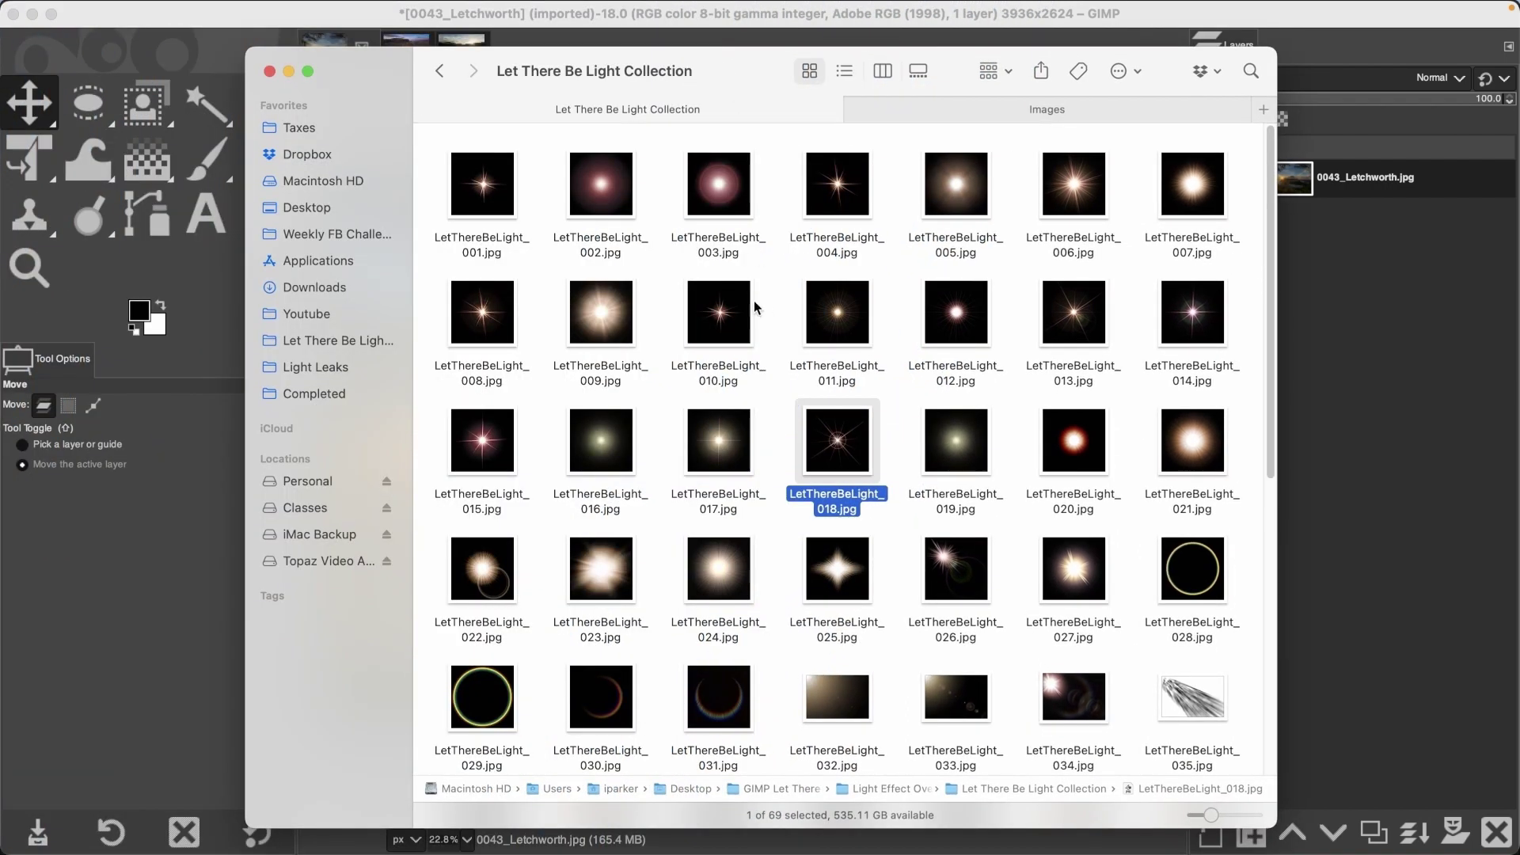
Step: Browse the light overlays in the Let There Be Light Collection folder and look through the three open Letchworth photos
{"action": "left_click", "coordinate": [775, 390]}
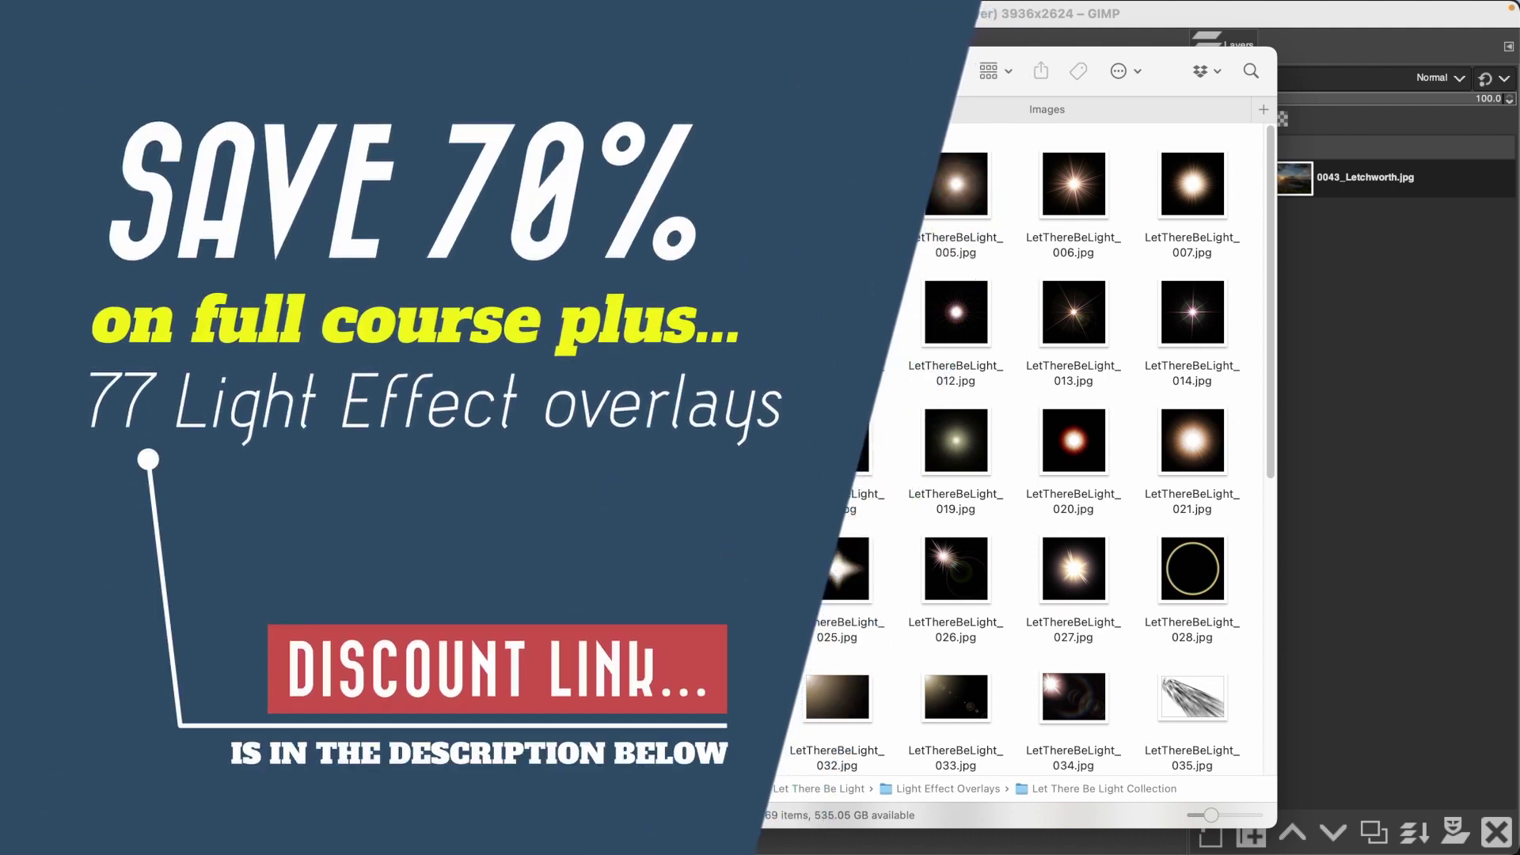
{"action": "scroll", "coordinate": [1108, 459], "scroll_direction": "down", "scroll_amount": 5}
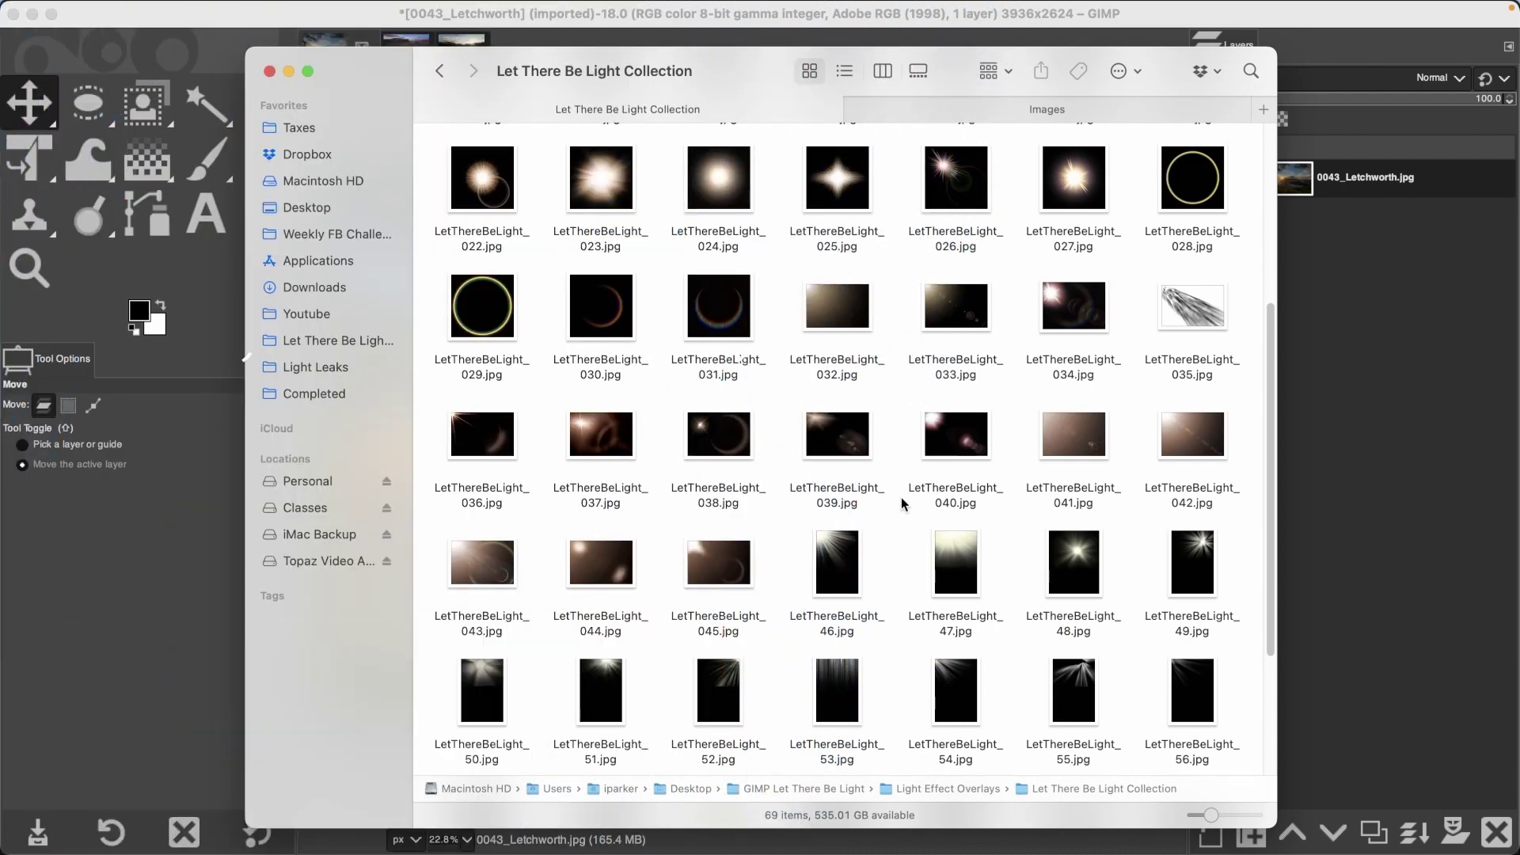
{"action": "scroll", "coordinate": [899, 496], "scroll_direction": "up", "scroll_amount": 5}
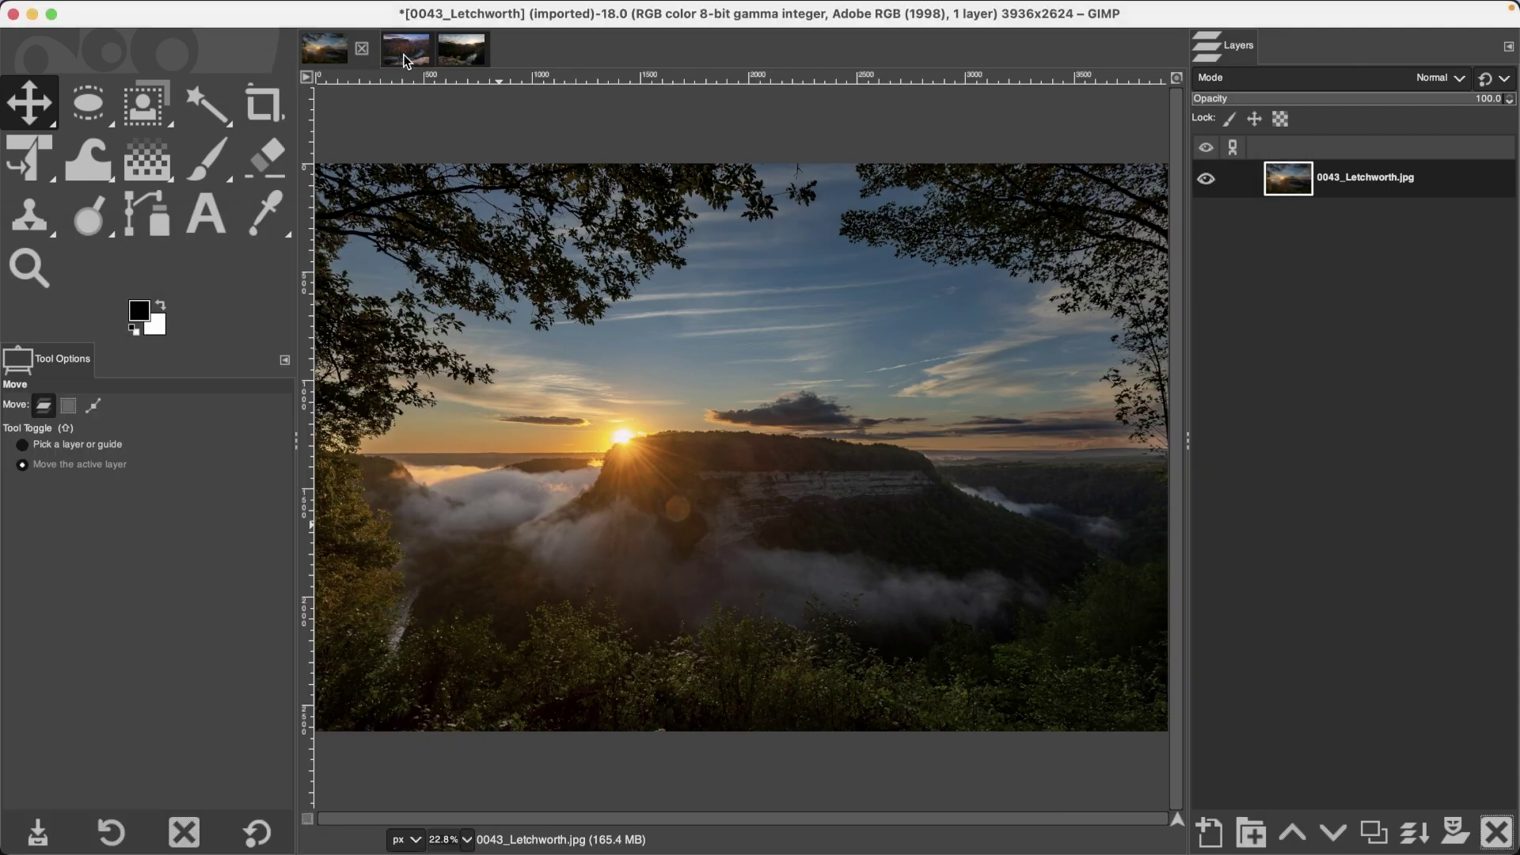
{"action": "left_click", "coordinate": [408, 62]}
{"action": "left_click", "coordinate": [459, 62]}
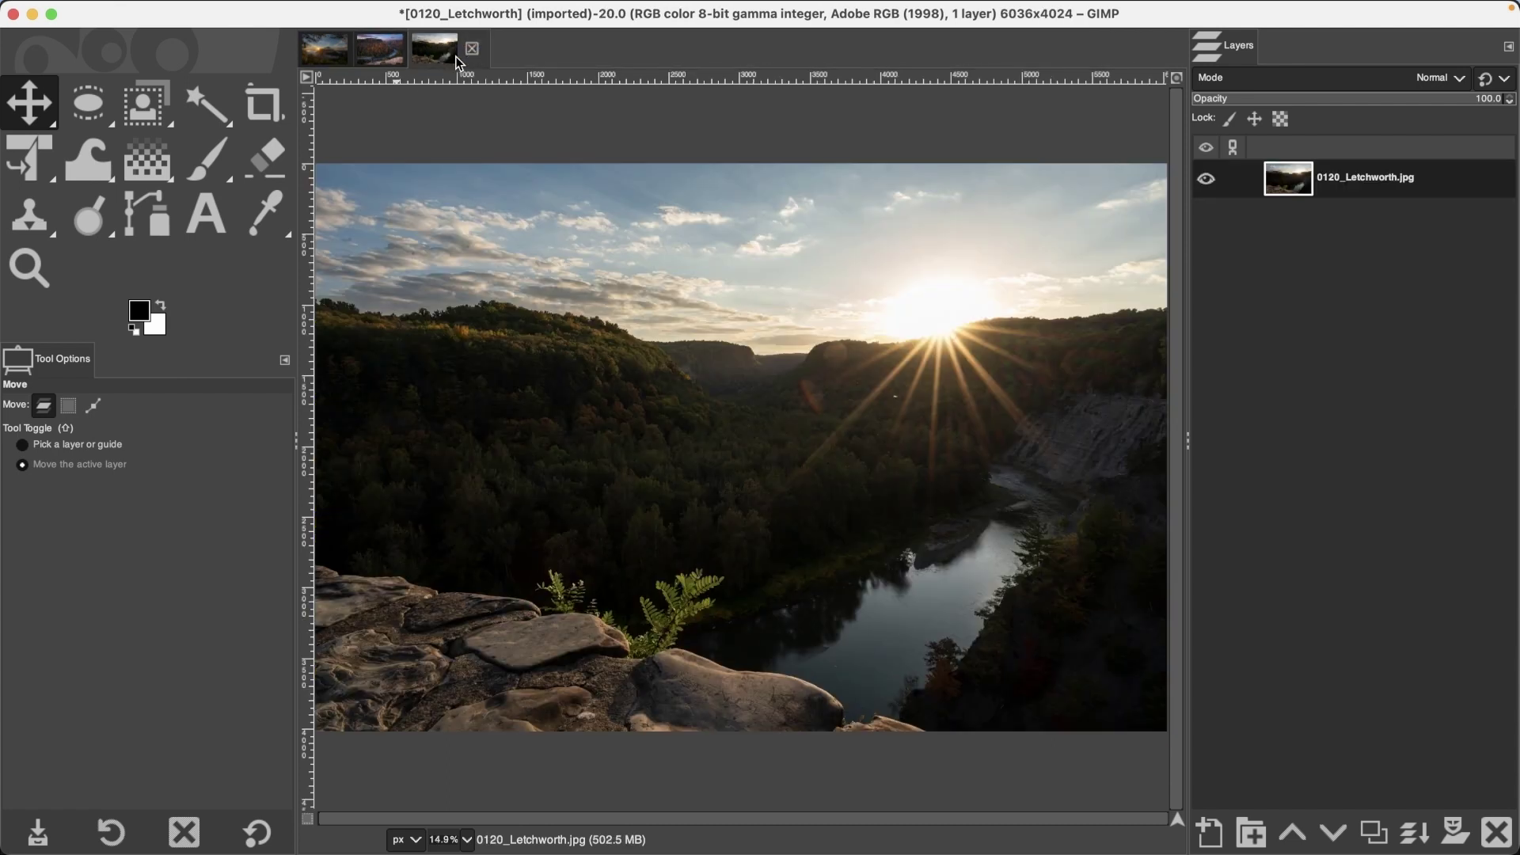
{"action": "left_click", "coordinate": [392, 64]}
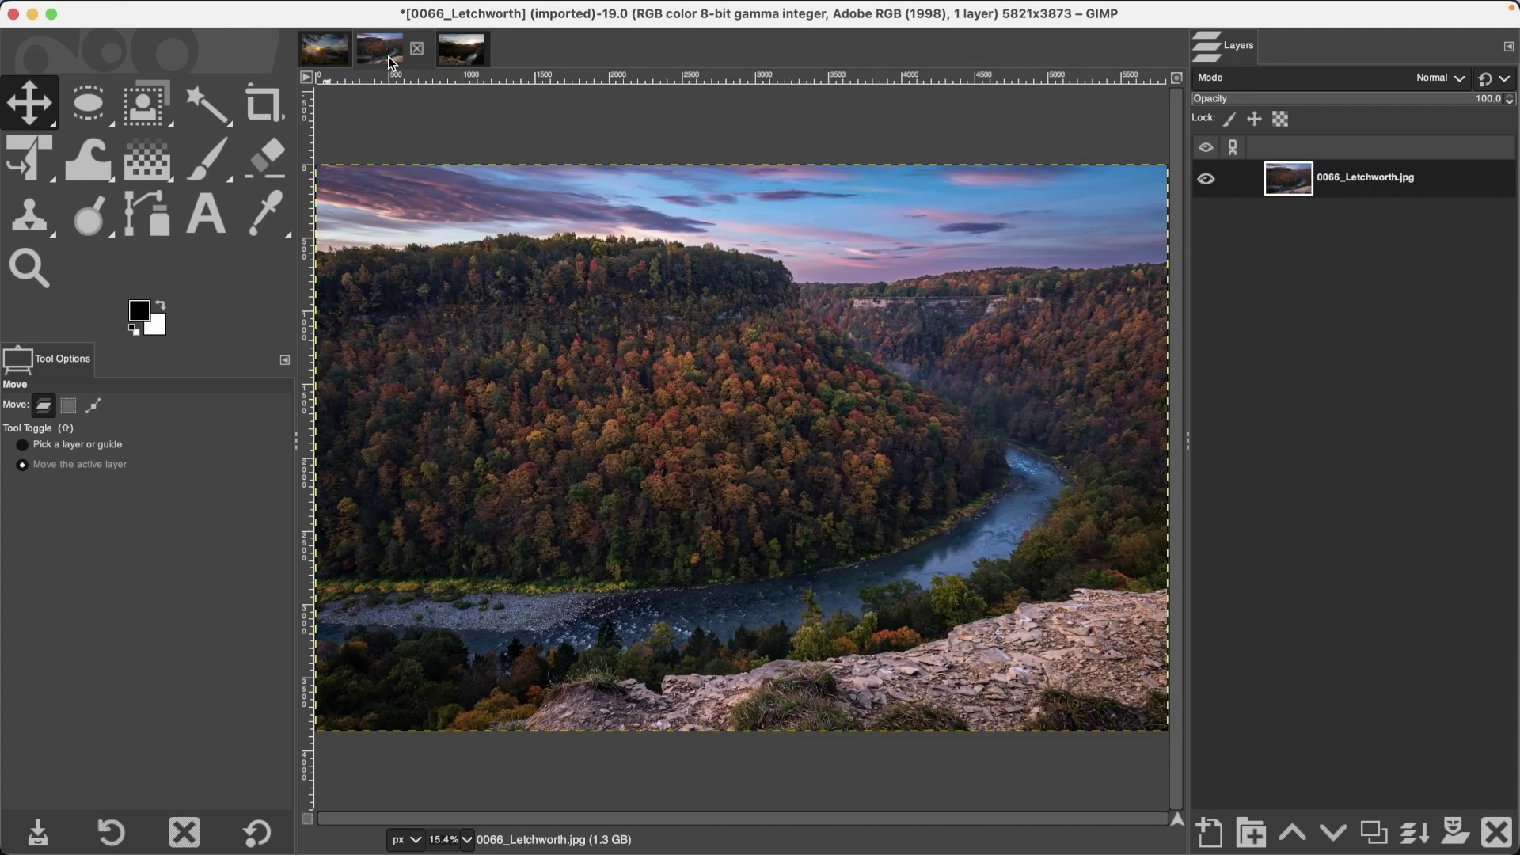
{"action": "left_click", "coordinate": [333, 65]}
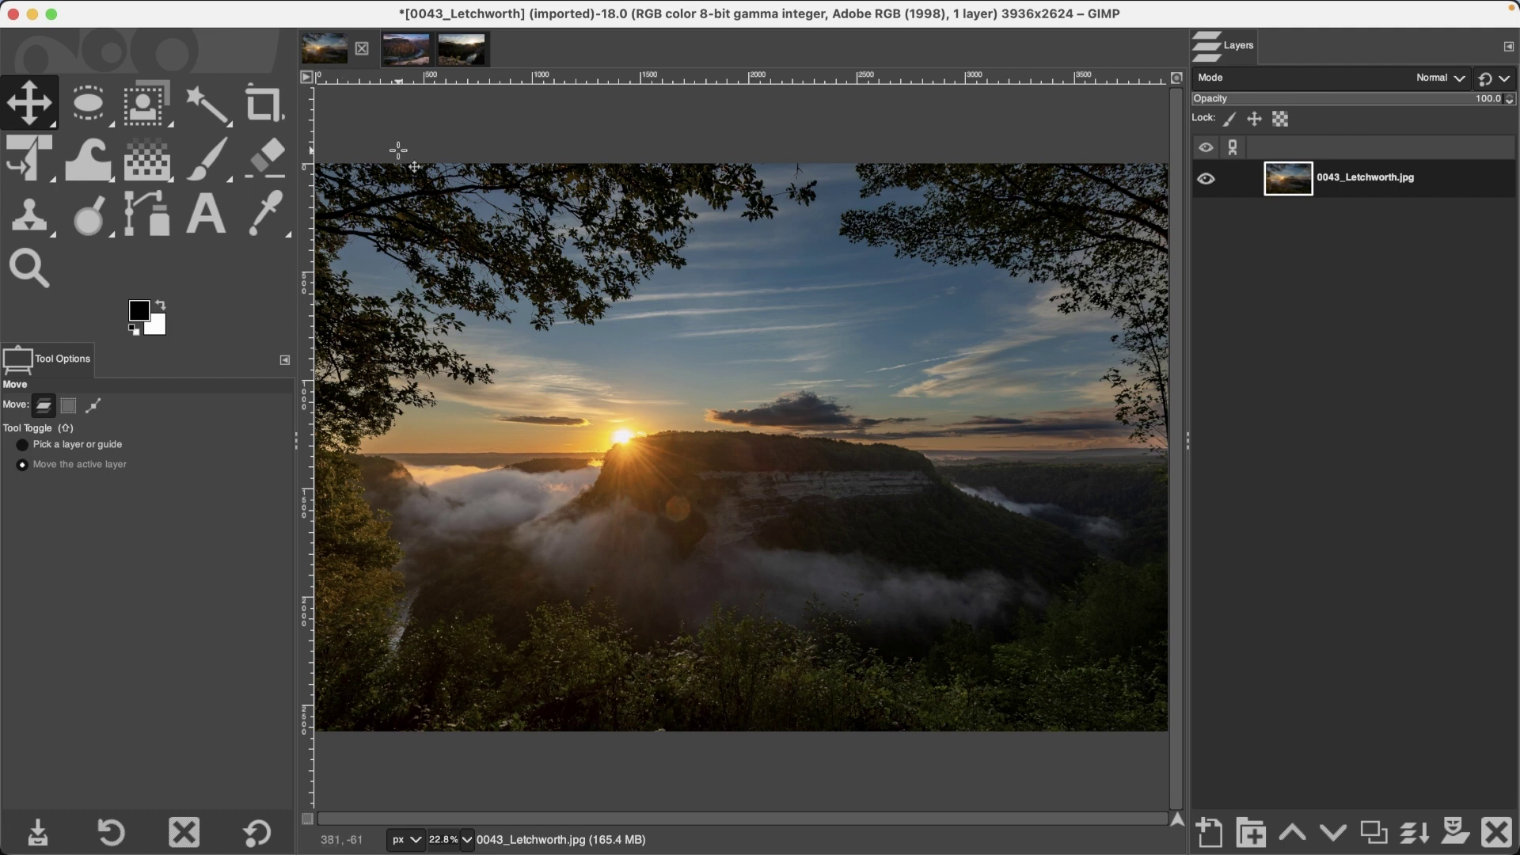
Step: Add LetThereBeLight_018.jpg as a layer above the 0043_Letchworth photo and set its blend mode to Screen
{"action": "key", "text": "super+Tab"}
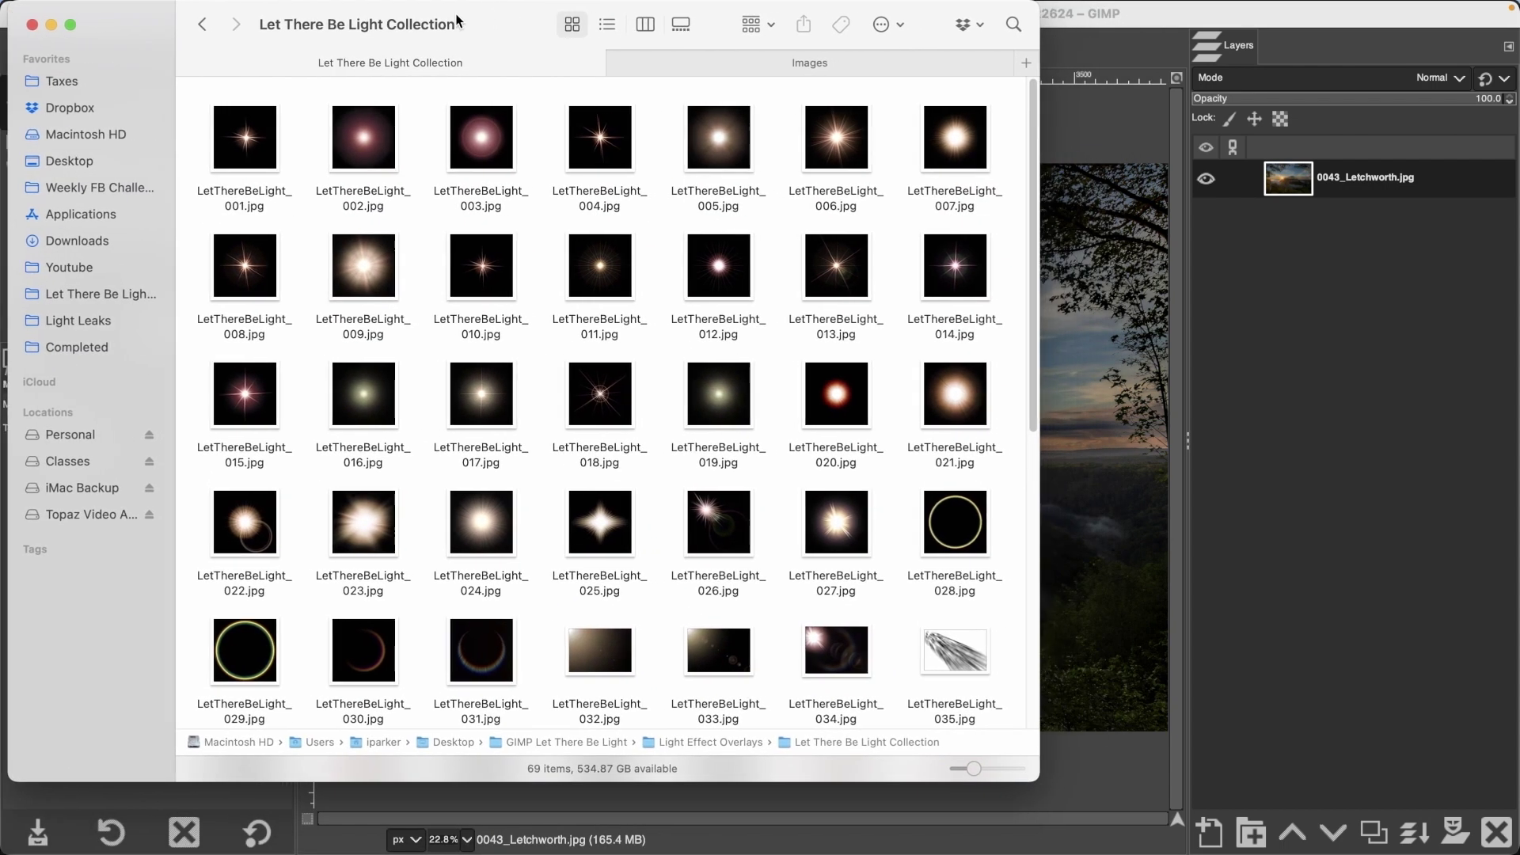
{"action": "left_click", "coordinate": [602, 395]}
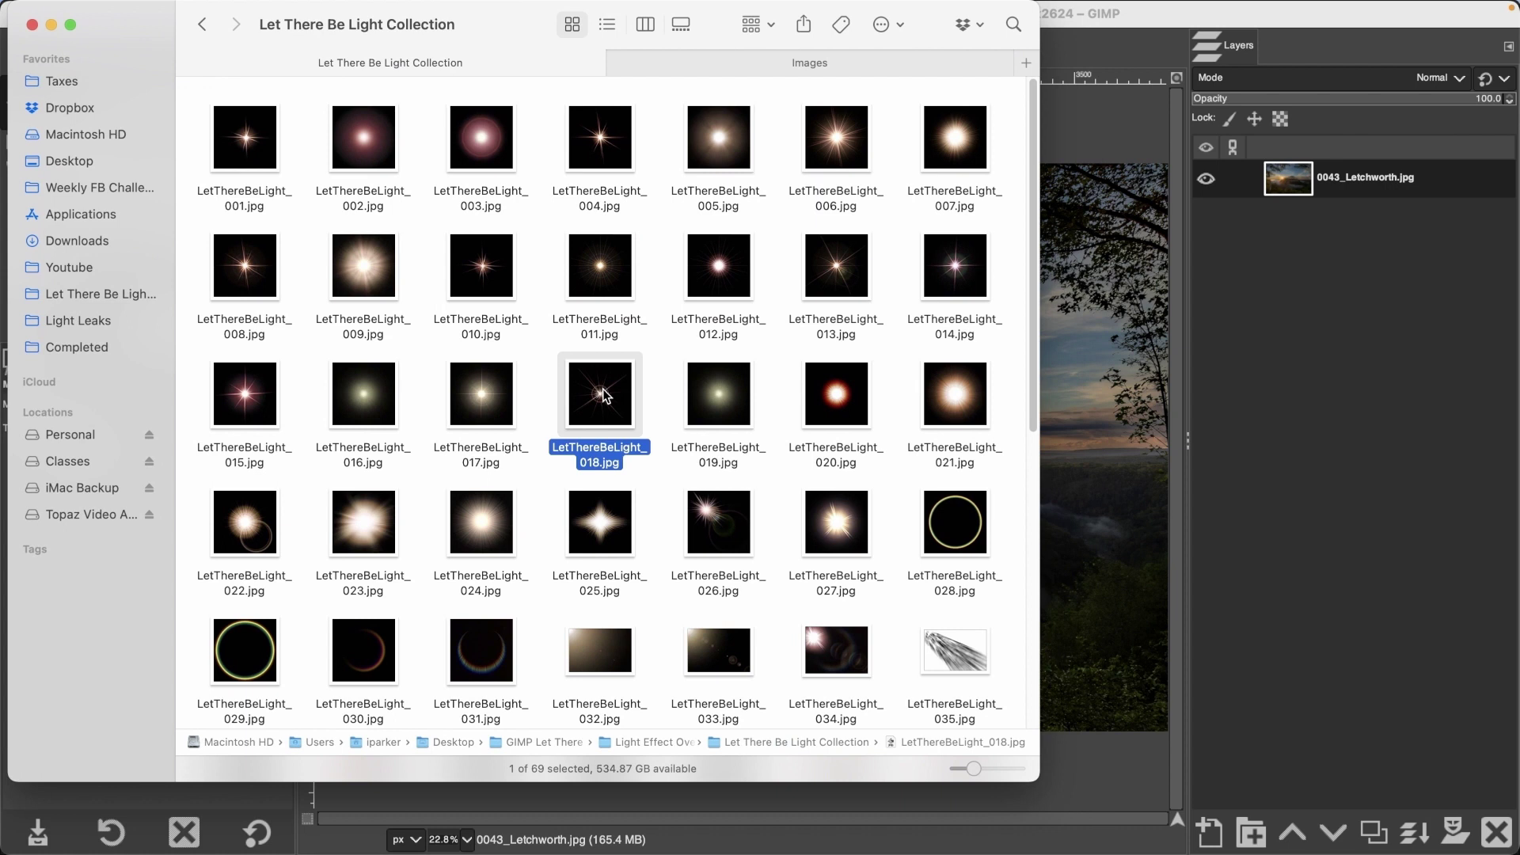
{"action": "left_click_drag", "start_coordinate": [603, 395], "coordinate": [1108, 395]}
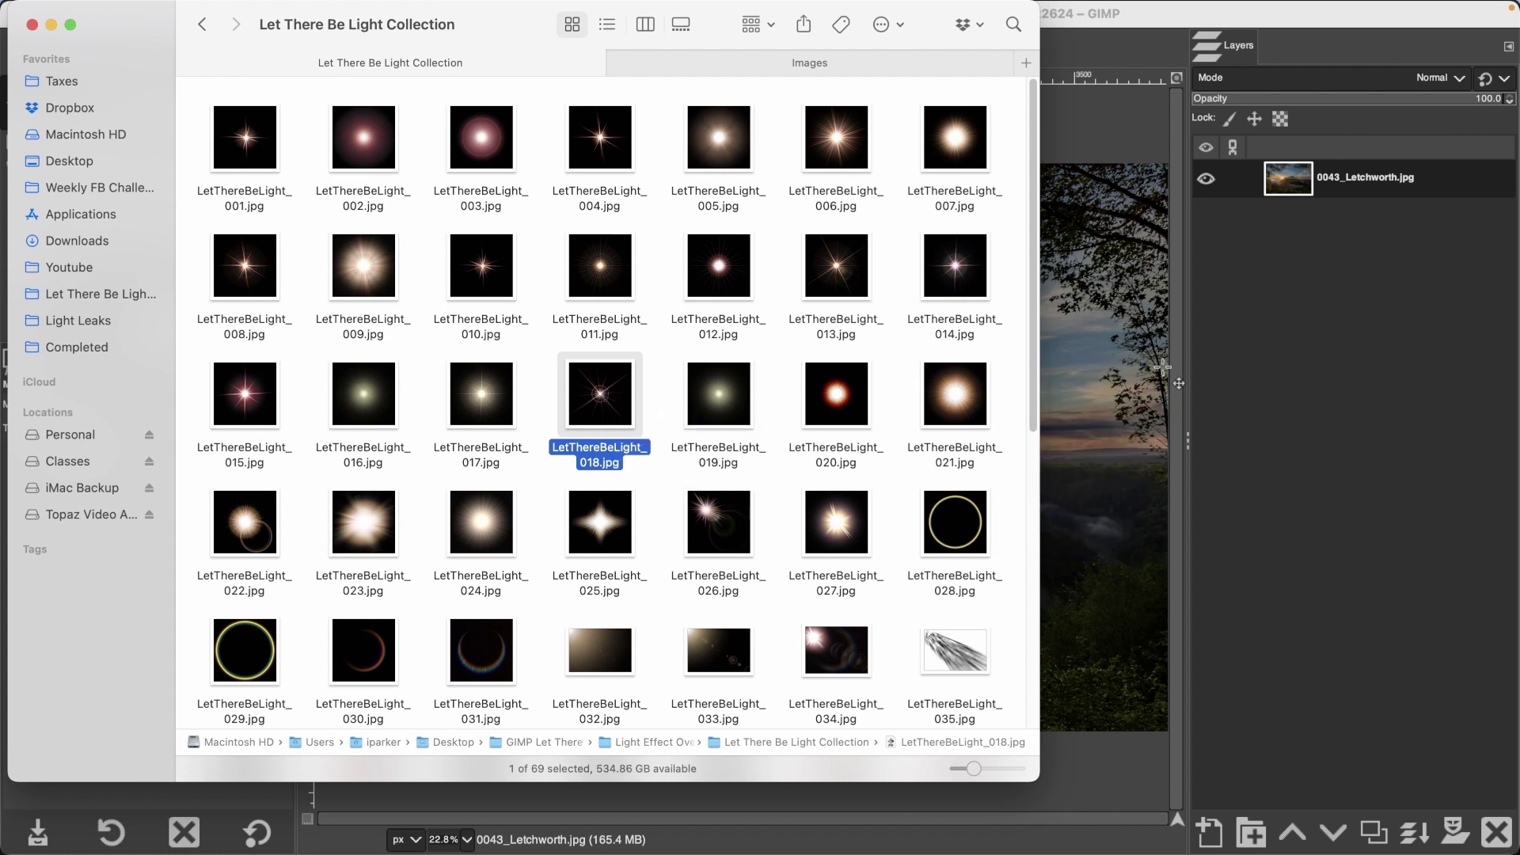
{"action": "left_click", "coordinate": [1343, 435]}
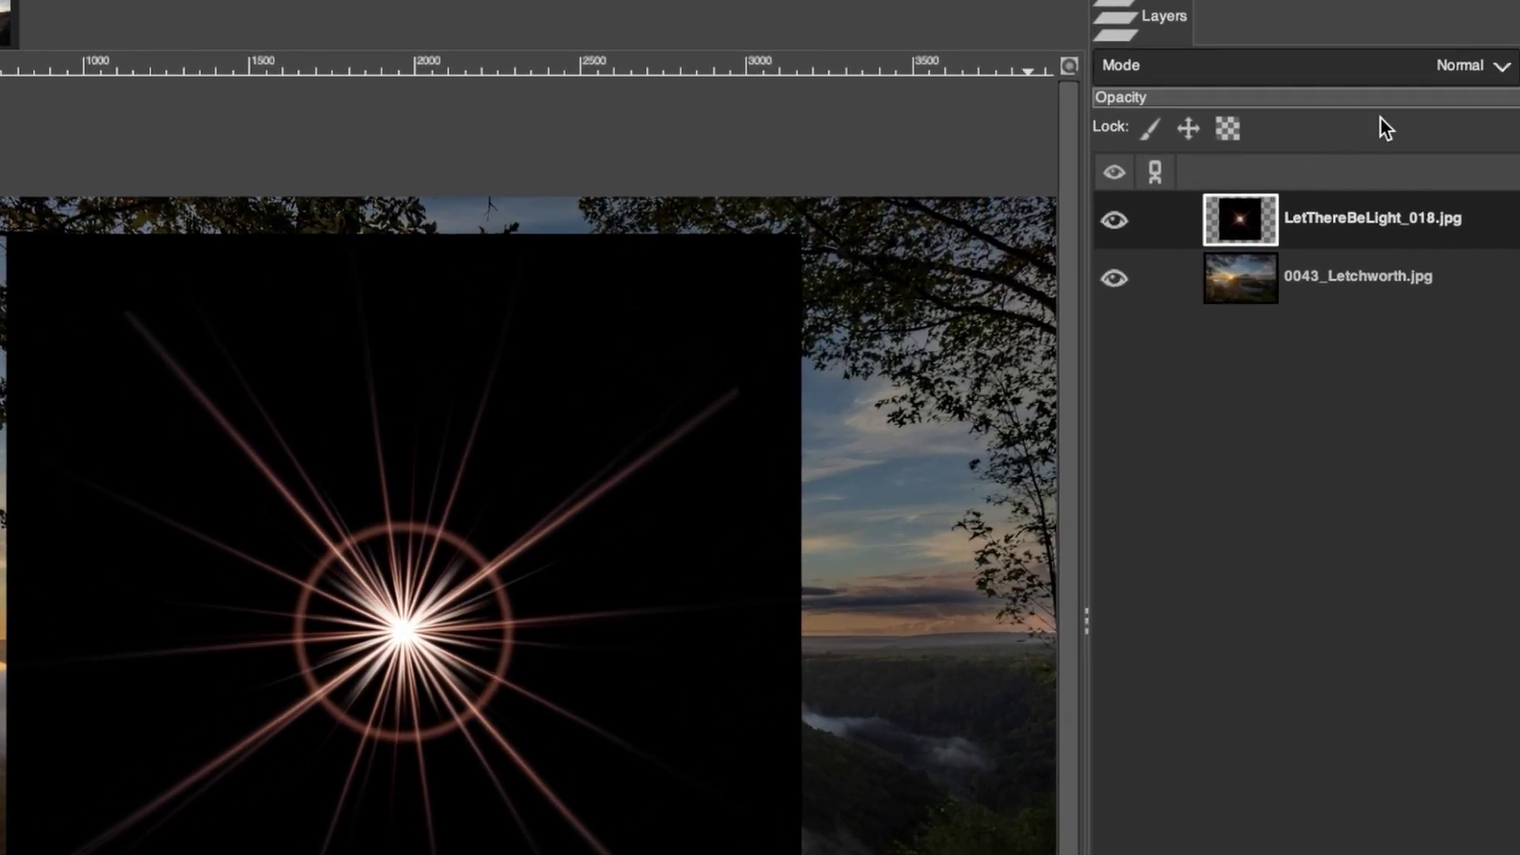
{"action": "left_click", "coordinate": [1454, 68]}
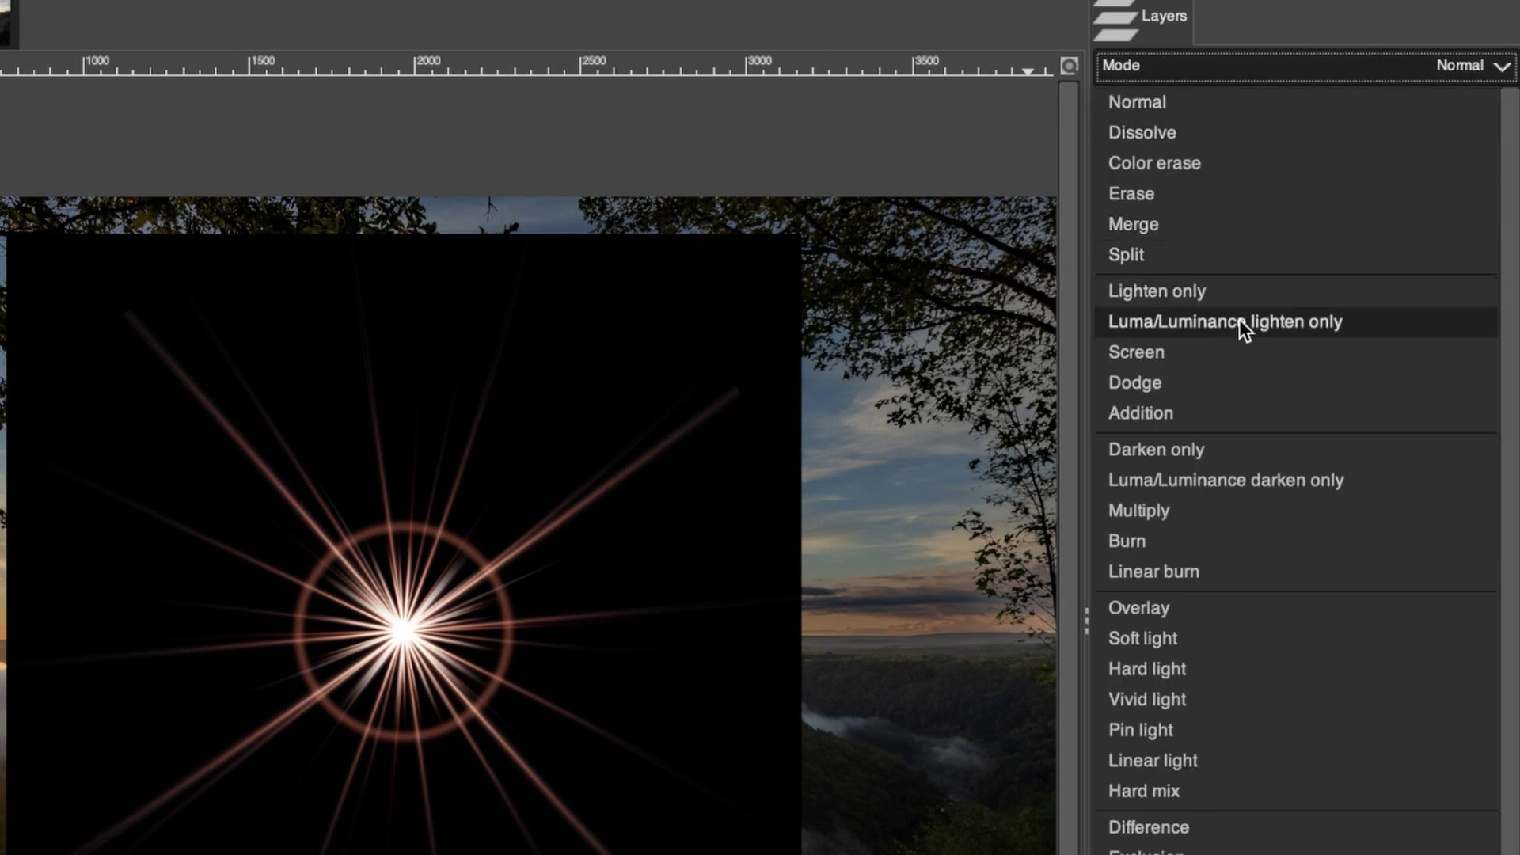
{"action": "left_click", "coordinate": [1235, 348]}
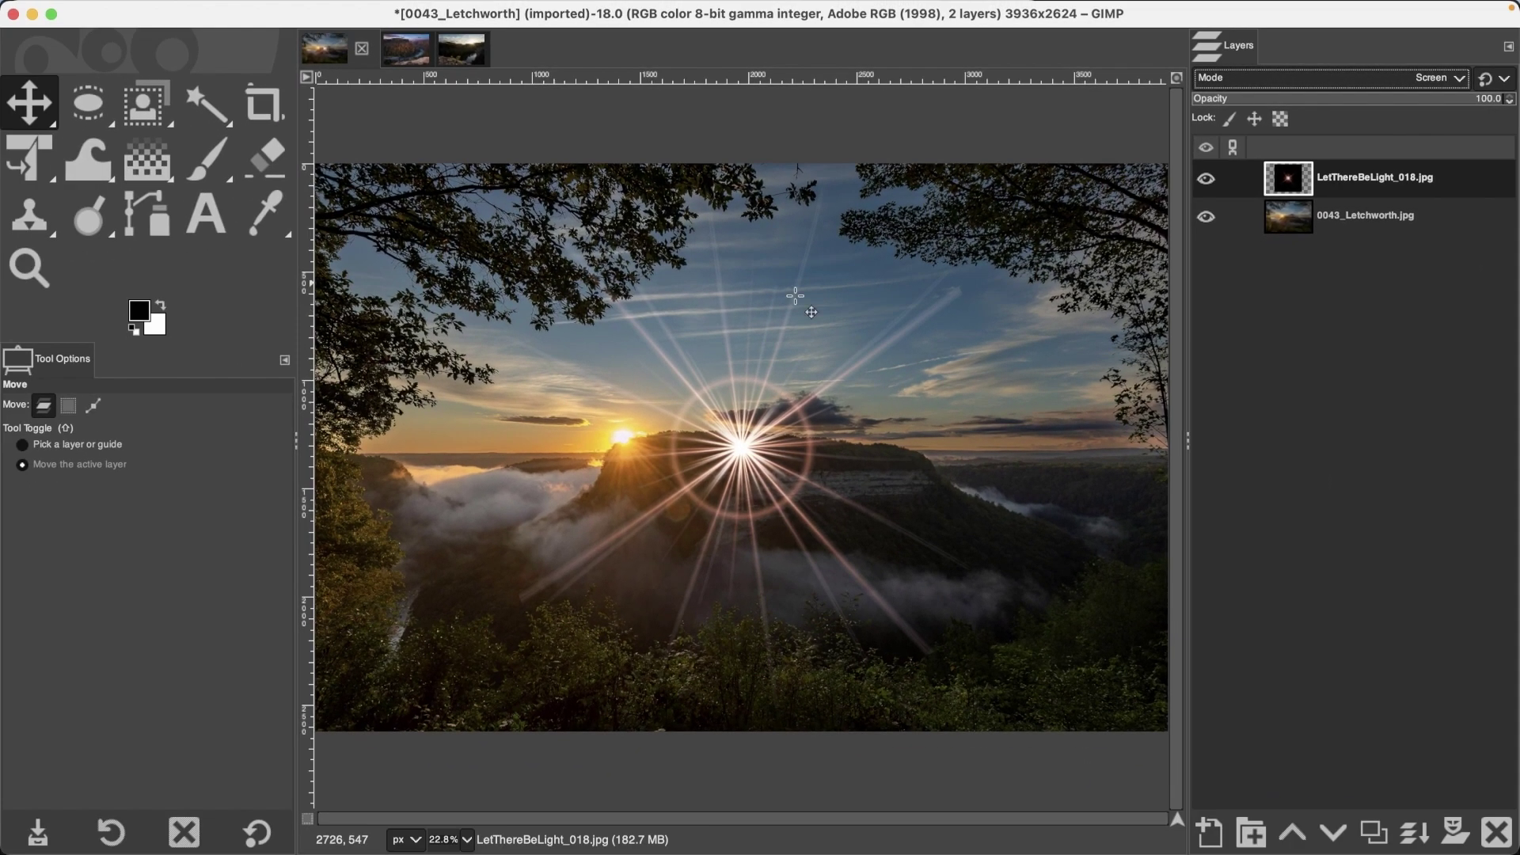
{"action": "left_click", "coordinate": [416, 63]}
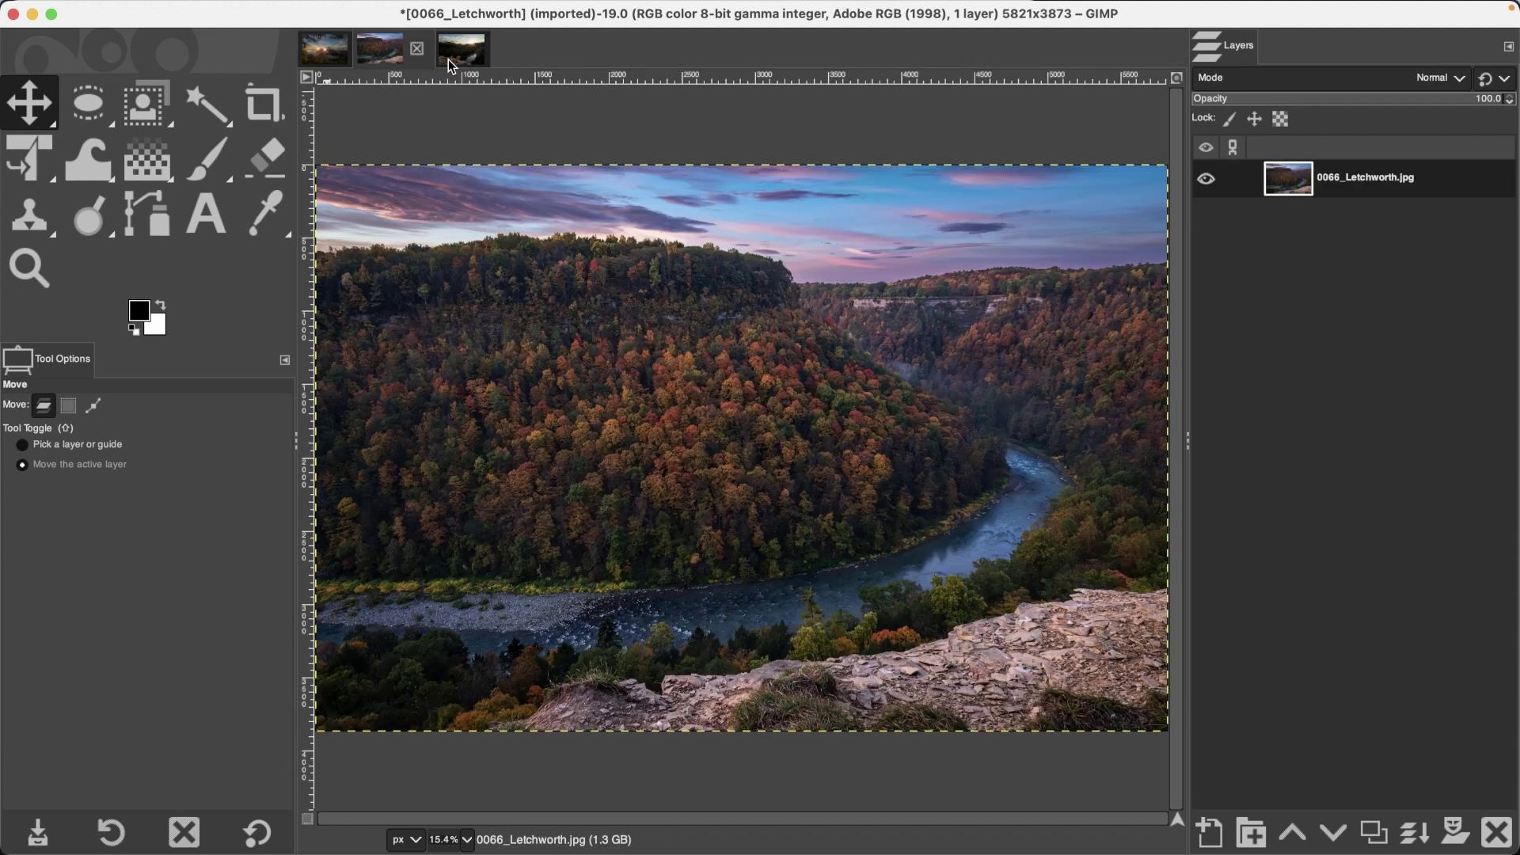
{"action": "left_click", "coordinate": [452, 65]}
{"action": "left_click", "coordinate": [390, 63]}
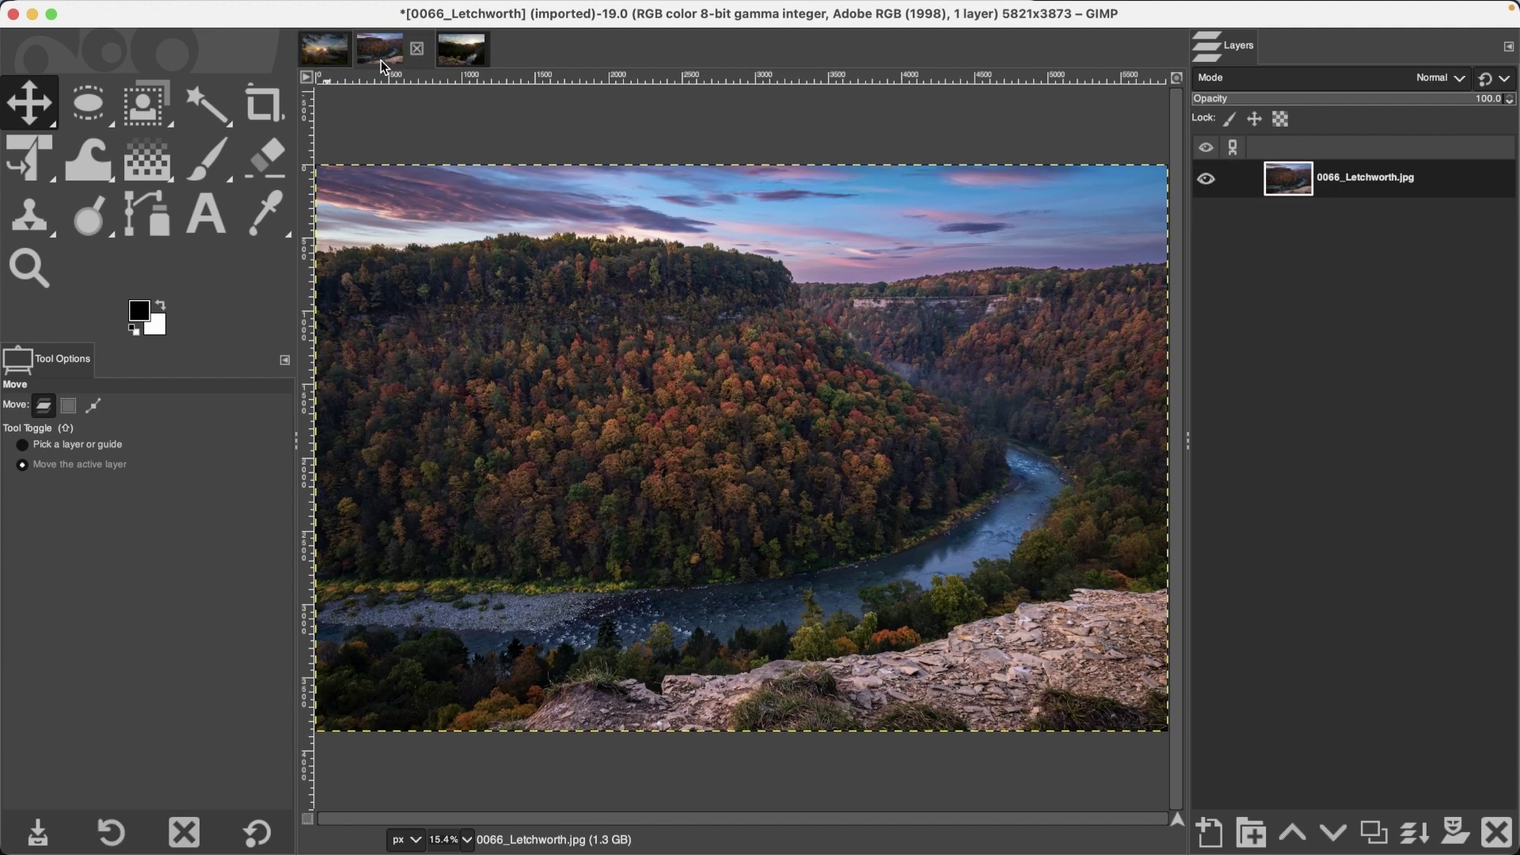
Step: Move the light flare in the 0043_Letchworth image so that its centre sits over the sun
{"action": "left_click", "coordinate": [328, 63]}
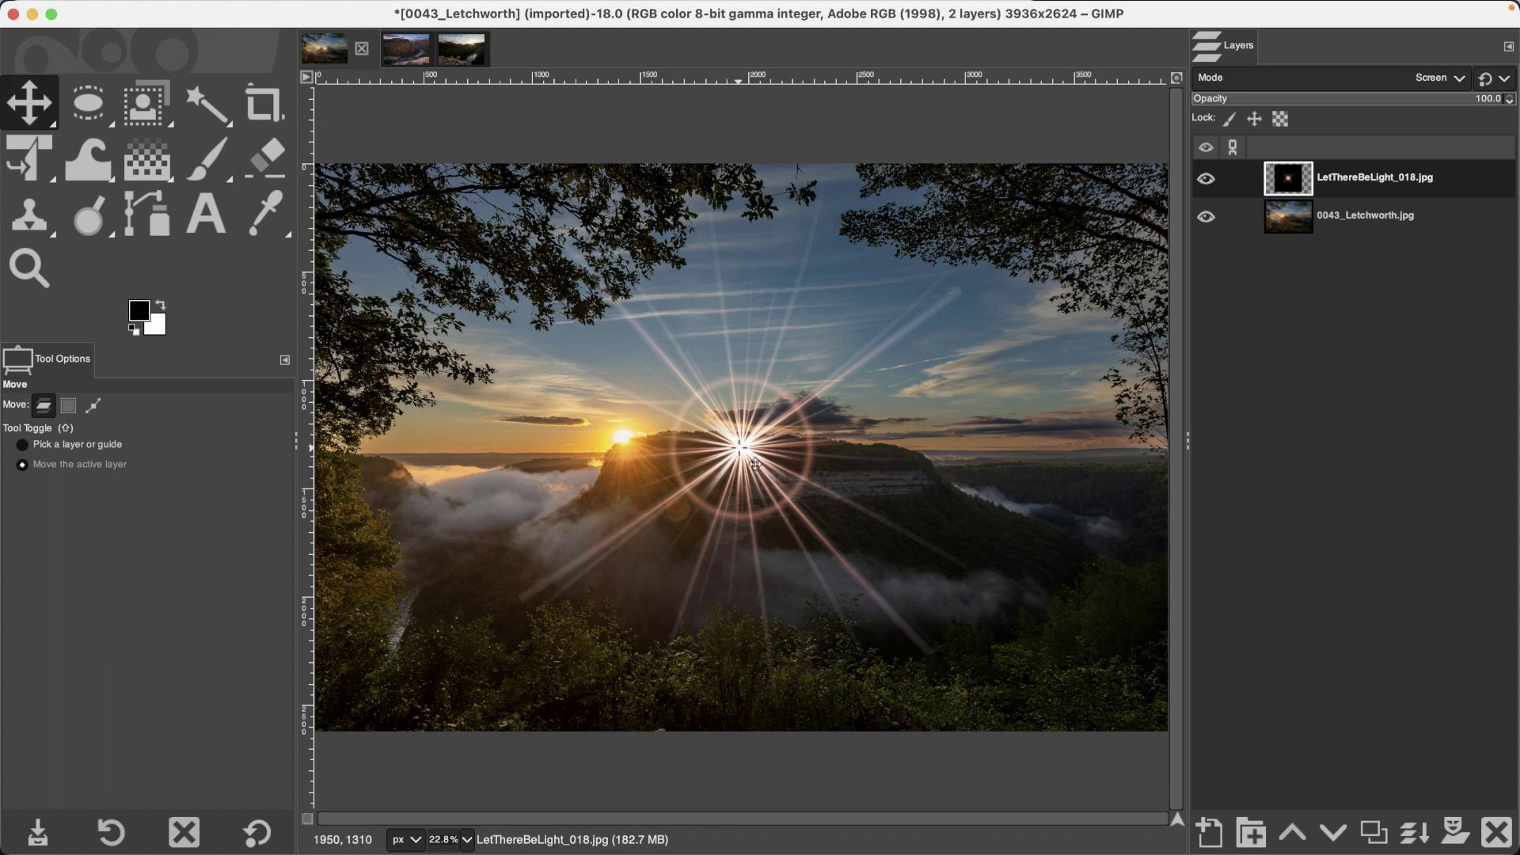
{"action": "left_click_drag", "start_coordinate": [748, 448], "coordinate": [621, 437]}
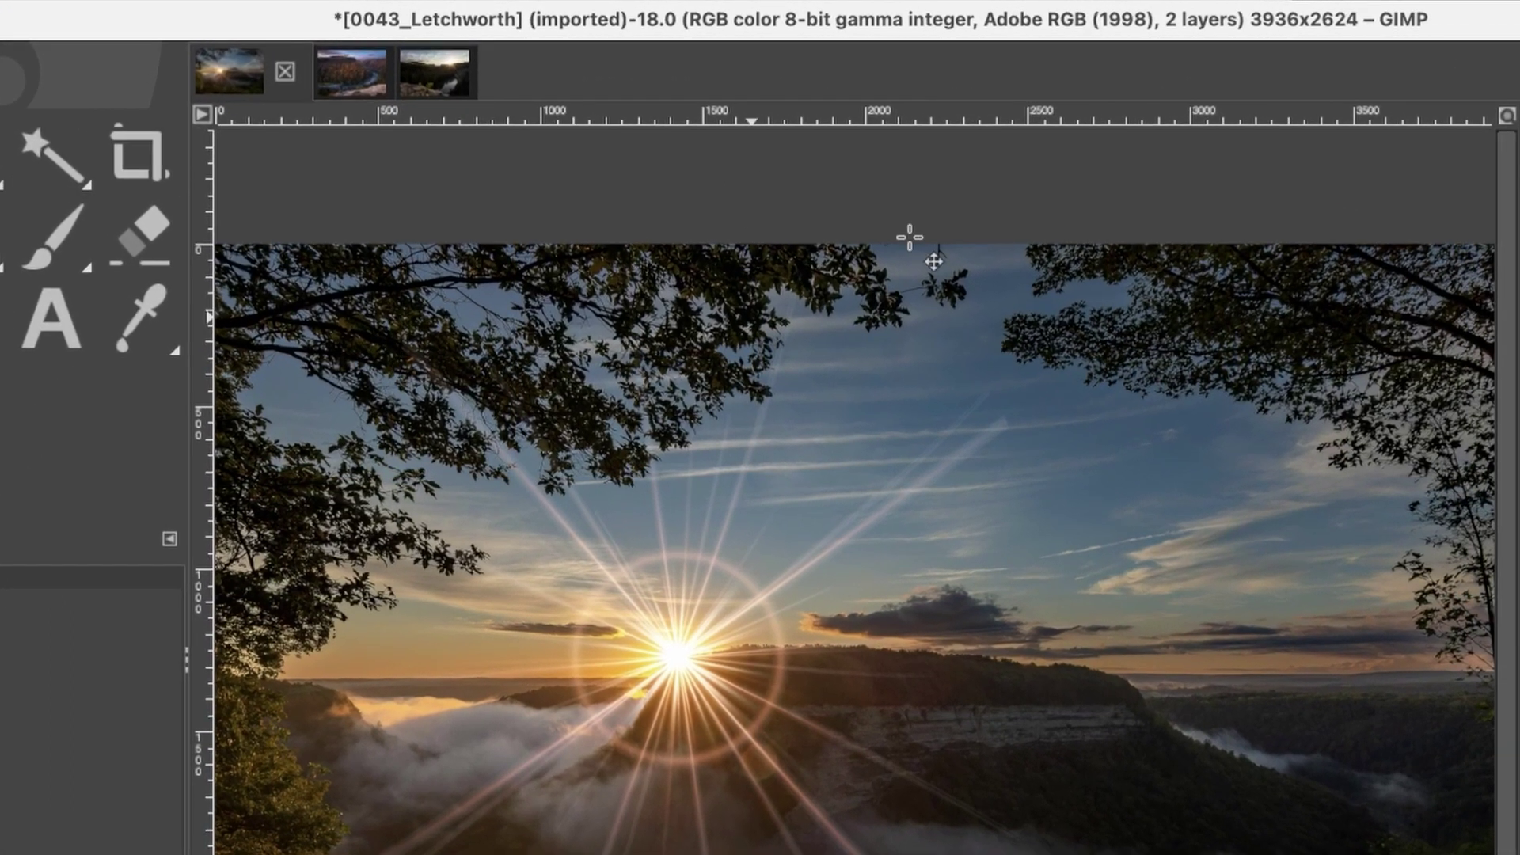
Step: Show the boundary of the light flare layer and hide it again
{"action": "left_click", "coordinate": [124, 15]}
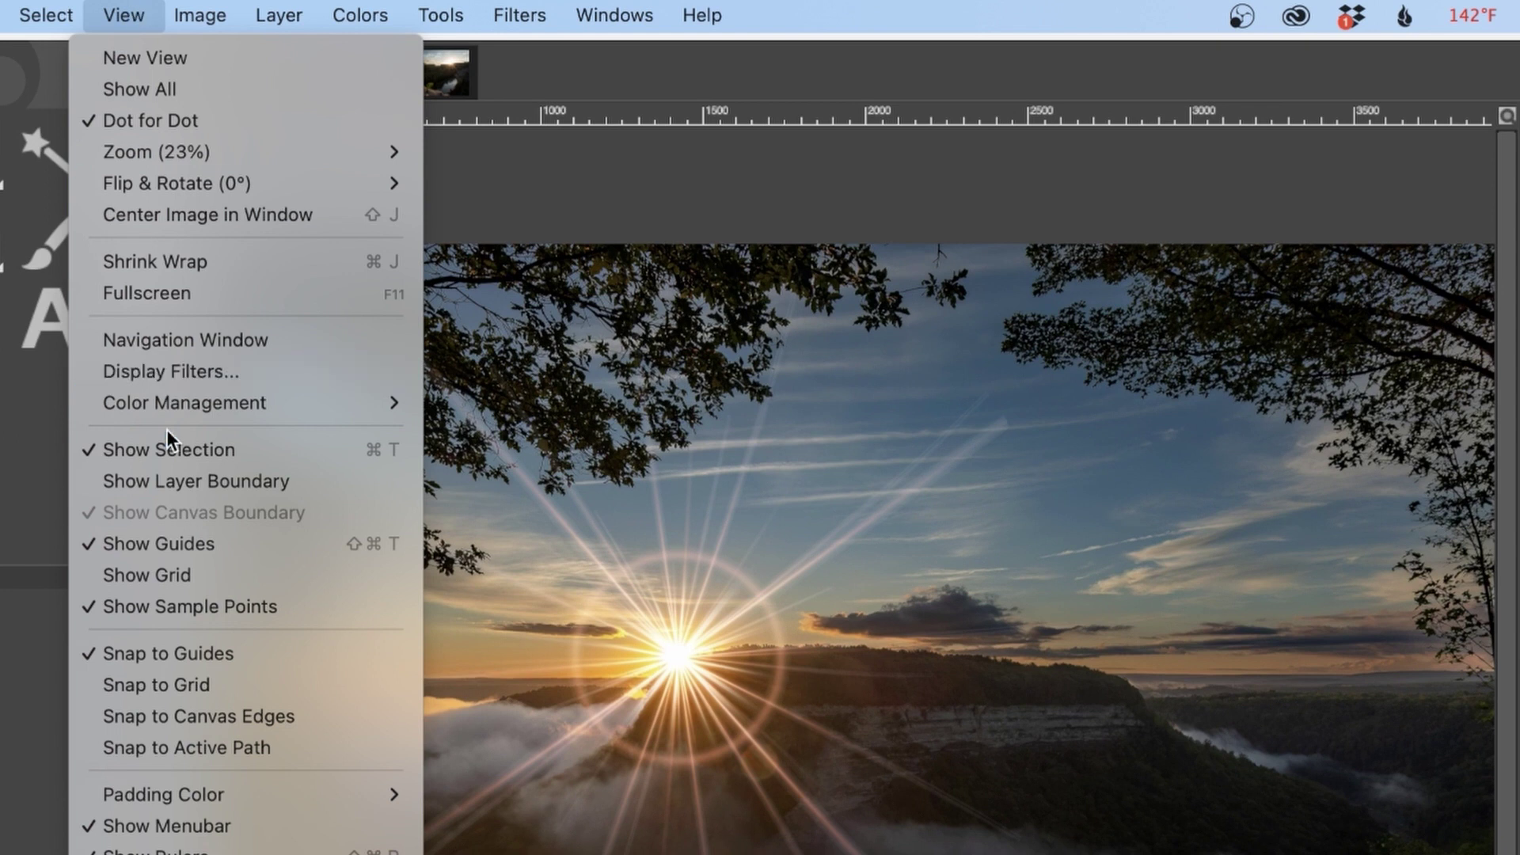
{"action": "left_click", "coordinate": [372, 481]}
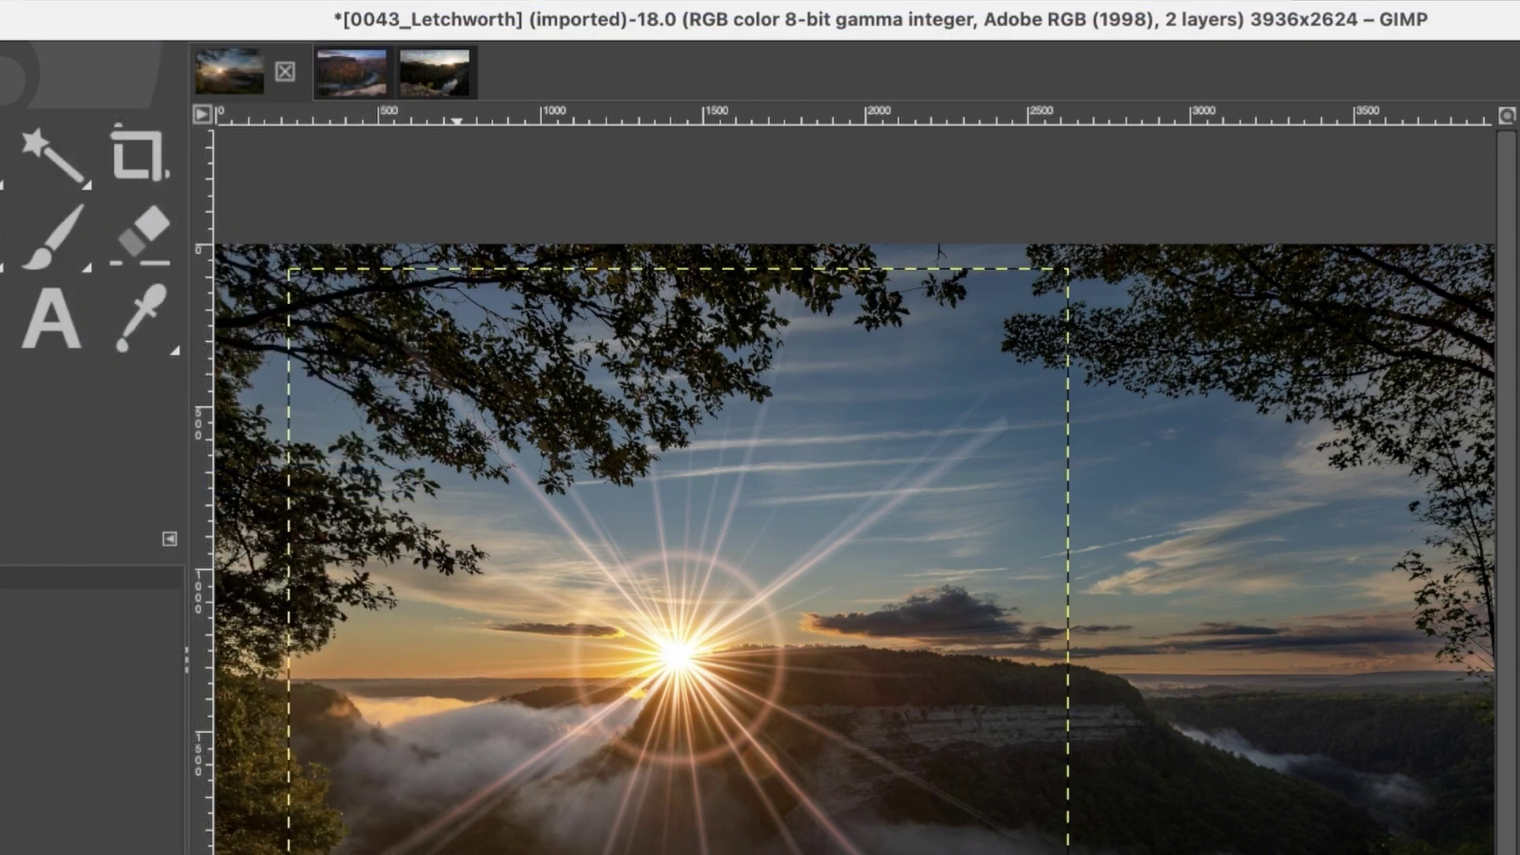
{"action": "left_click", "coordinate": [131, 12]}
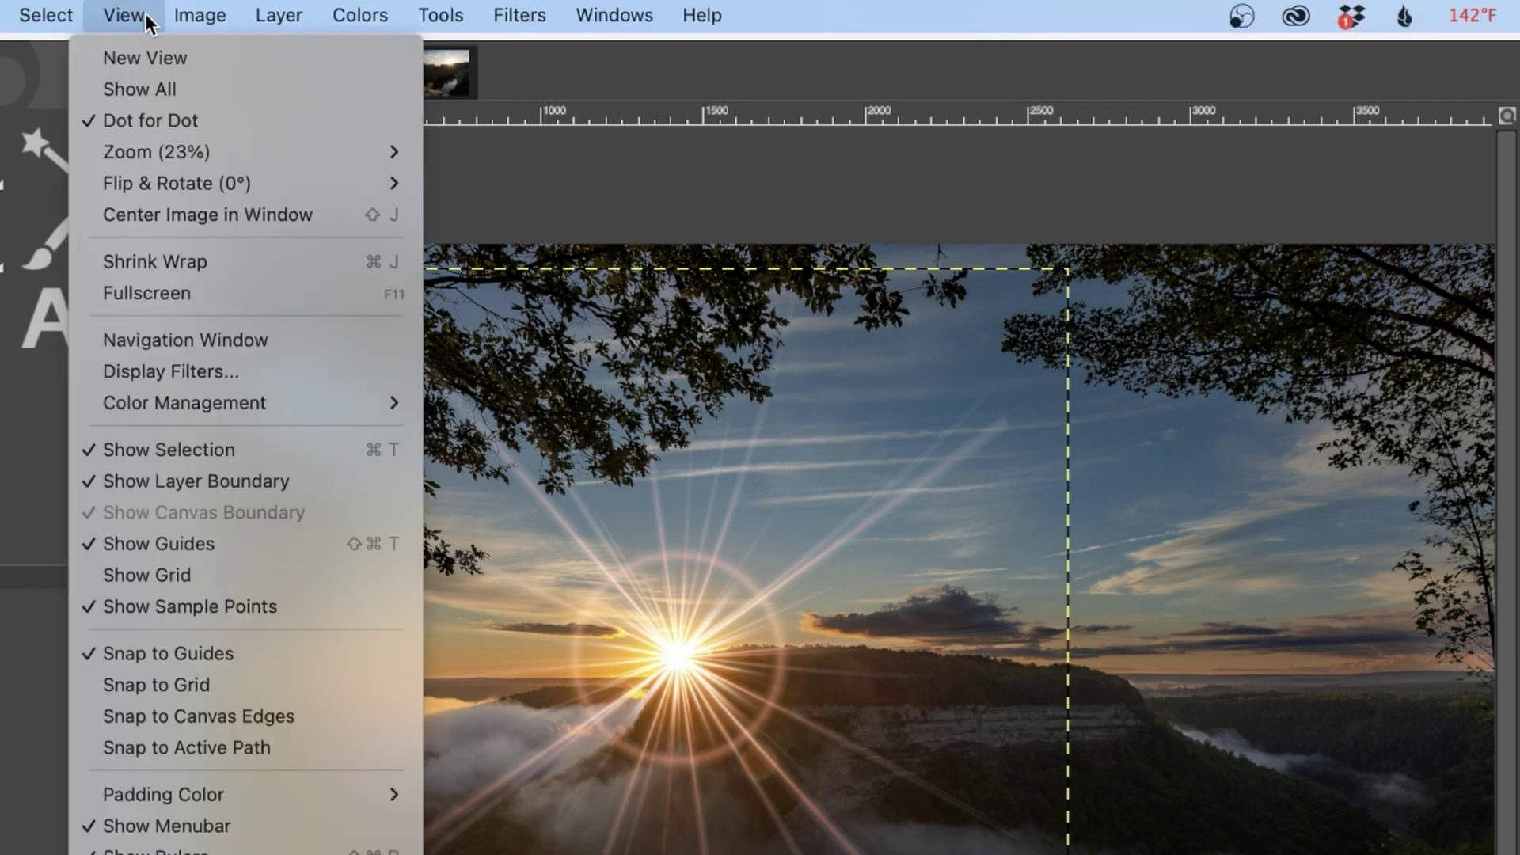
{"action": "left_click", "coordinate": [199, 484]}
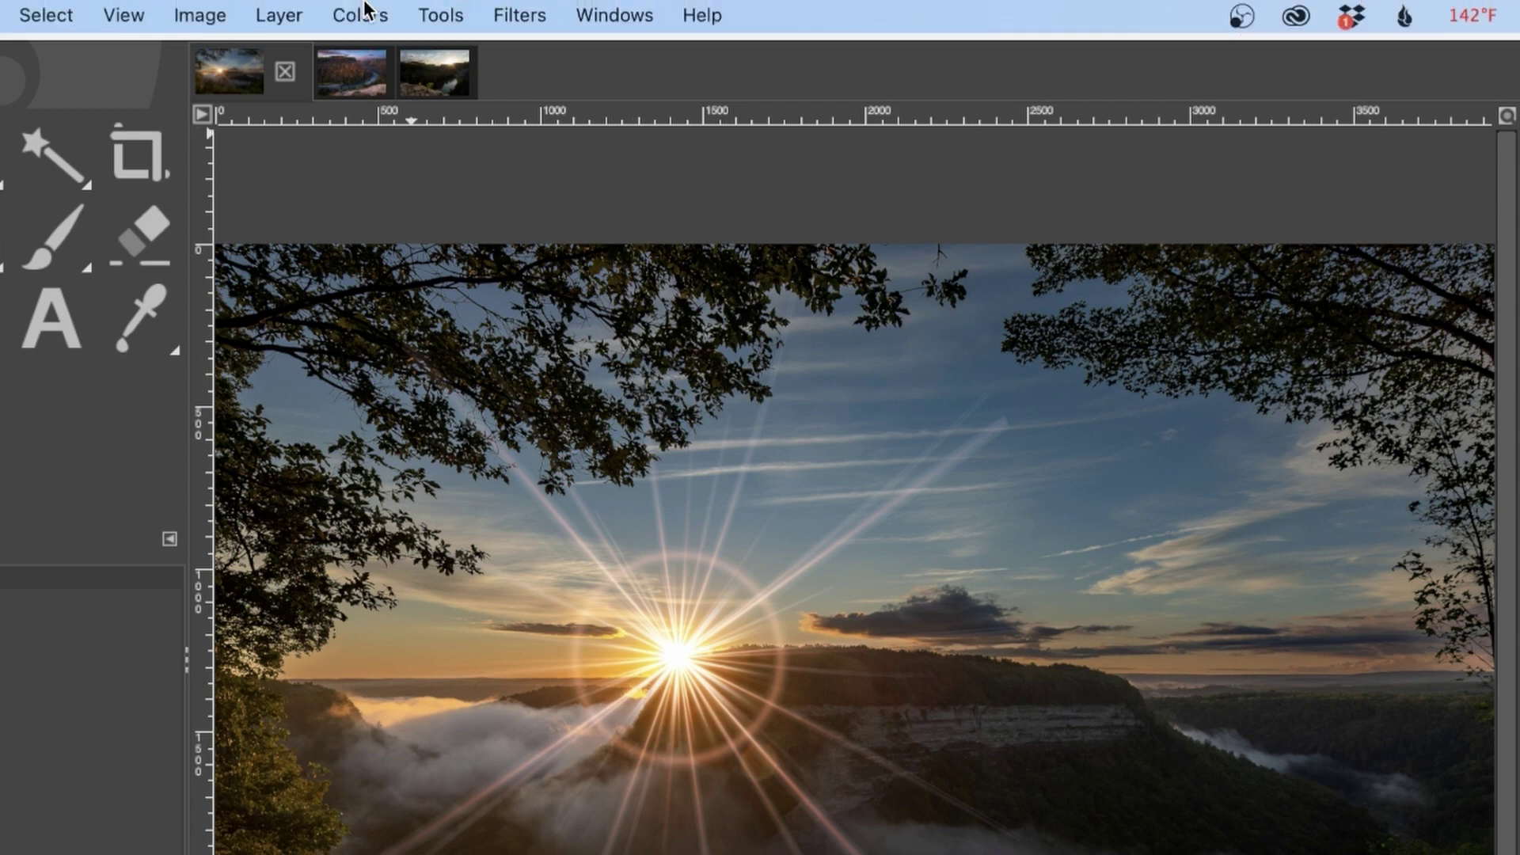
Step: Recolour the light flare layer with Hue-Saturation, using hue 31.6, saturation 63.0 and lightness -3.6
{"action": "left_click", "coordinate": [378, 17]}
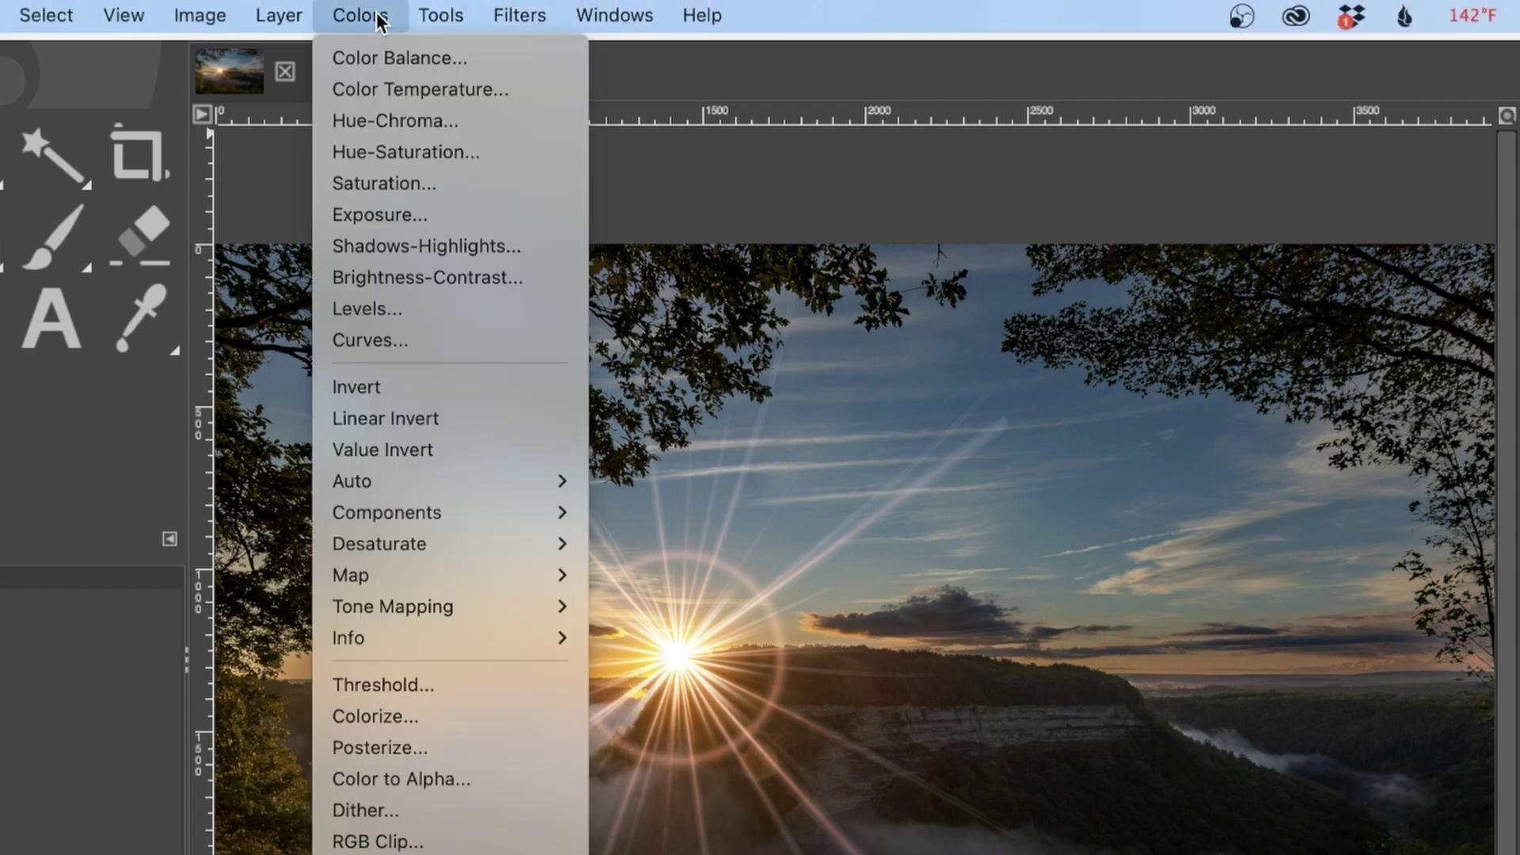
{"action": "left_click", "coordinate": [413, 153]}
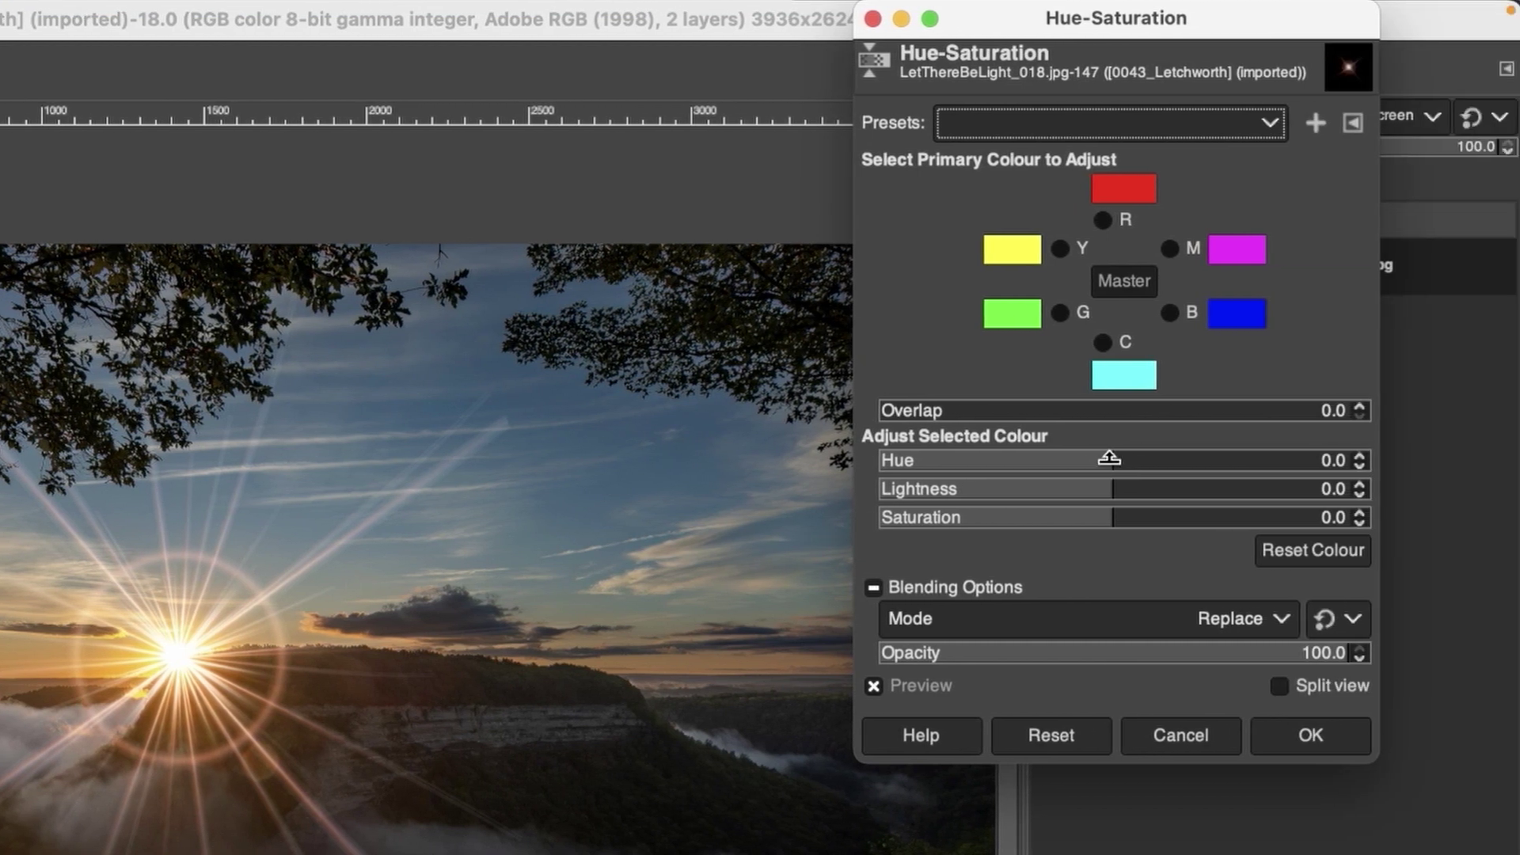
{"action": "left_click_drag", "start_coordinate": [1439, 459], "coordinate": [1251, 463]}
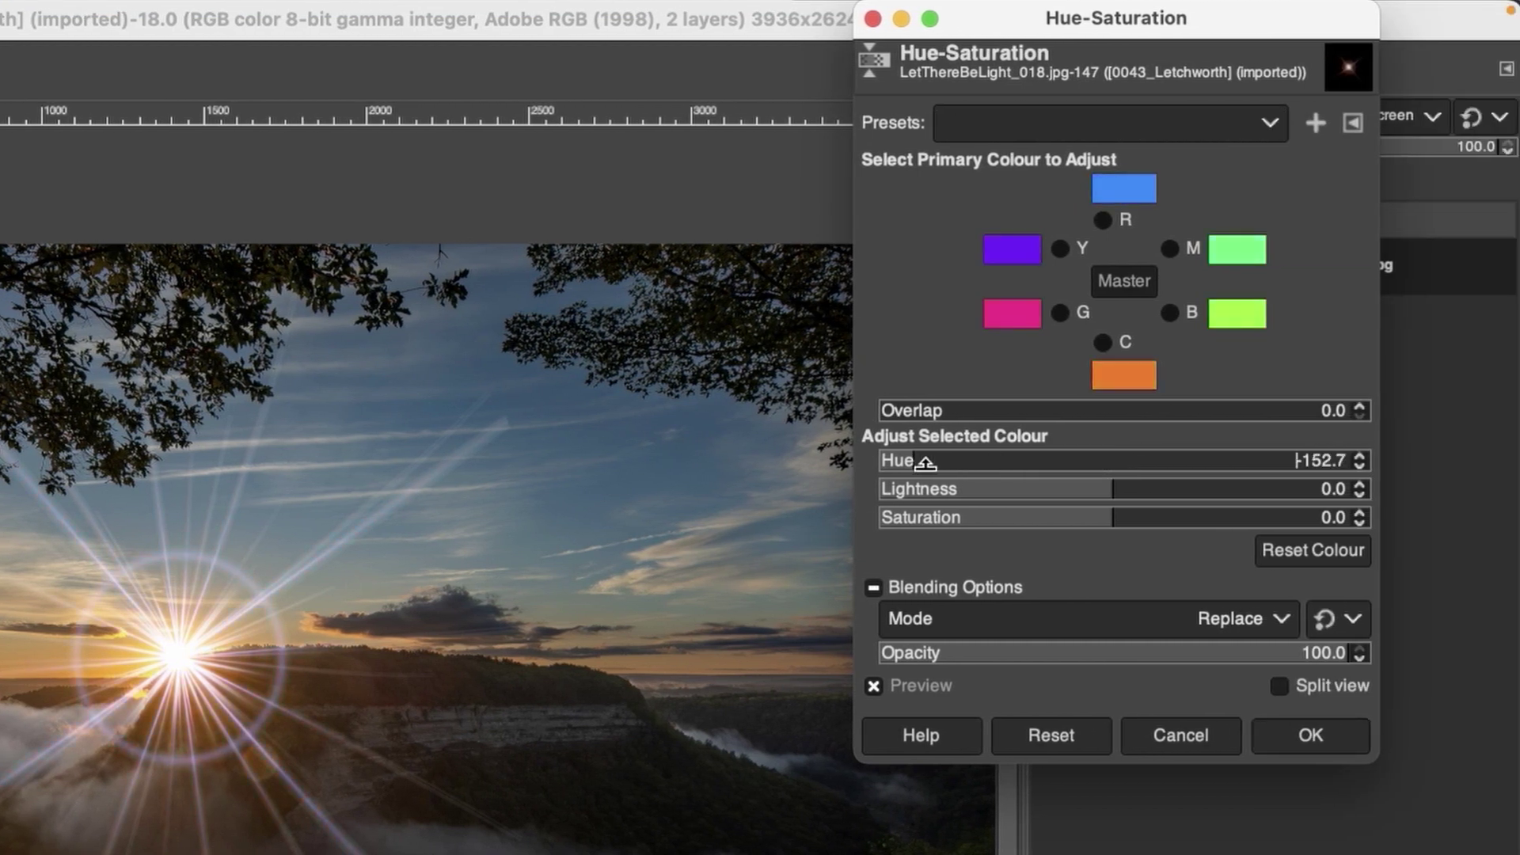
{"action": "left_click_drag", "start_coordinate": [925, 464], "coordinate": [1155, 460]}
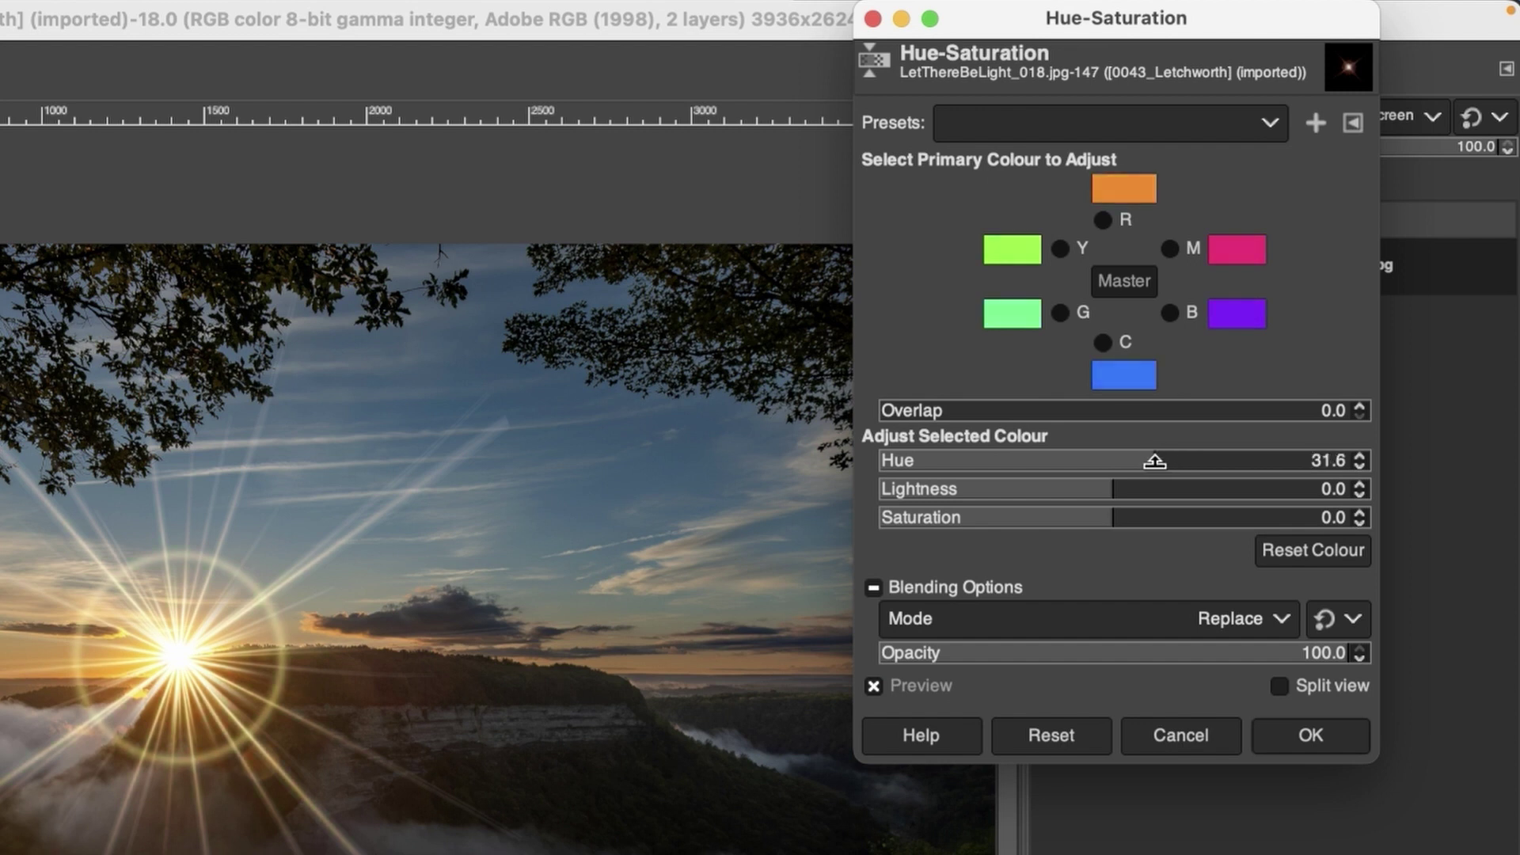
{"action": "left_click_drag", "start_coordinate": [1100, 516], "coordinate": [1260, 513]}
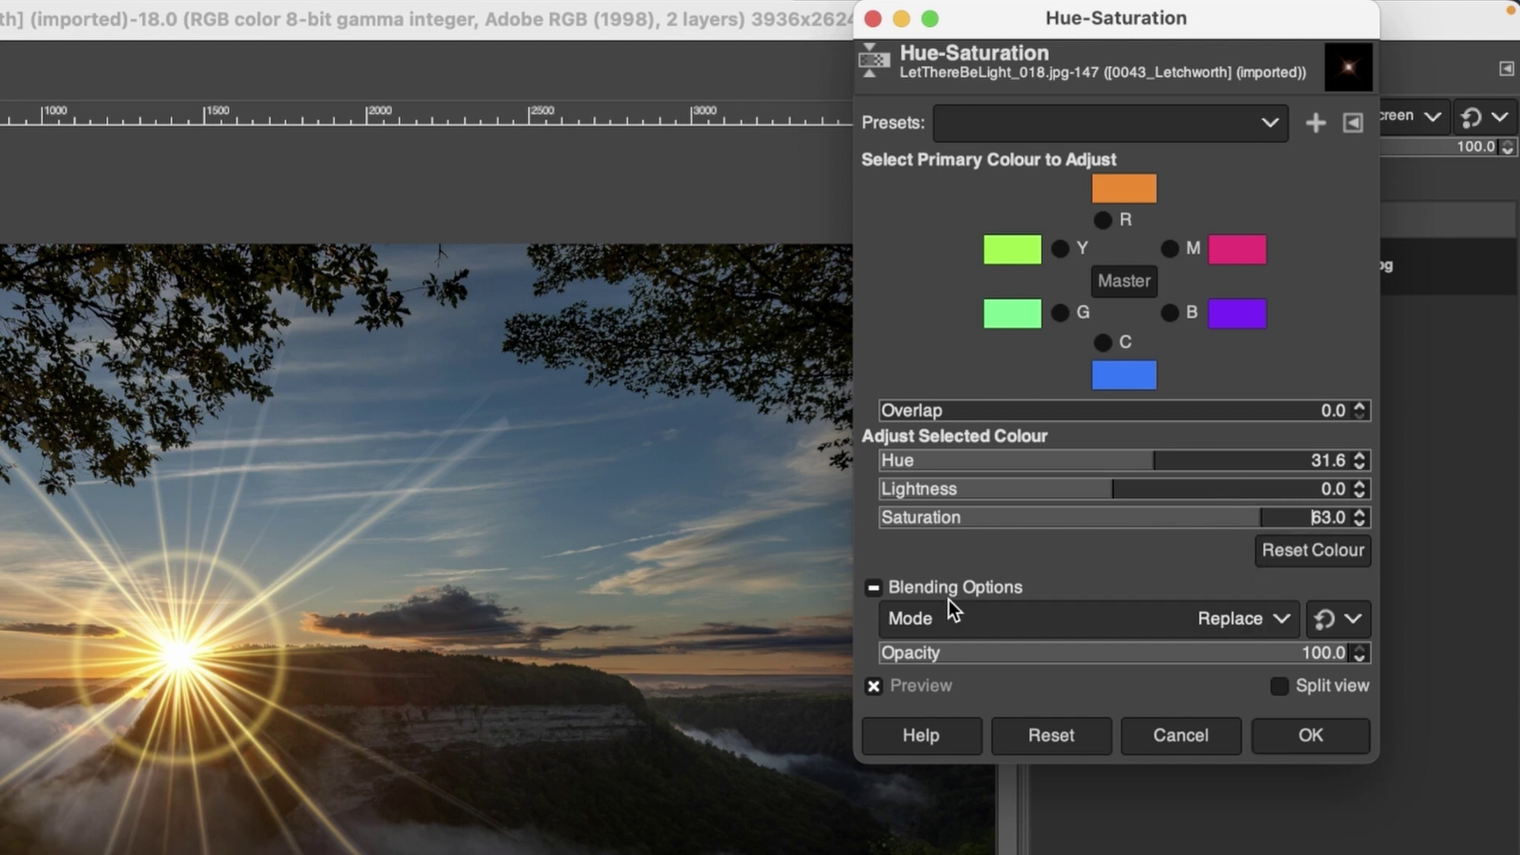
{"action": "mouse_move", "coordinate": [1103, 487]}
{"action": "left_mouse_down"}
{"action": "mouse_move", "coordinate": [996, 488]}
{"action": "mouse_move", "coordinate": [1104, 489]}
{"action": "left_mouse_up"}
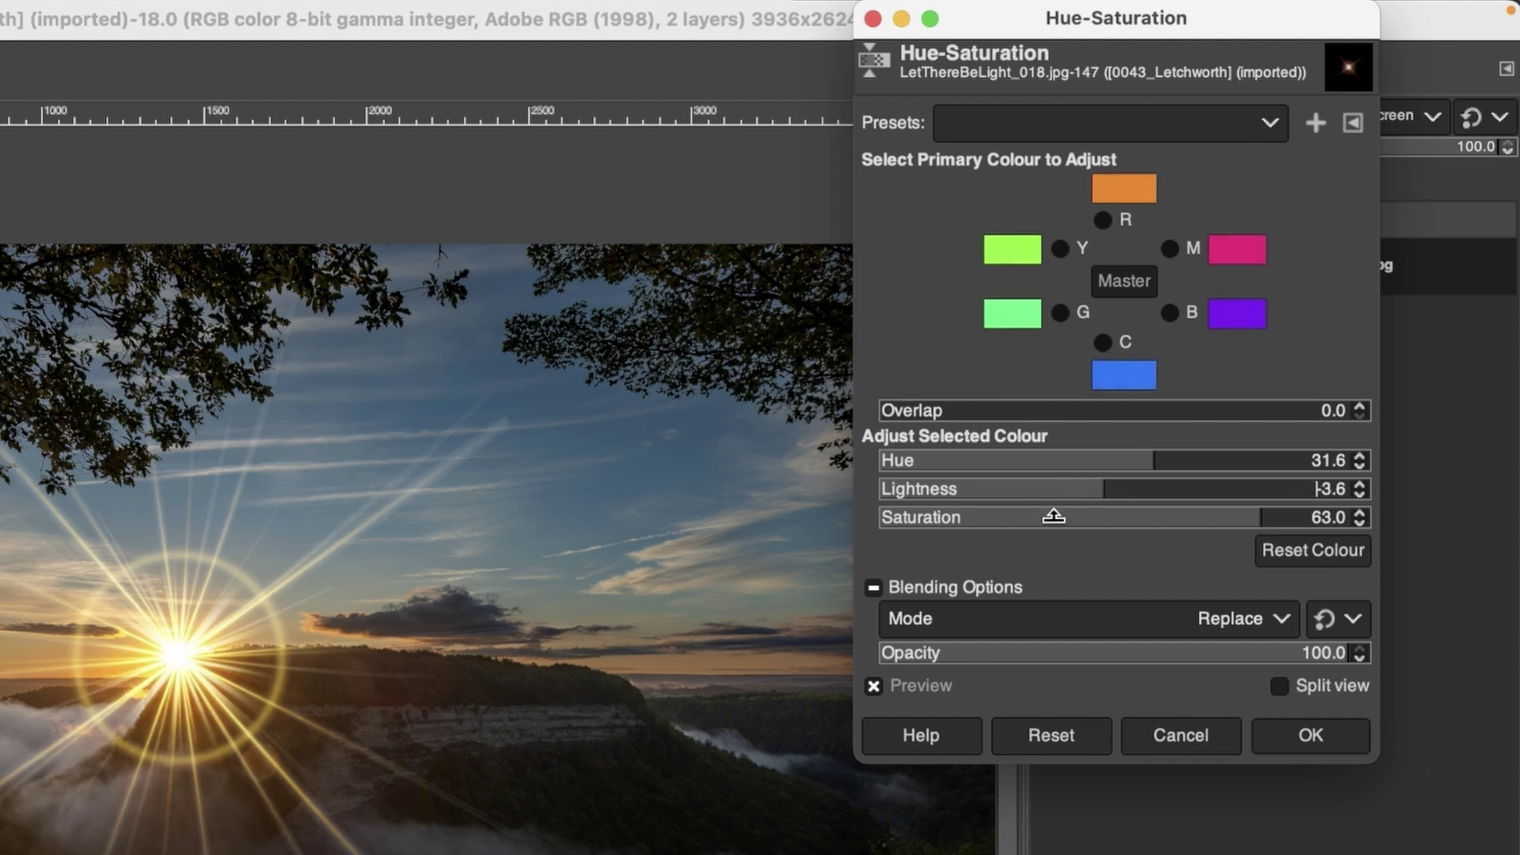
{"action": "left_click", "coordinate": [1293, 738]}
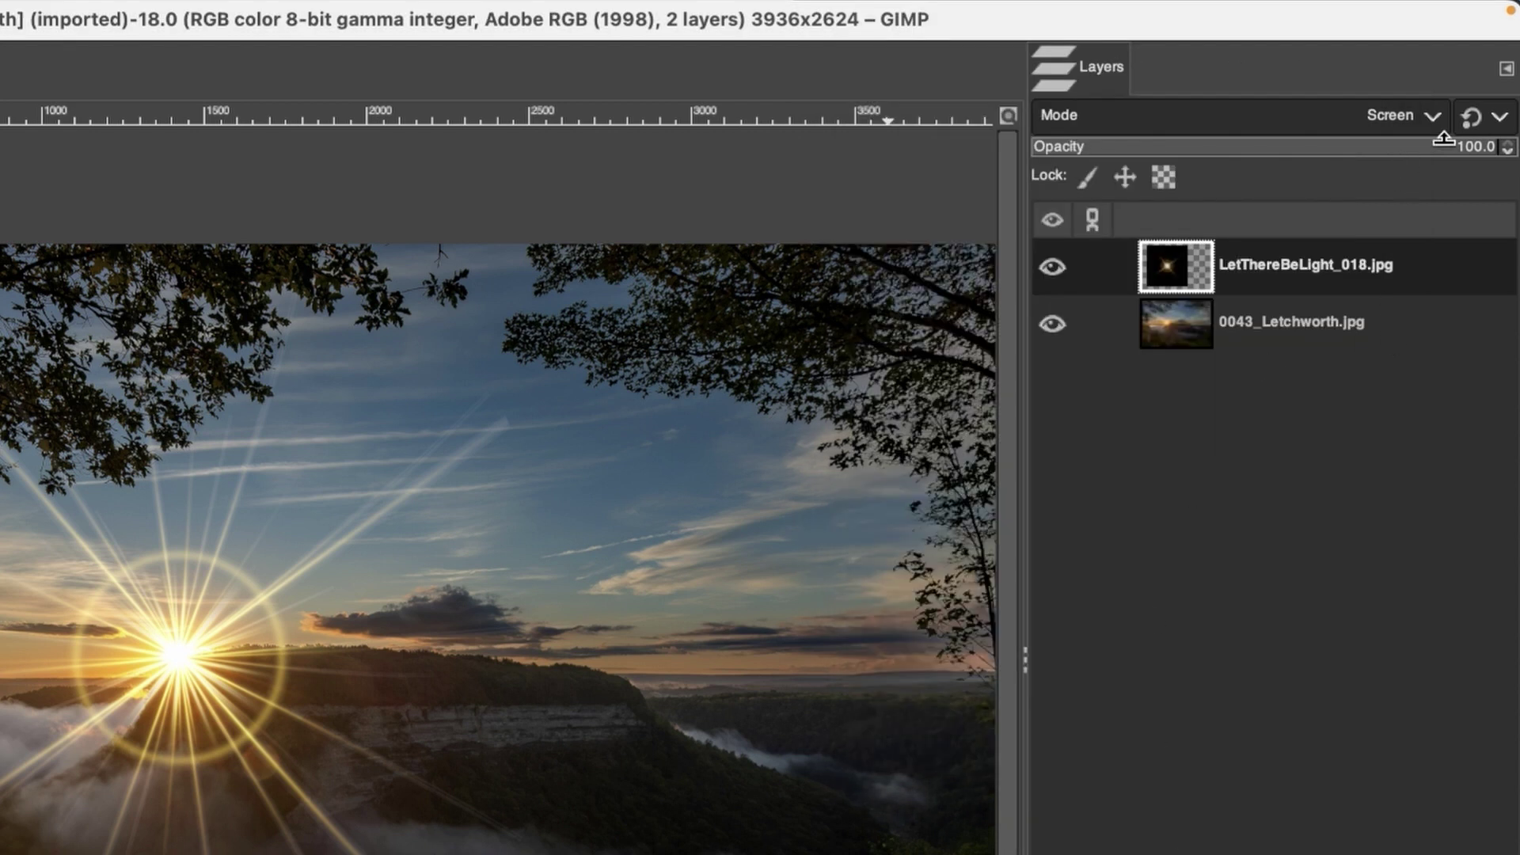
Step: Lower the light flare layer's opacity to slightly below 55.5 and add a white (full opacity) layer mask
{"action": "left_click_drag", "start_coordinate": [1420, 144], "coordinate": [1290, 157]}
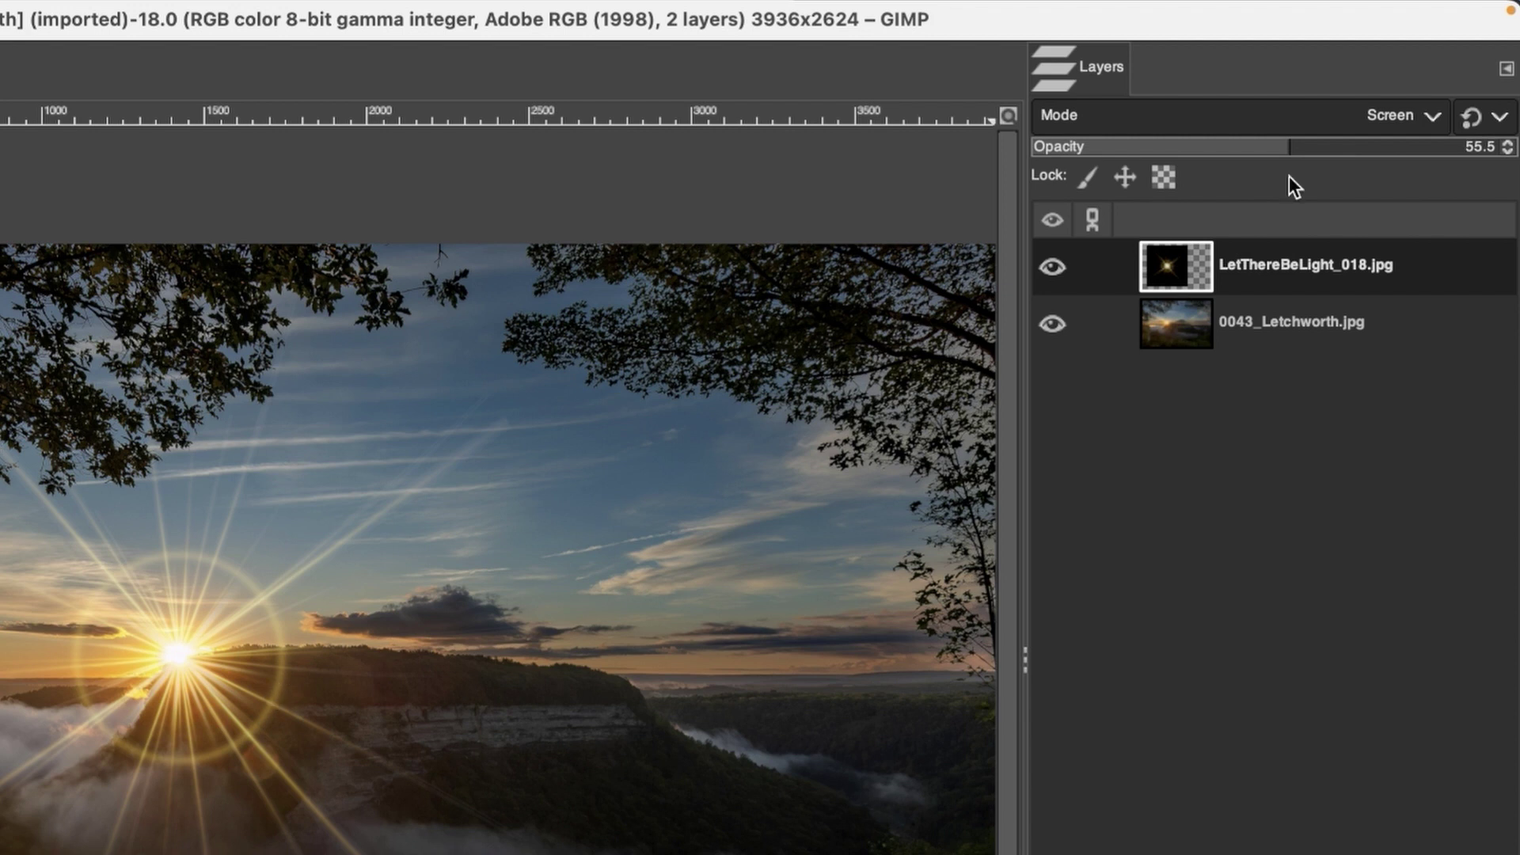
{"action": "left_click_drag", "start_coordinate": [1289, 145], "coordinate": [1260, 143]}
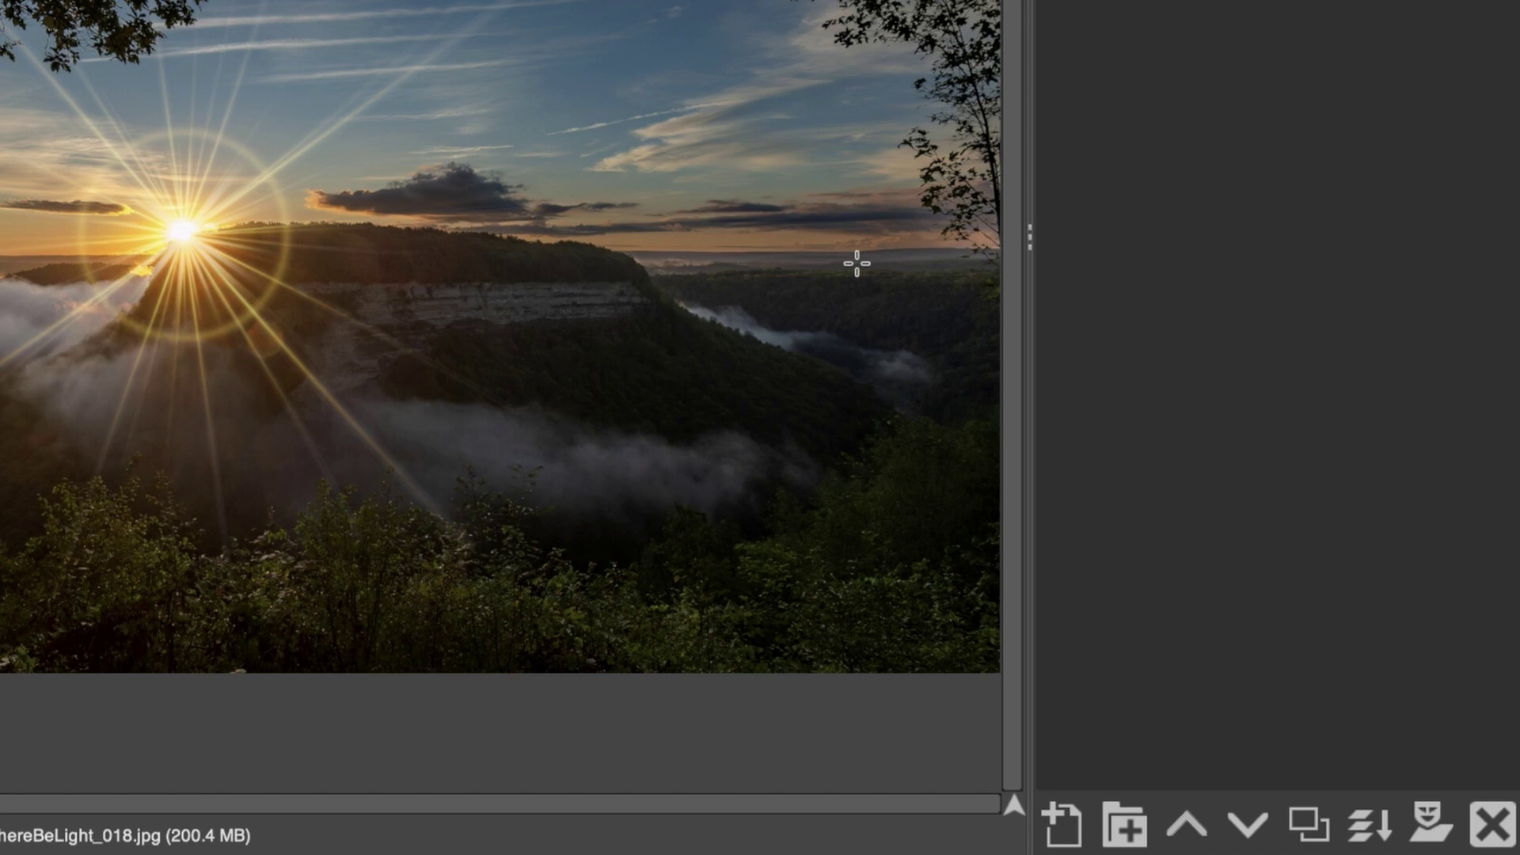
{"action": "left_click", "coordinate": [1433, 823]}
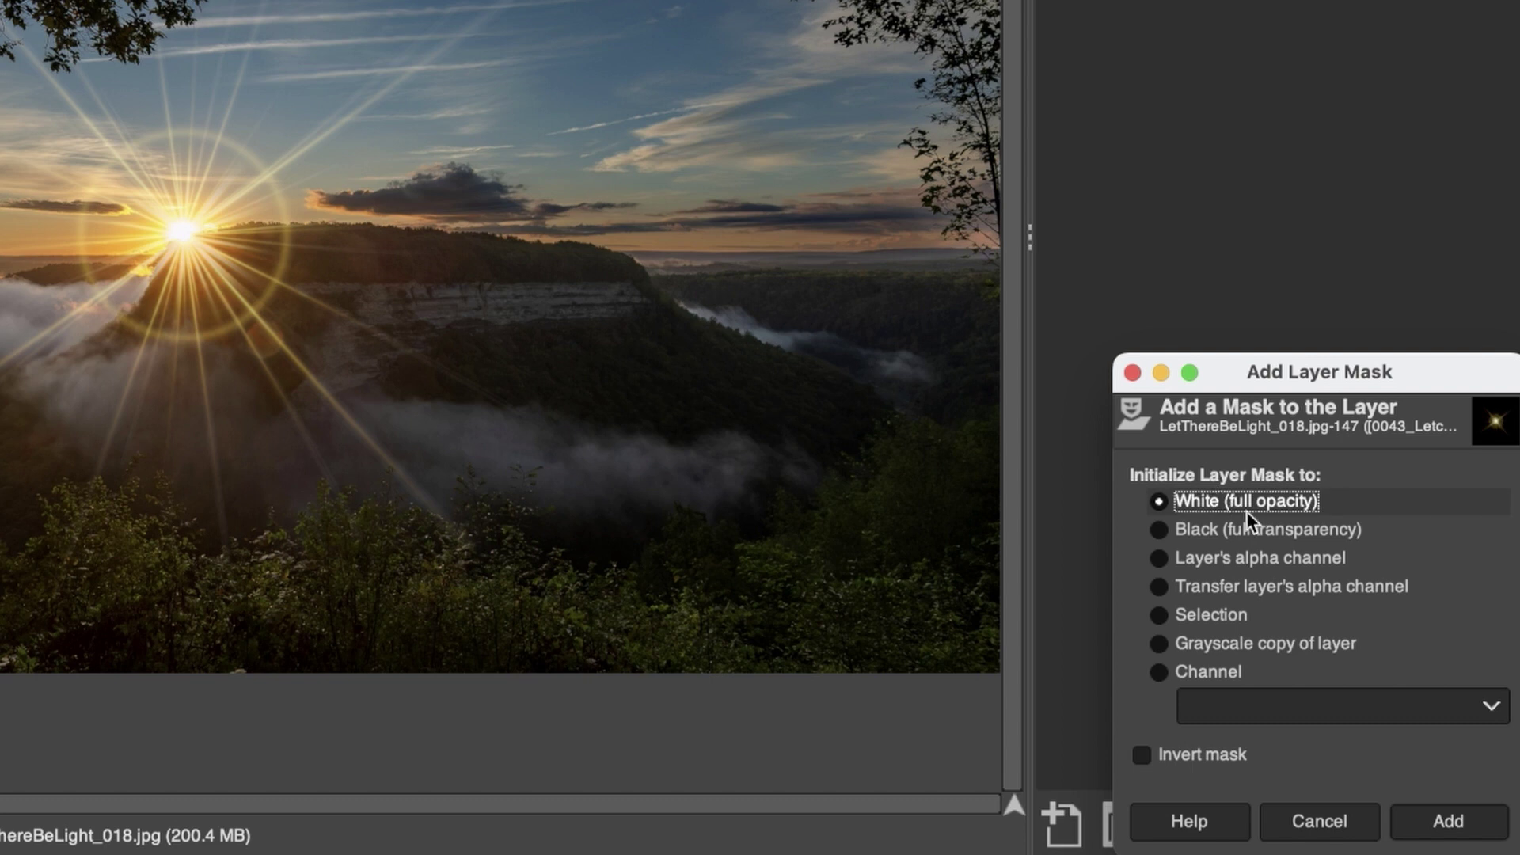
{"action": "left_click", "coordinate": [1417, 831]}
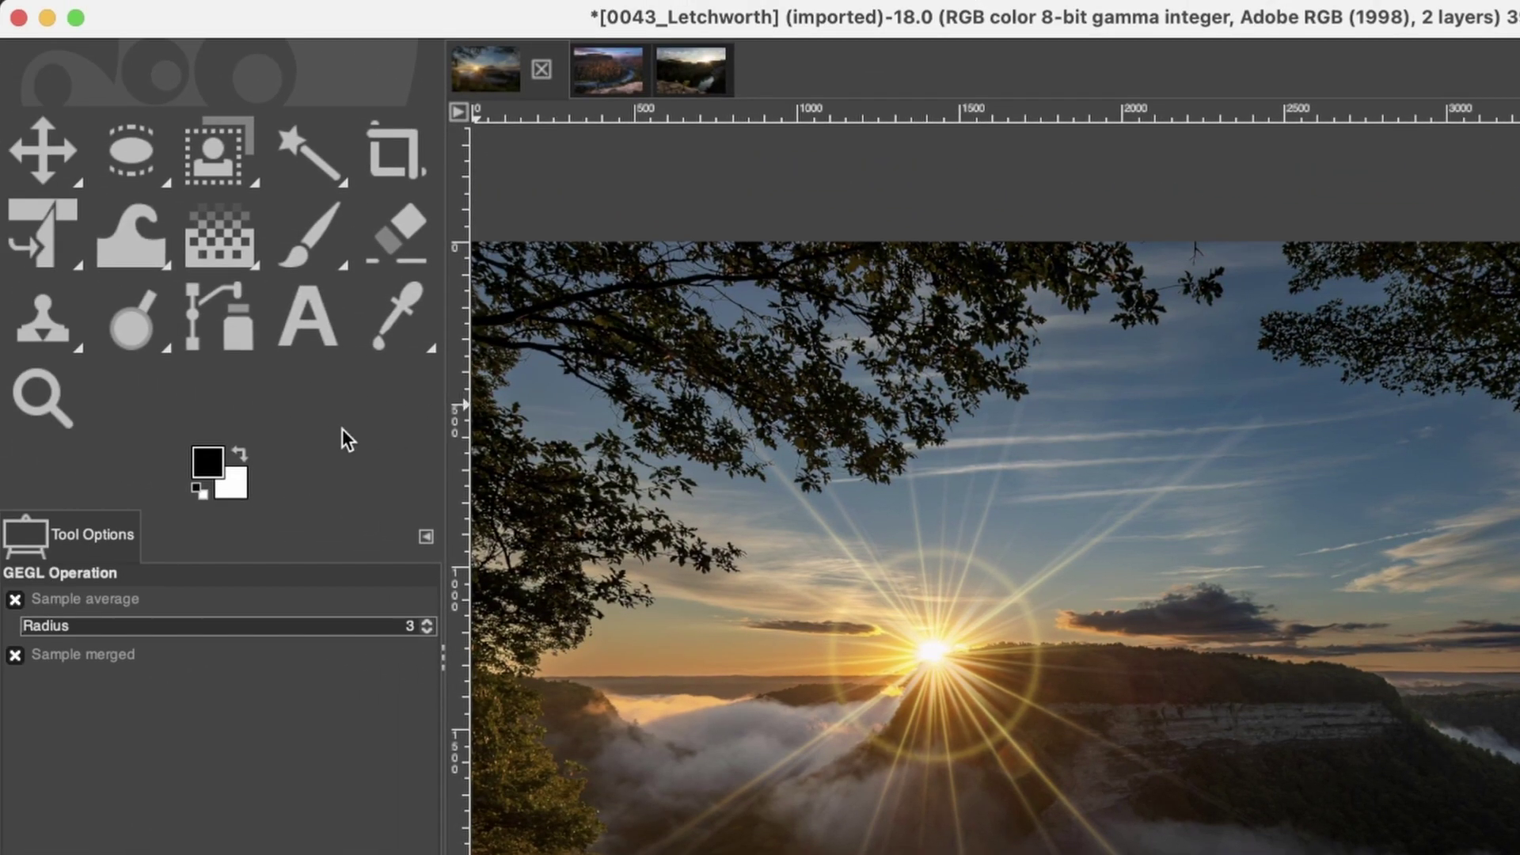
{"action": "left_click", "coordinate": [200, 468]}
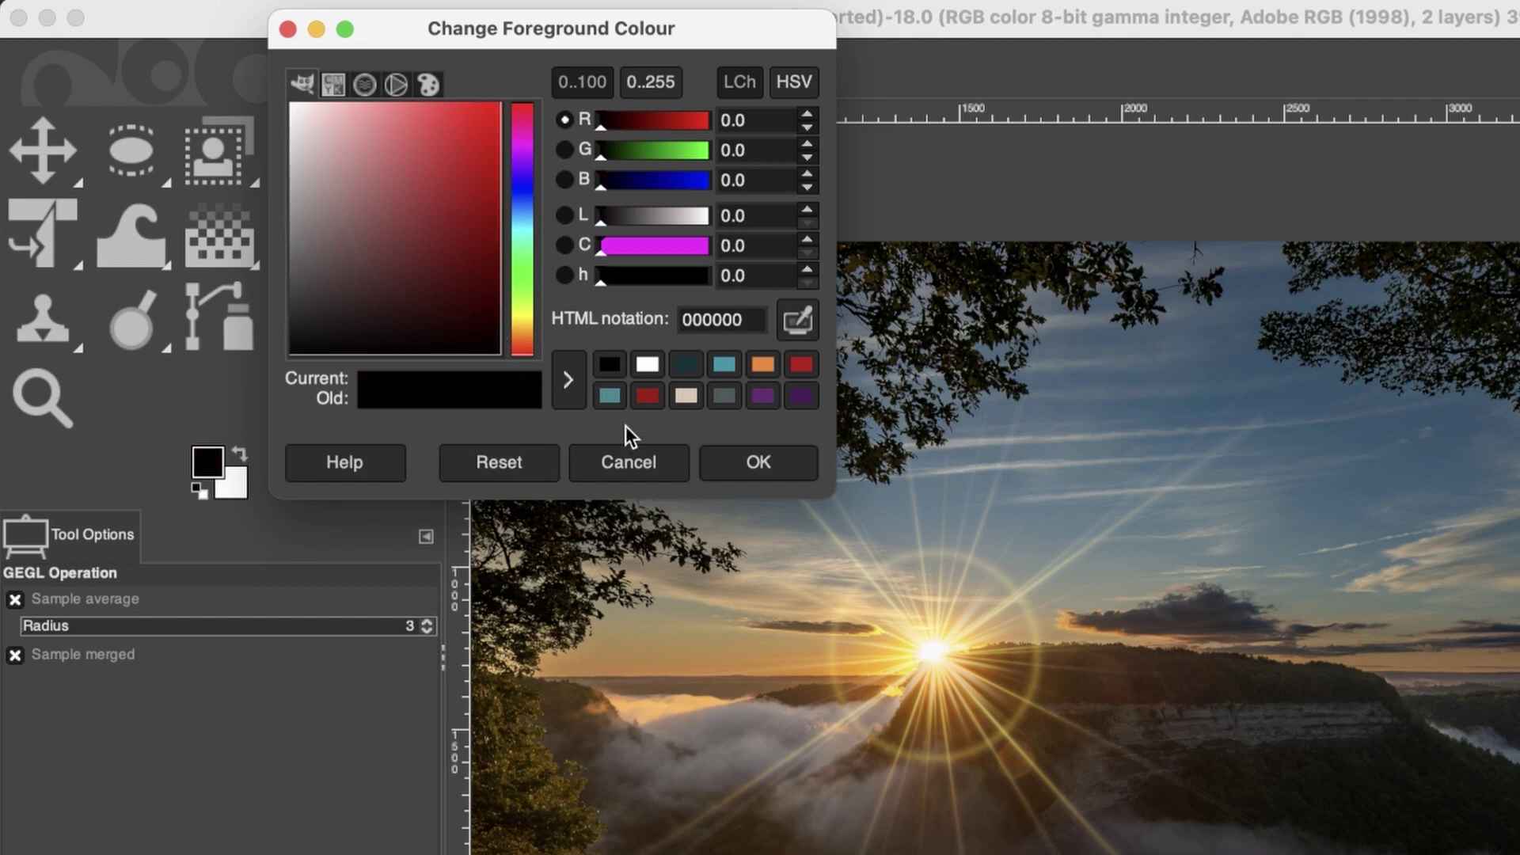
{"action": "left_click", "coordinate": [631, 463]}
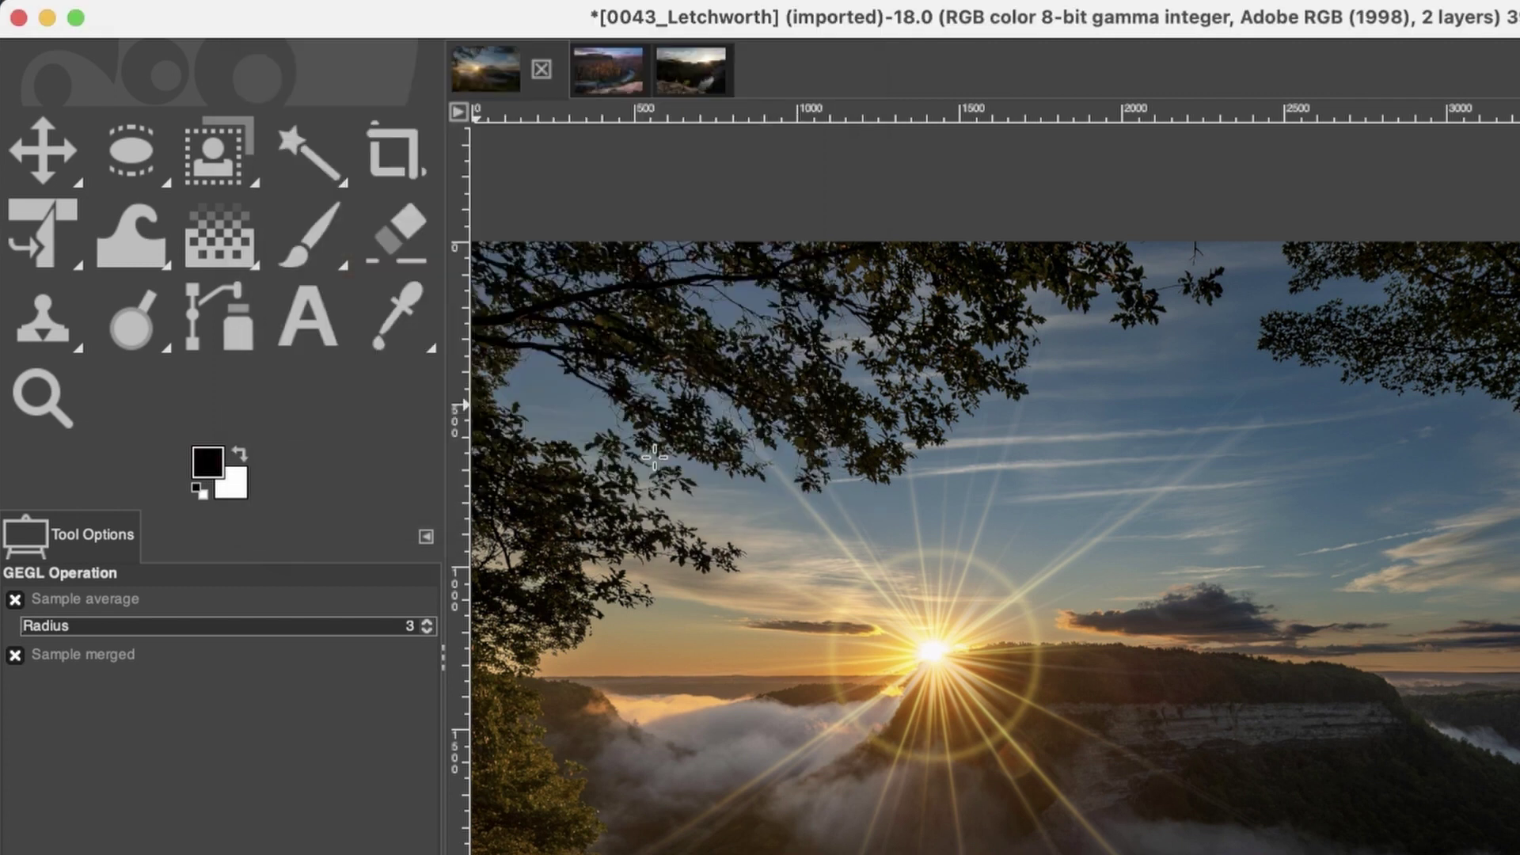
{"action": "left_click", "coordinate": [209, 464]}
{"action": "left_click", "coordinate": [629, 449]}
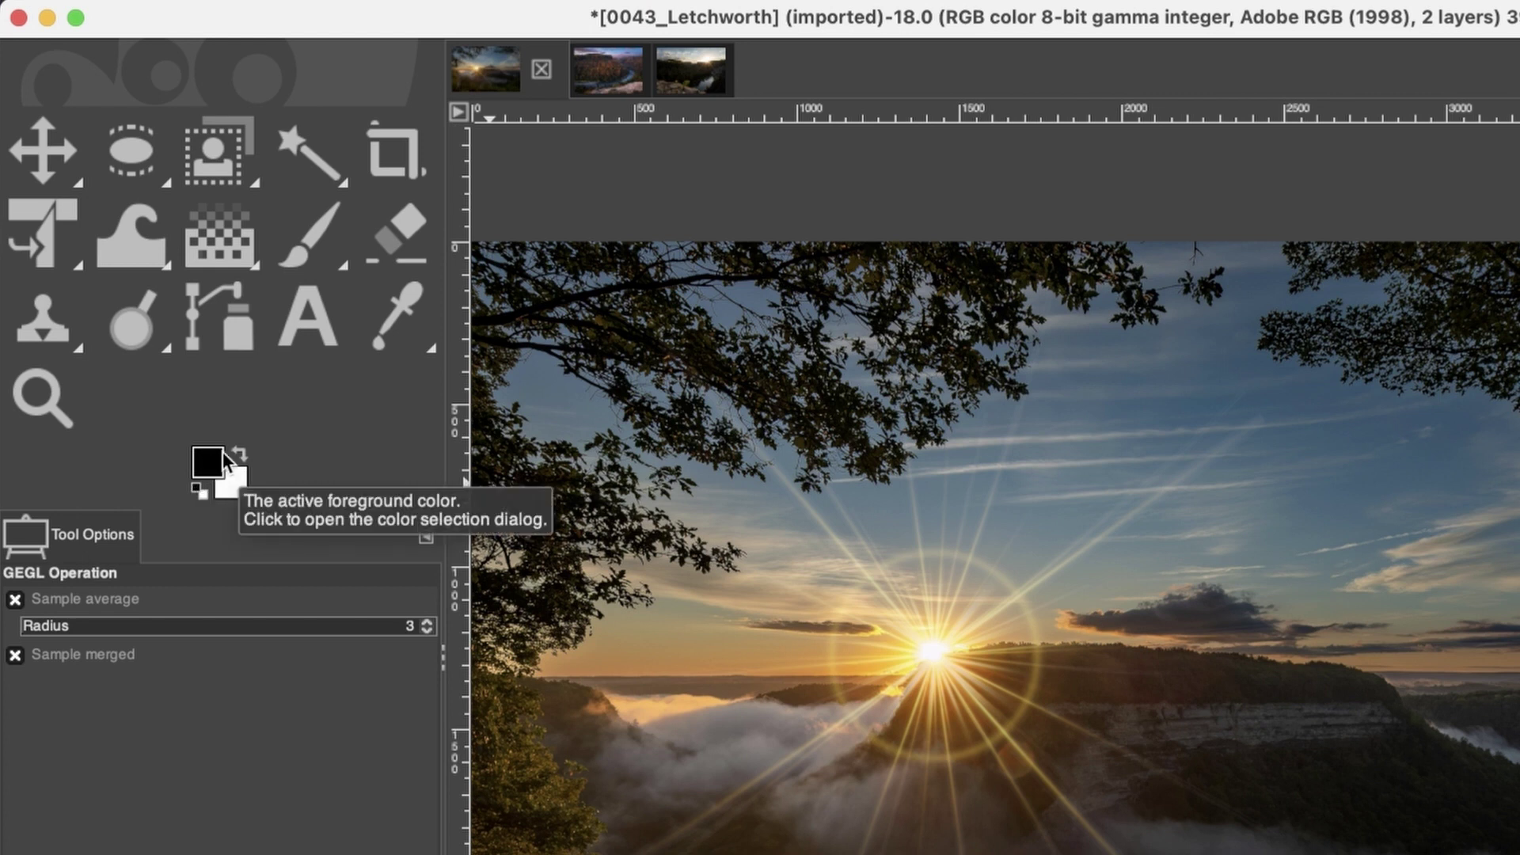
Step: Set up a linear FG to BG (HSV clockwise hue) gradient with white as foreground and black as background colour
{"action": "left_click", "coordinate": [301, 241]}
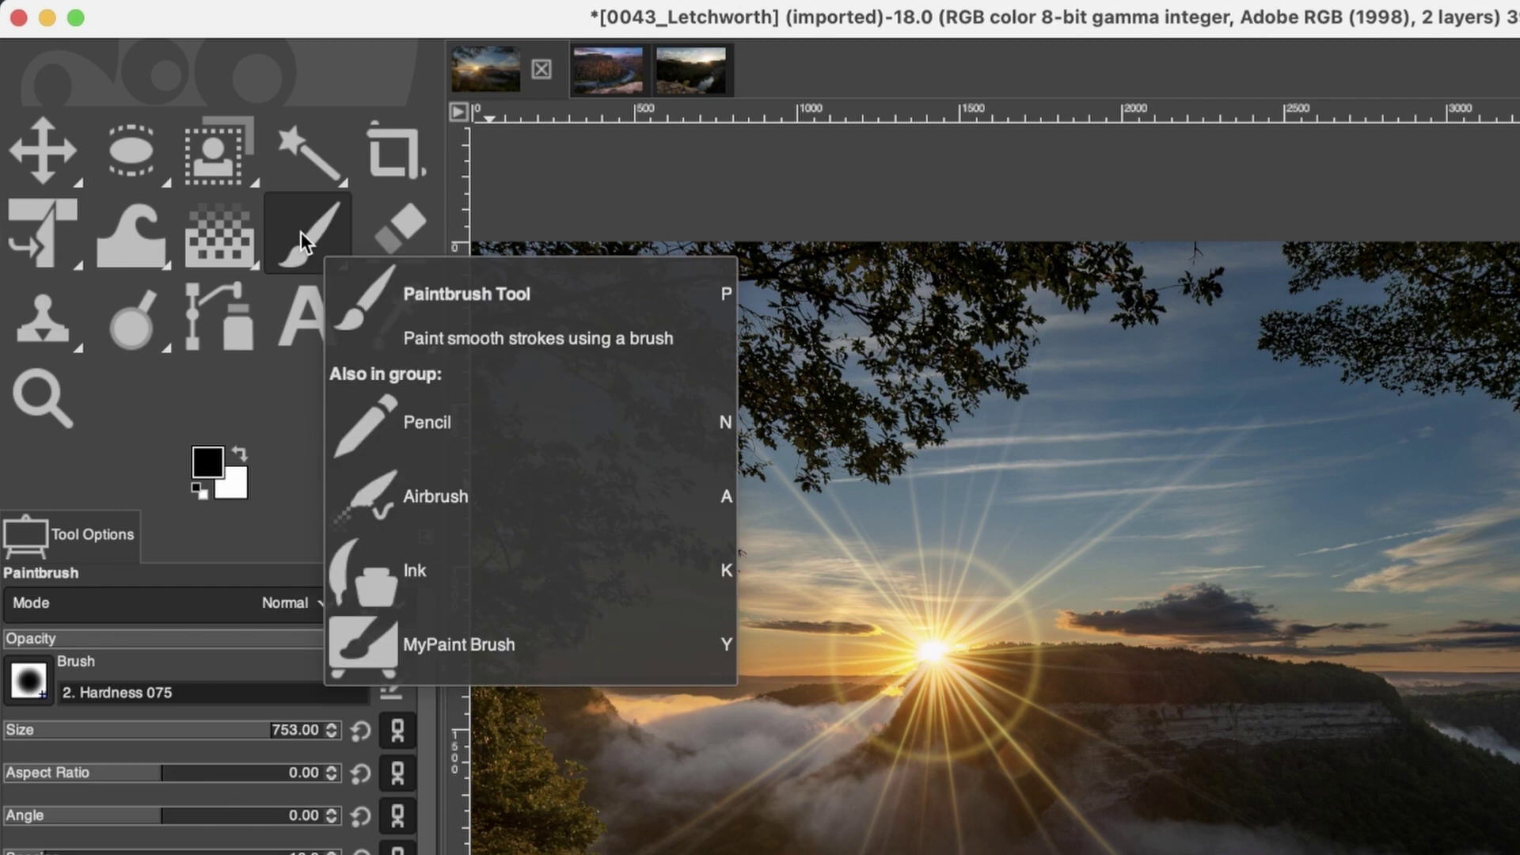
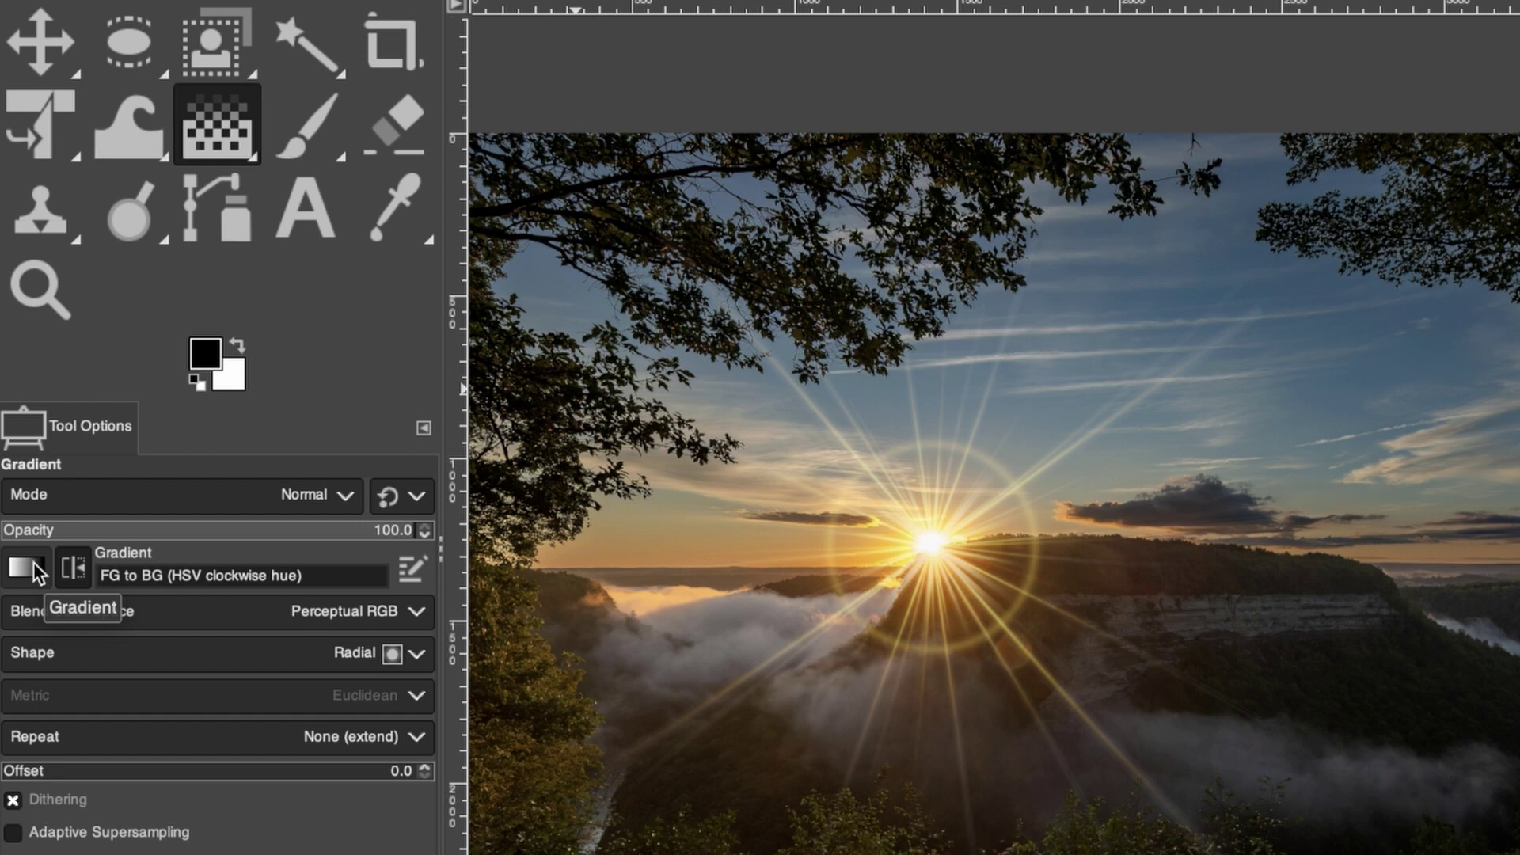
{"action": "left_click", "coordinate": [36, 573]}
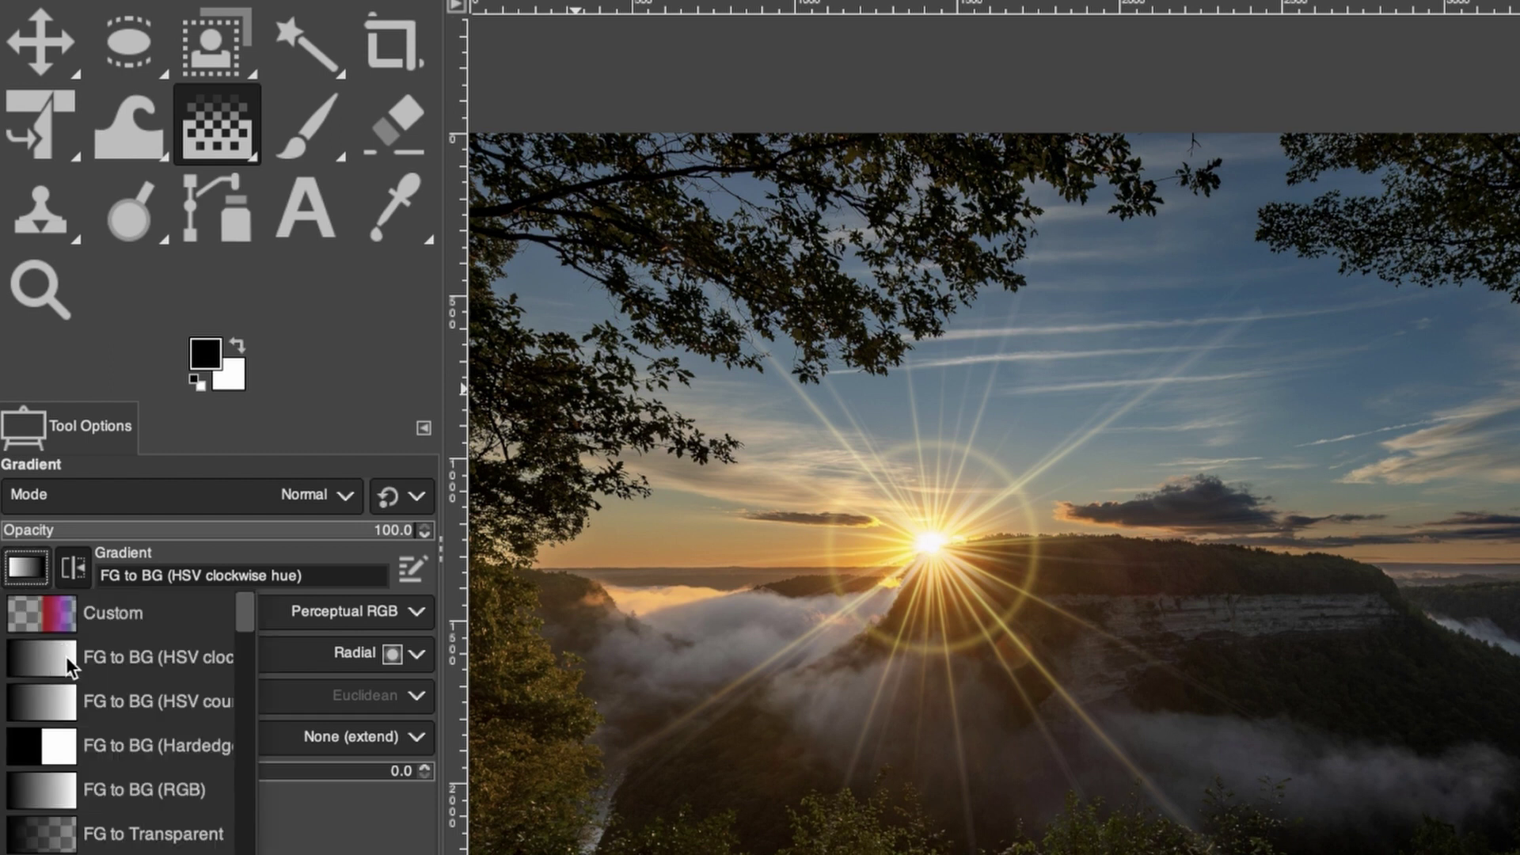
{"action": "left_click", "coordinate": [224, 438]}
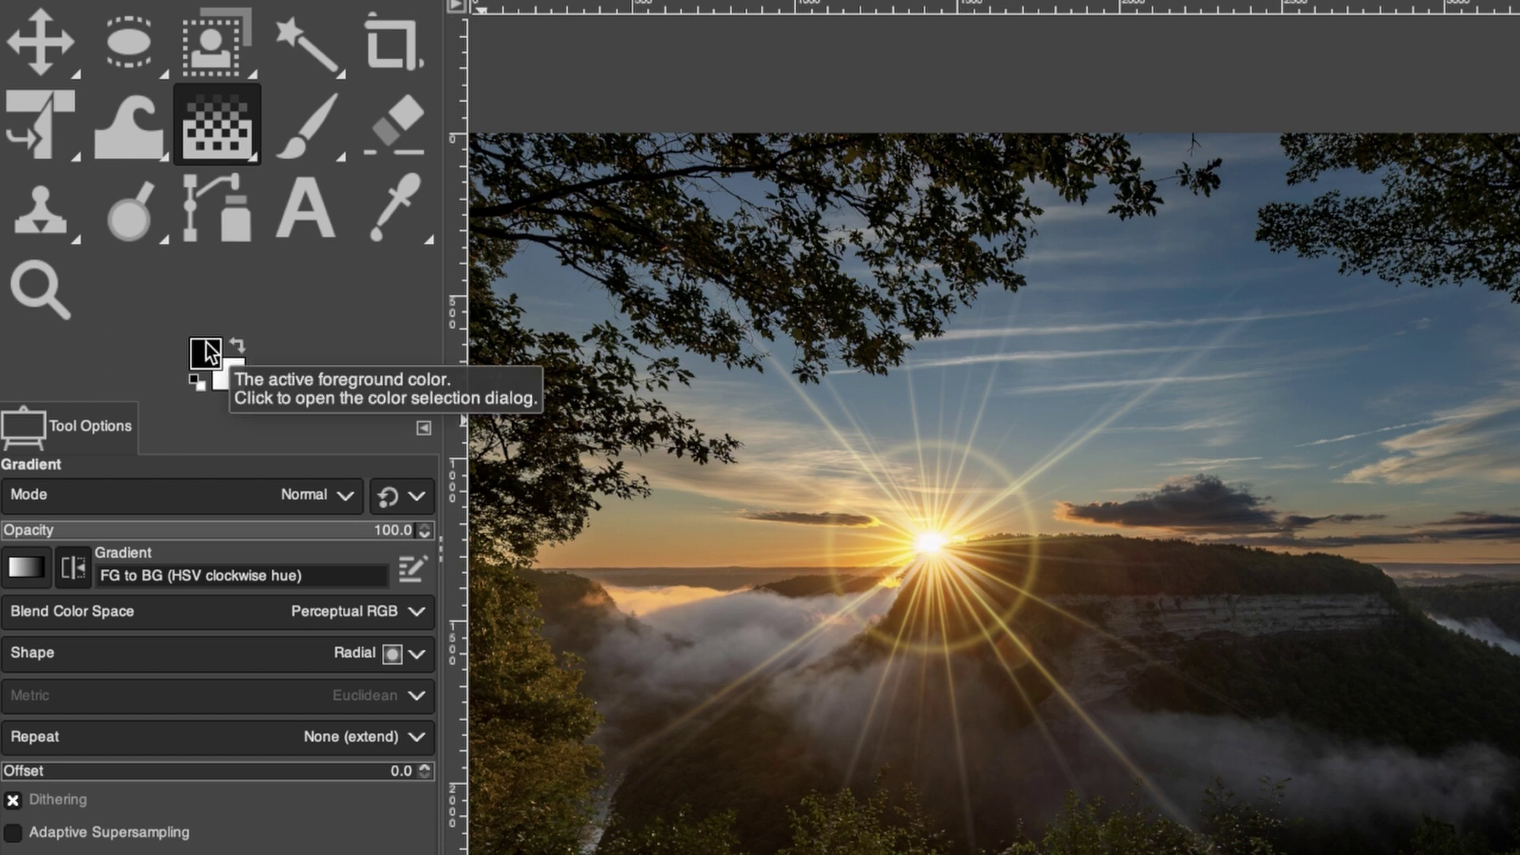
{"action": "left_click", "coordinate": [236, 344]}
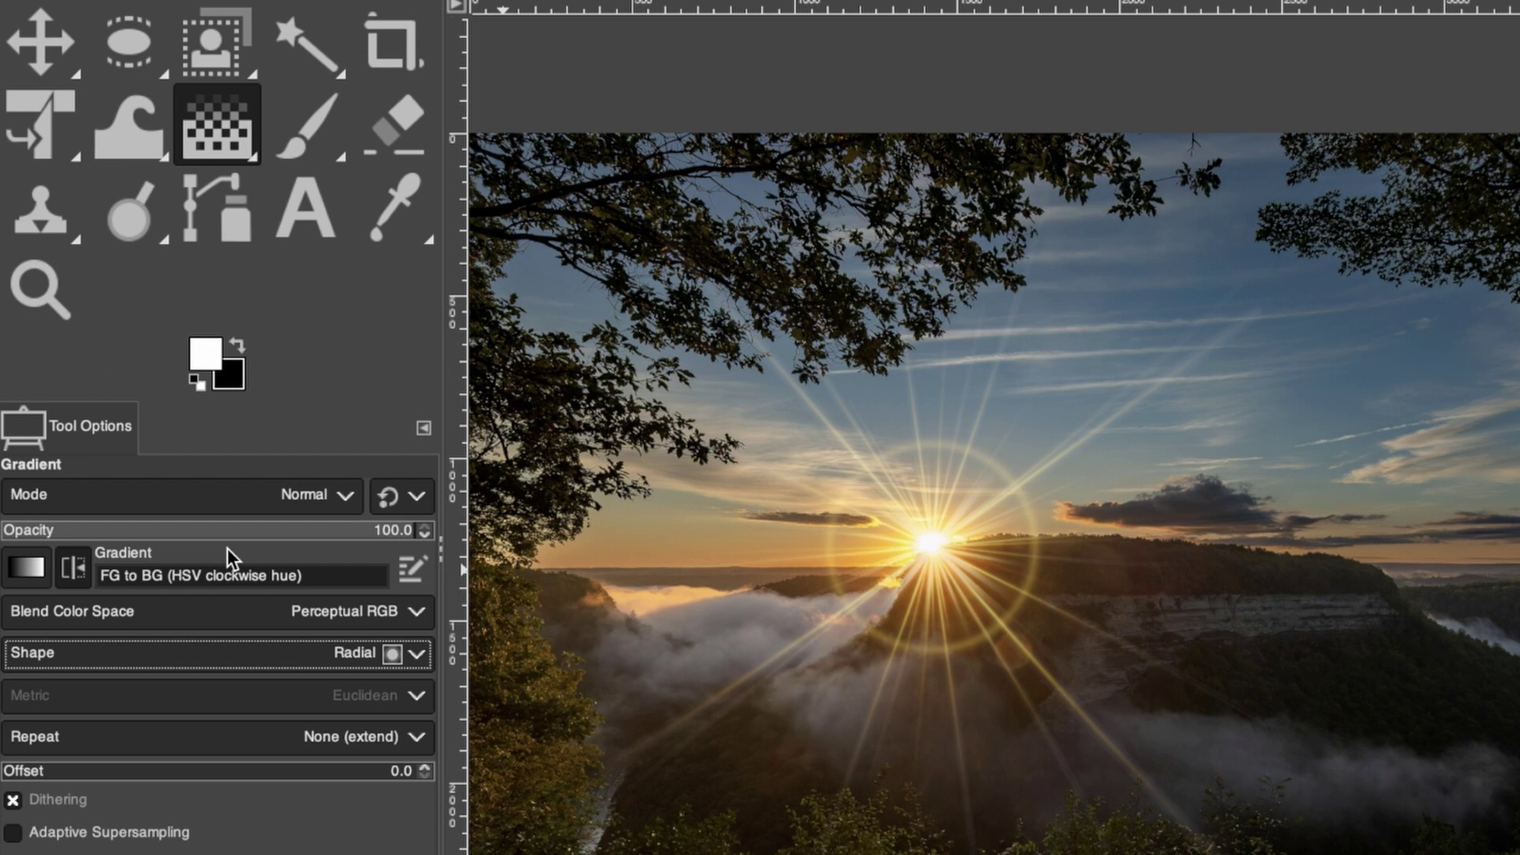
{"action": "left_click", "coordinate": [55, 660]}
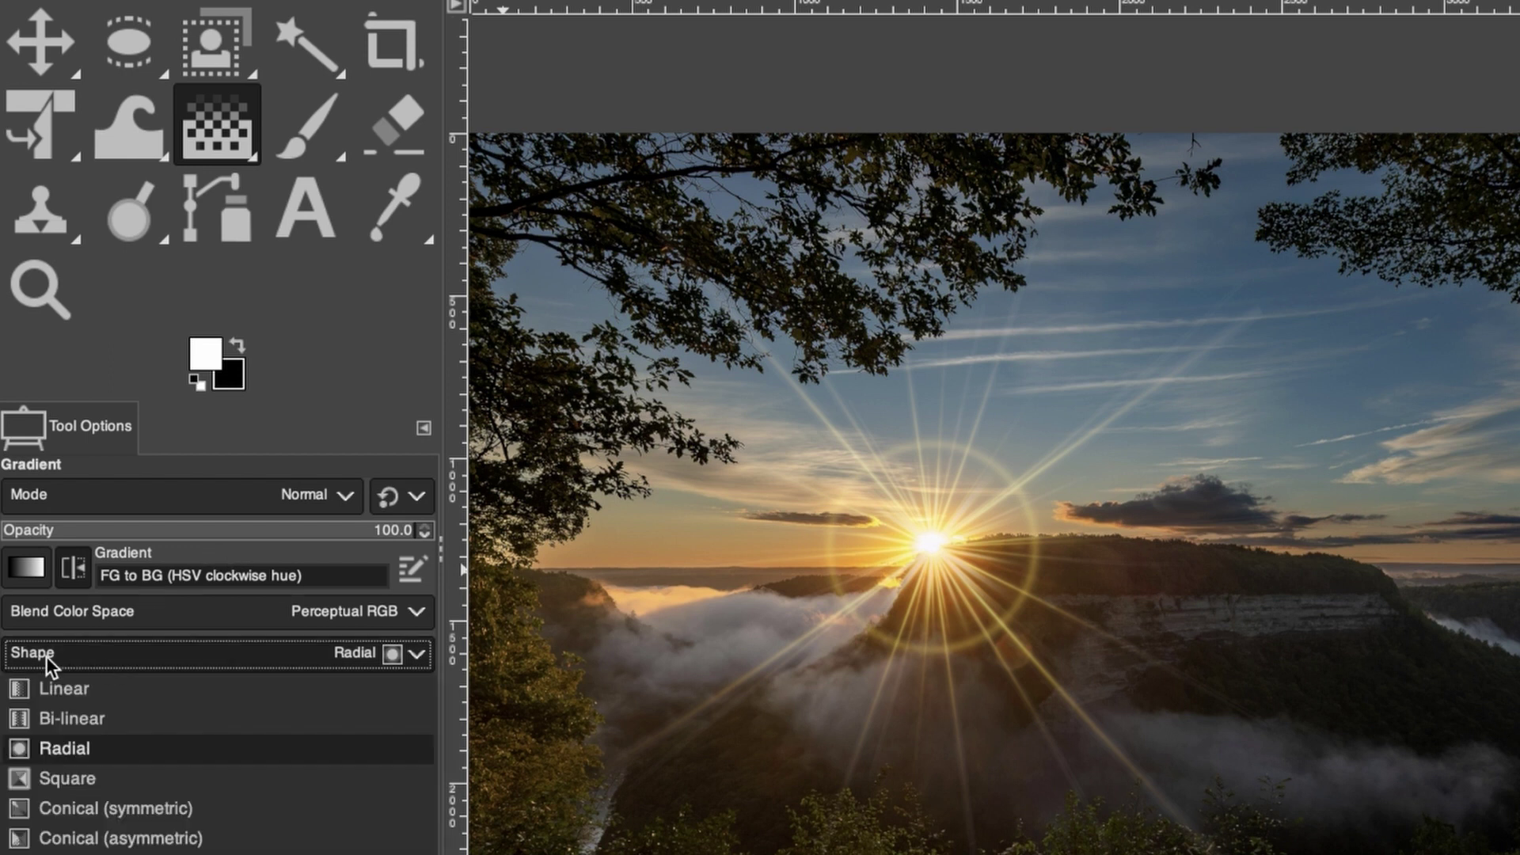
{"action": "left_click", "coordinate": [84, 689]}
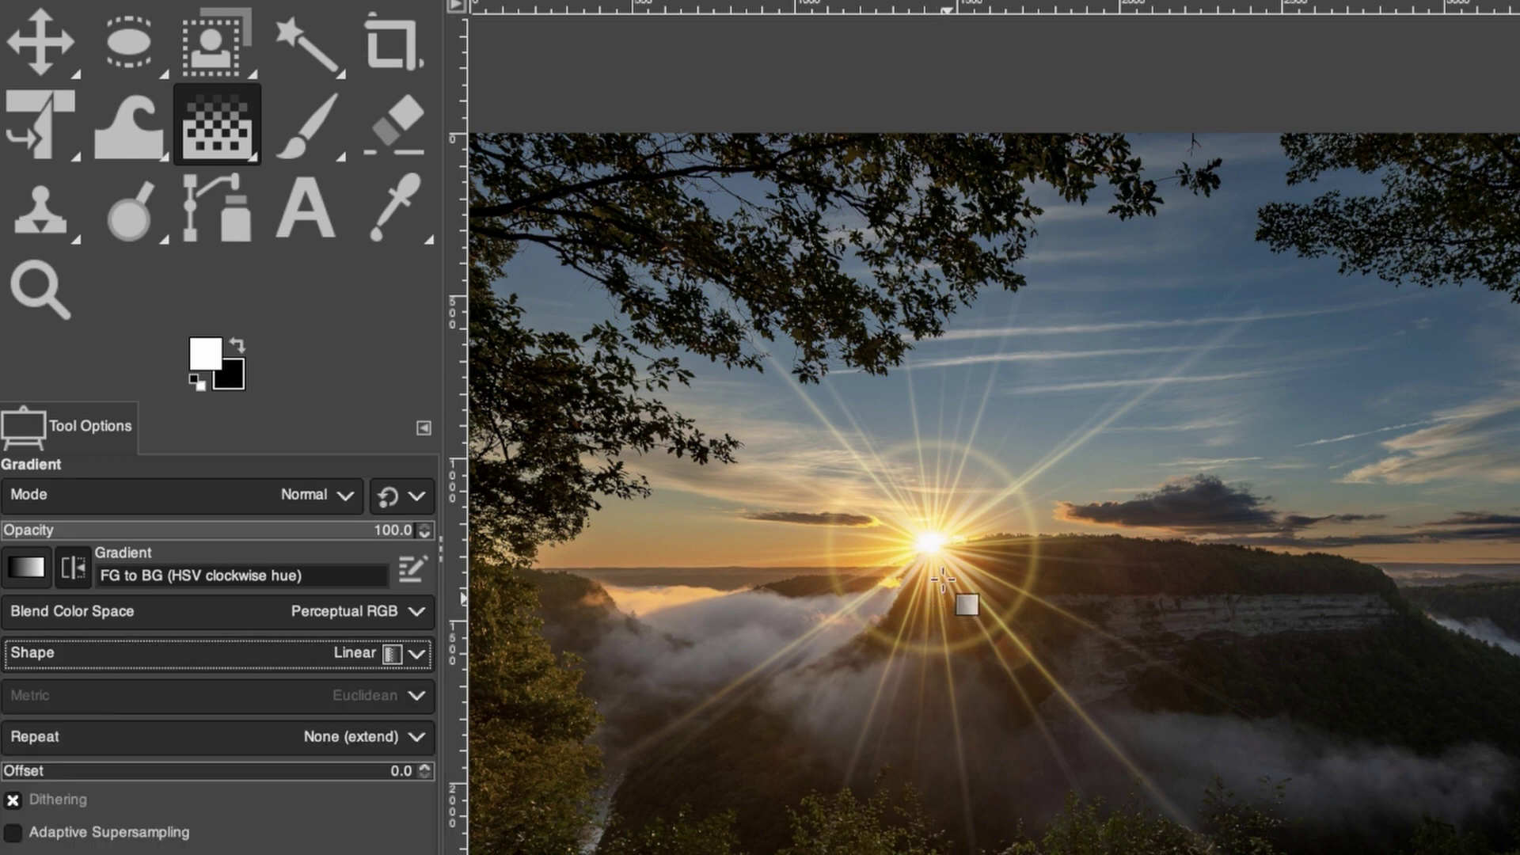
Step: Mask the flare's rays below and right of the sun with a short diagonal gradient, using black as foreground, and lower the layer opacity to 22.6
{"action": "left_click_drag", "start_coordinate": [940, 568], "coordinate": [999, 650]}
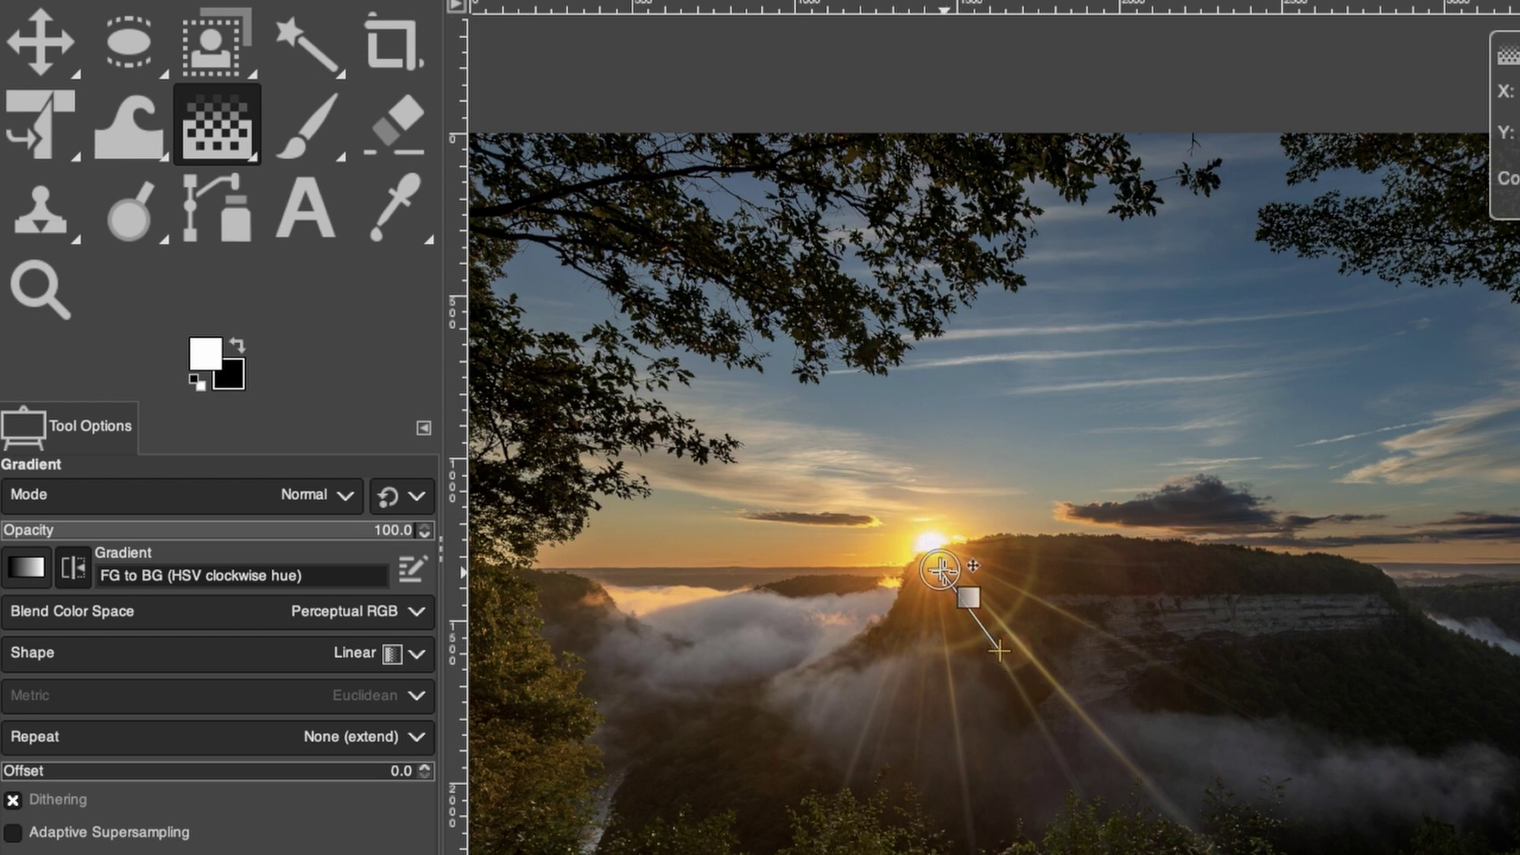
{"action": "left_click", "coordinate": [240, 343]}
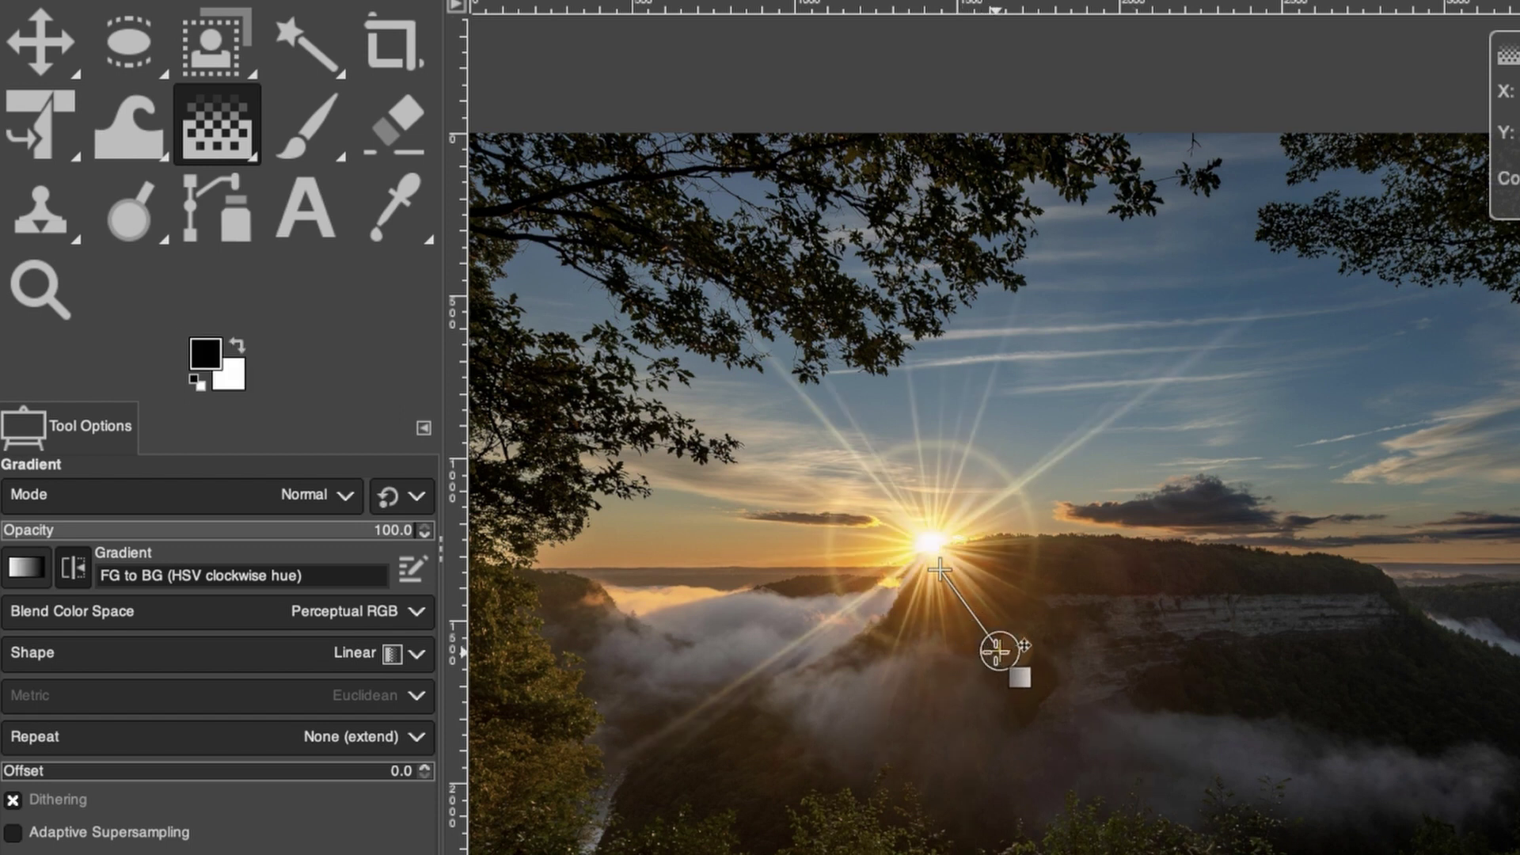
{"action": "left_click_drag", "start_coordinate": [999, 652], "coordinate": [965, 606]}
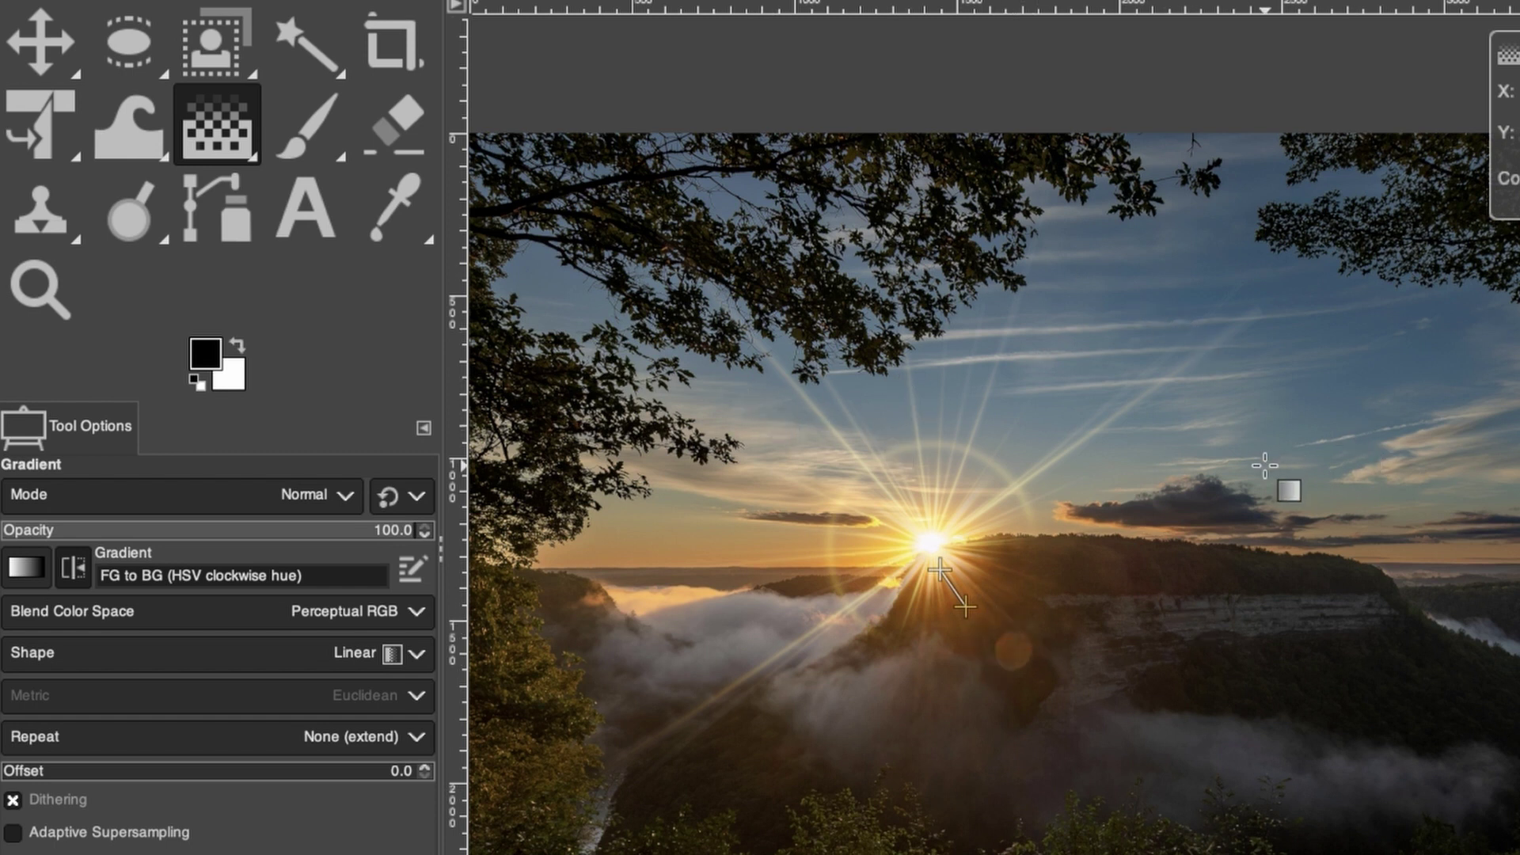
{"action": "key", "text": "Return"}
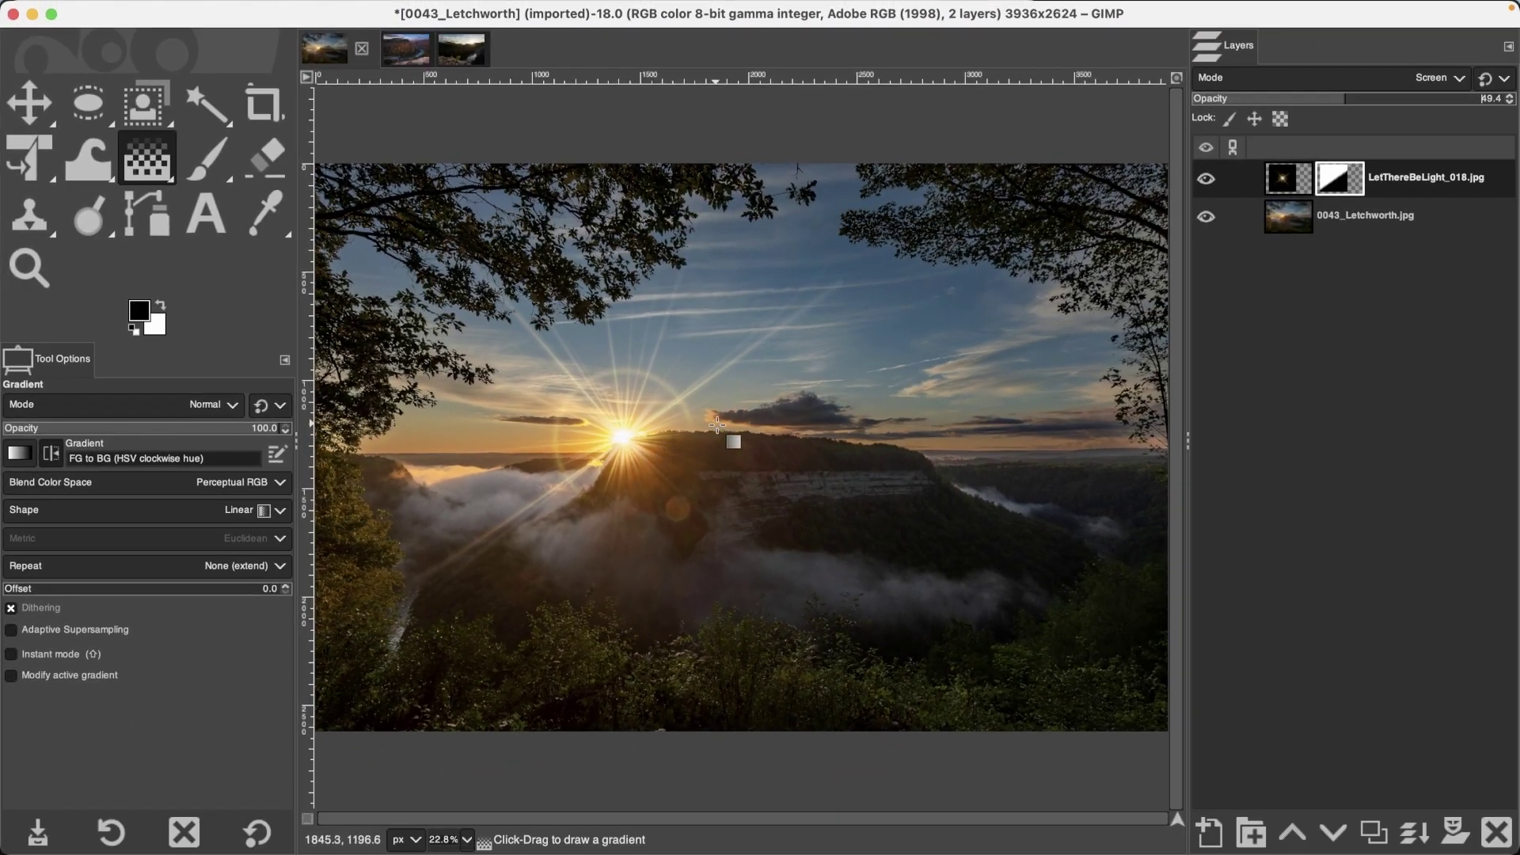
{"action": "left_click_drag", "start_coordinate": [1344, 99], "coordinate": [1282, 99]}
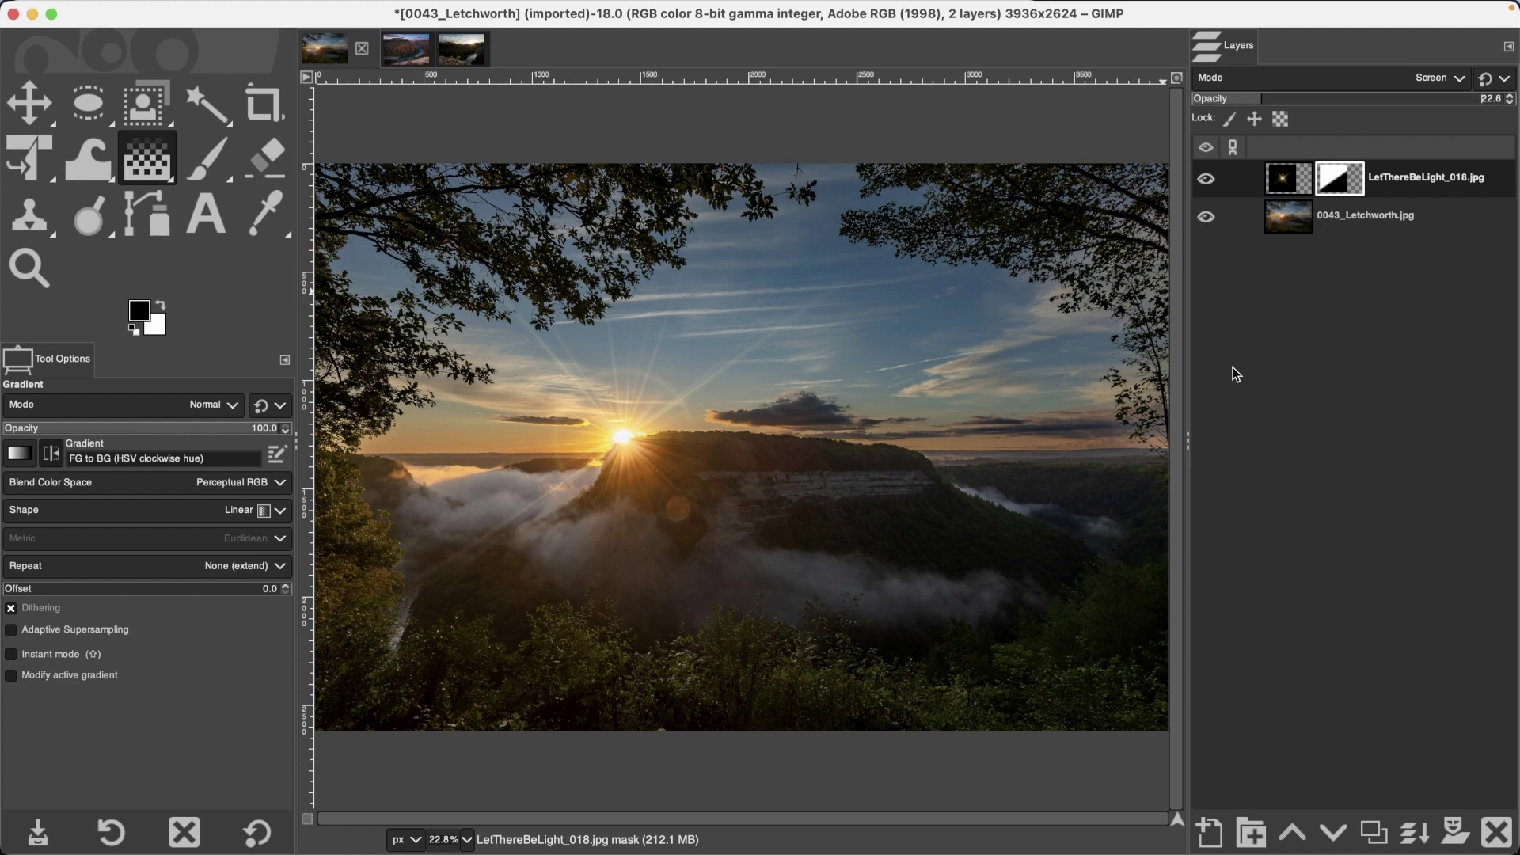
Step: Add LetThereBeLight_64.jpg from the Let There Be Light Collection folder as a new layer in the 0066_Letchworth image
{"action": "left_click", "coordinate": [410, 57]}
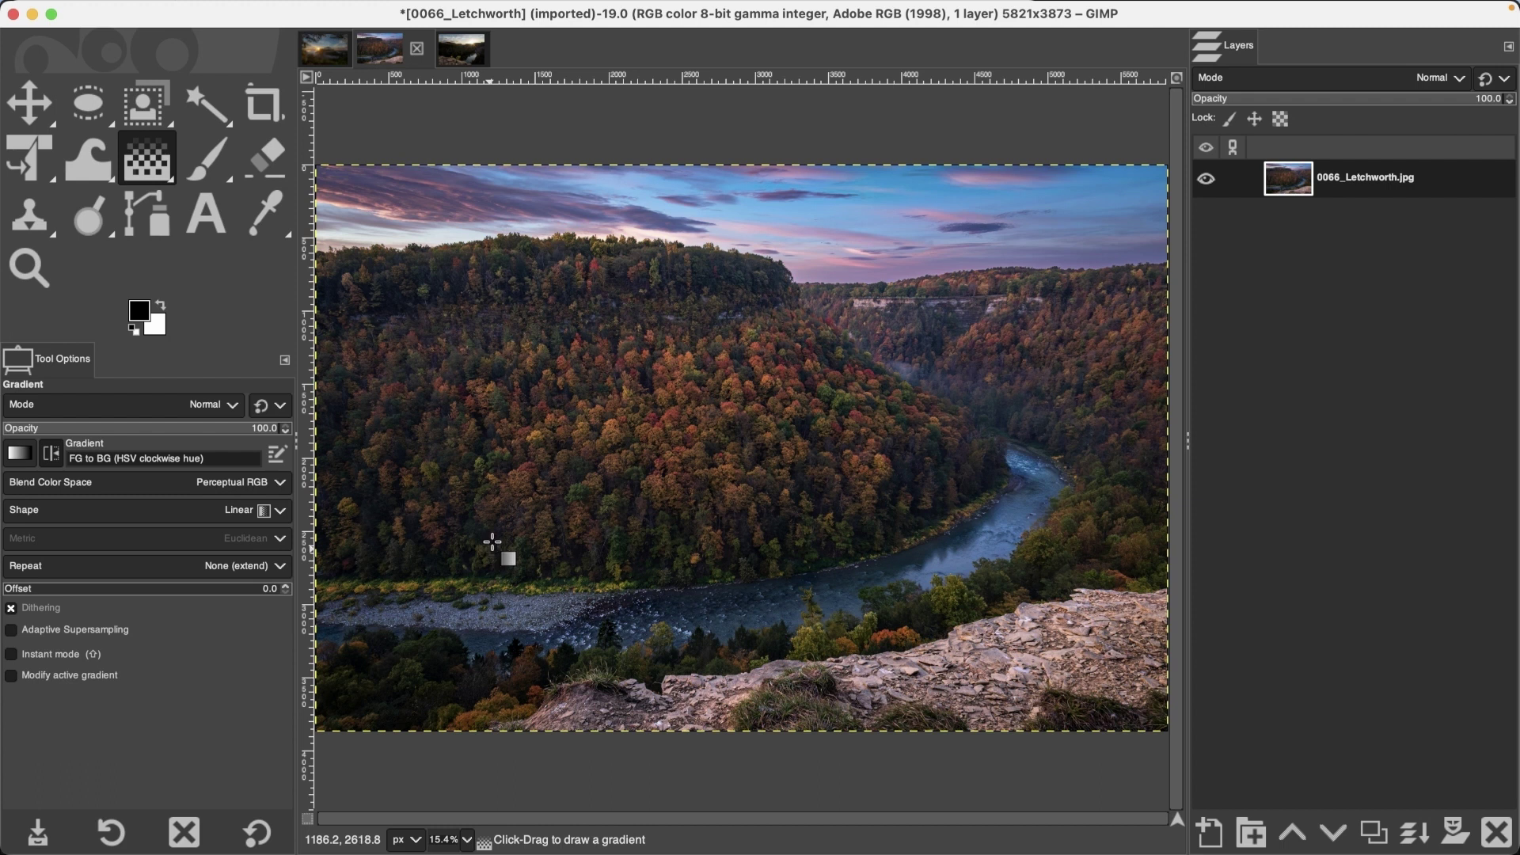
{"action": "key", "text": "super+Tab"}
{"action": "left_click_drag", "start_coordinate": [690, 63], "coordinate": [679, 54]}
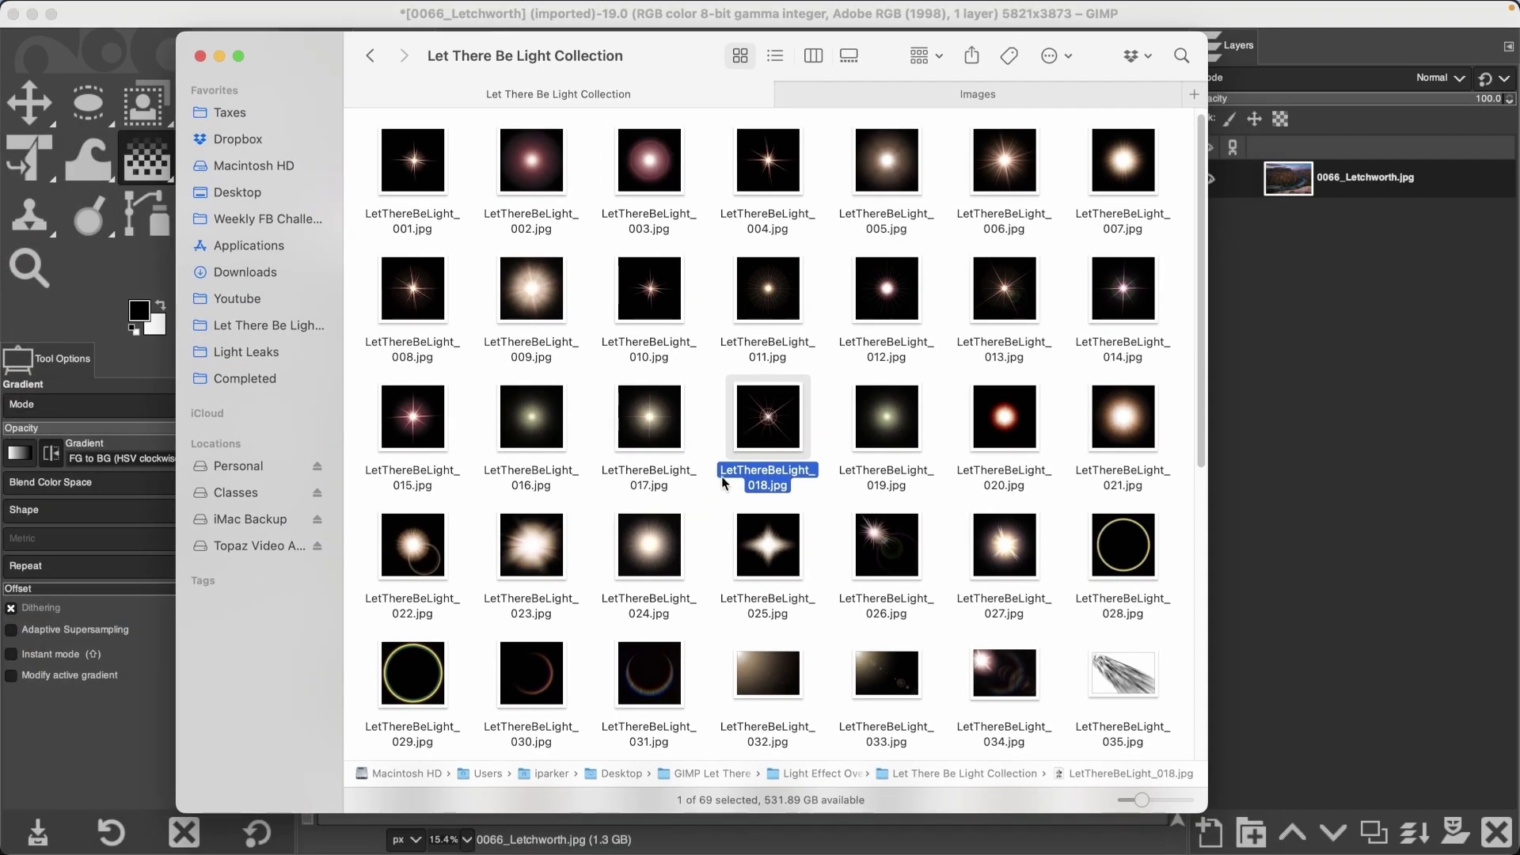
{"action": "scroll", "coordinate": [710, 482], "scroll_direction": "down", "scroll_amount": 10}
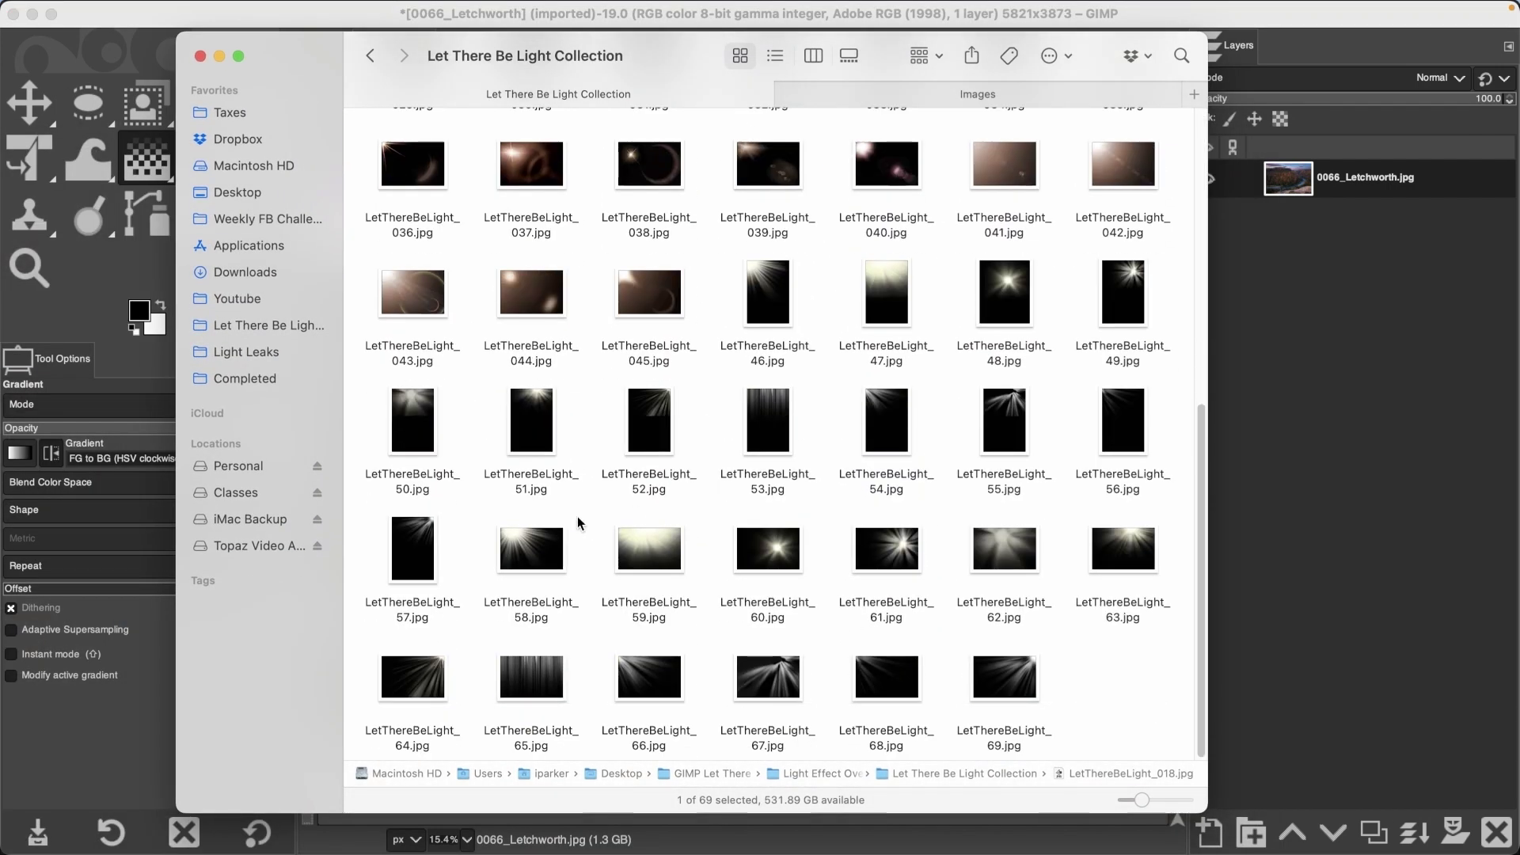
{"action": "left_click", "coordinate": [434, 687]}
{"action": "left_click_drag", "start_coordinate": [881, 46], "coordinate": [625, 40]}
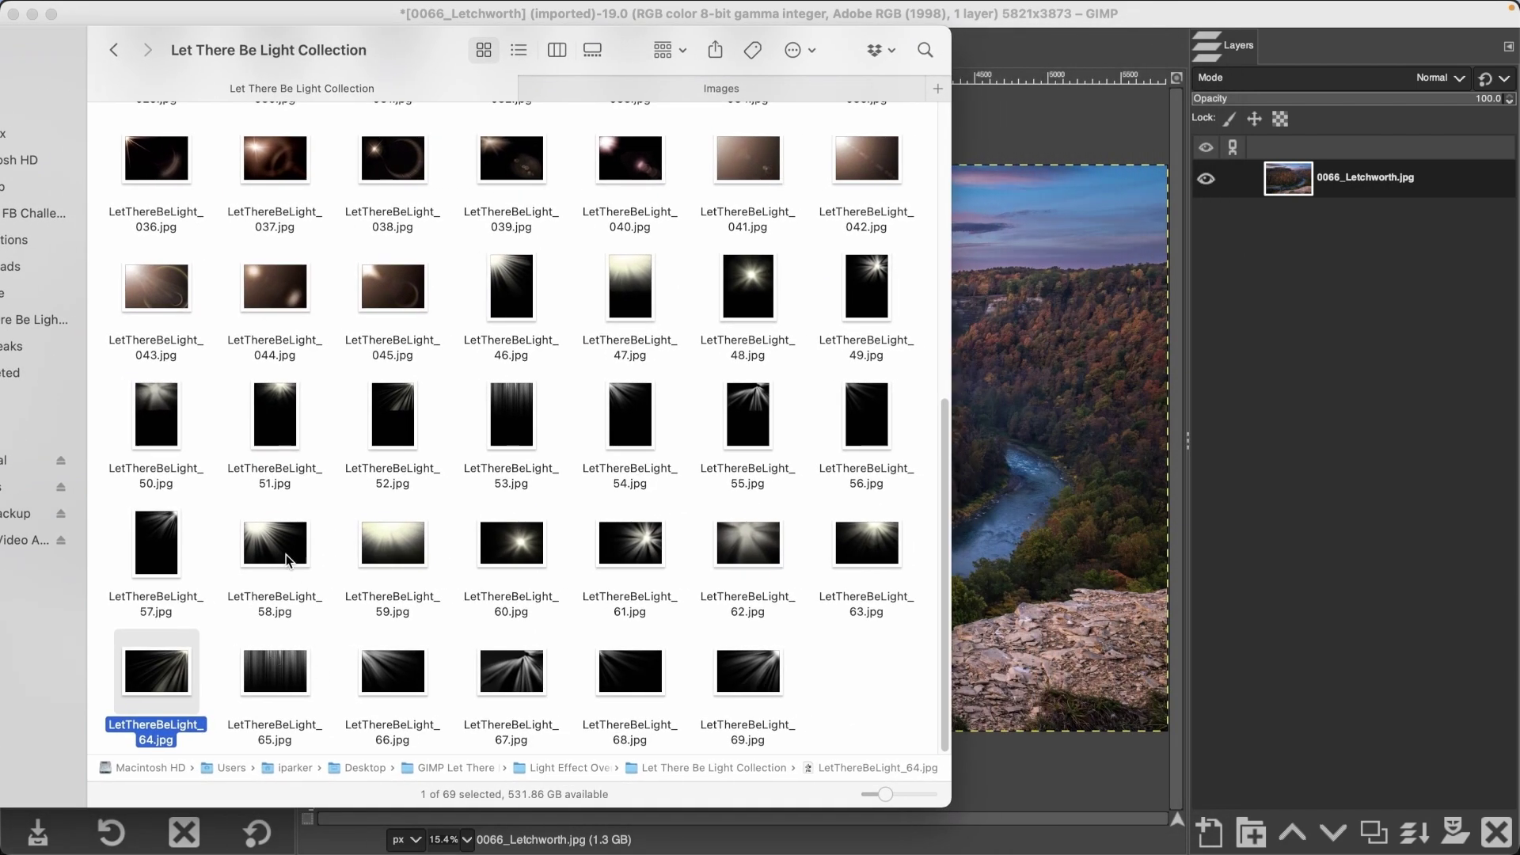
{"action": "left_click", "coordinate": [750, 676]}
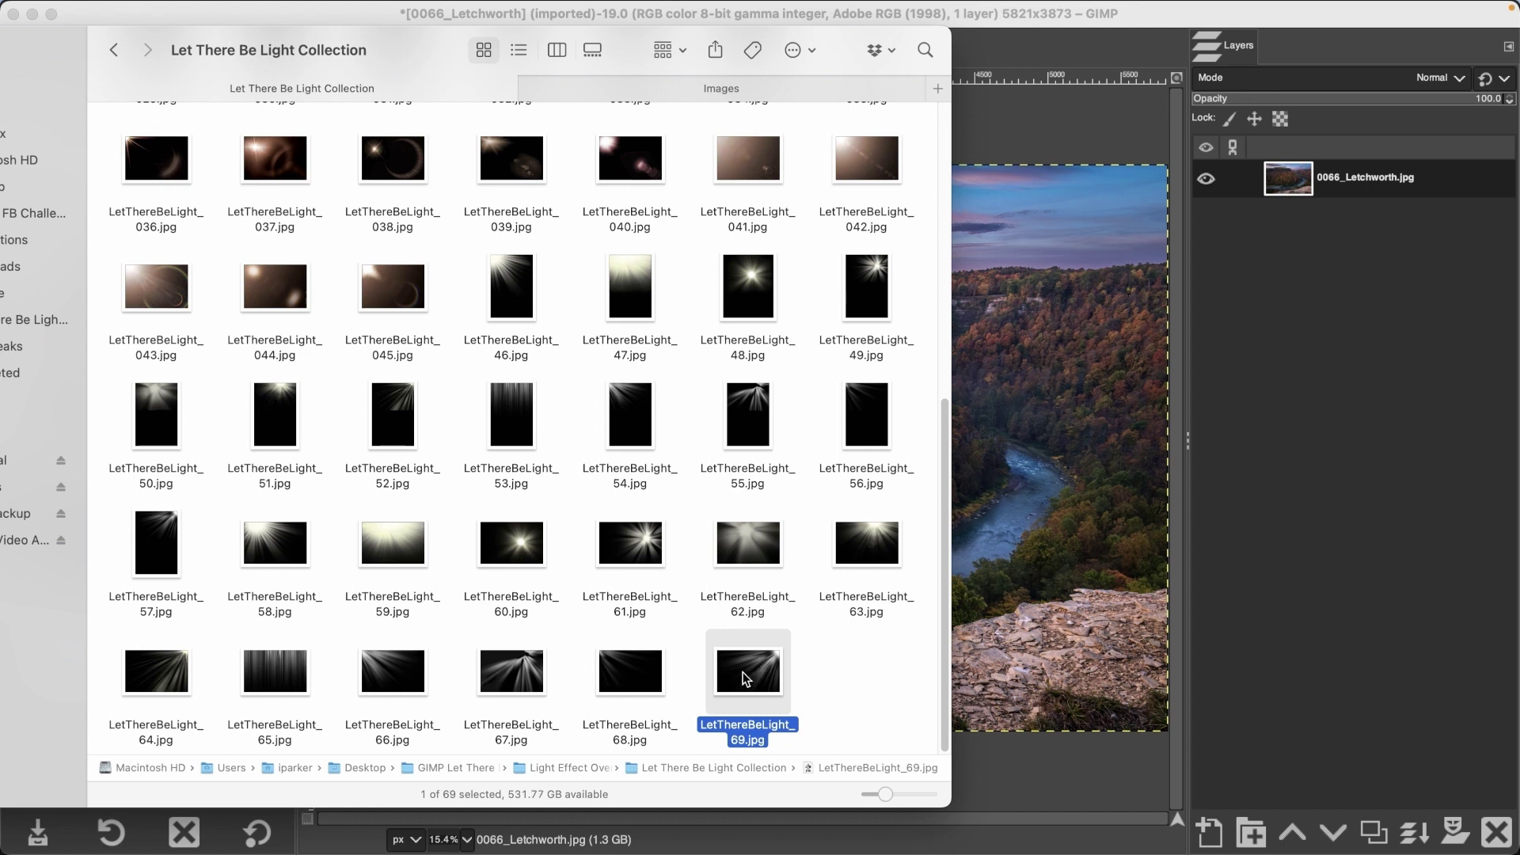
{"action": "left_click", "coordinate": [174, 686]}
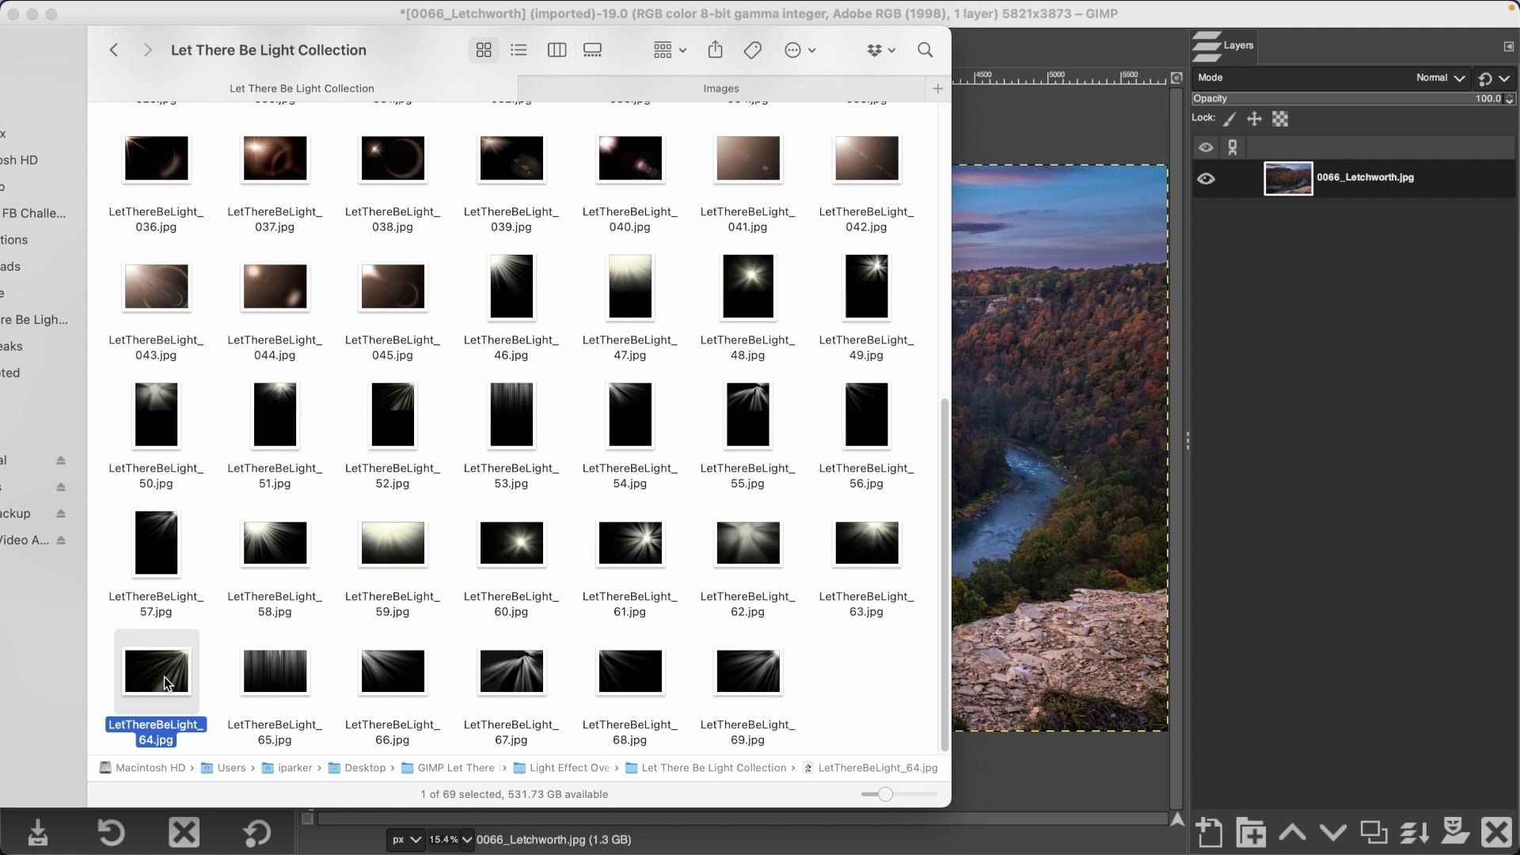
{"action": "left_click_drag", "start_coordinate": [172, 667], "coordinate": [1026, 557]}
{"action": "left_click", "coordinate": [1351, 534]}
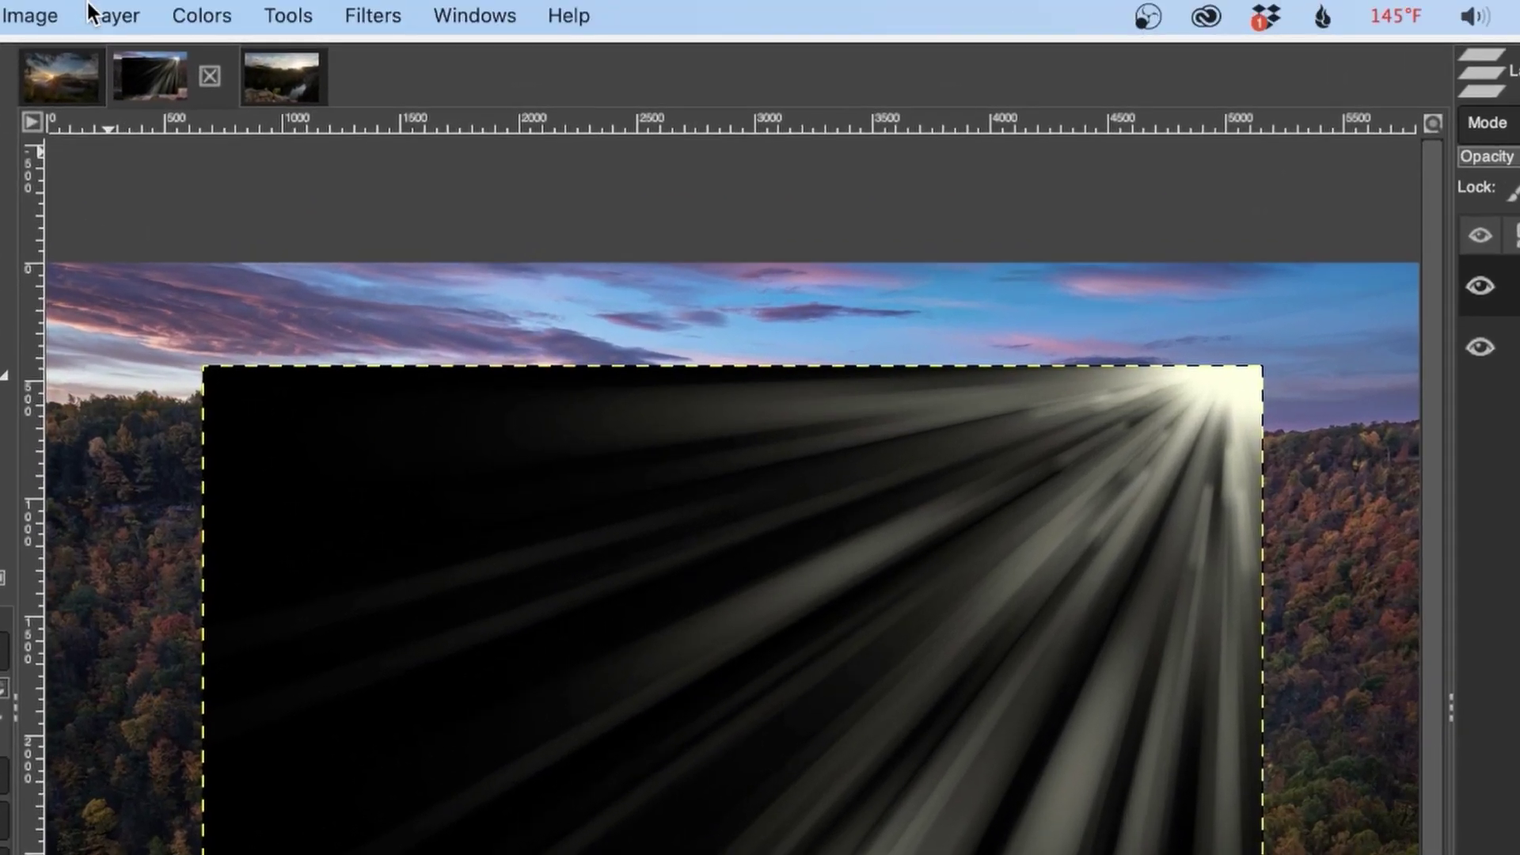
Step: Flip the light ray layer horizontally and set its blend mode to Screen
{"action": "left_click", "coordinate": [112, 13]}
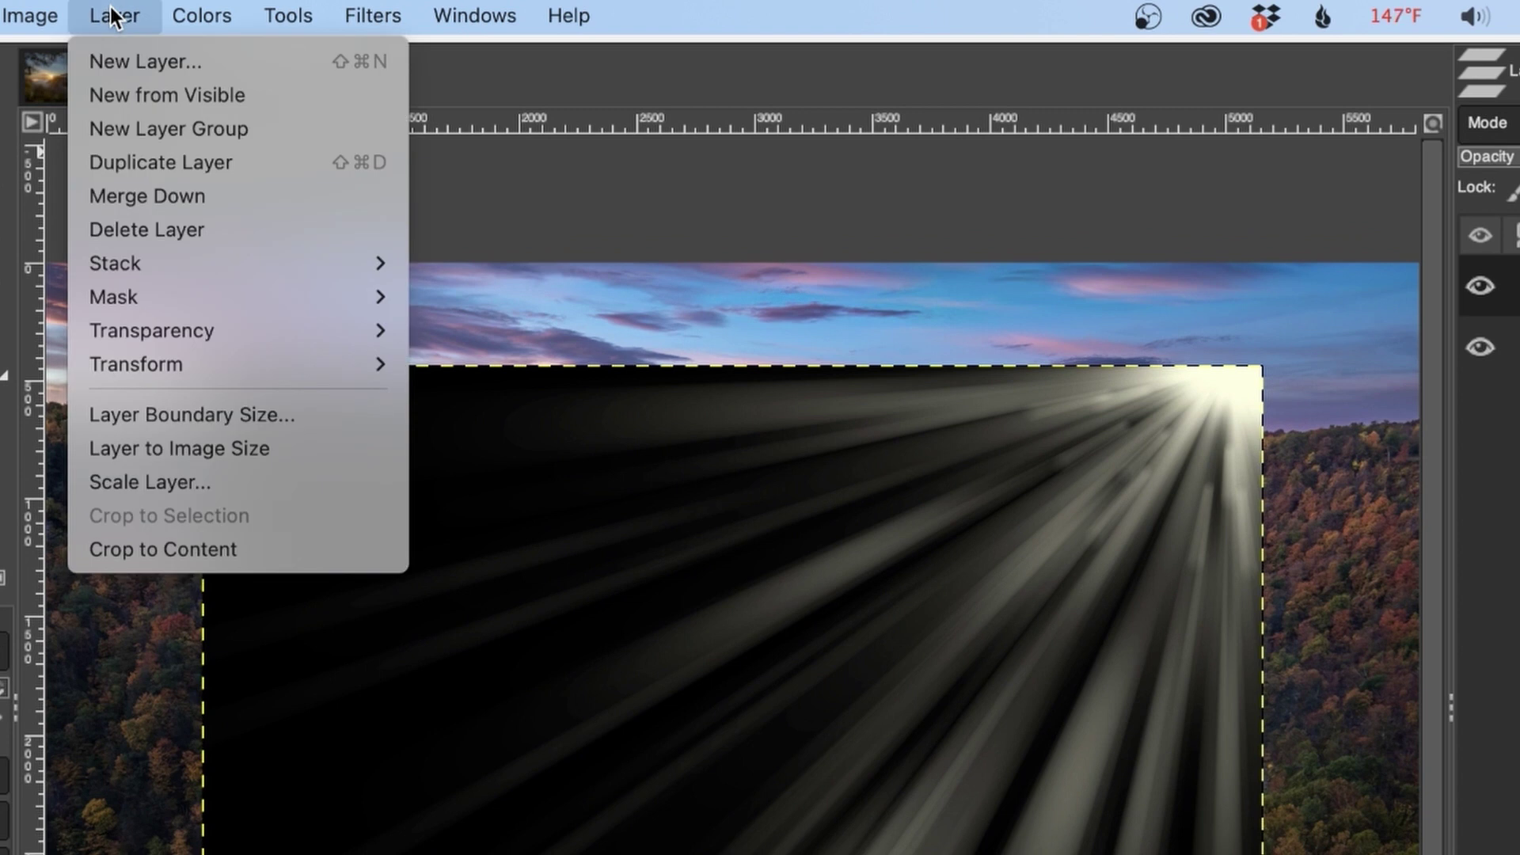
{"action": "mouse_move", "coordinate": [230, 366]}
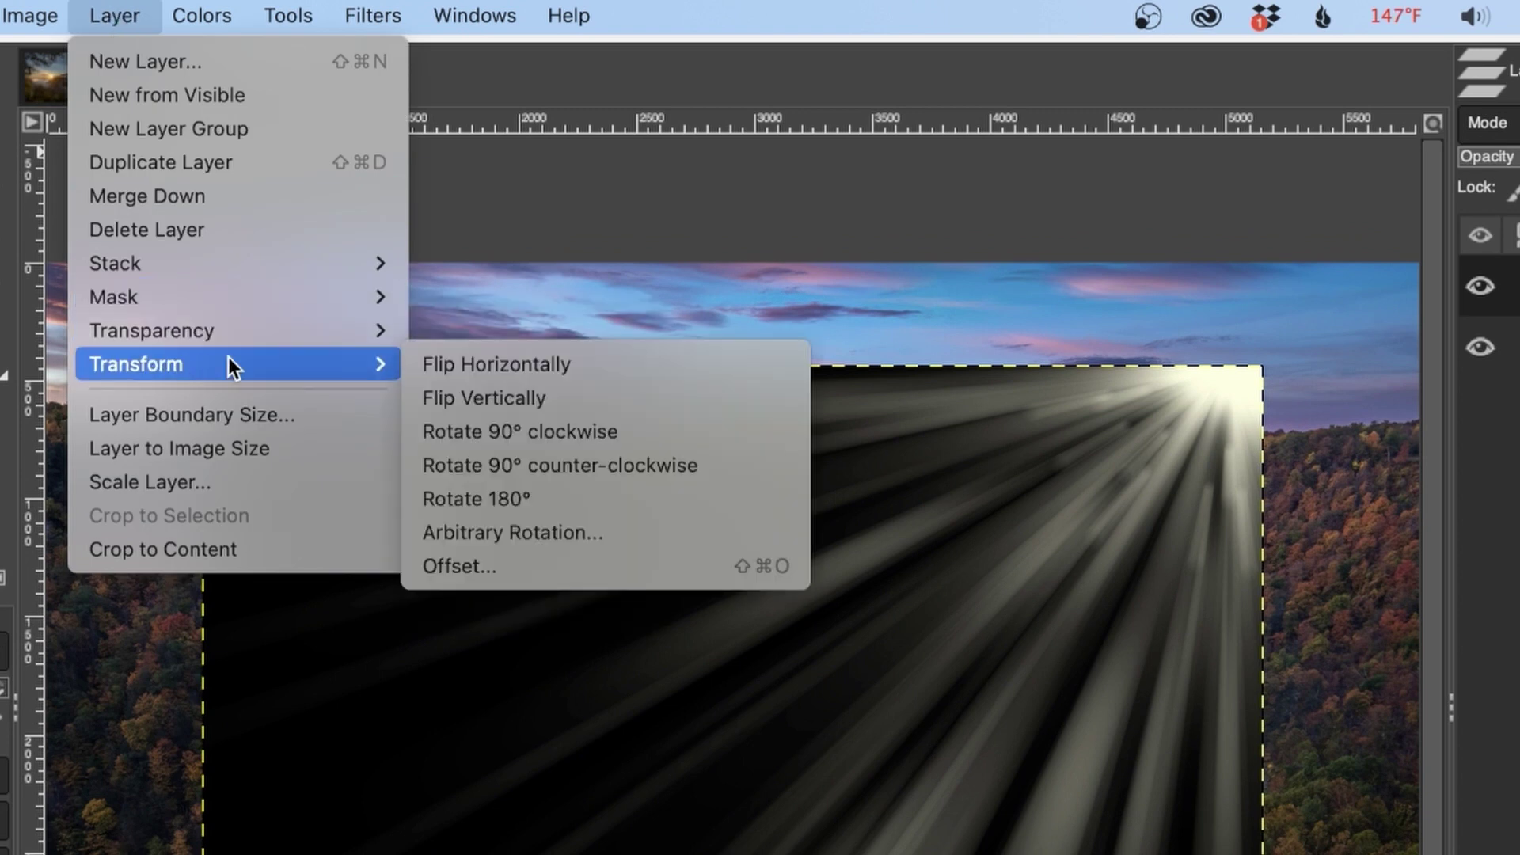
{"action": "left_click", "coordinate": [505, 362]}
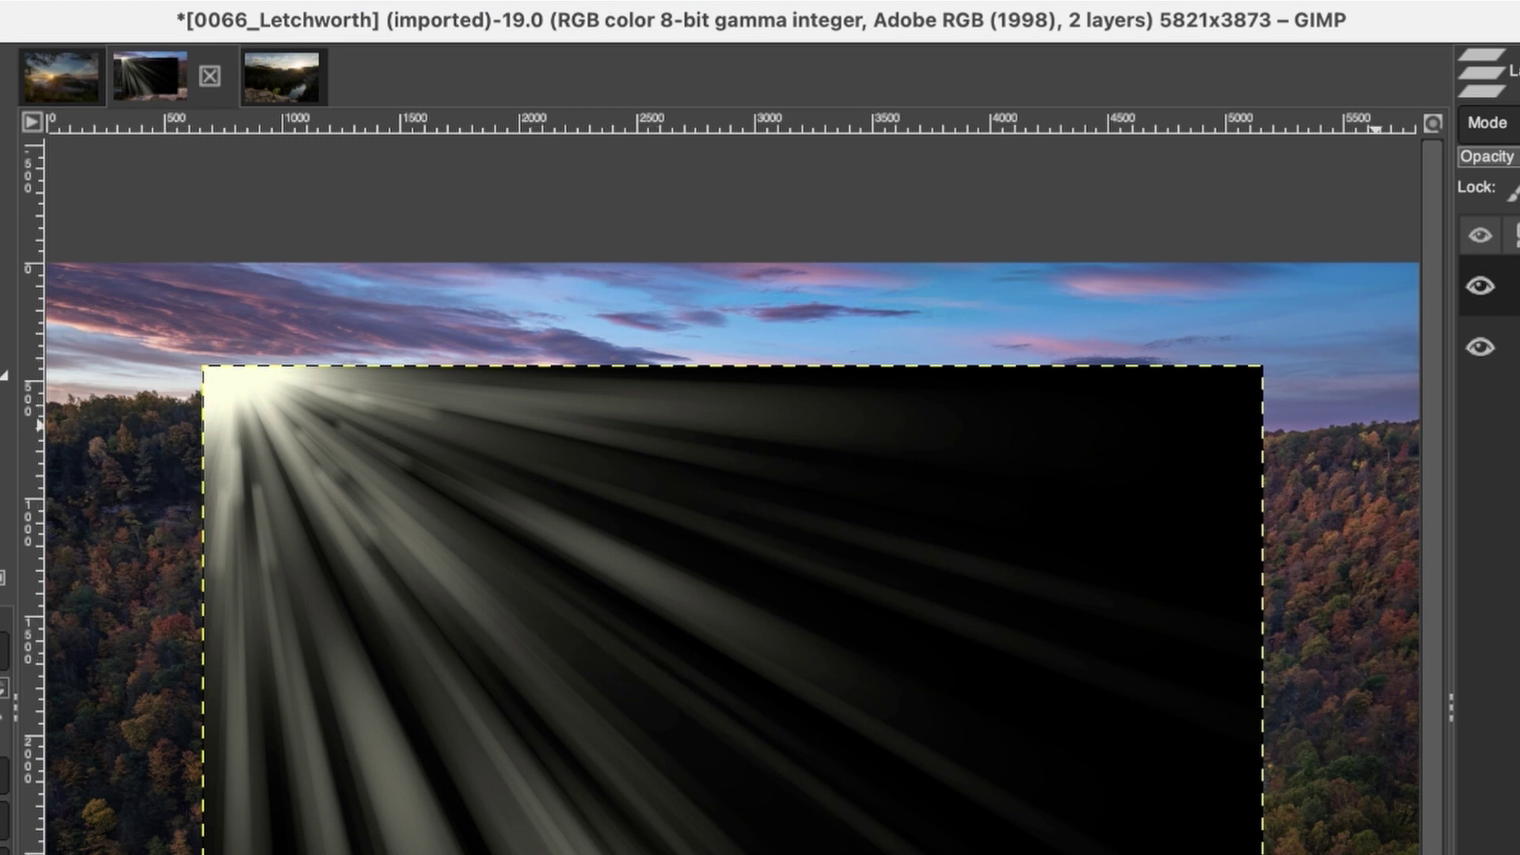
{"action": "left_click", "coordinate": [1488, 122]}
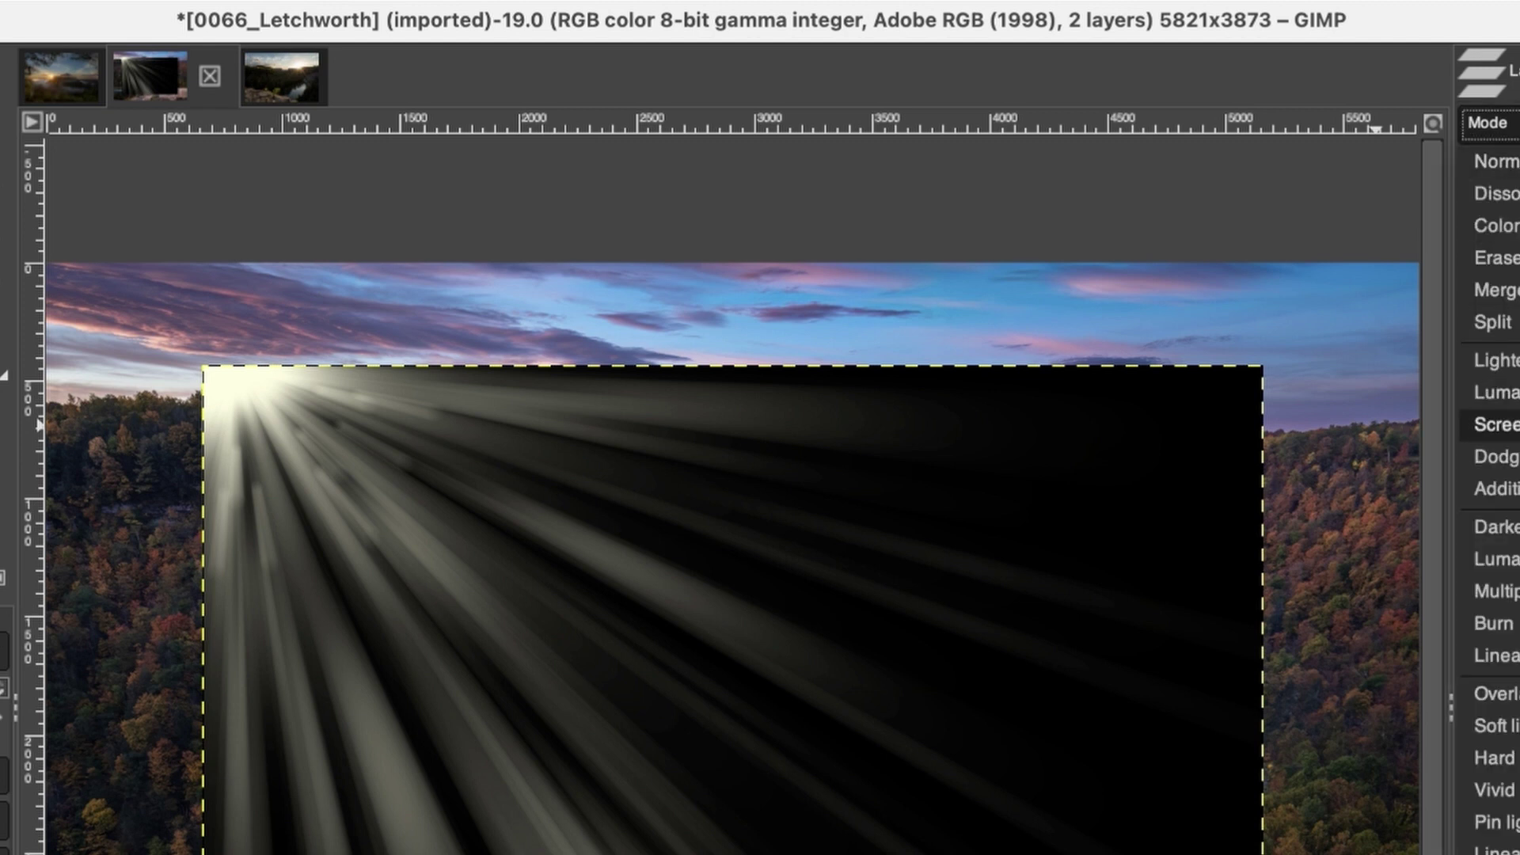
{"action": "left_click", "coordinate": [1492, 424]}
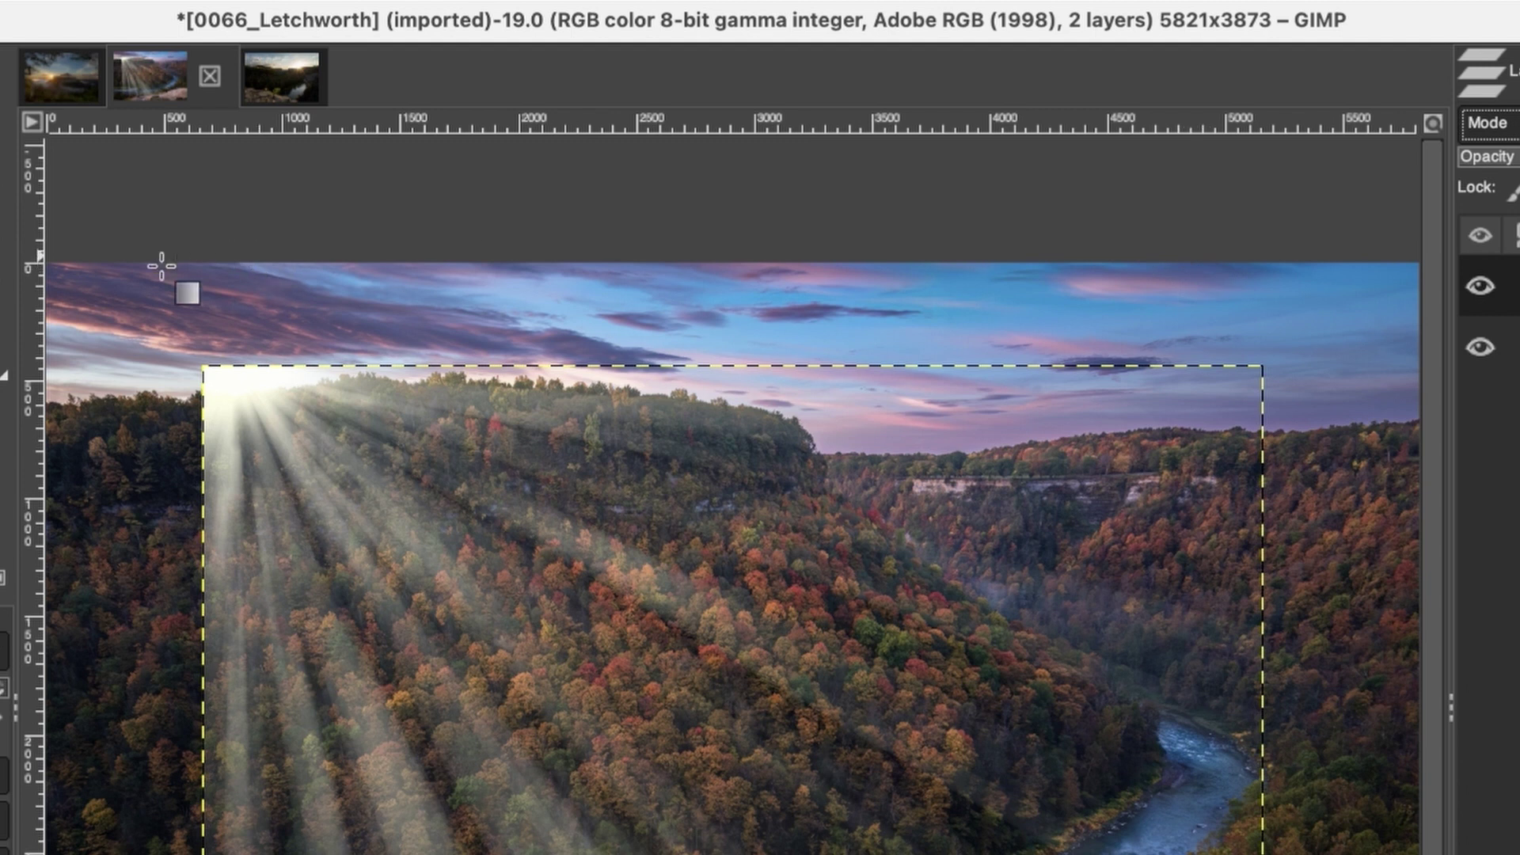
{"action": "mouse_move", "coordinate": [27, 8]}
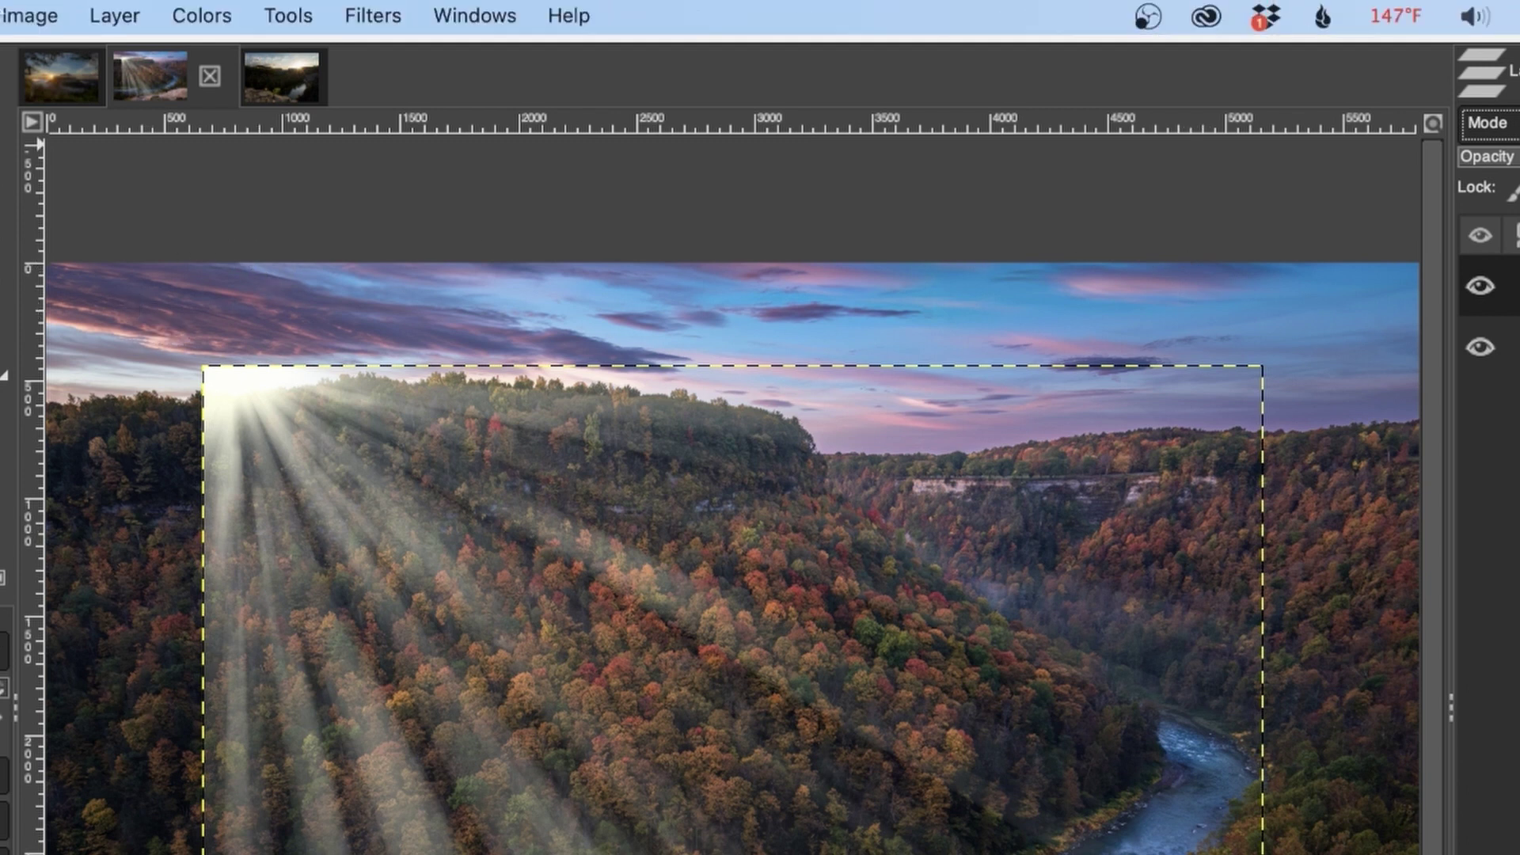
{"action": "left_click", "coordinate": [38, 13]}
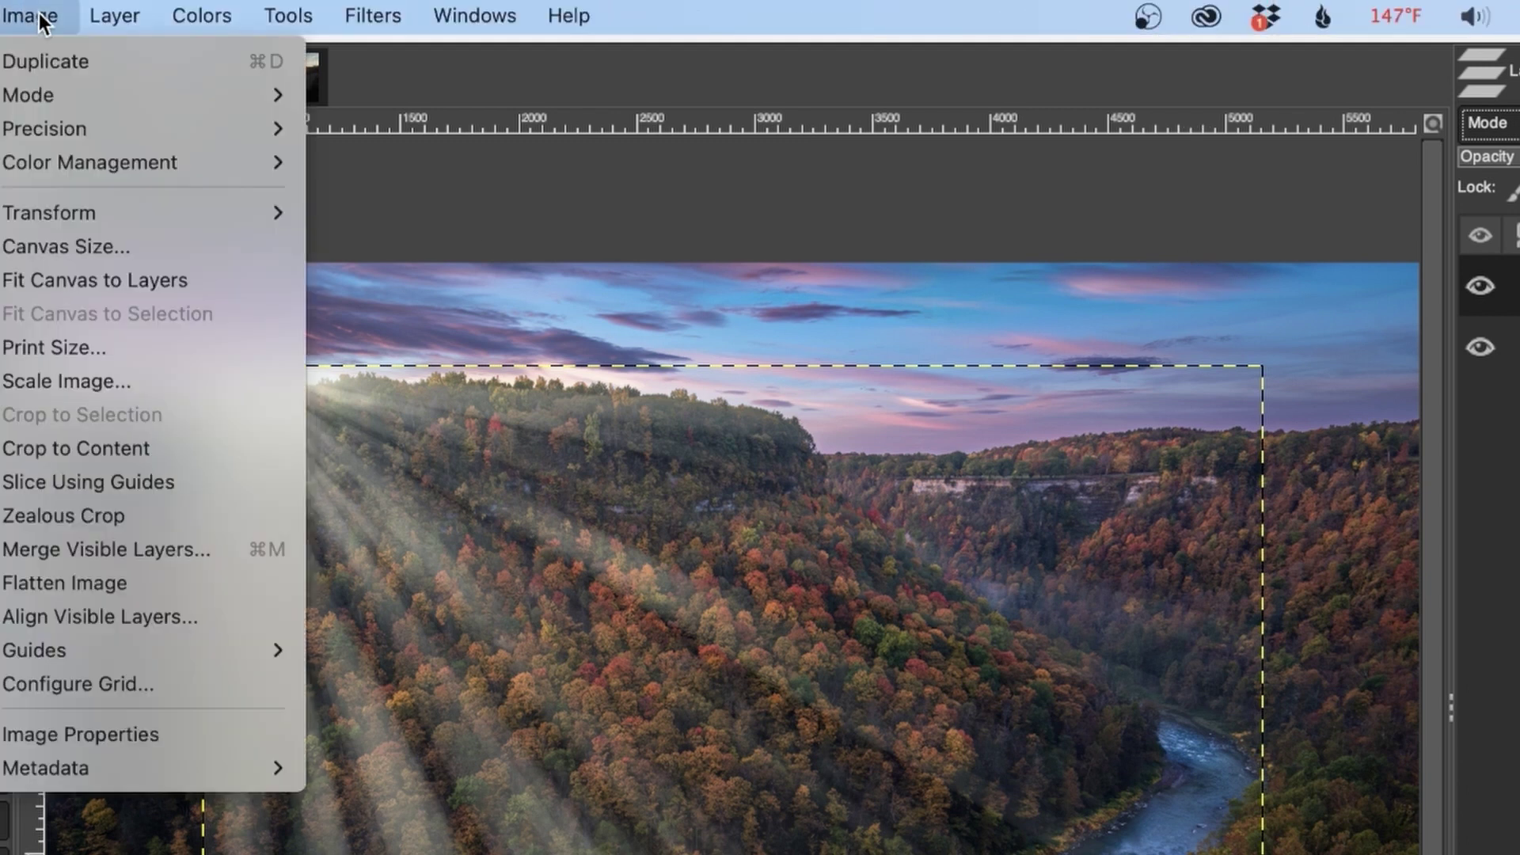
{"action": "left_click", "coordinate": [191, 246]}
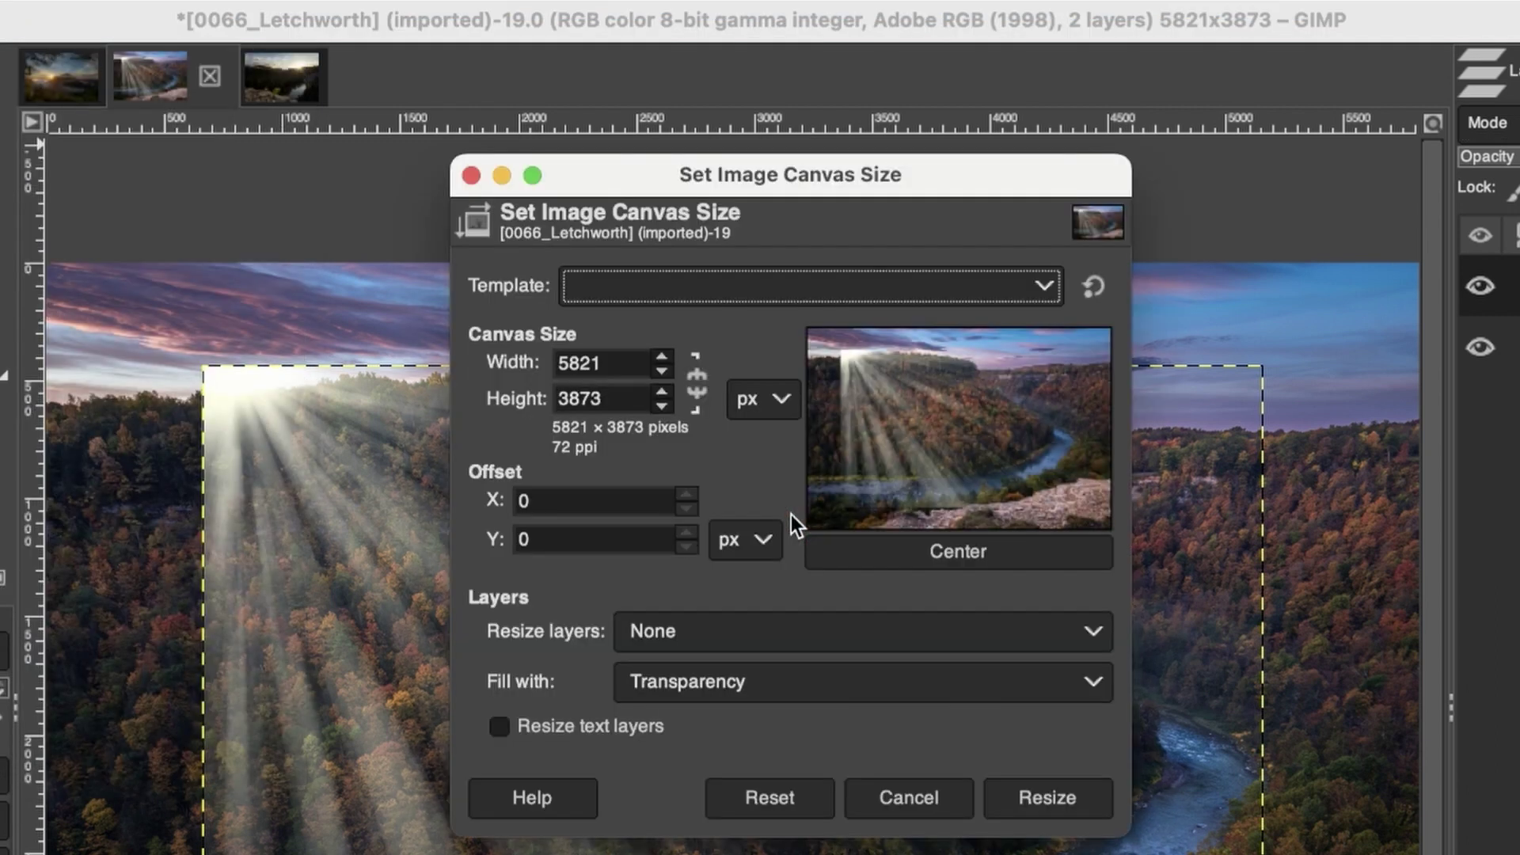
{"action": "left_click_drag", "start_coordinate": [622, 363], "coordinate": [526, 364]}
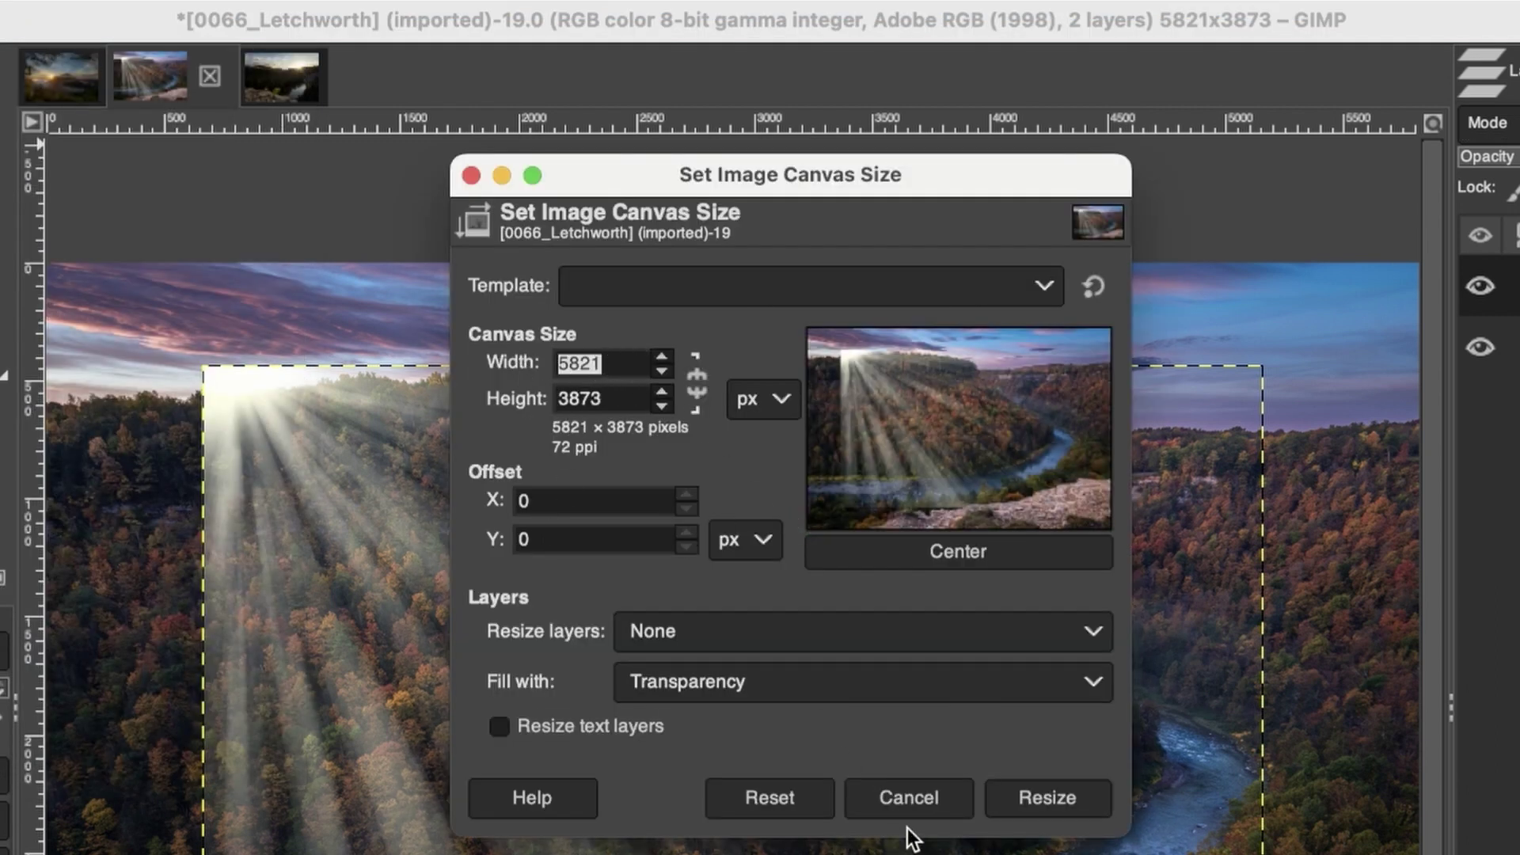
{"action": "left_click", "coordinate": [909, 798]}
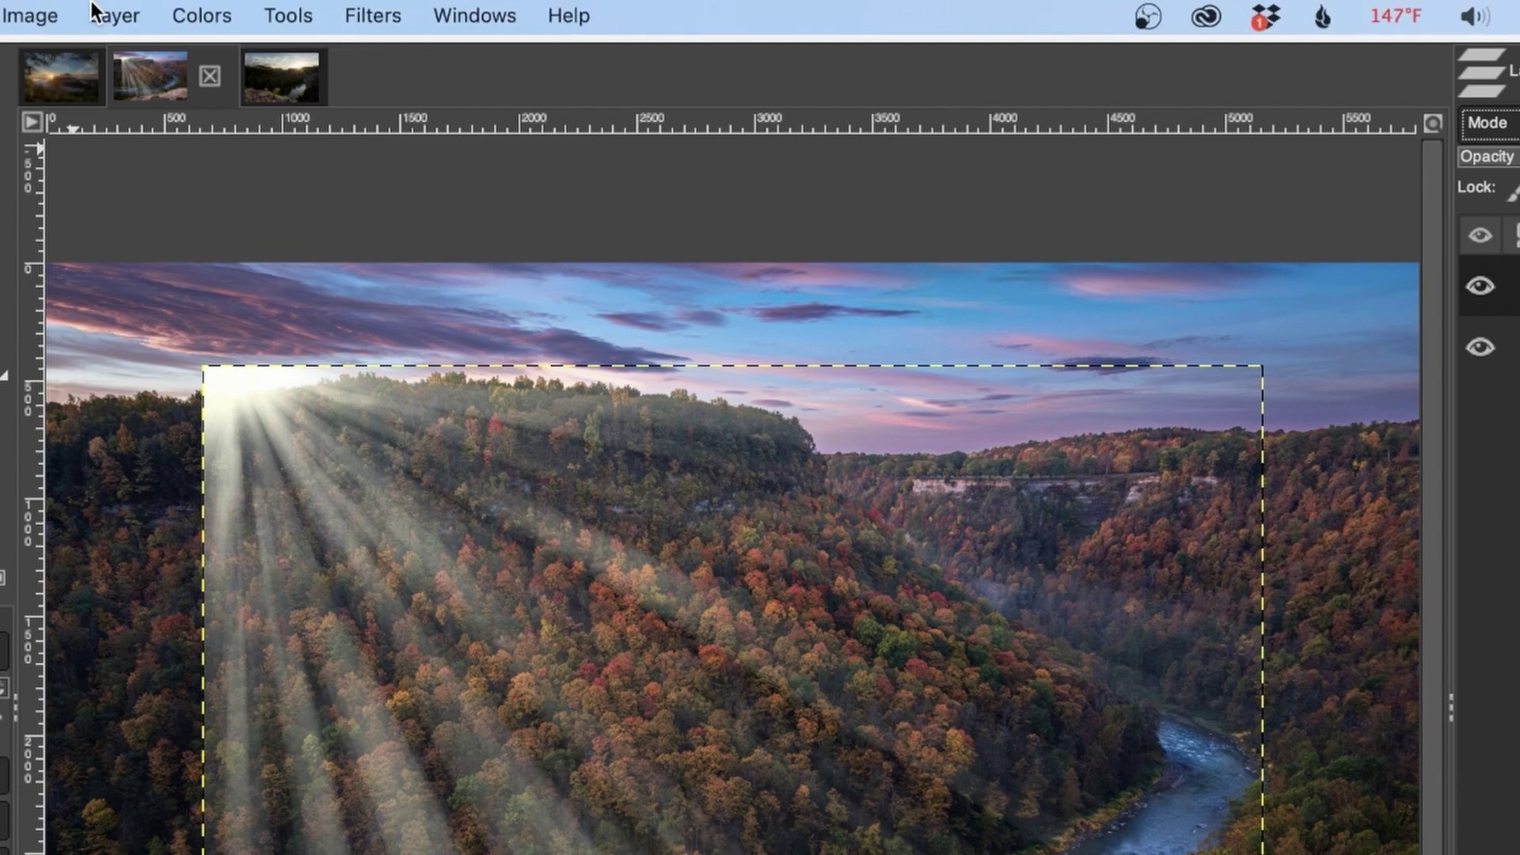
Step: Scale the light ray layer proportionally to 5900 px wide and move it left until the bright ray source lies outside the image
{"action": "left_click", "coordinate": [96, 13]}
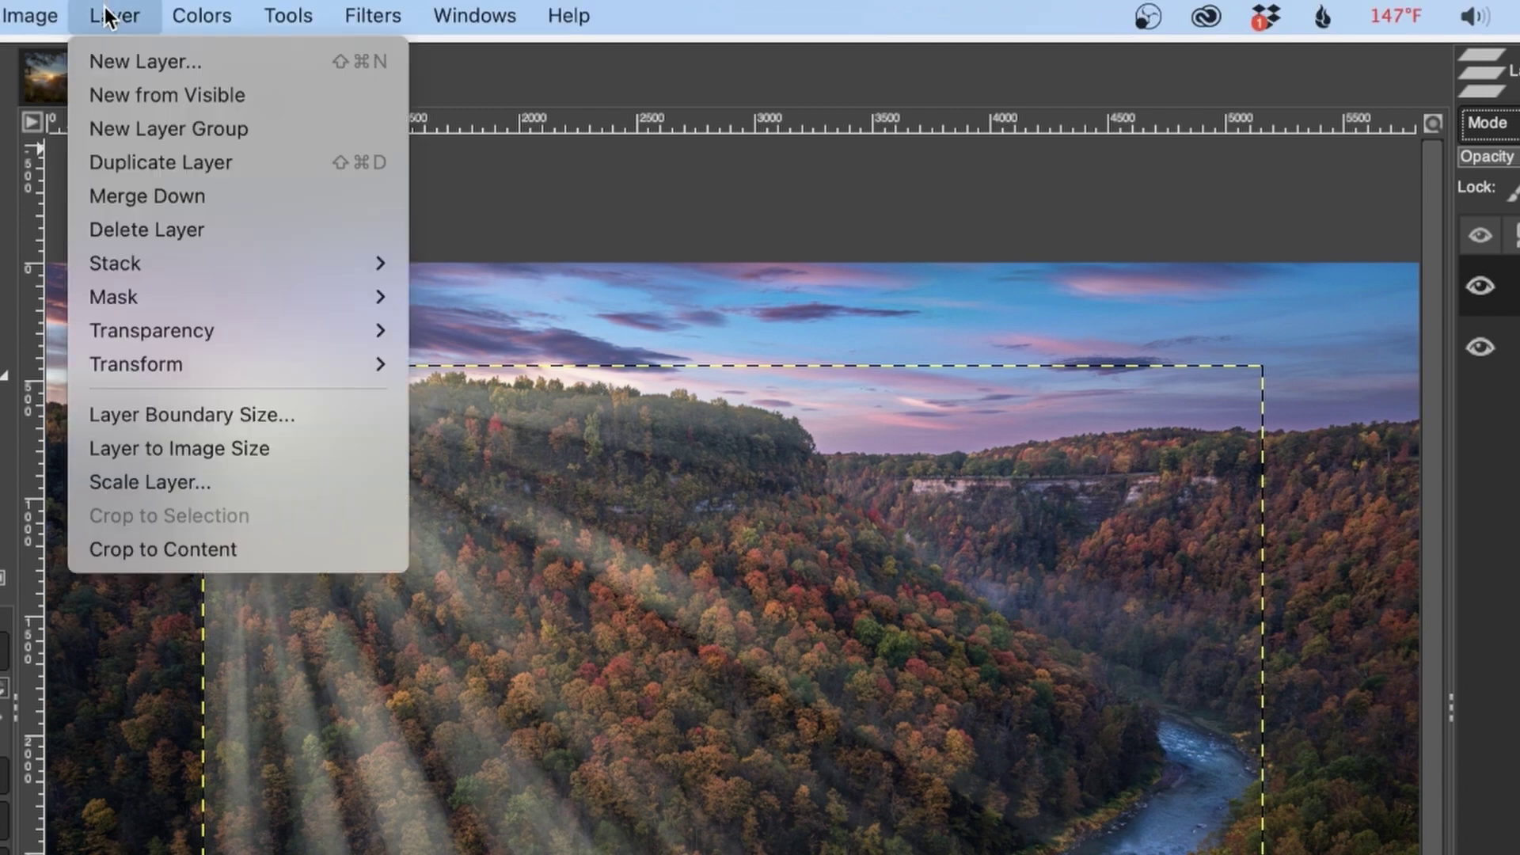
{"action": "left_click", "coordinate": [226, 479]}
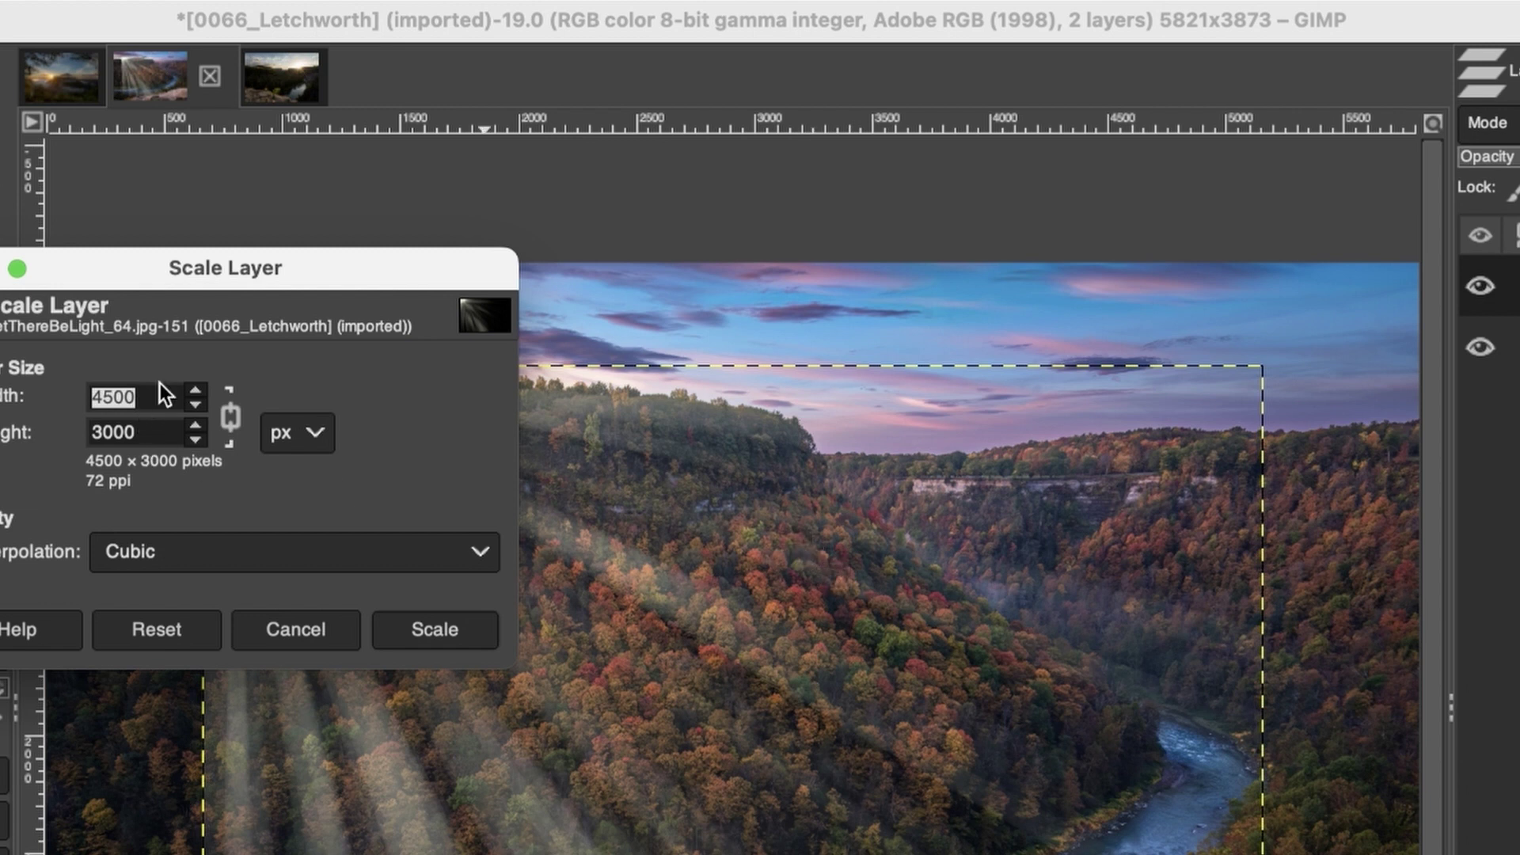
{"action": "type", "text": "5900"}
{"action": "key", "text": "Tab"}
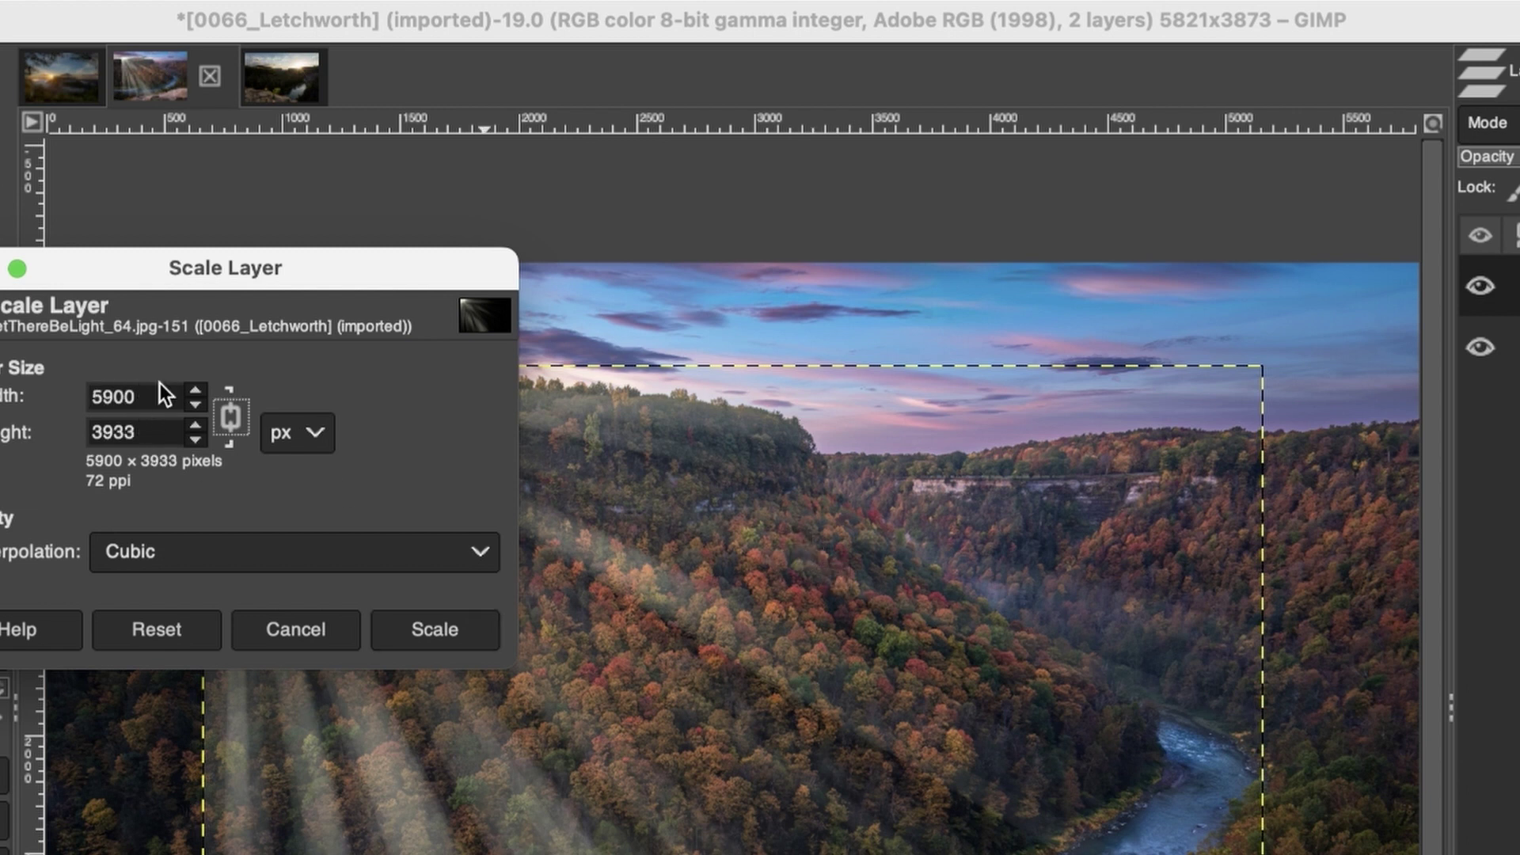
{"action": "left_click", "coordinate": [410, 627]}
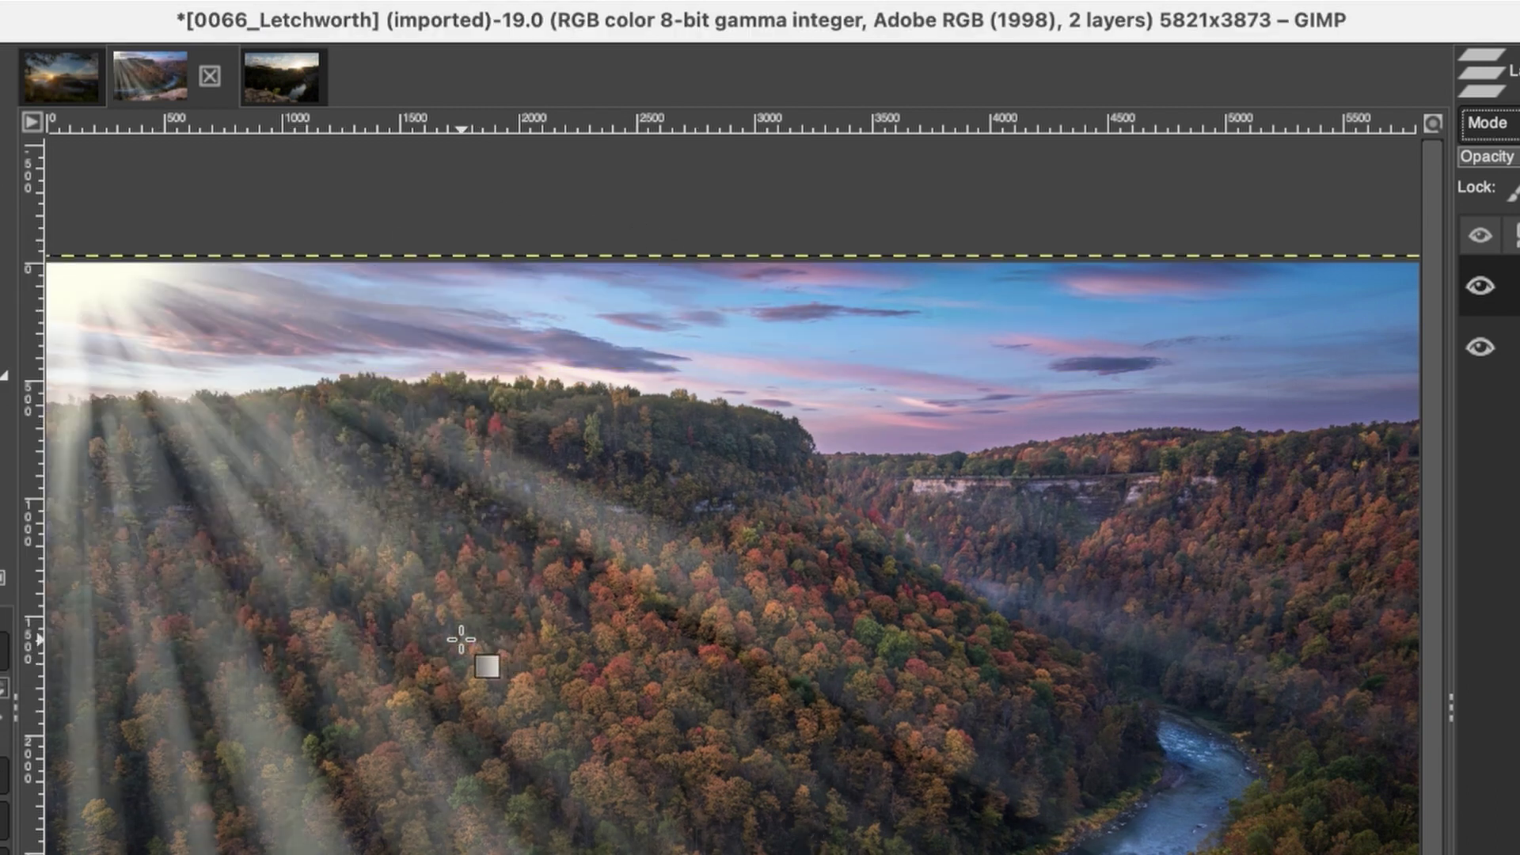
{"action": "key", "text": "m"}
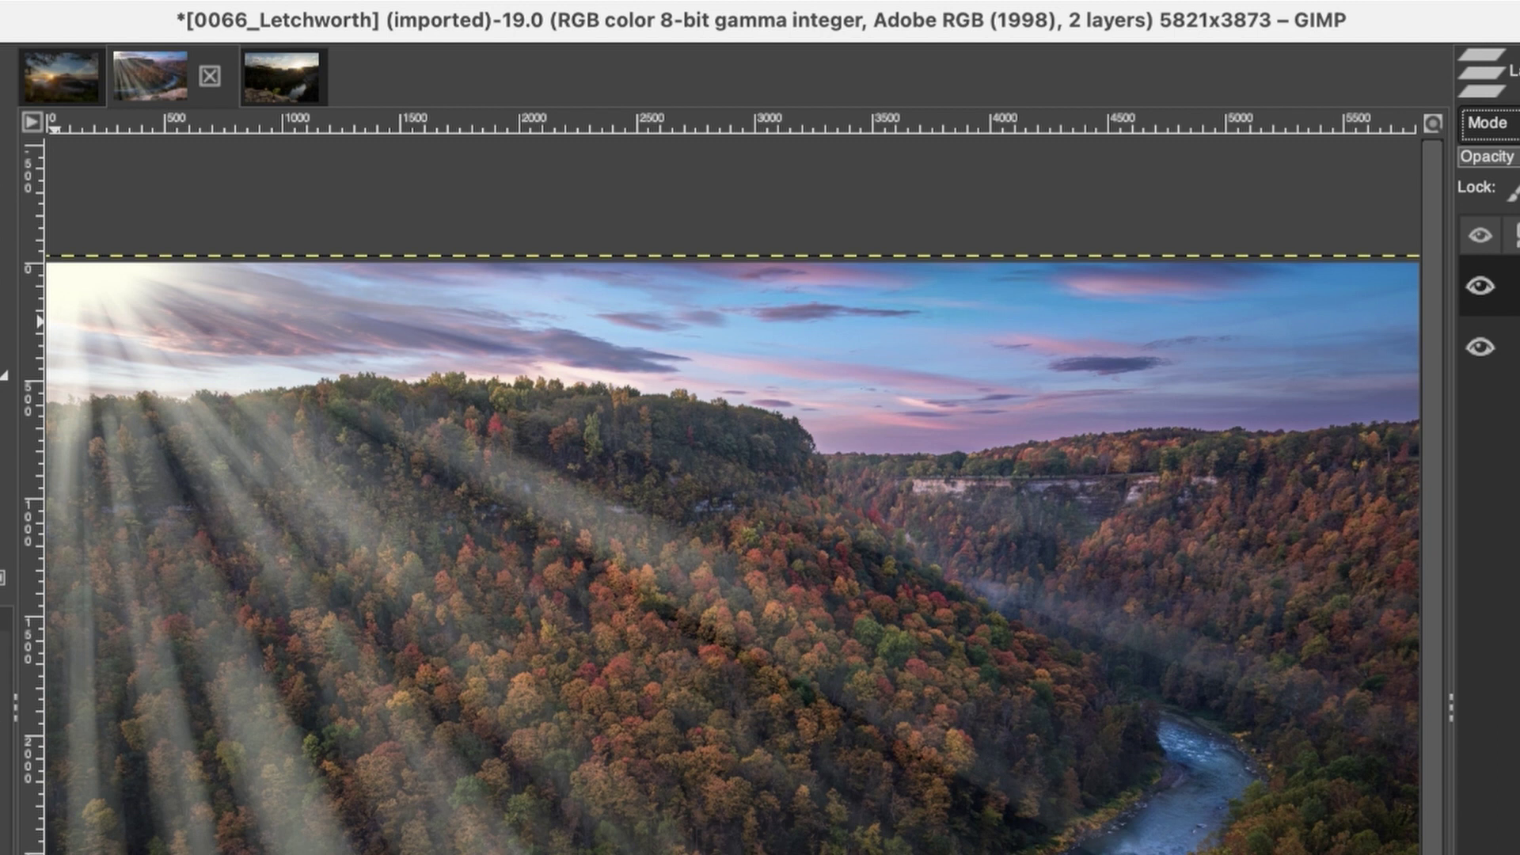
{"action": "left_click_drag", "start_coordinate": [547, 515], "coordinate": [429, 514]}
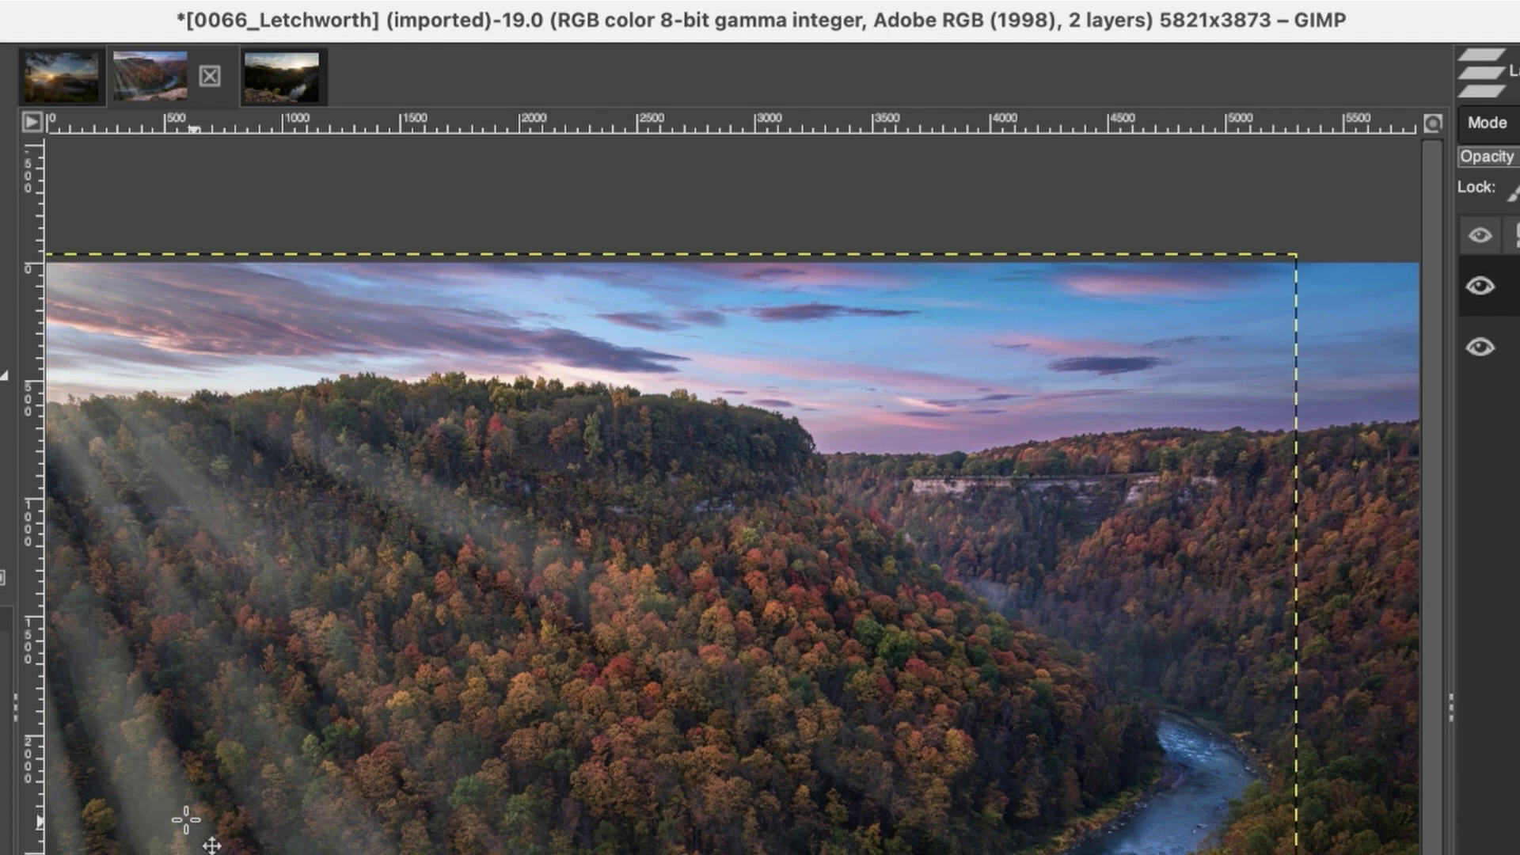
Step: Open Colorize for the light ray layer and tint the rays orange
{"action": "mouse_move", "coordinate": [336, 11]}
{"action": "left_click", "coordinate": [210, 13]}
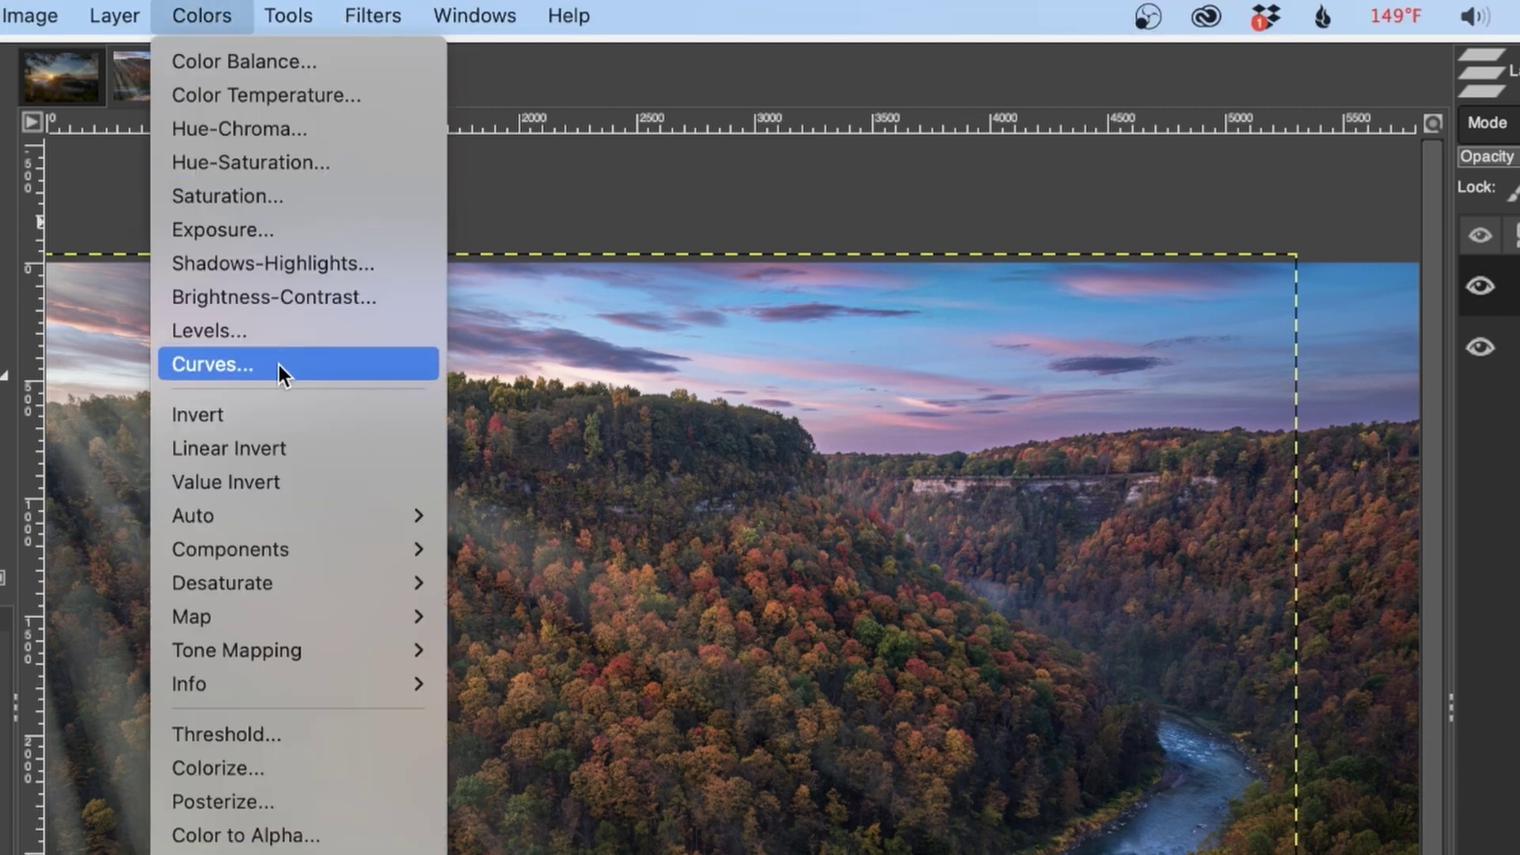
{"action": "left_click", "coordinate": [288, 763]}
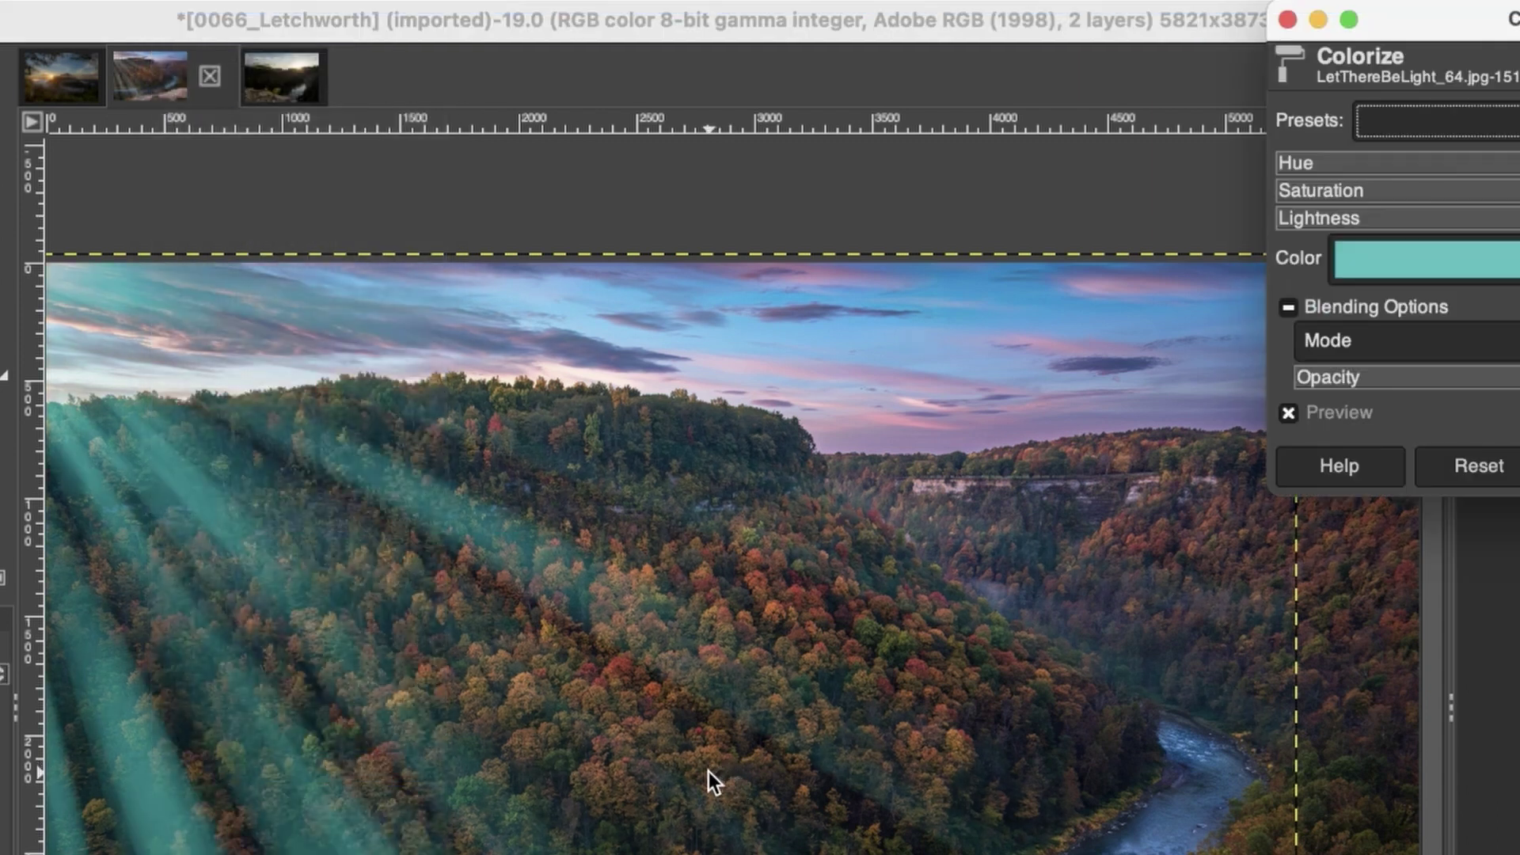
{"action": "left_click", "coordinate": [1445, 255]}
{"action": "left_click_drag", "start_coordinate": [1426, 331], "coordinate": [1418, 345]}
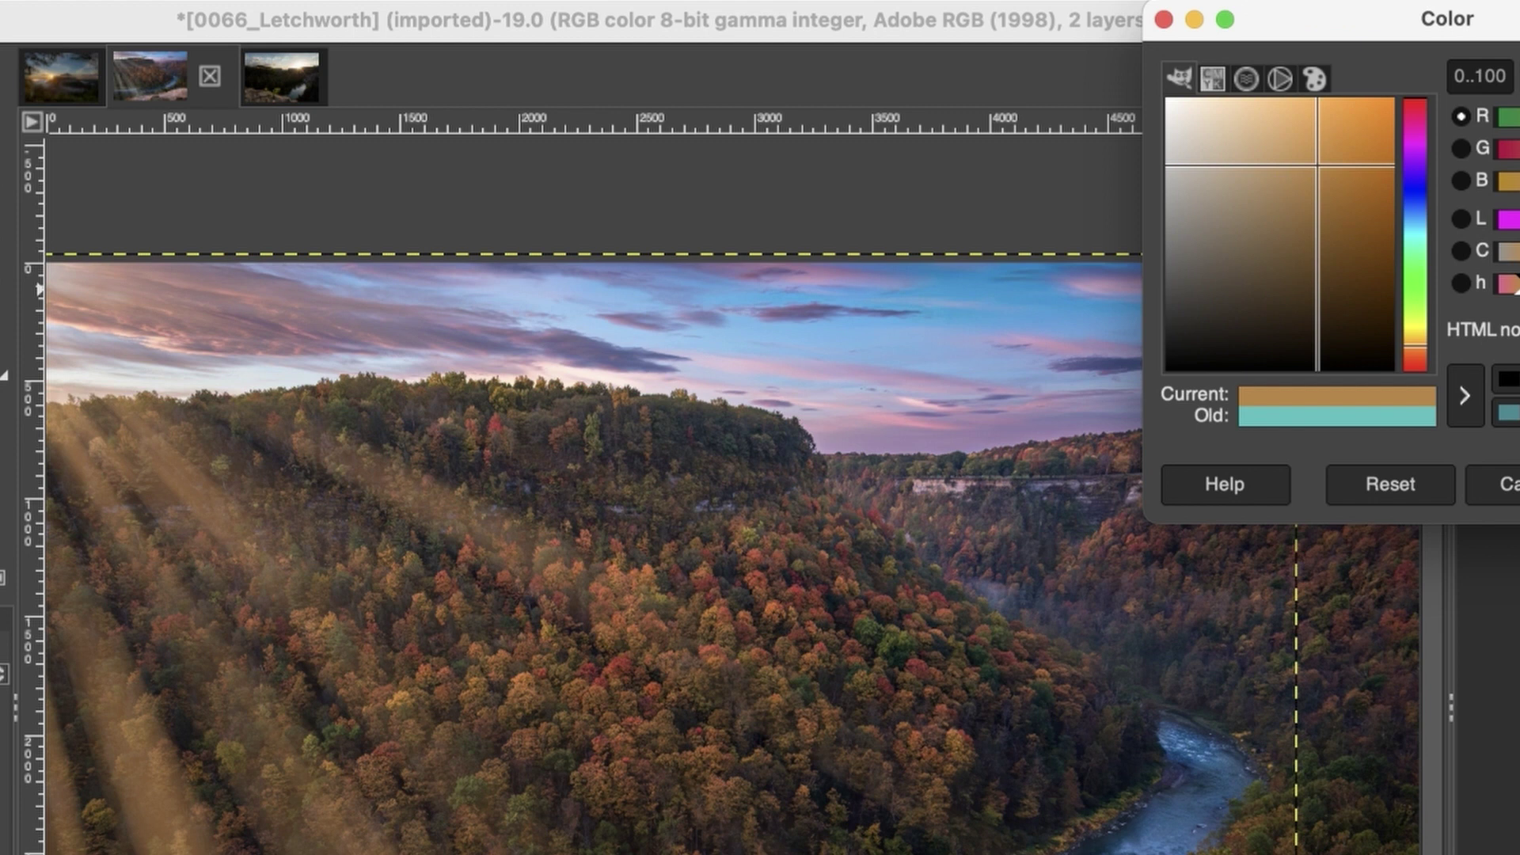
Step: Try light and dark purple tints on the light rays
{"action": "left_click_drag", "start_coordinate": [1418, 345], "coordinate": [1415, 147]}
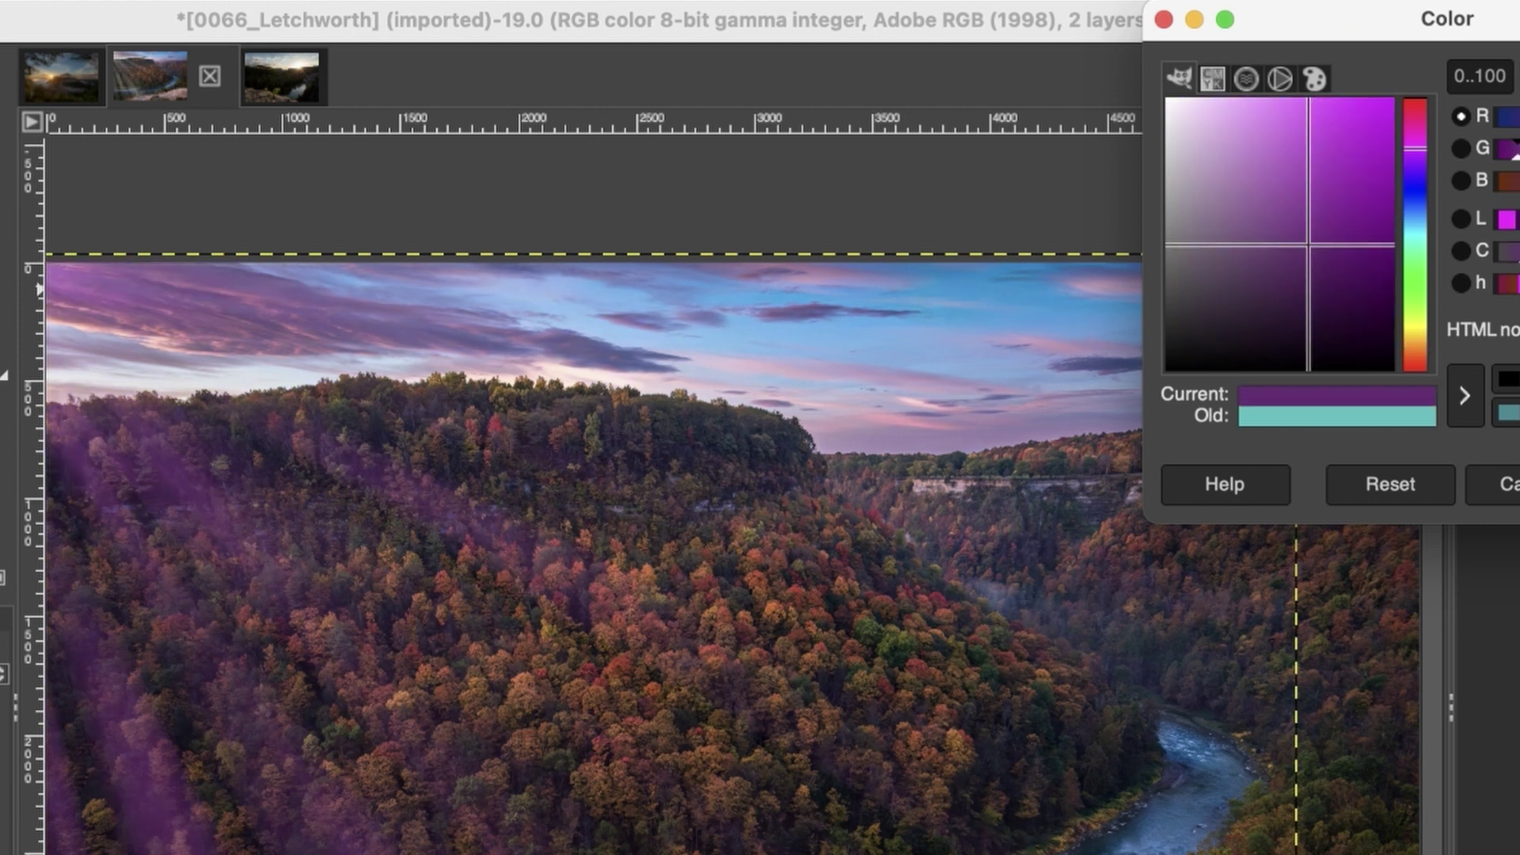
{"action": "left_click", "coordinate": [1238, 140]}
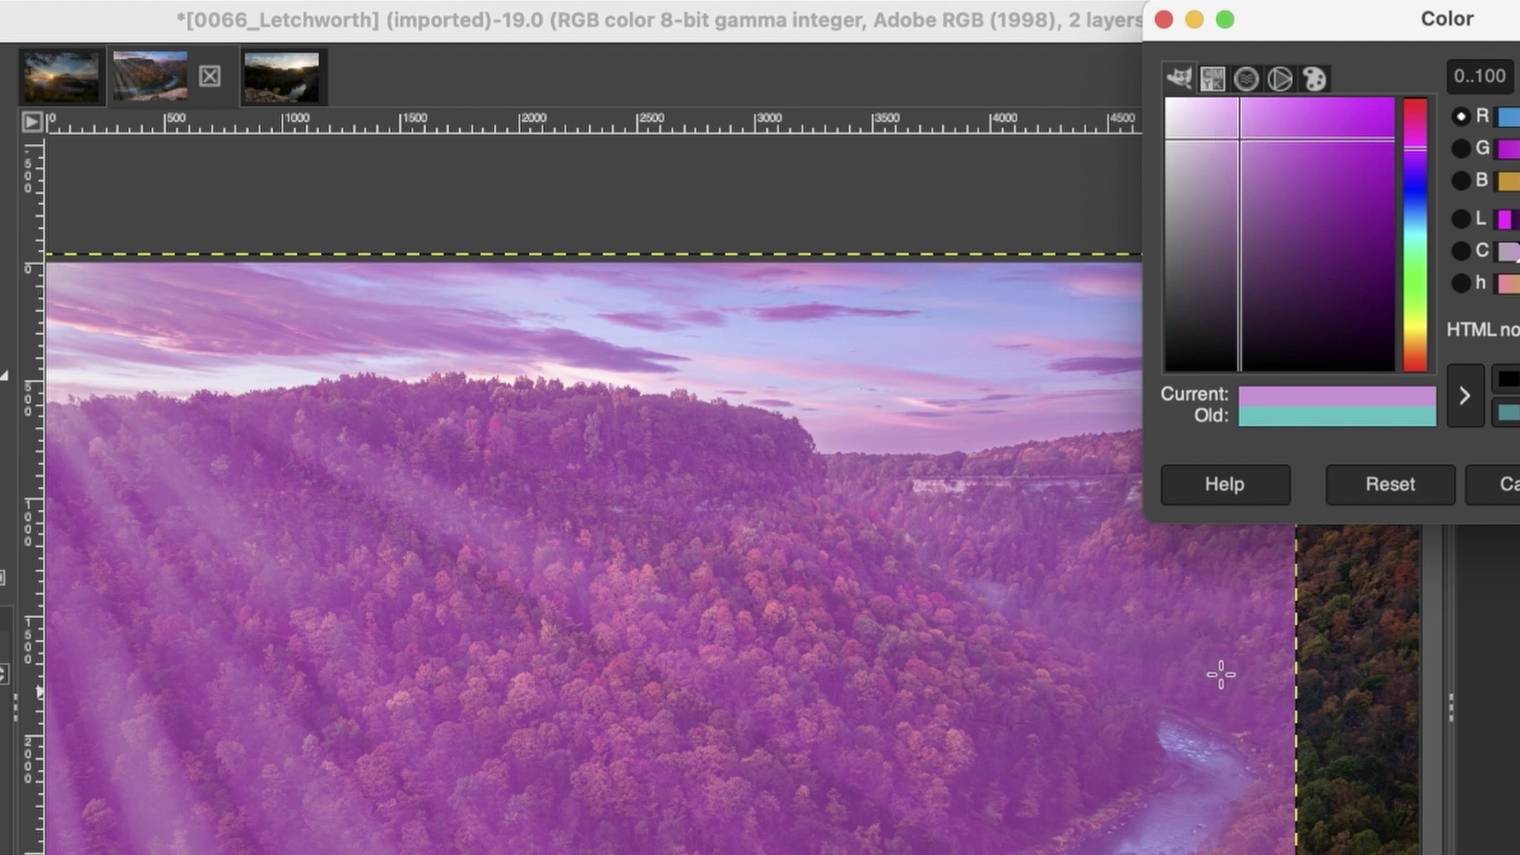
{"action": "left_click", "coordinate": [1365, 301]}
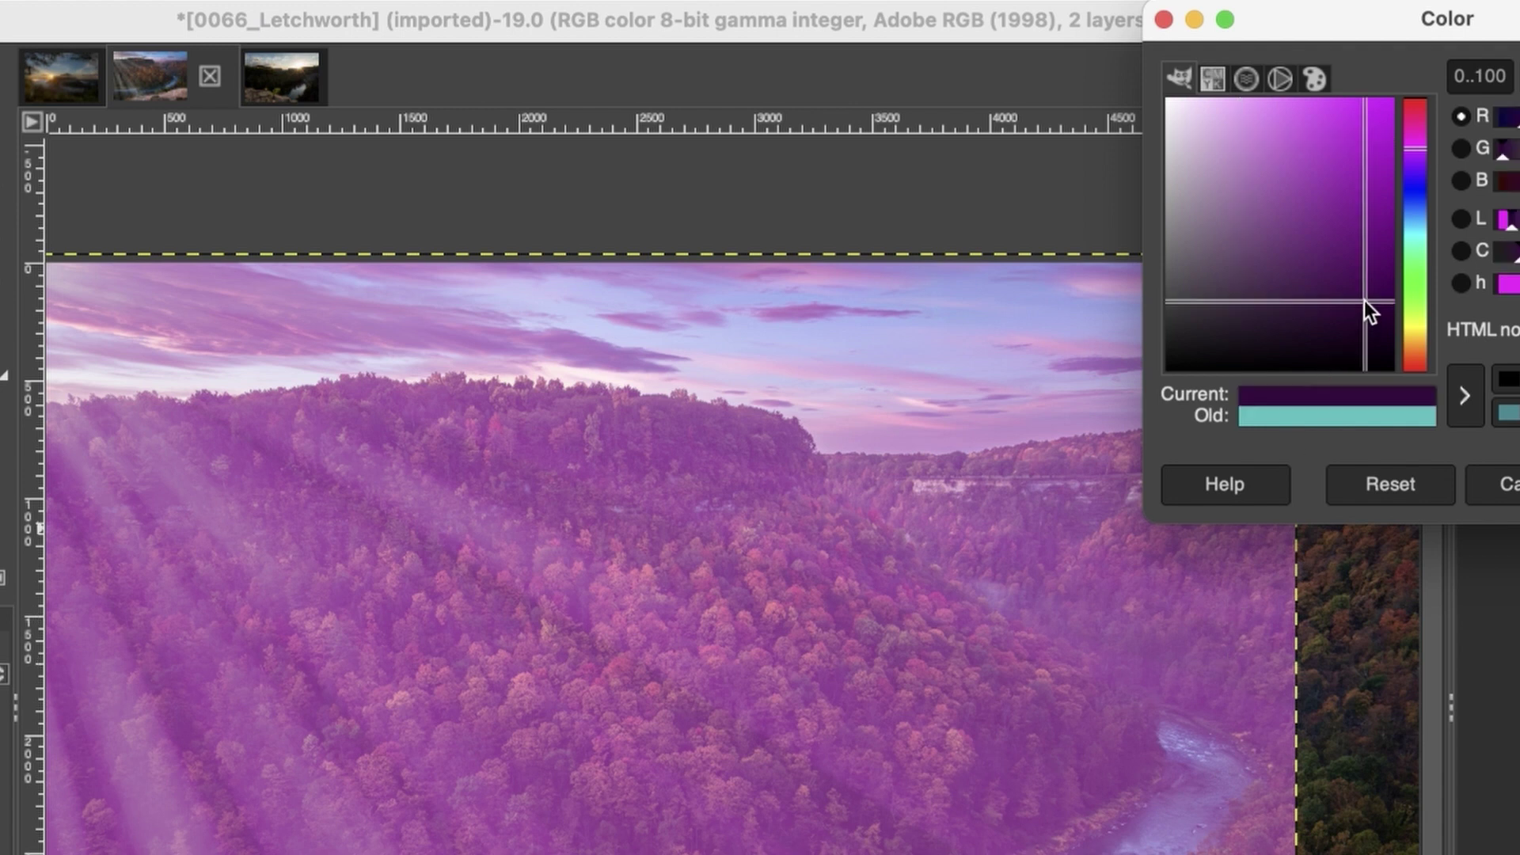
{"action": "left_click", "coordinate": [1348, 294]}
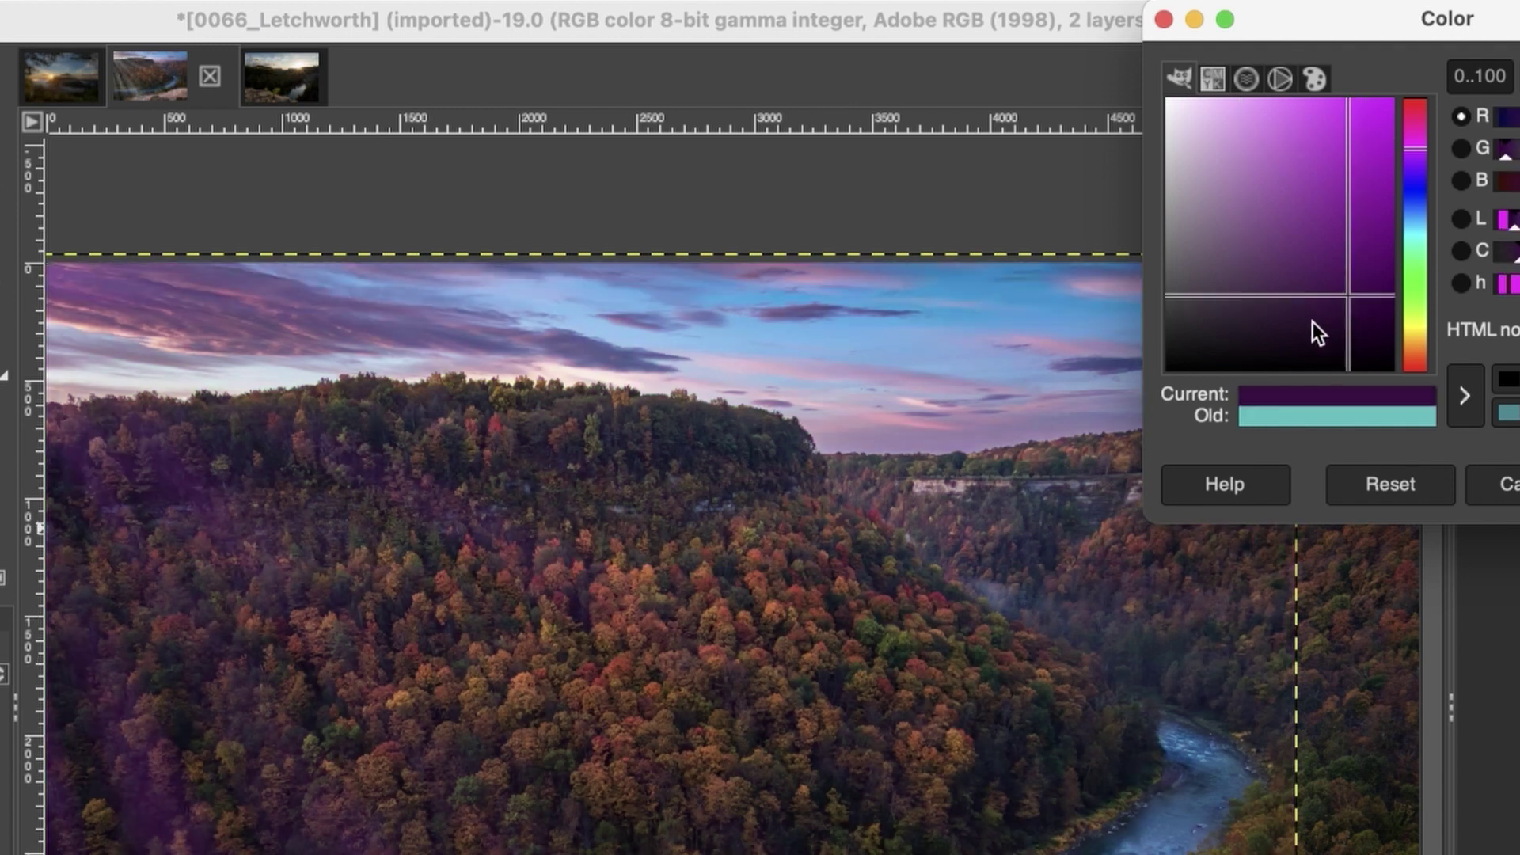
{"action": "left_click", "coordinate": [1323, 277]}
{"action": "left_click", "coordinate": [1319, 263]}
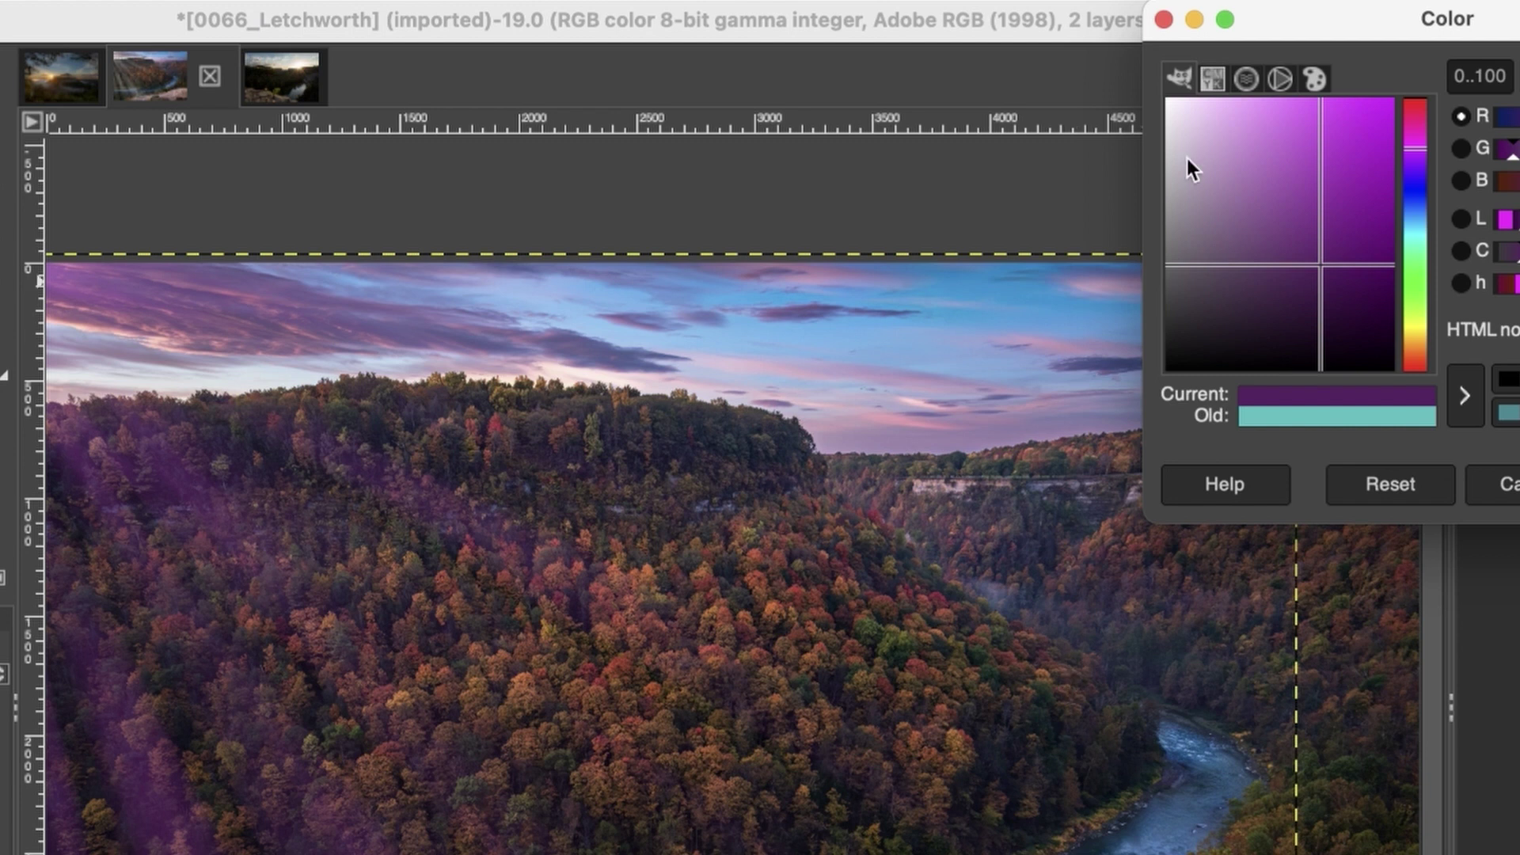
{"action": "left_click", "coordinate": [1265, 106]}
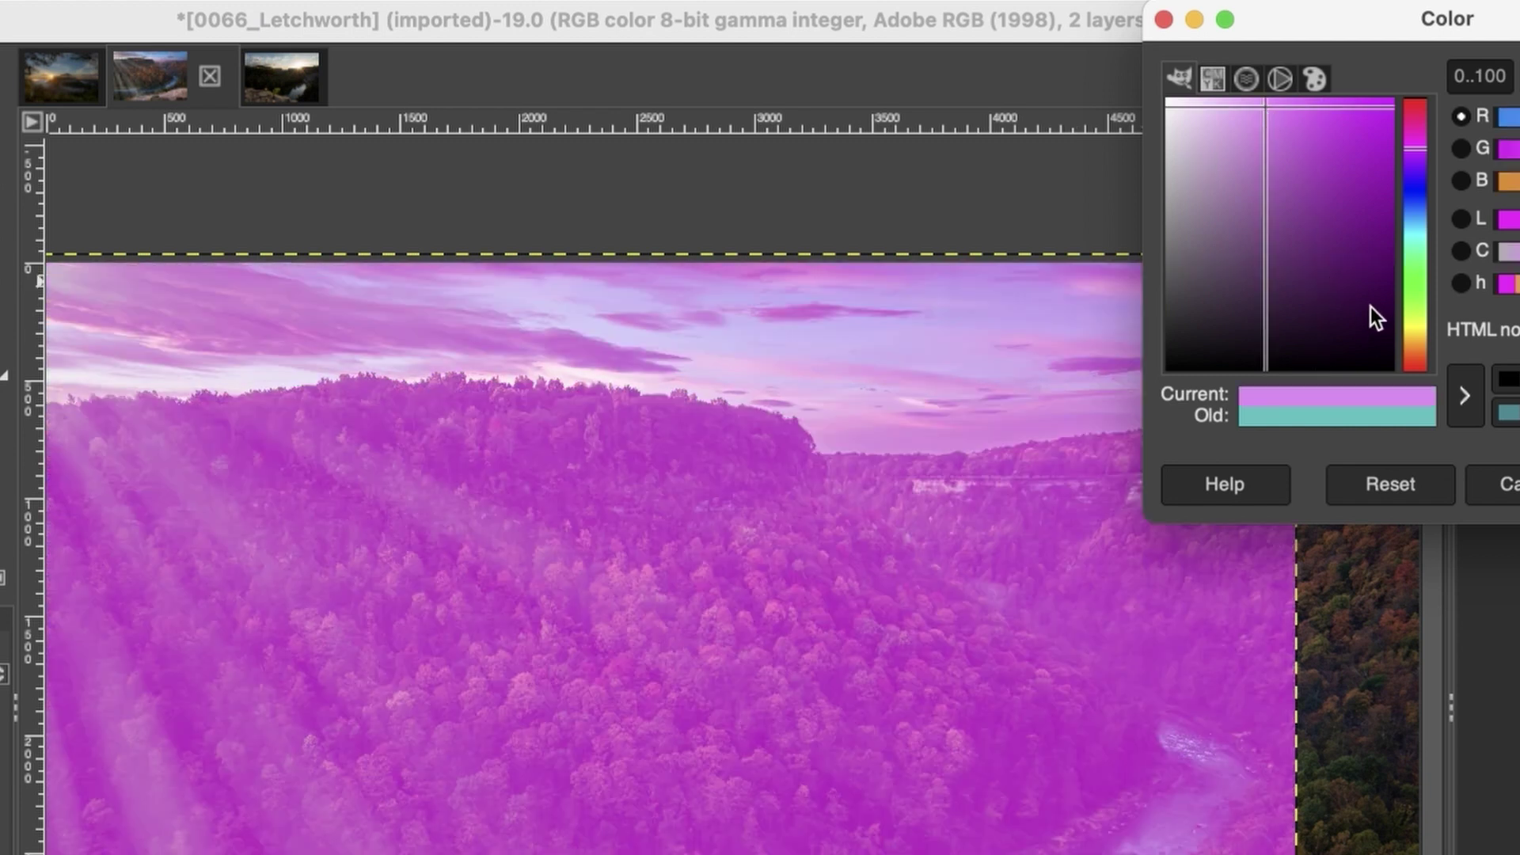
Step: Choose a darker, more saturated tint, compare orange, blue and yellow hues, and apply dark orange to the light ray layer
{"action": "left_click", "coordinate": [1371, 306]}
{"action": "left_click", "coordinate": [1345, 248]}
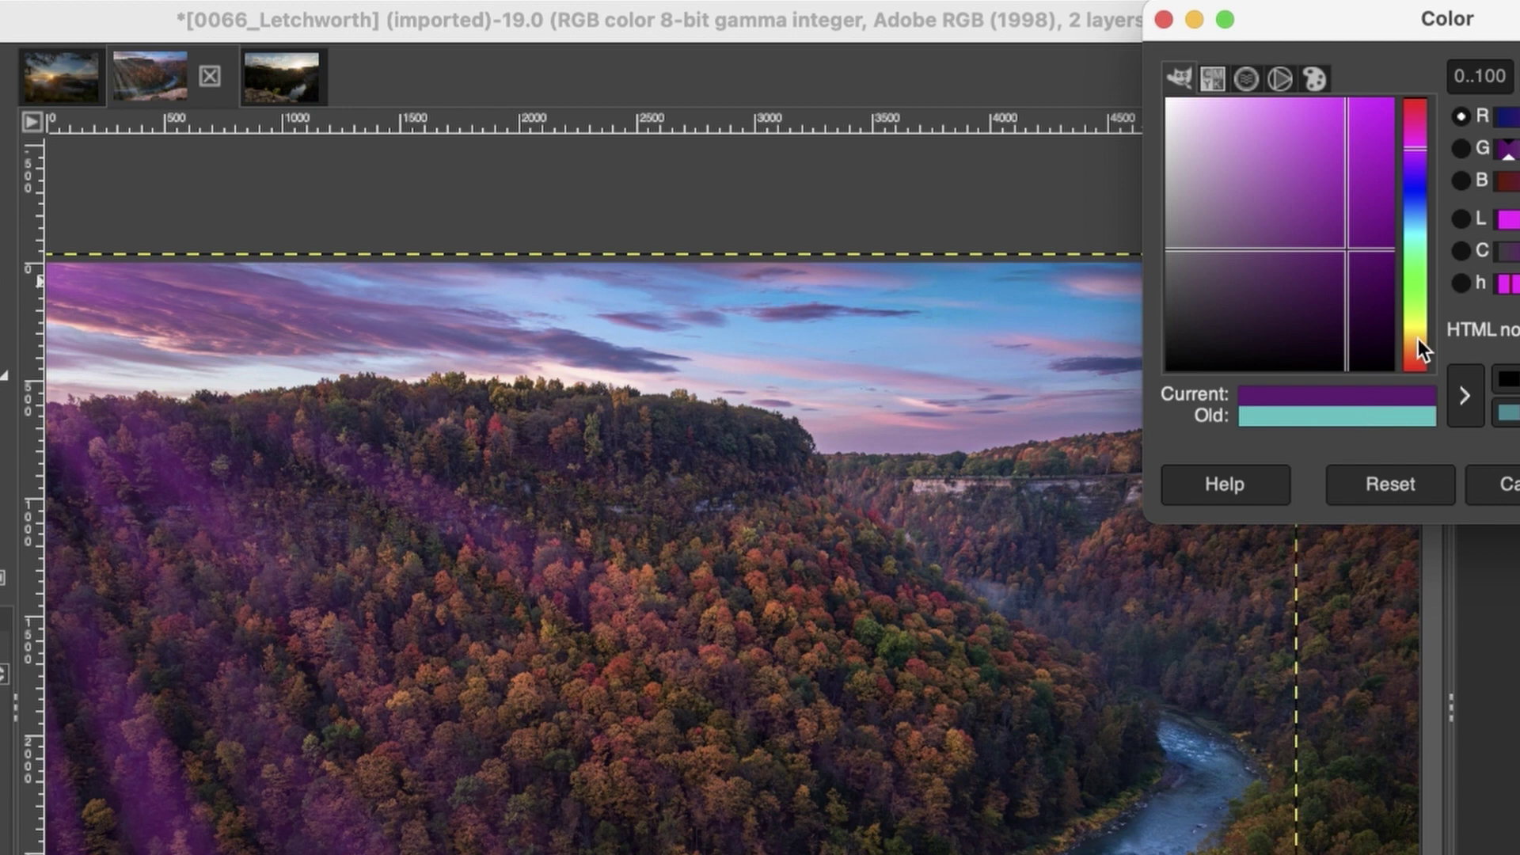
{"action": "left_click_drag", "start_coordinate": [1417, 338], "coordinate": [1417, 349]}
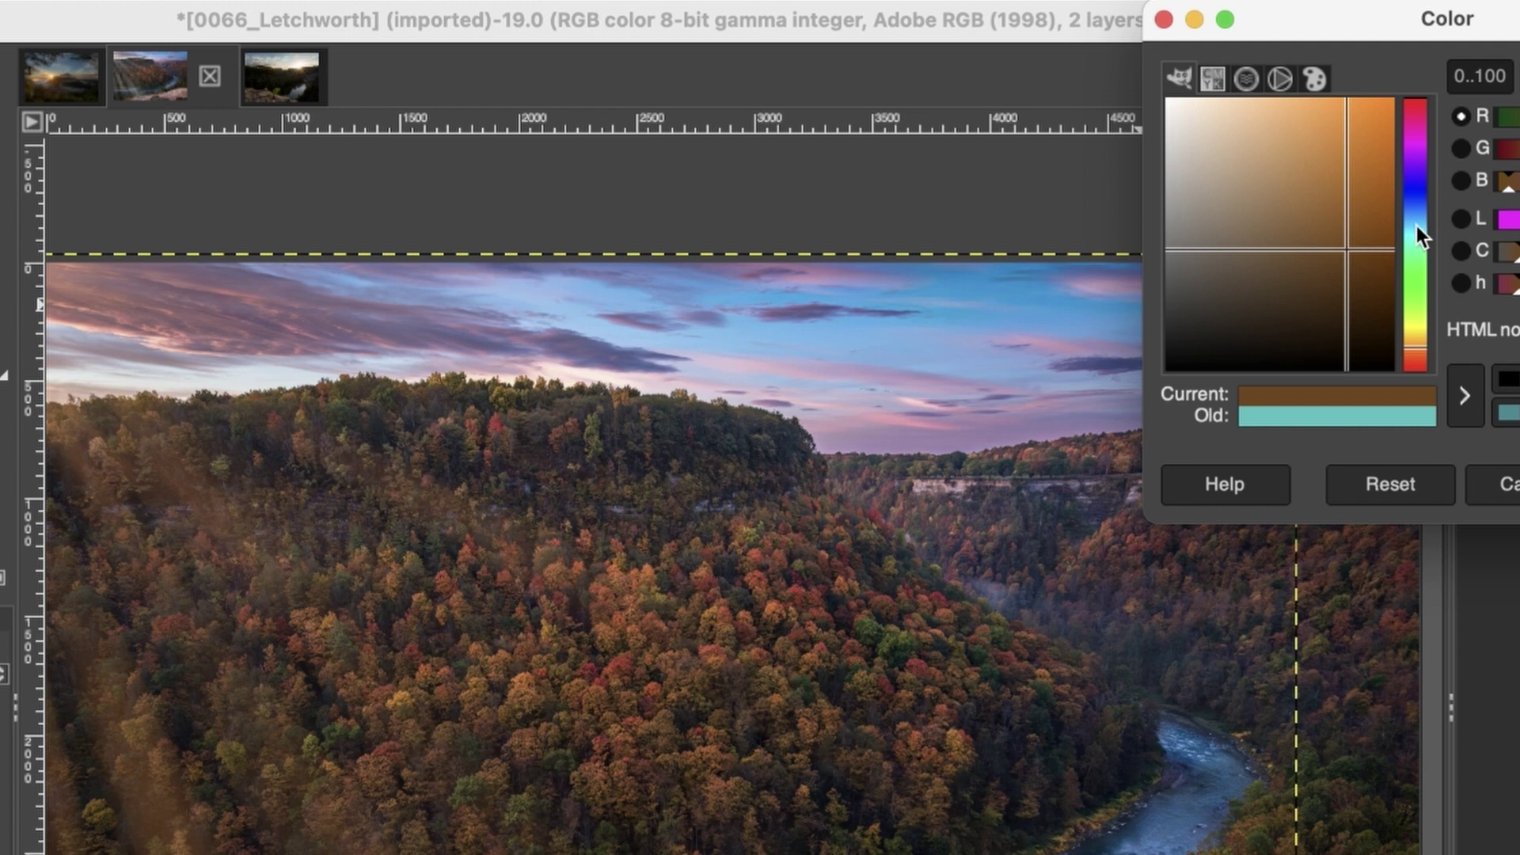
{"action": "left_click_drag", "start_coordinate": [1417, 225], "coordinate": [1418, 200]}
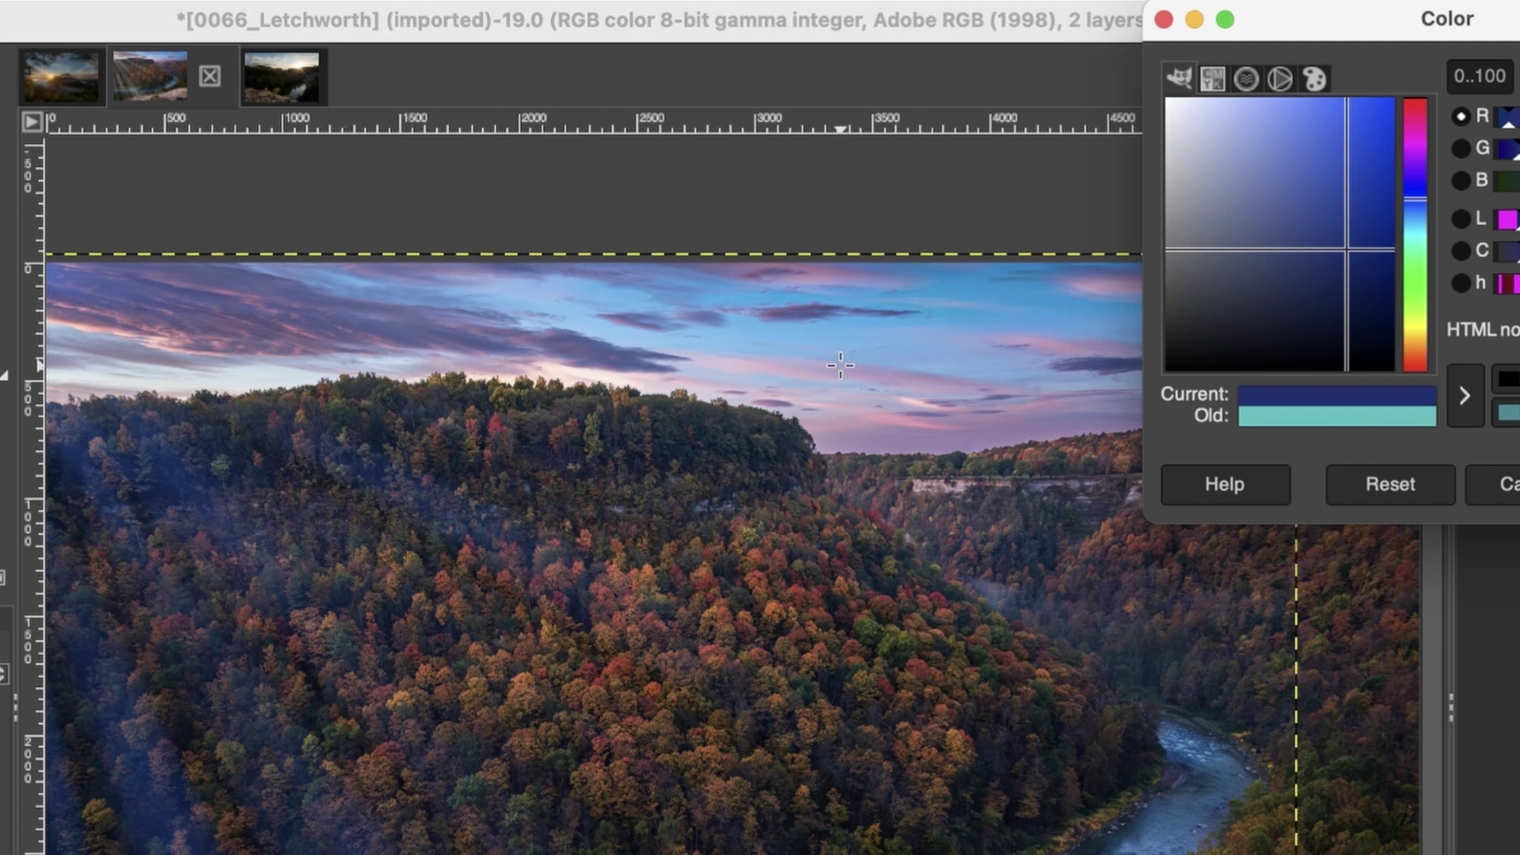
{"action": "left_click", "coordinate": [1418, 337]}
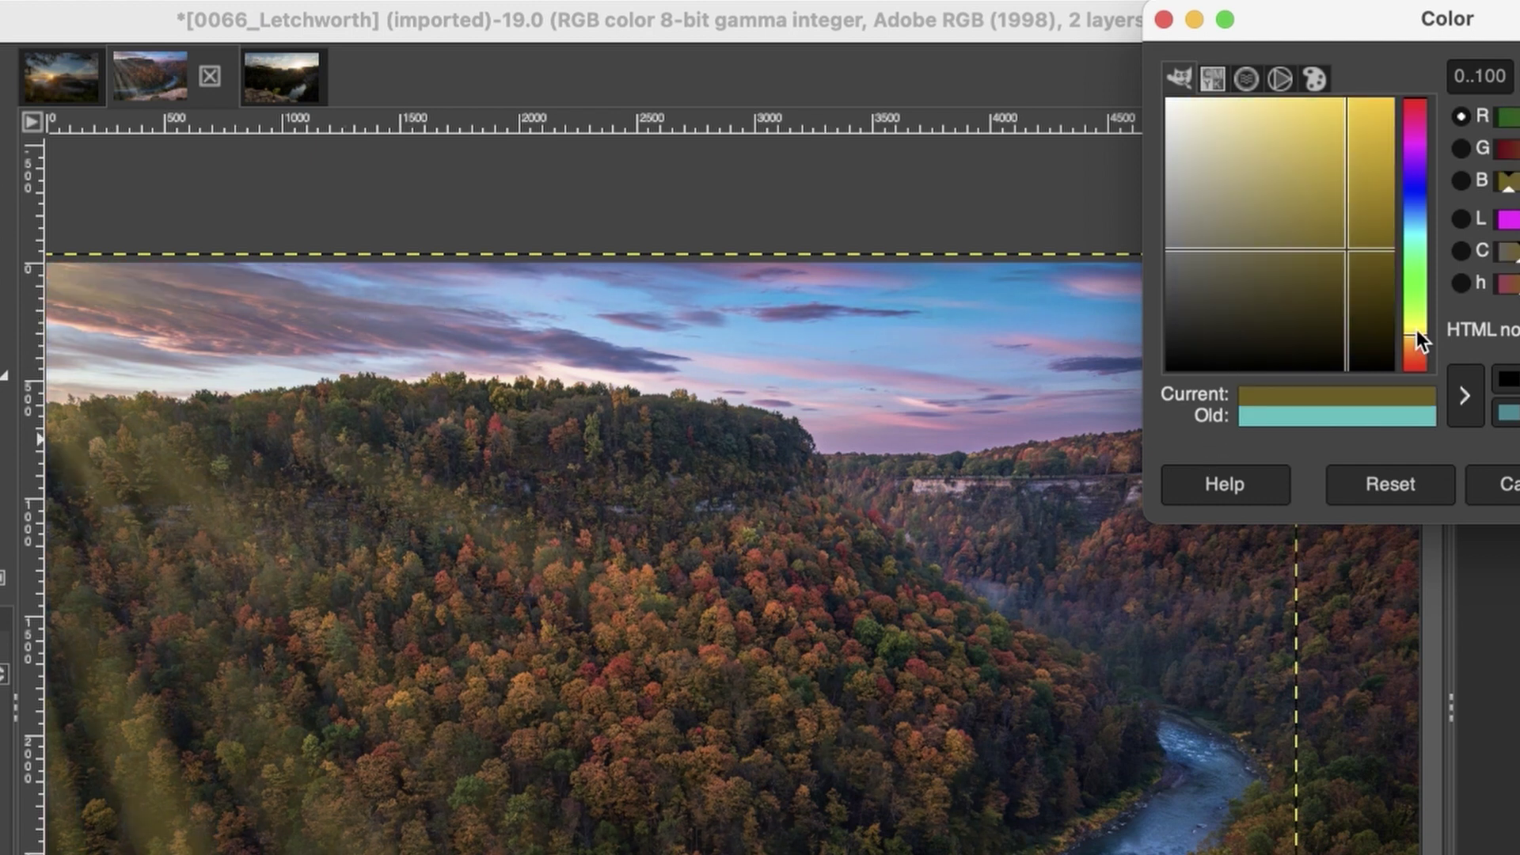
{"action": "left_click_drag", "start_coordinate": [1417, 330], "coordinate": [1417, 349]}
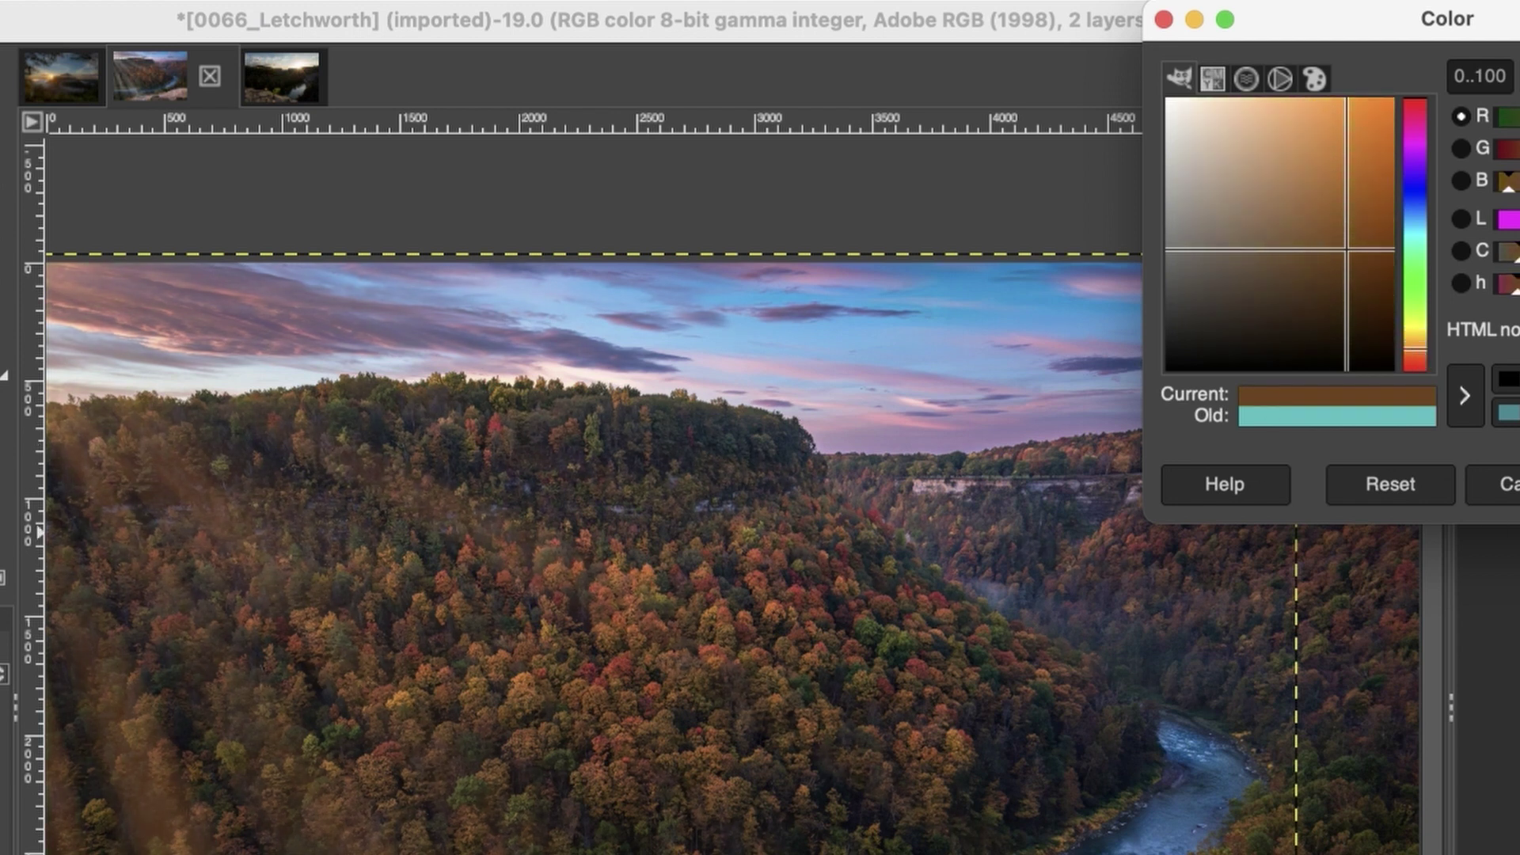
{"action": "key", "text": "Return"}
{"action": "key", "text": "Return"}
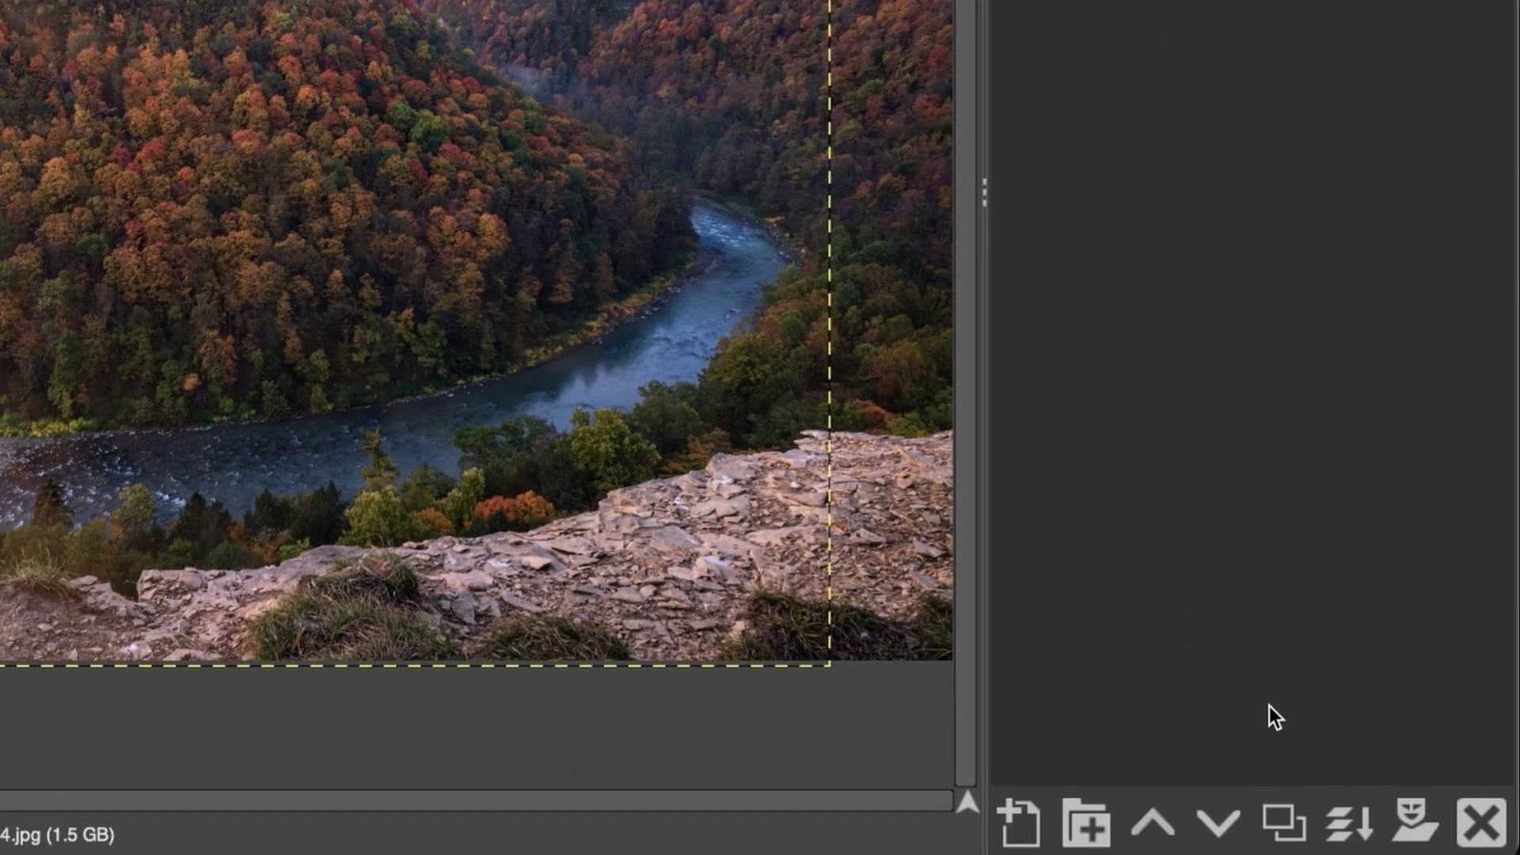
Step: Duplicate the light ray layer and try colorizing the copy with orange f7872d, dark brown 552b0a and olive 54550a
{"action": "left_click", "coordinate": [1283, 823]}
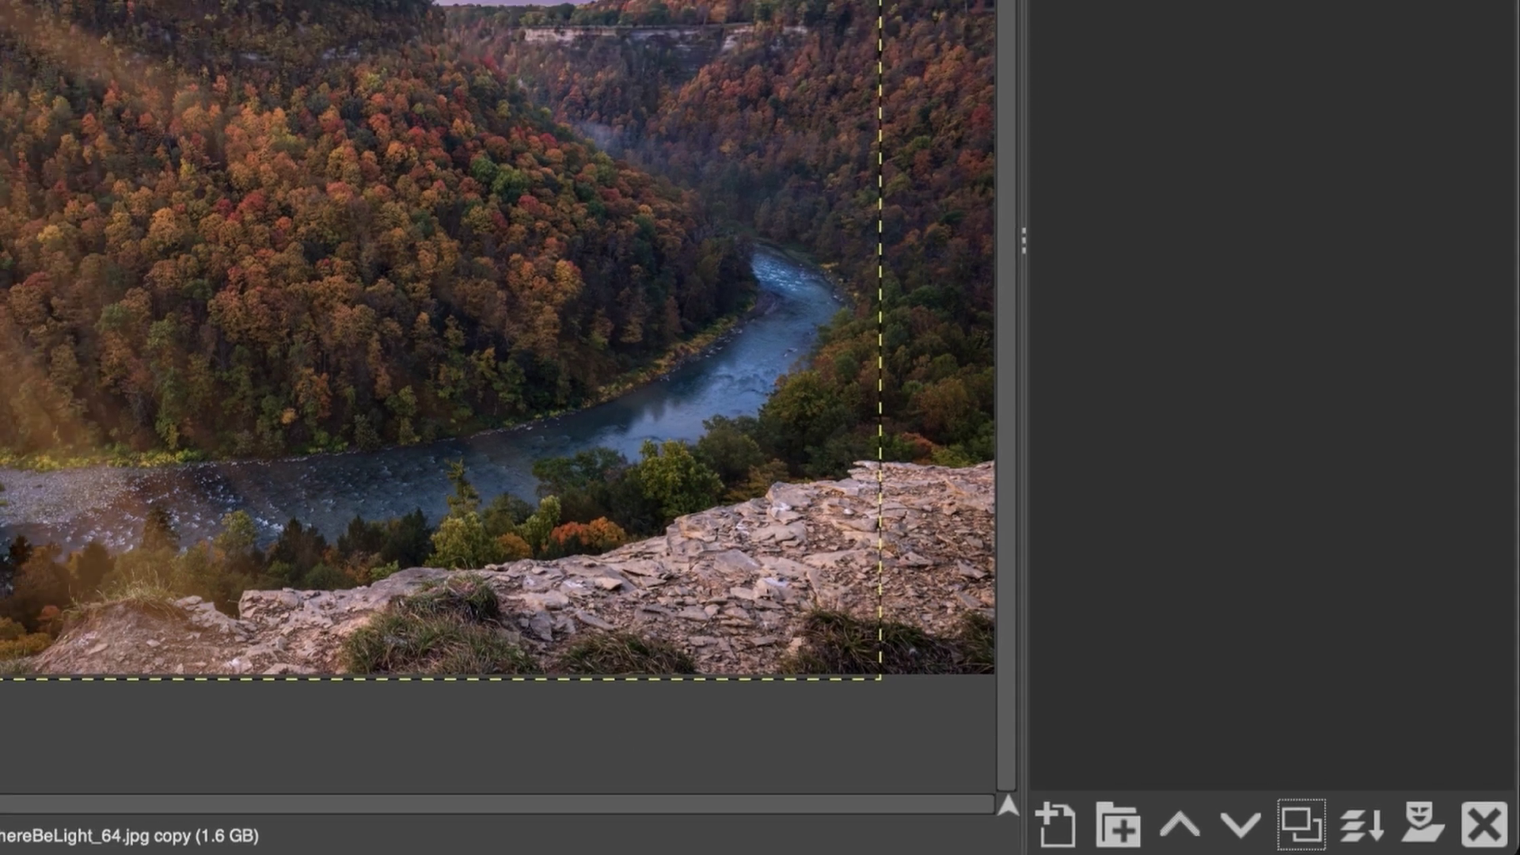
{"action": "left_click", "coordinate": [412, 10]}
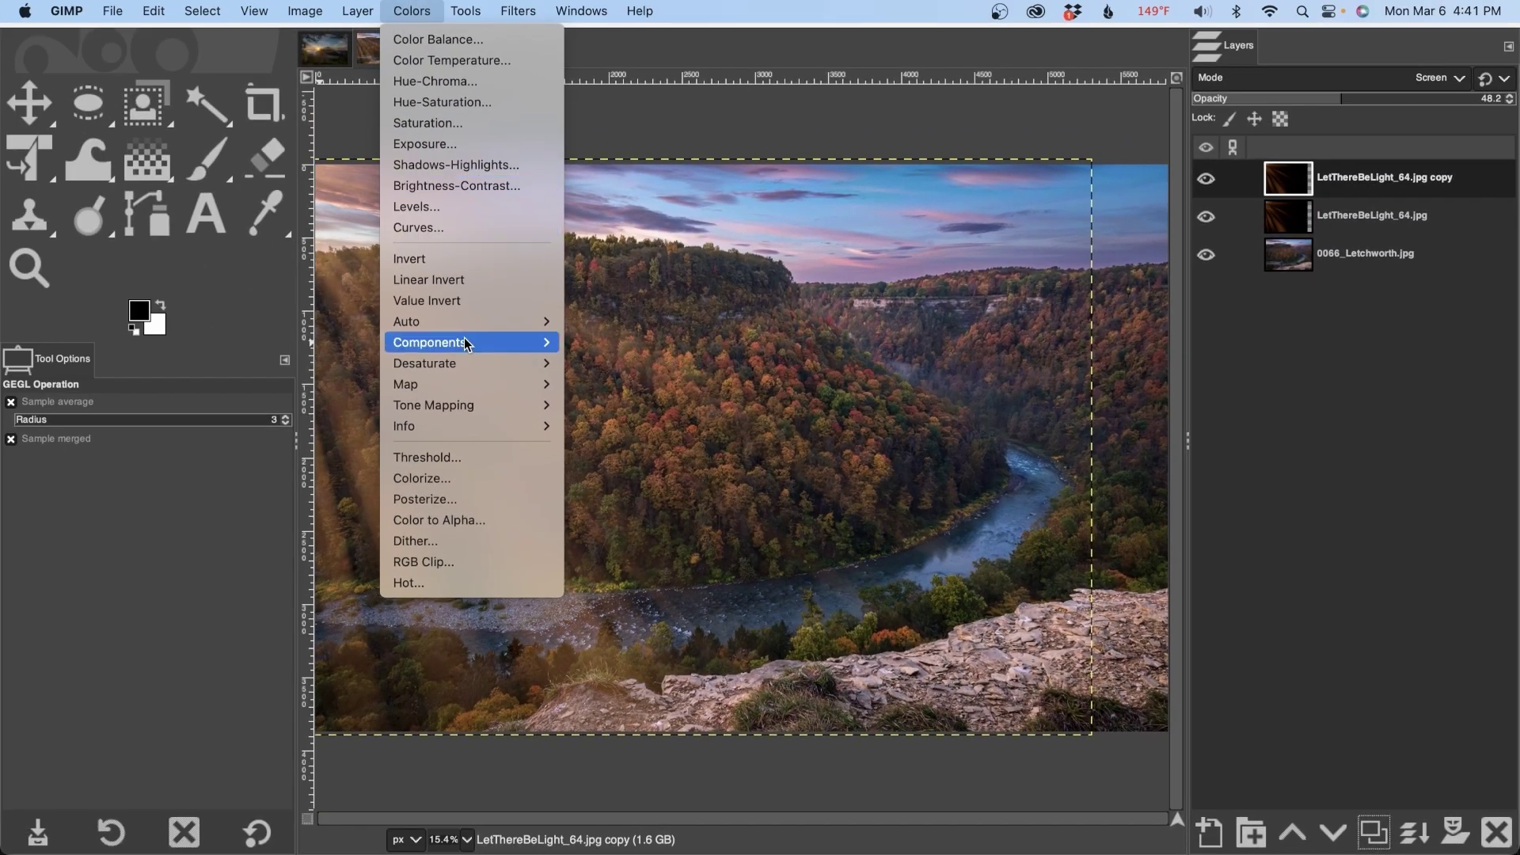
{"action": "left_click", "coordinate": [467, 478]}
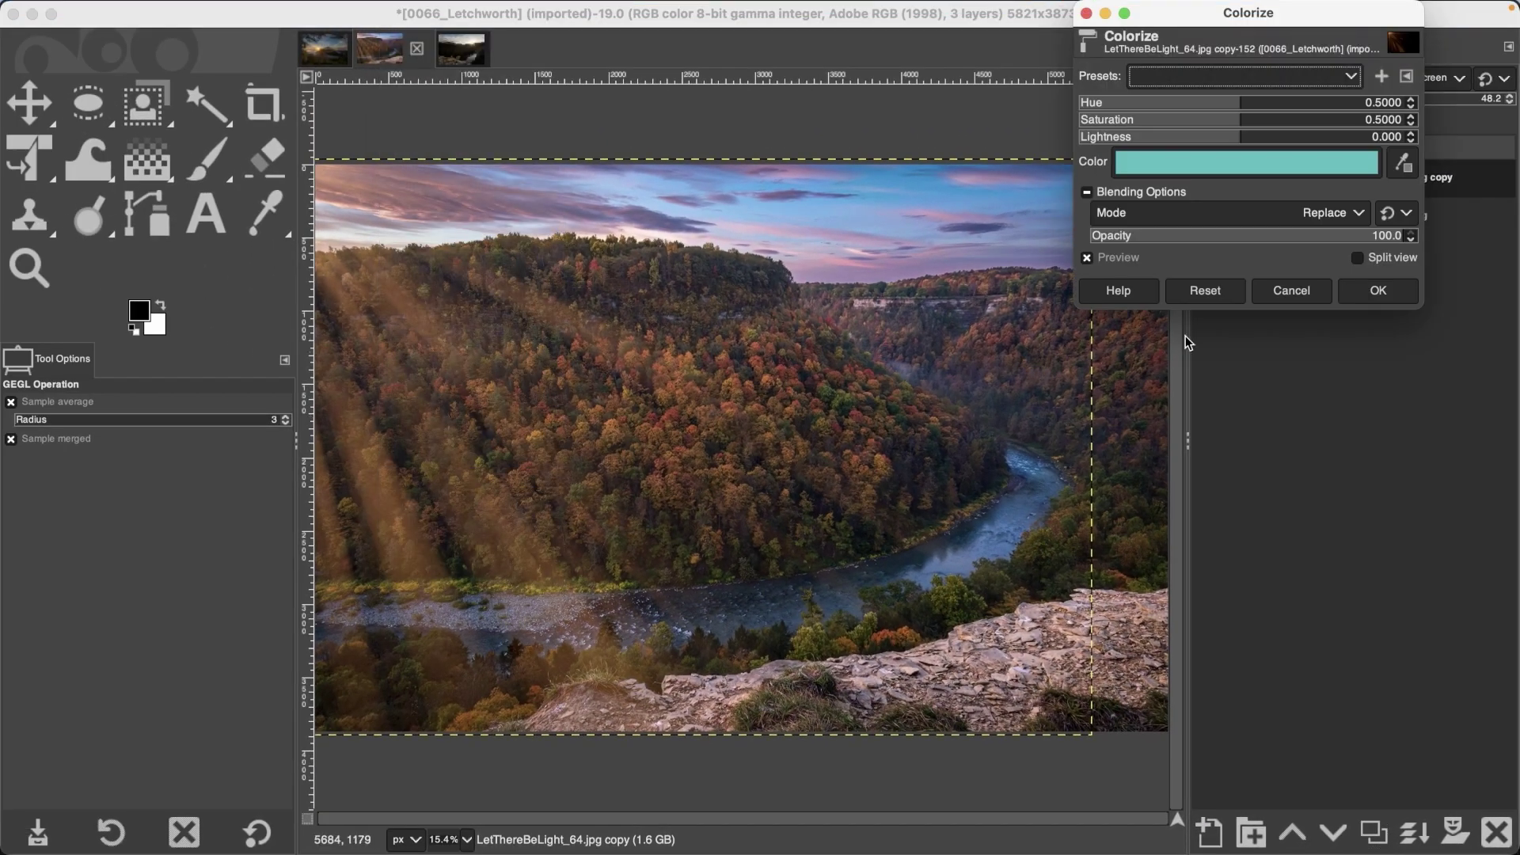
{"action": "left_click", "coordinate": [1248, 164]}
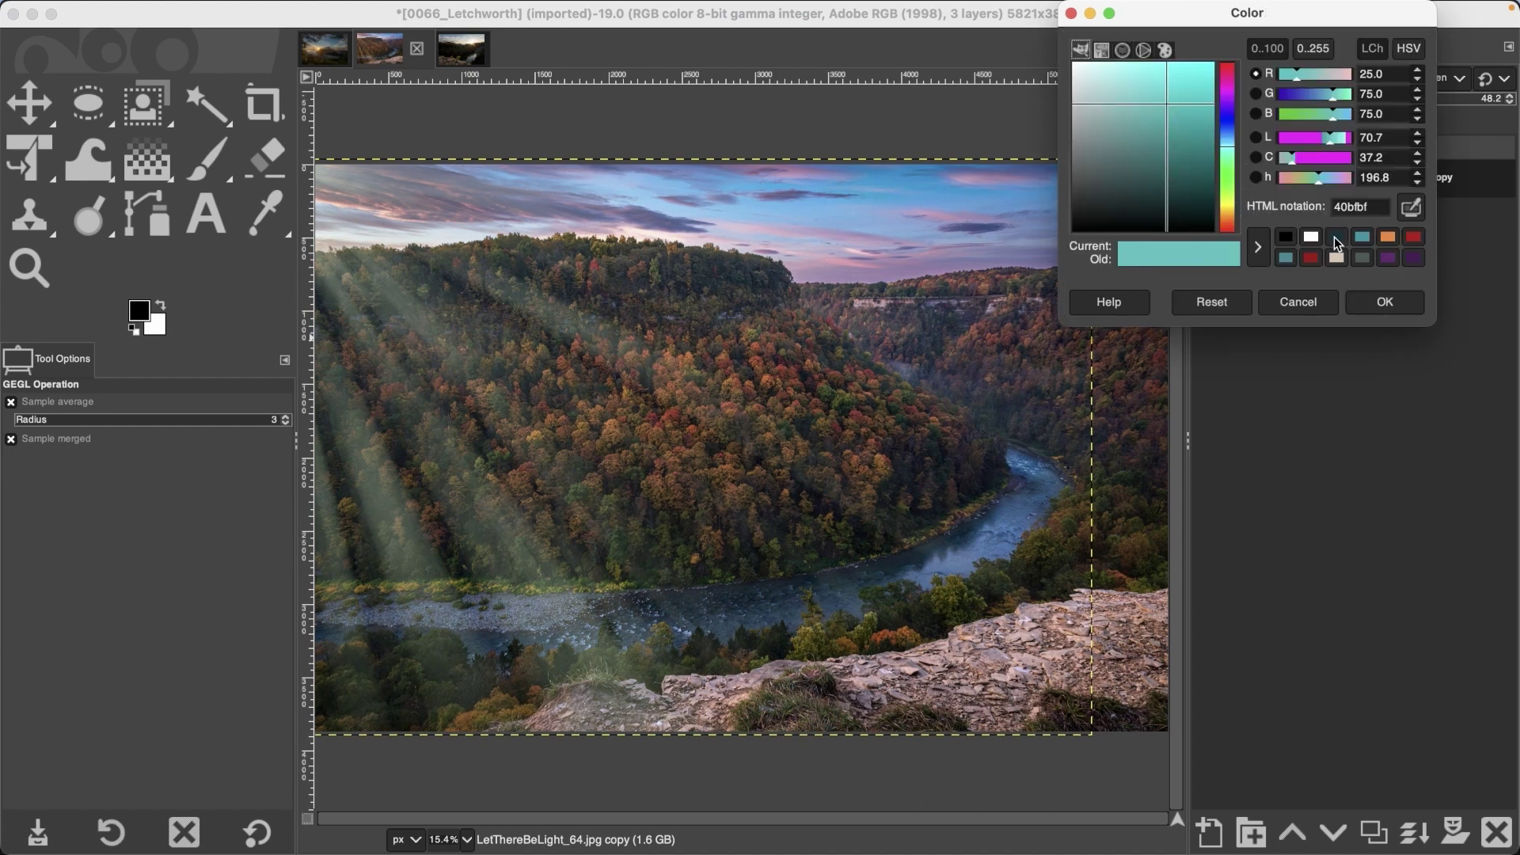
{"action": "left_click", "coordinate": [1396, 242]}
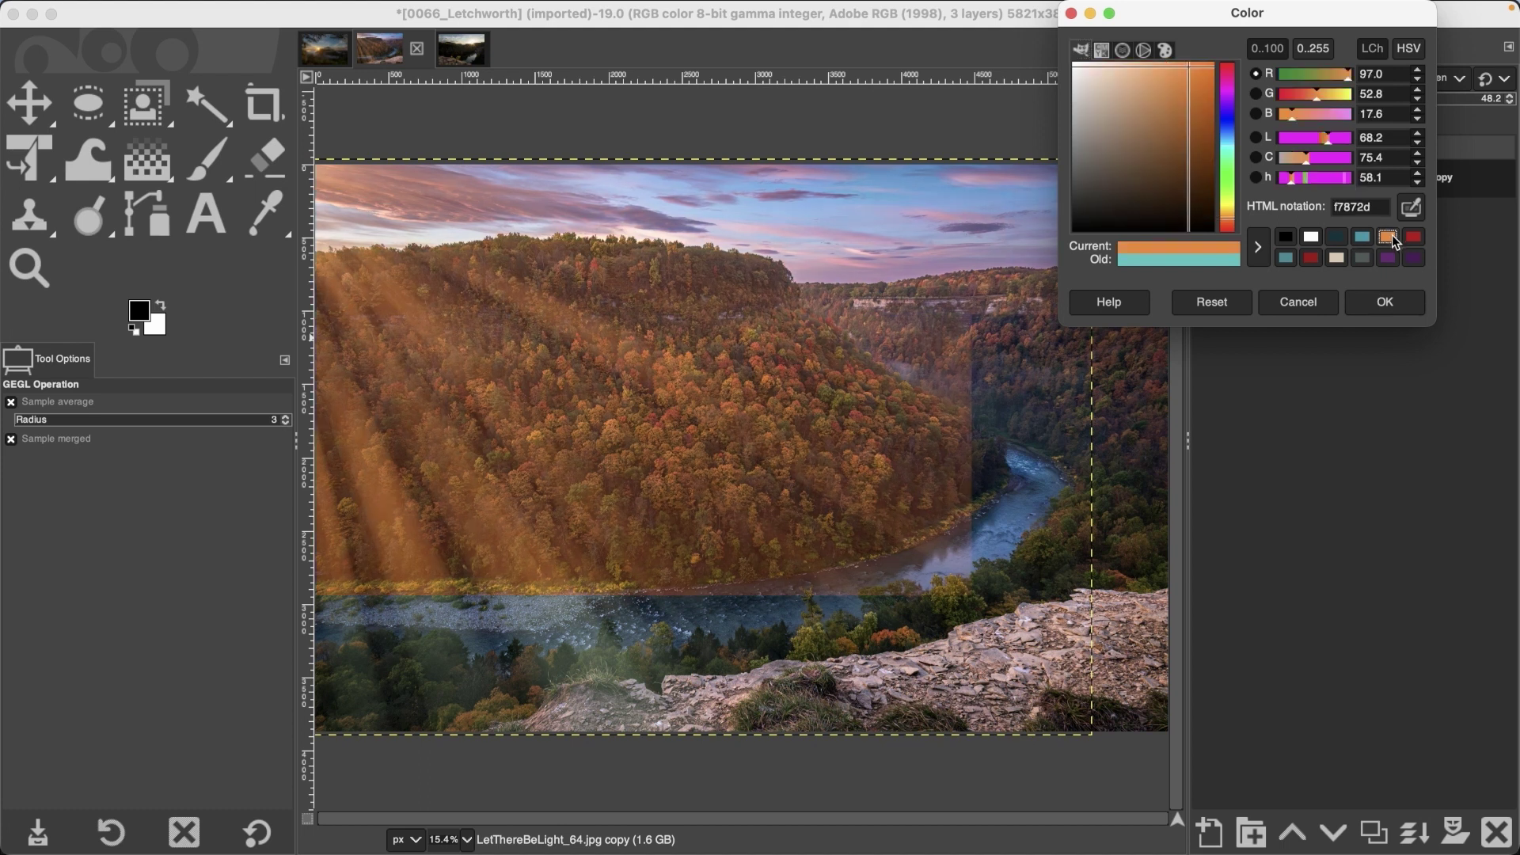
{"action": "left_click", "coordinate": [1198, 176]}
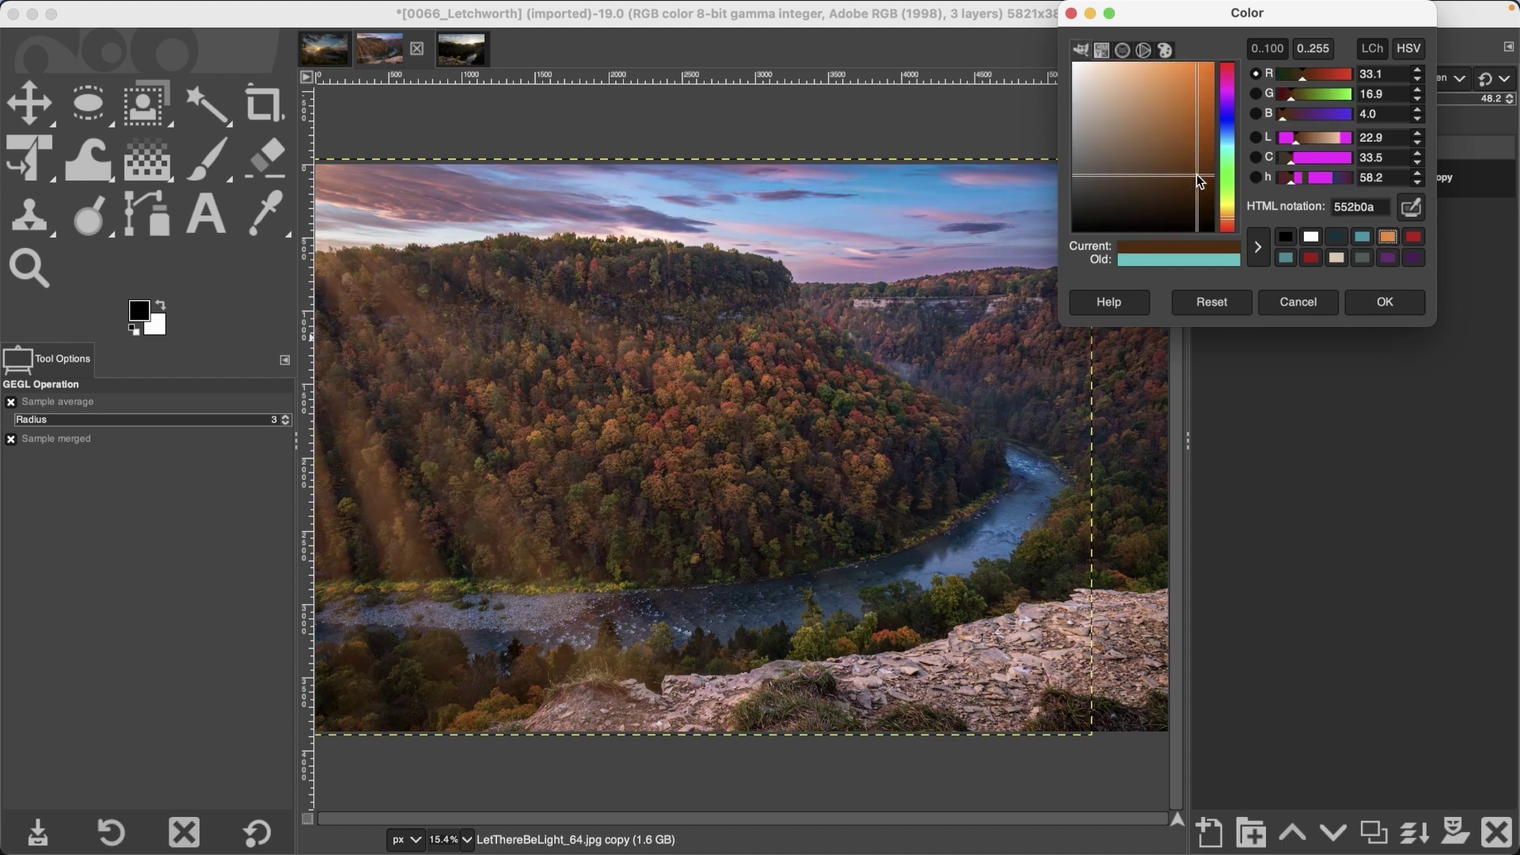
{"action": "left_click", "coordinate": [1228, 206]}
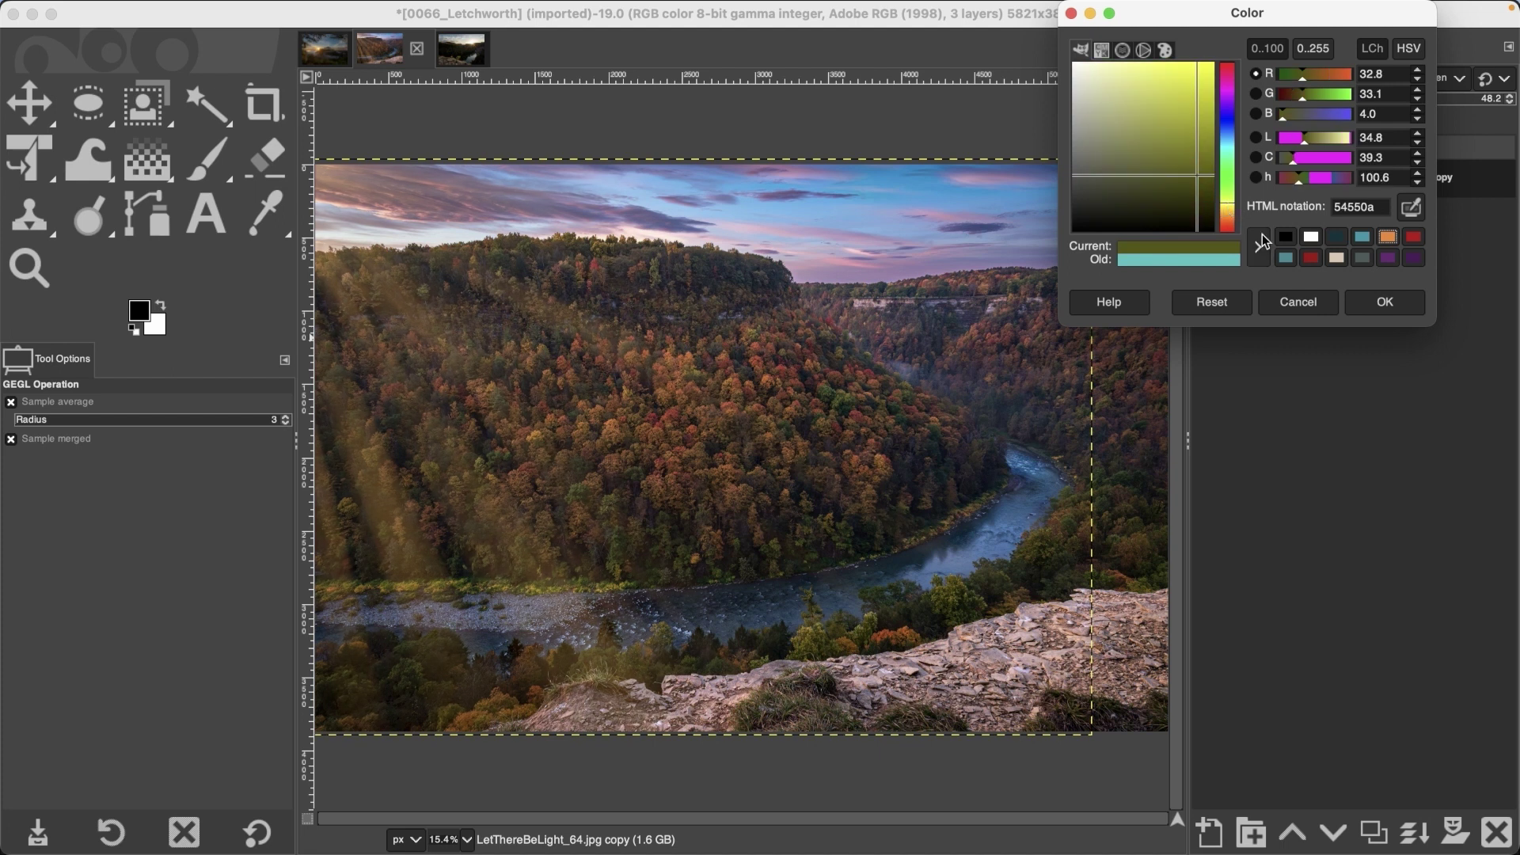
{"action": "left_click", "coordinate": [1286, 259]}
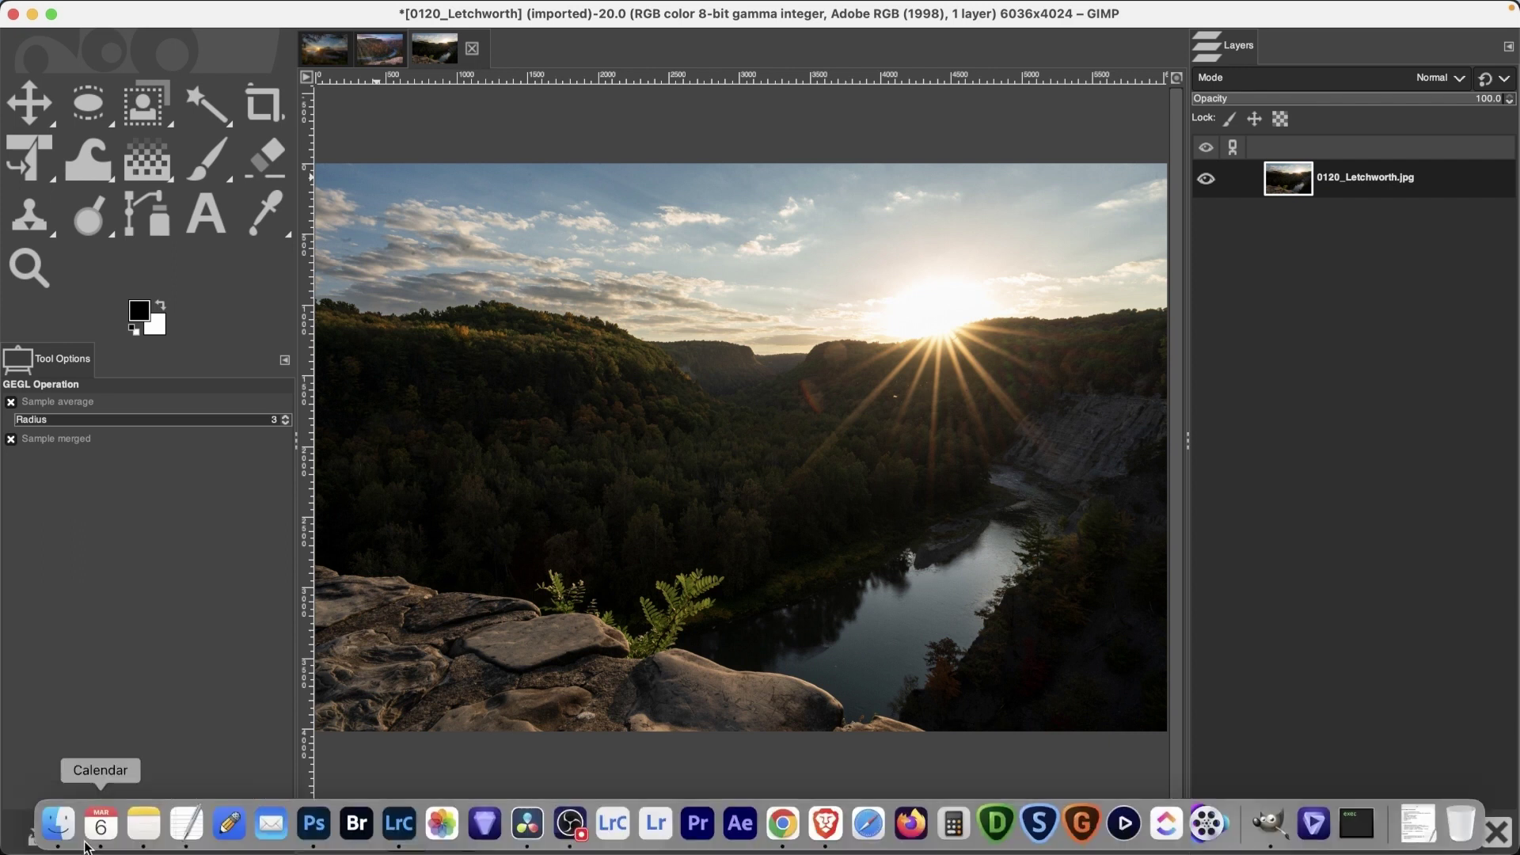
Step: Add LetThereBeLight_031.jpg from the Let There Be Light Collection folder as a new layer in the 0120_Letchworth image
{"action": "left_click", "coordinate": [56, 823]}
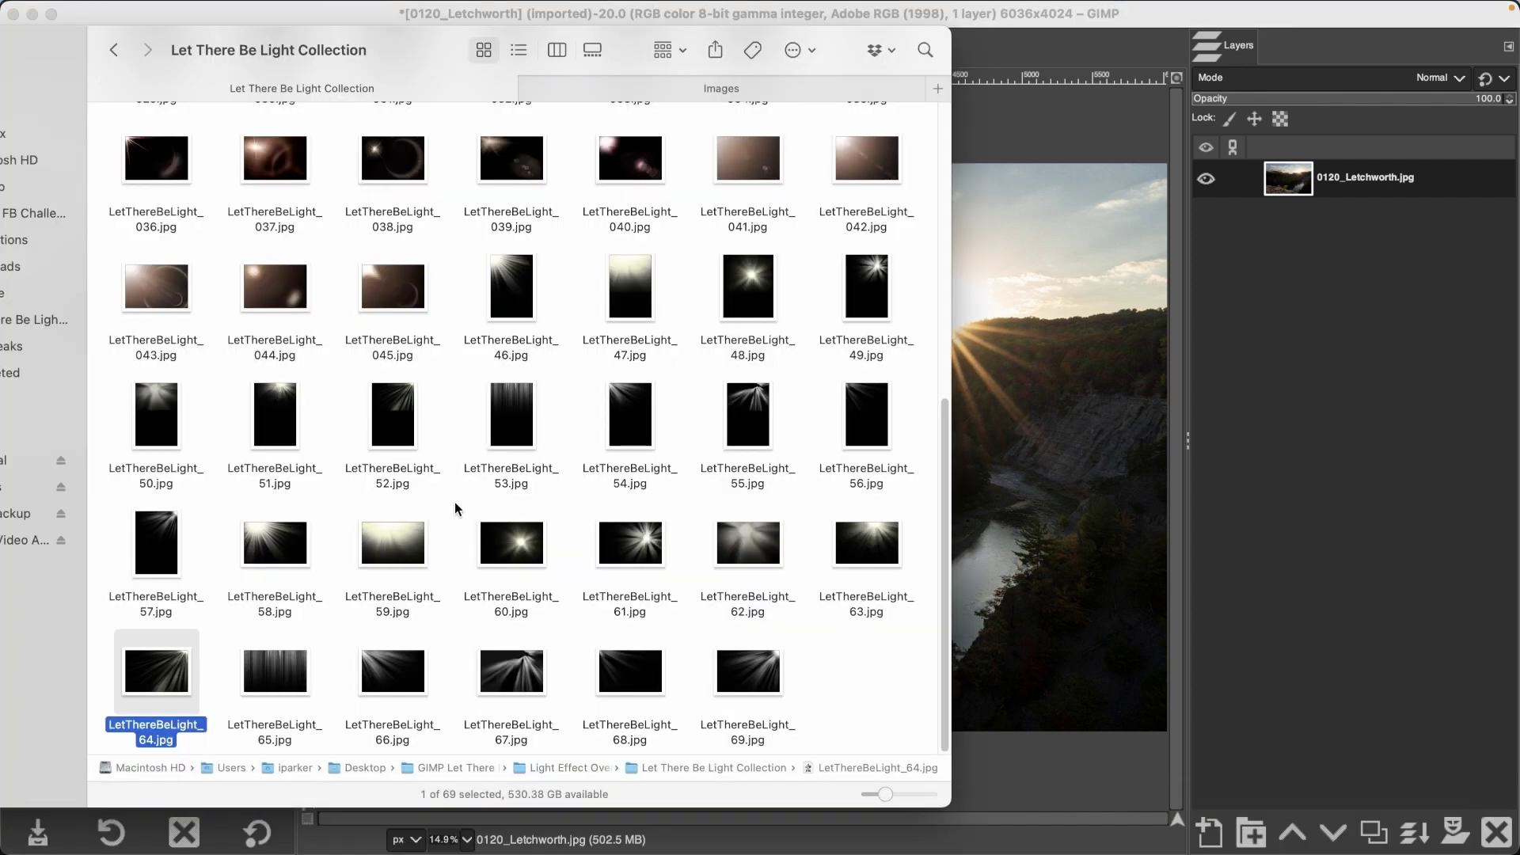
{"action": "scroll", "coordinate": [456, 506], "scroll_direction": "up", "scroll_amount": 3}
{"action": "scroll", "coordinate": [456, 506], "scroll_direction": "up", "scroll_amount": 3}
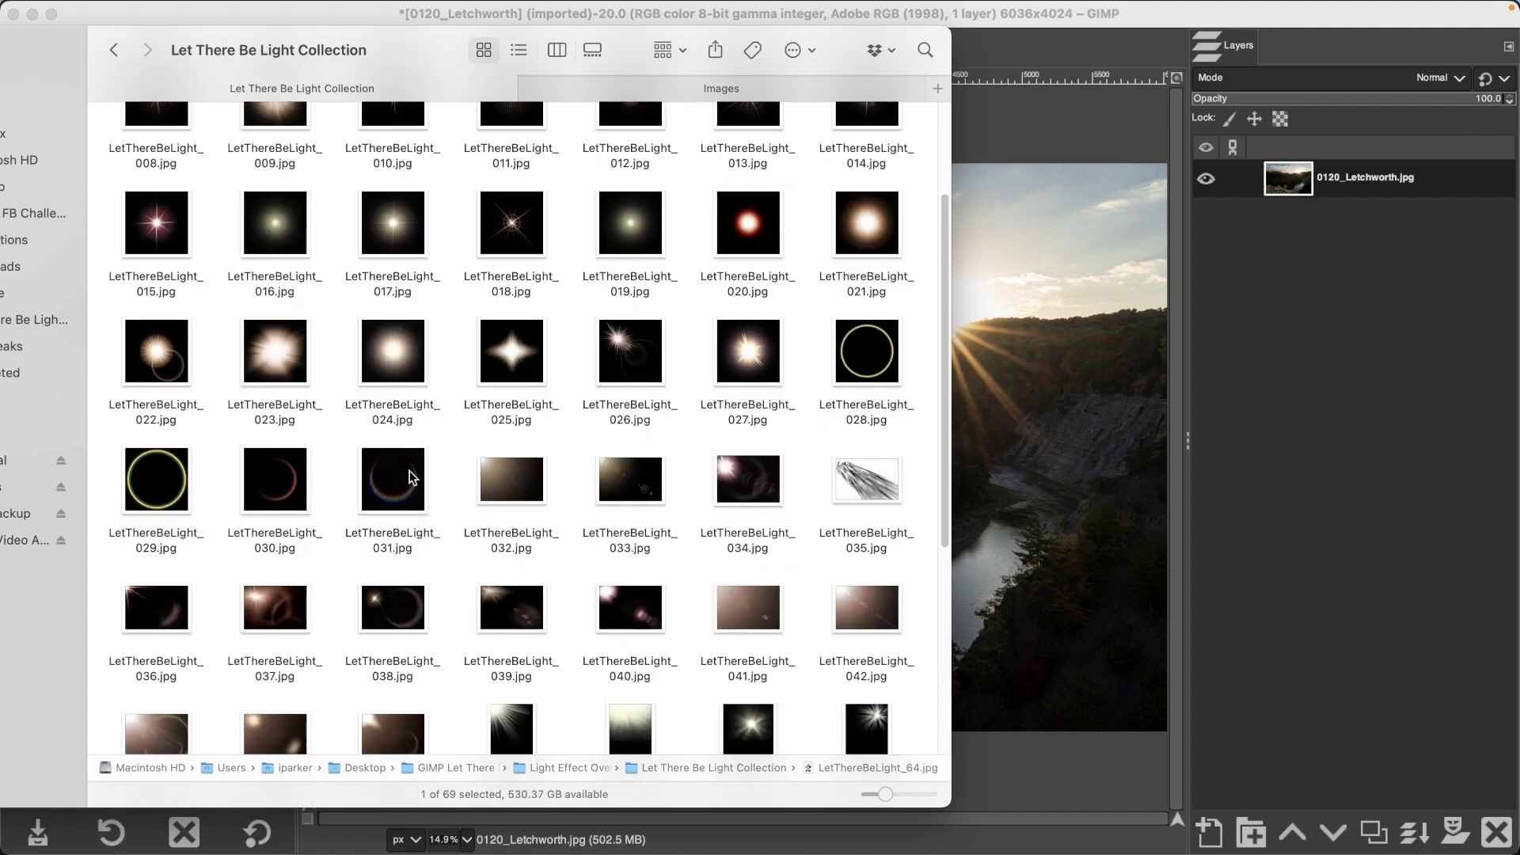
{"action": "left_click_drag", "start_coordinate": [411, 475], "coordinate": [1014, 465]}
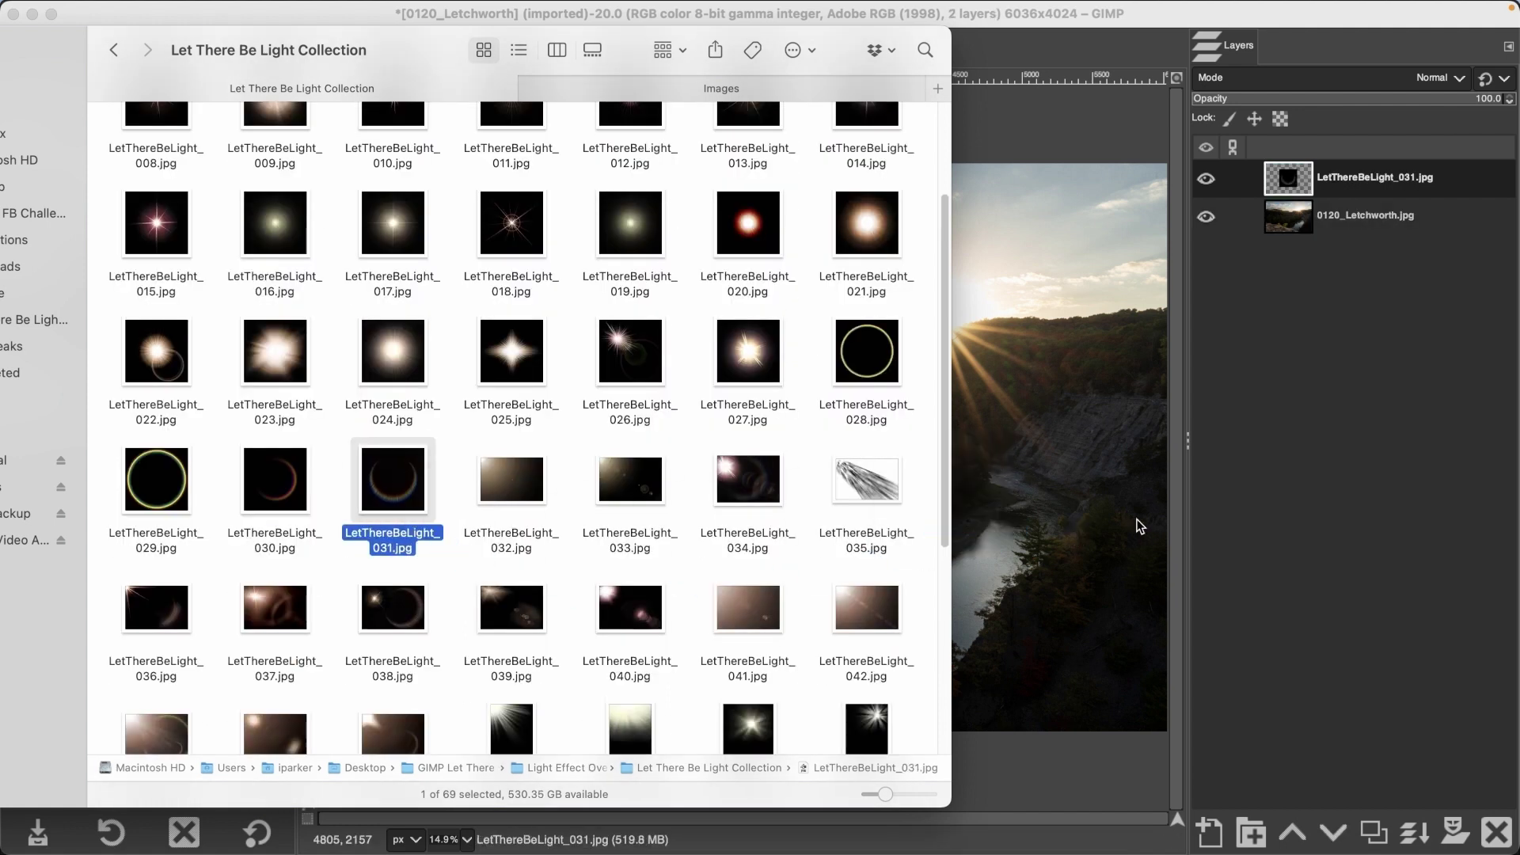
{"action": "left_click", "coordinate": [1295, 512]}
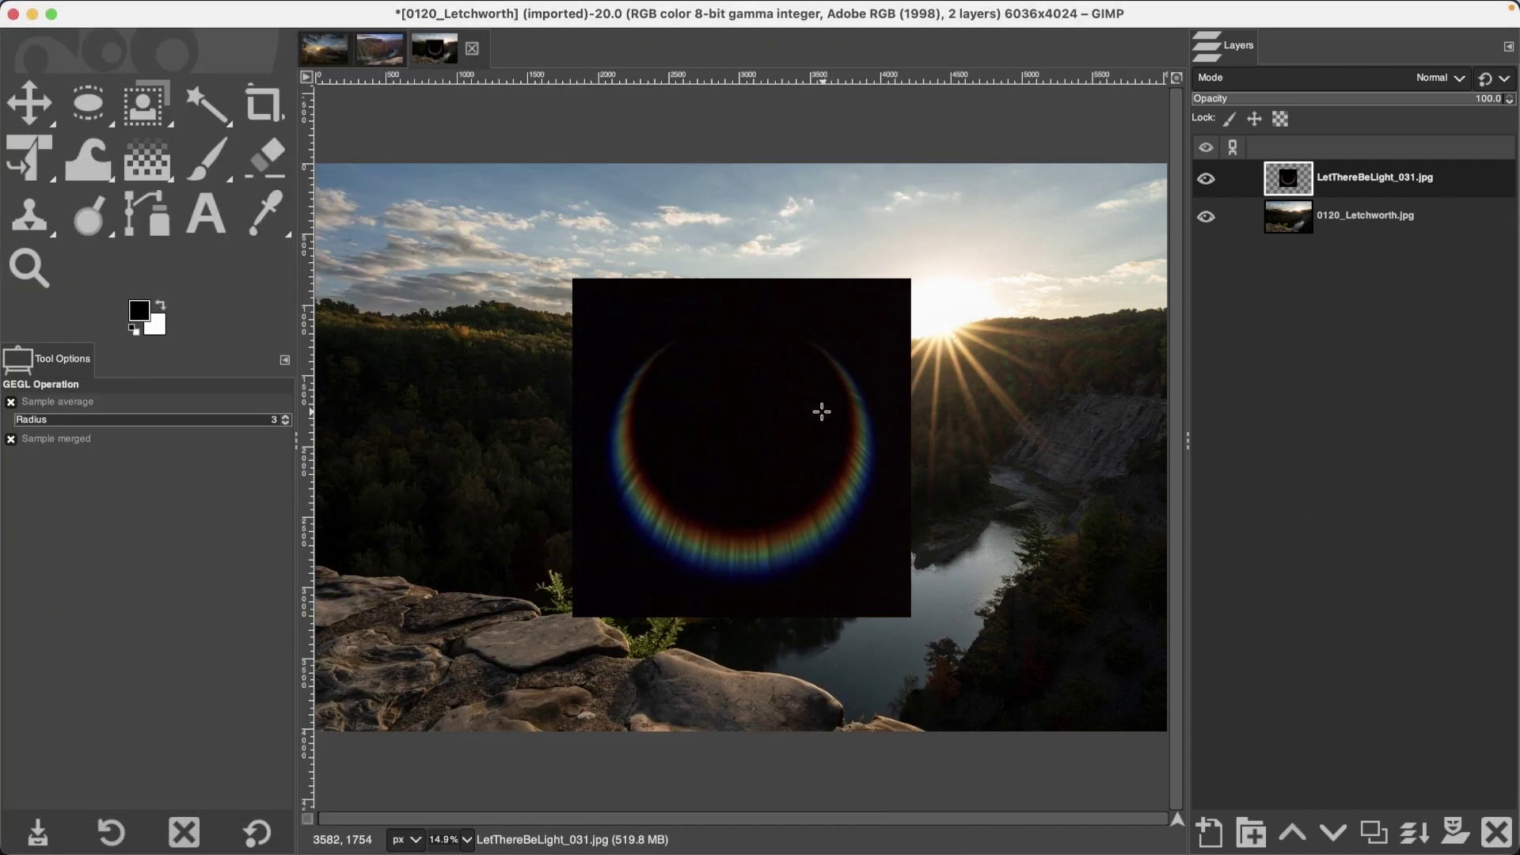
Step: Scale the rainbow halo layer proportionally to 3800 × 3800 px
{"action": "mouse_move", "coordinate": [198, 9]}
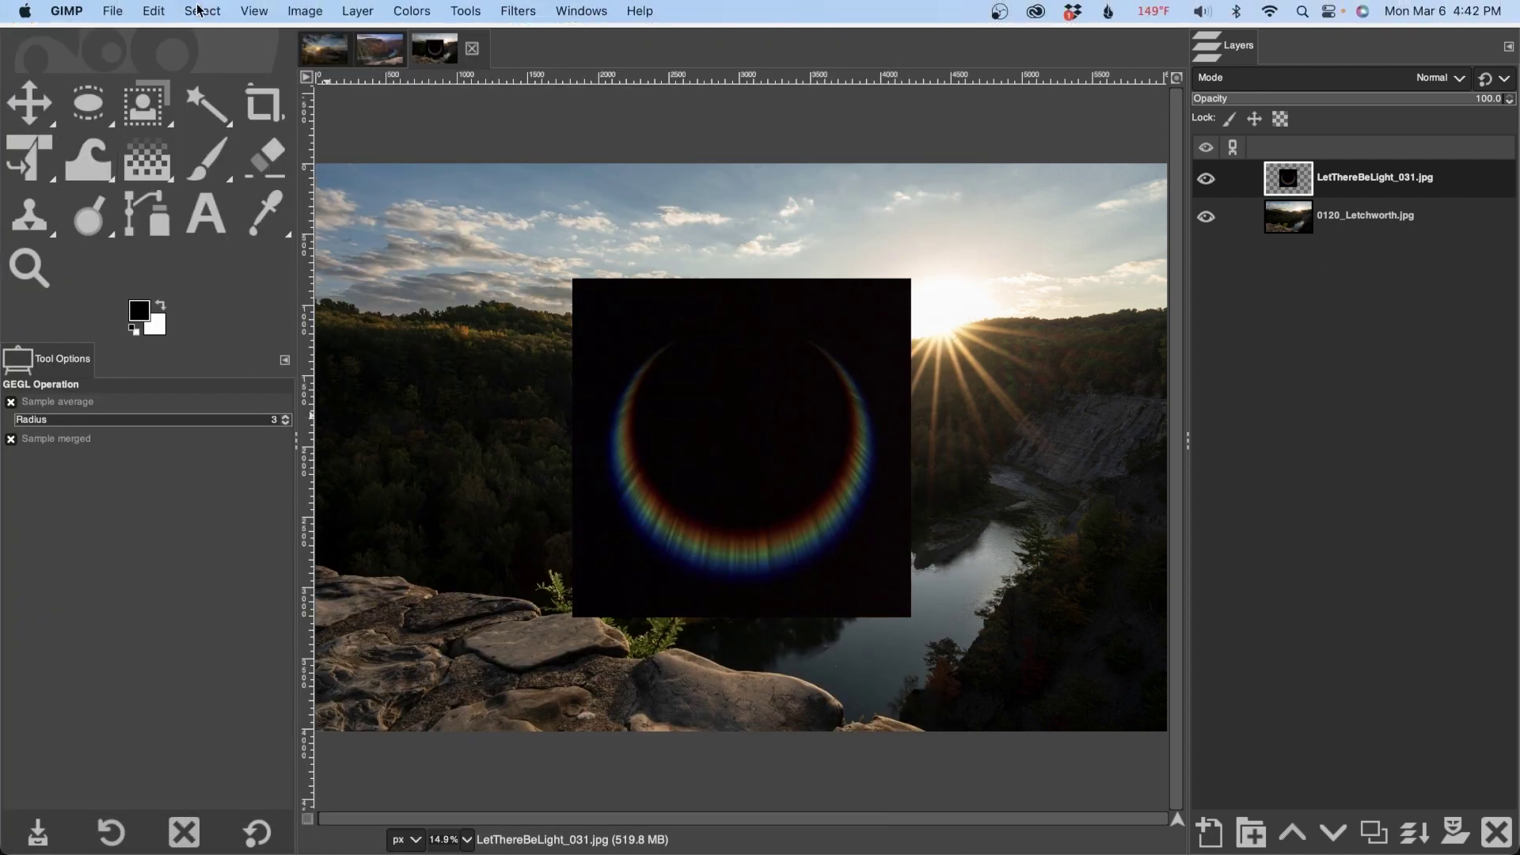
{"action": "left_click", "coordinate": [357, 10]}
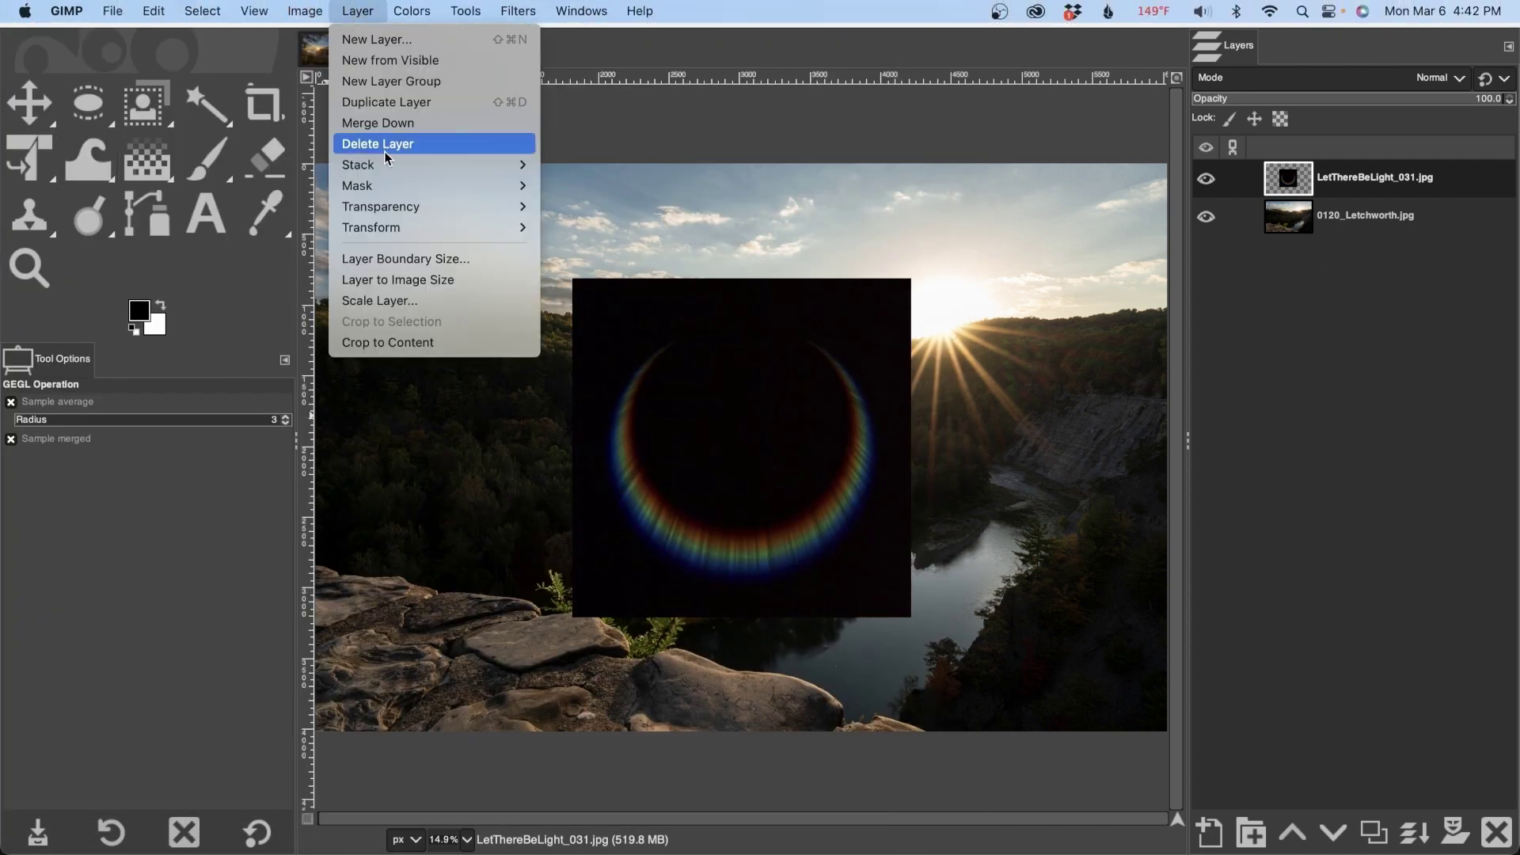
{"action": "left_click", "coordinate": [408, 306]}
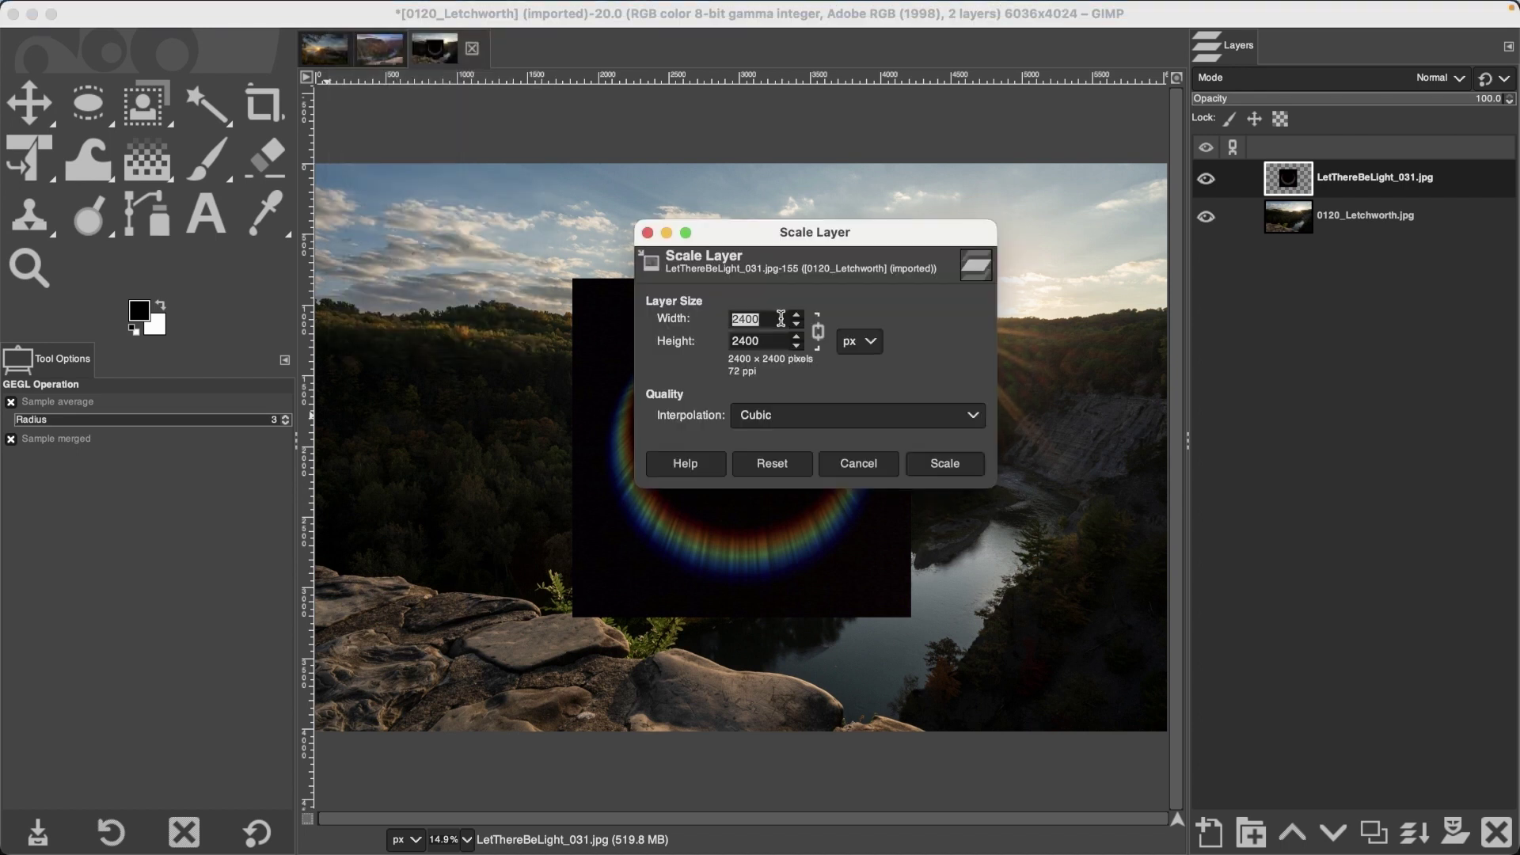
{"action": "type", "text": "3800"}
{"action": "key", "text": "Tab"}
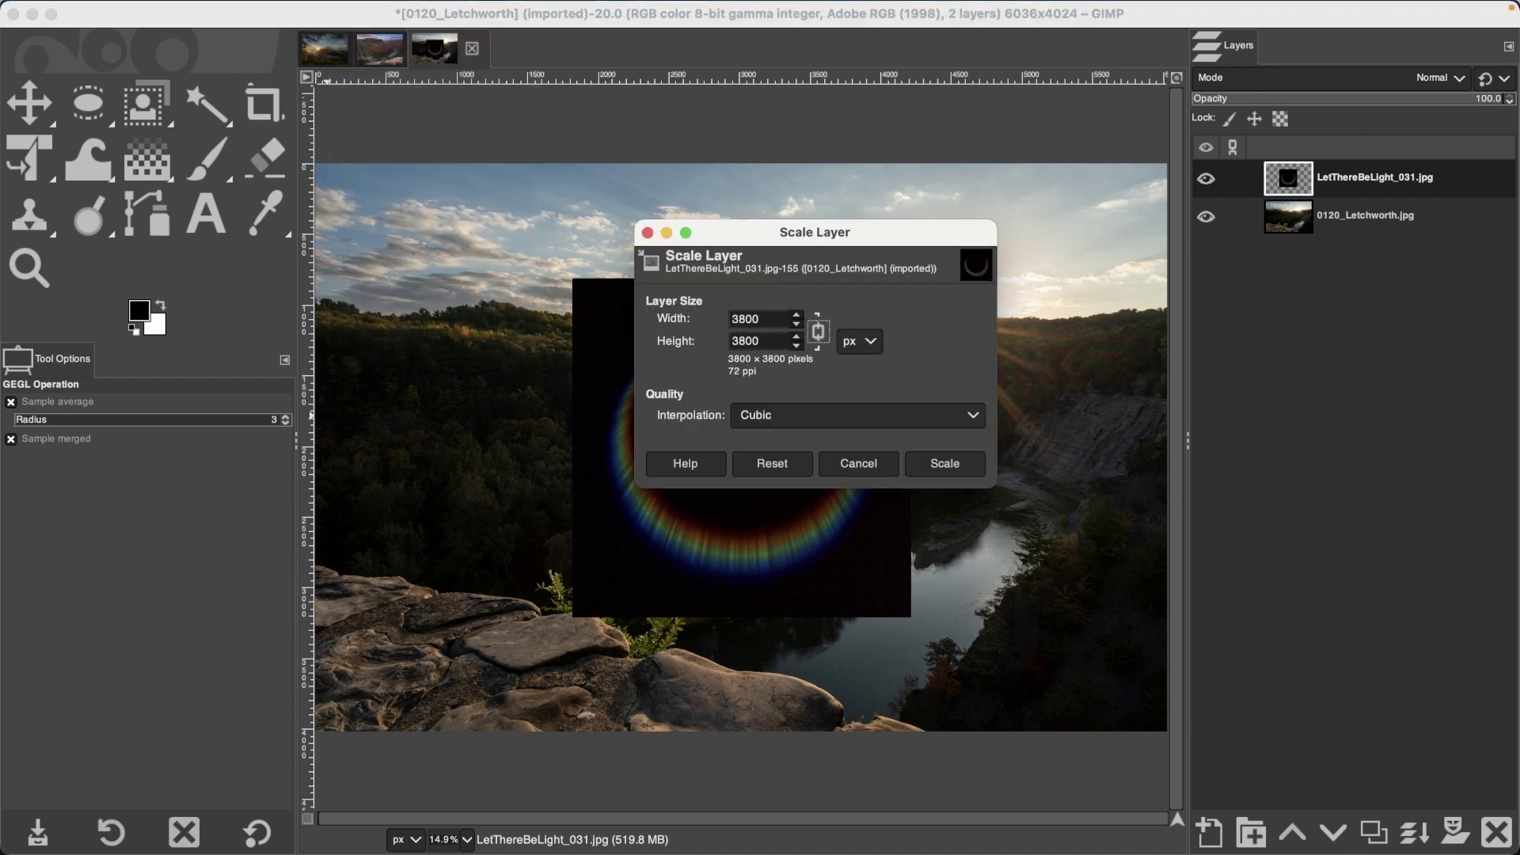
{"action": "left_click", "coordinate": [944, 463]}
Step: Set the halo layer's blend mode to Screen and move it right until the ring is centred horizontally below the sun
{"action": "left_click", "coordinate": [1439, 78]}
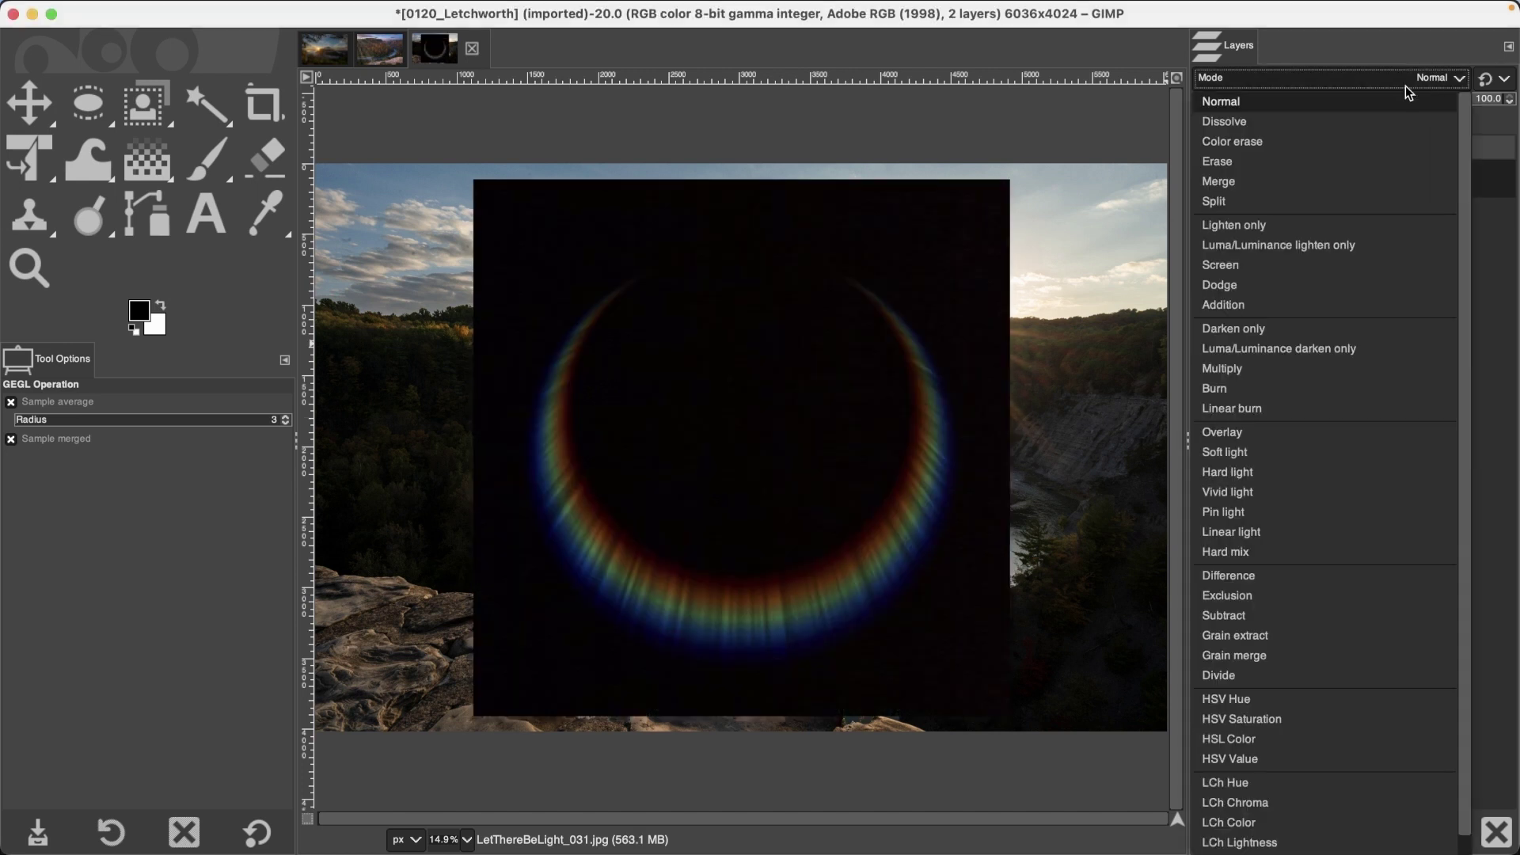
{"action": "left_click", "coordinate": [1273, 266]}
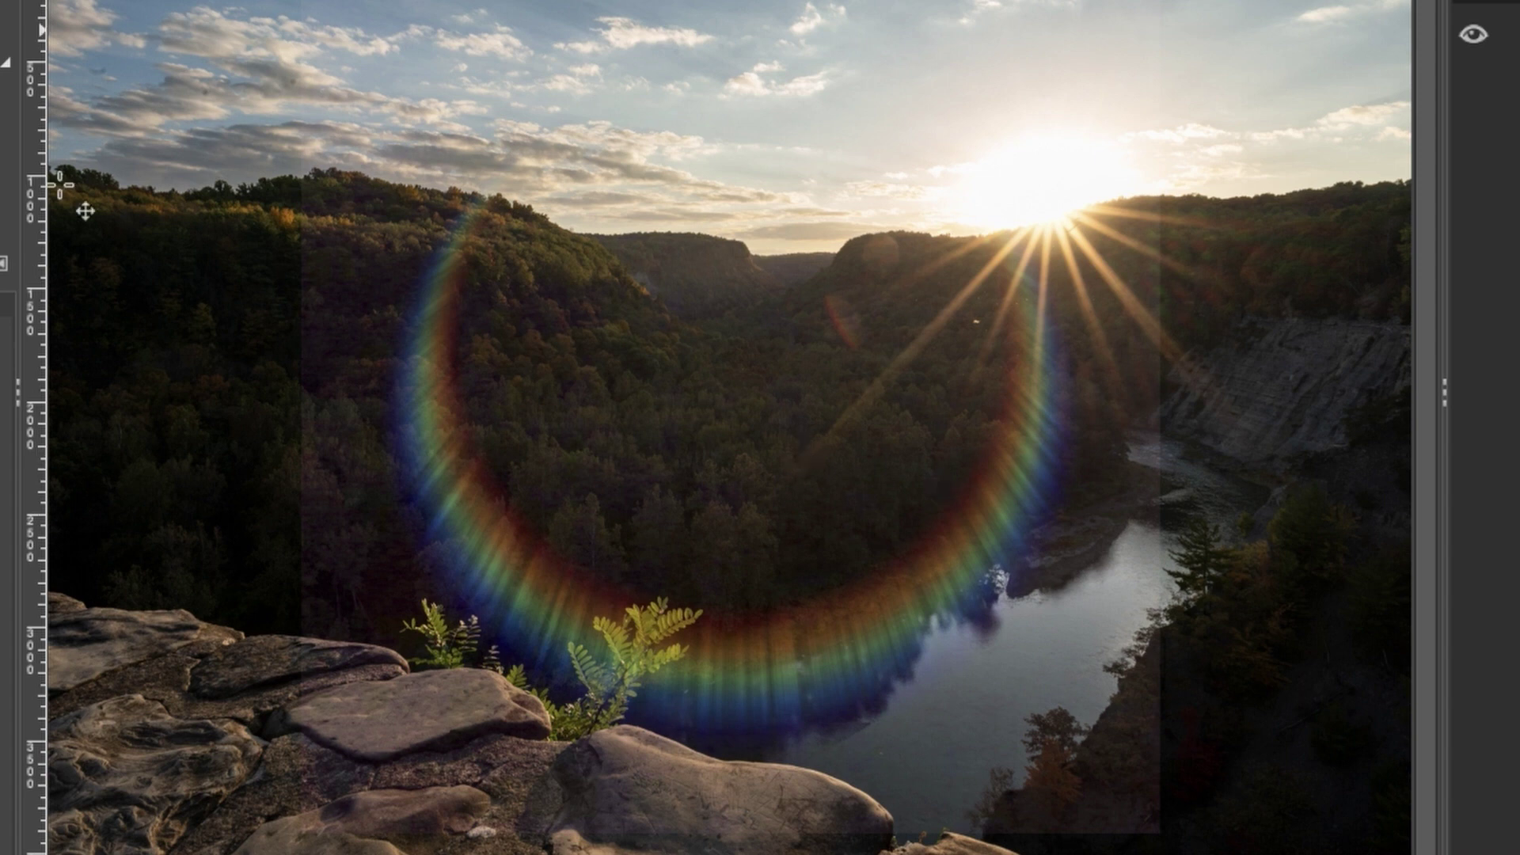
{"action": "left_click_drag", "start_coordinate": [727, 561], "coordinate": [1103, 611]}
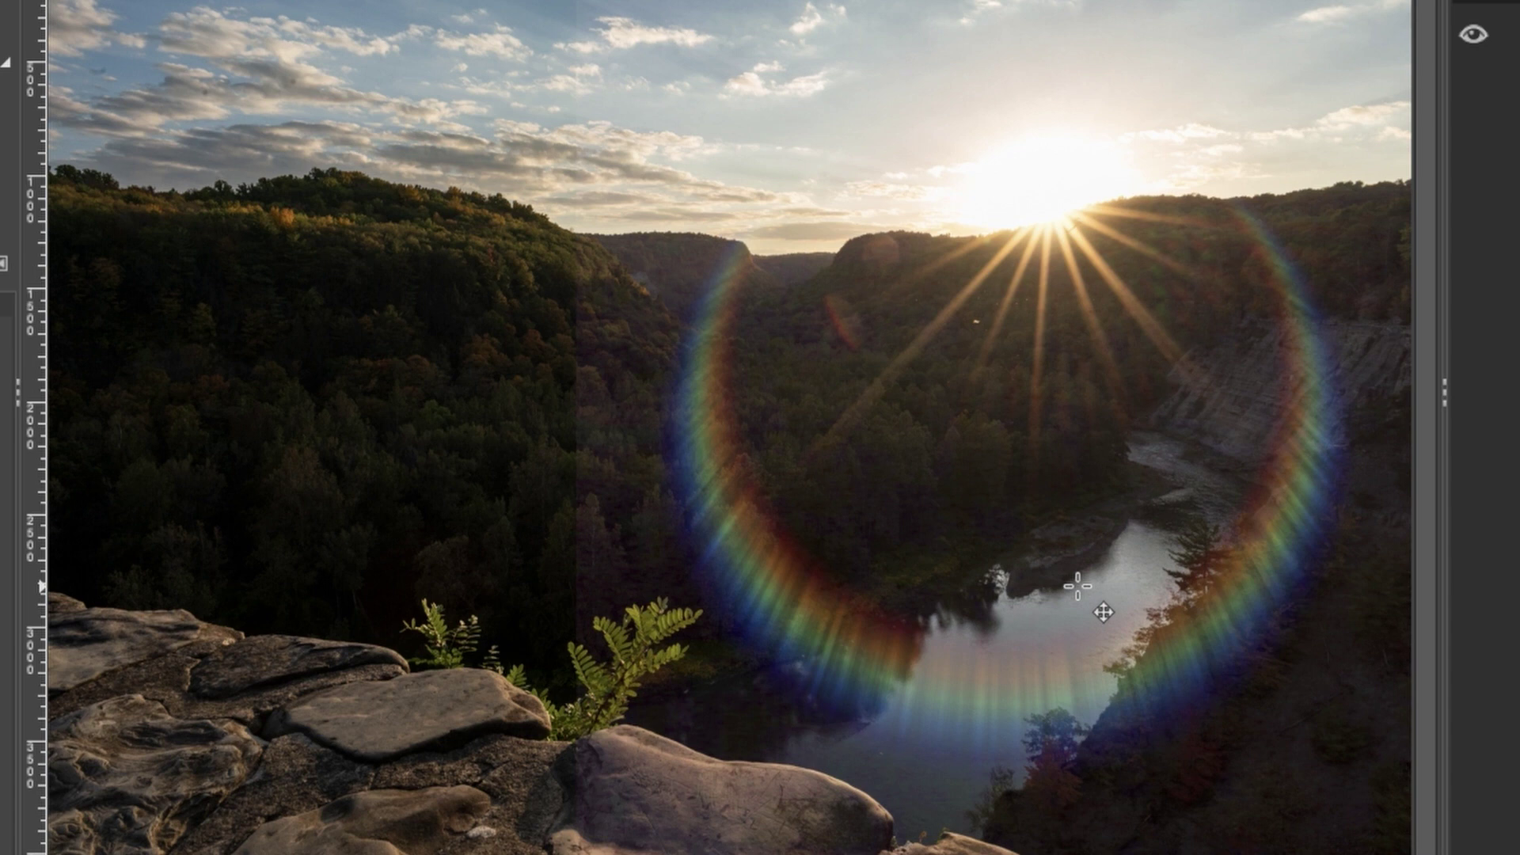
{"action": "left_click_drag", "start_coordinate": [1103, 611], "coordinate": [1199, 326]}
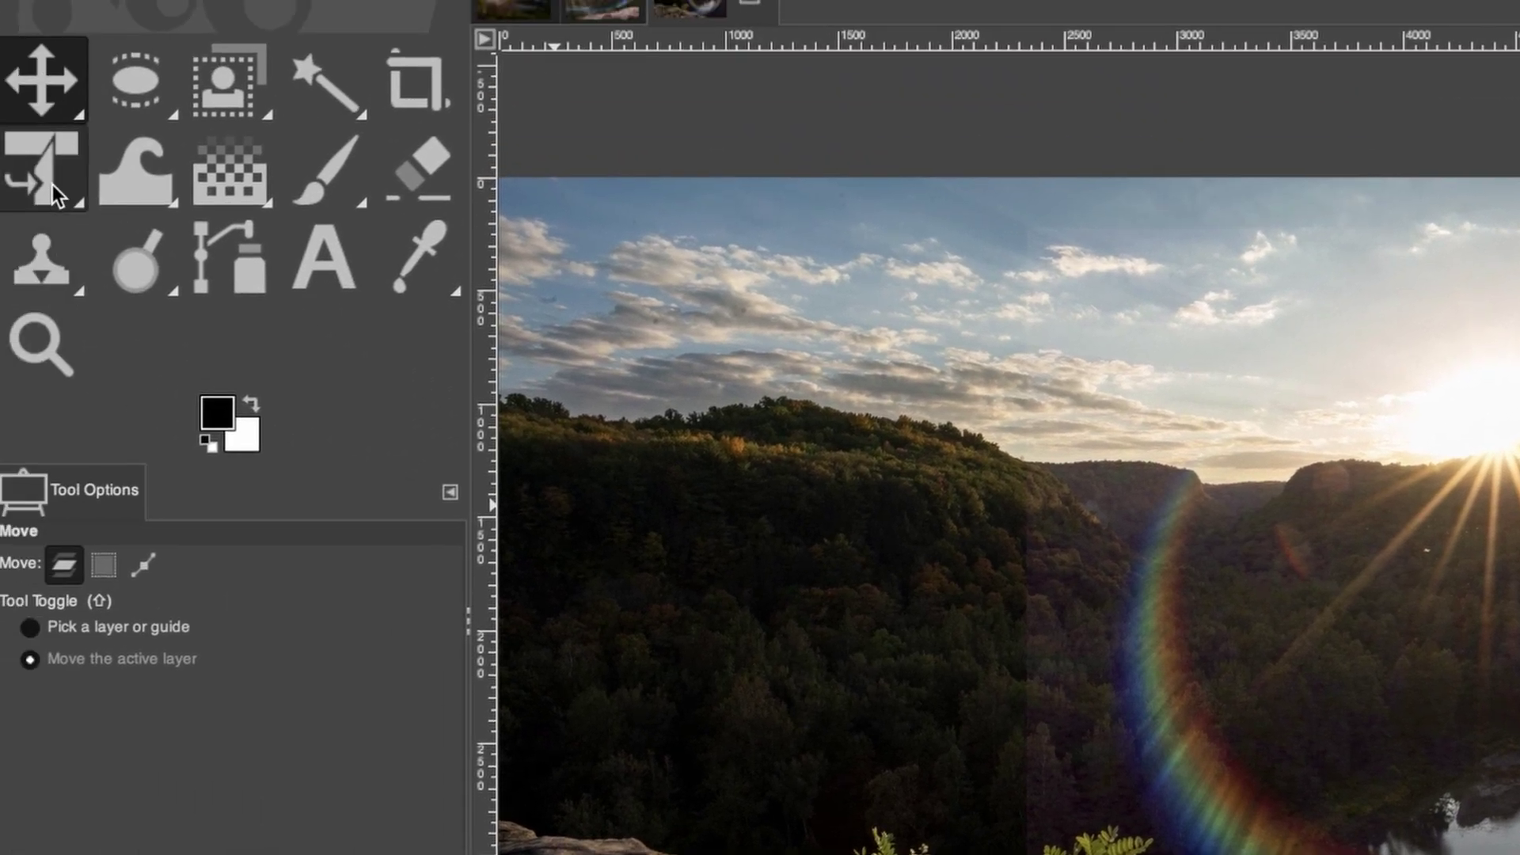
Step: Begin a Unified Transform on the rainbow halo layer and pull its two upper corners inward and down so the ring tapers in perspective
{"action": "left_click", "coordinate": [50, 179]}
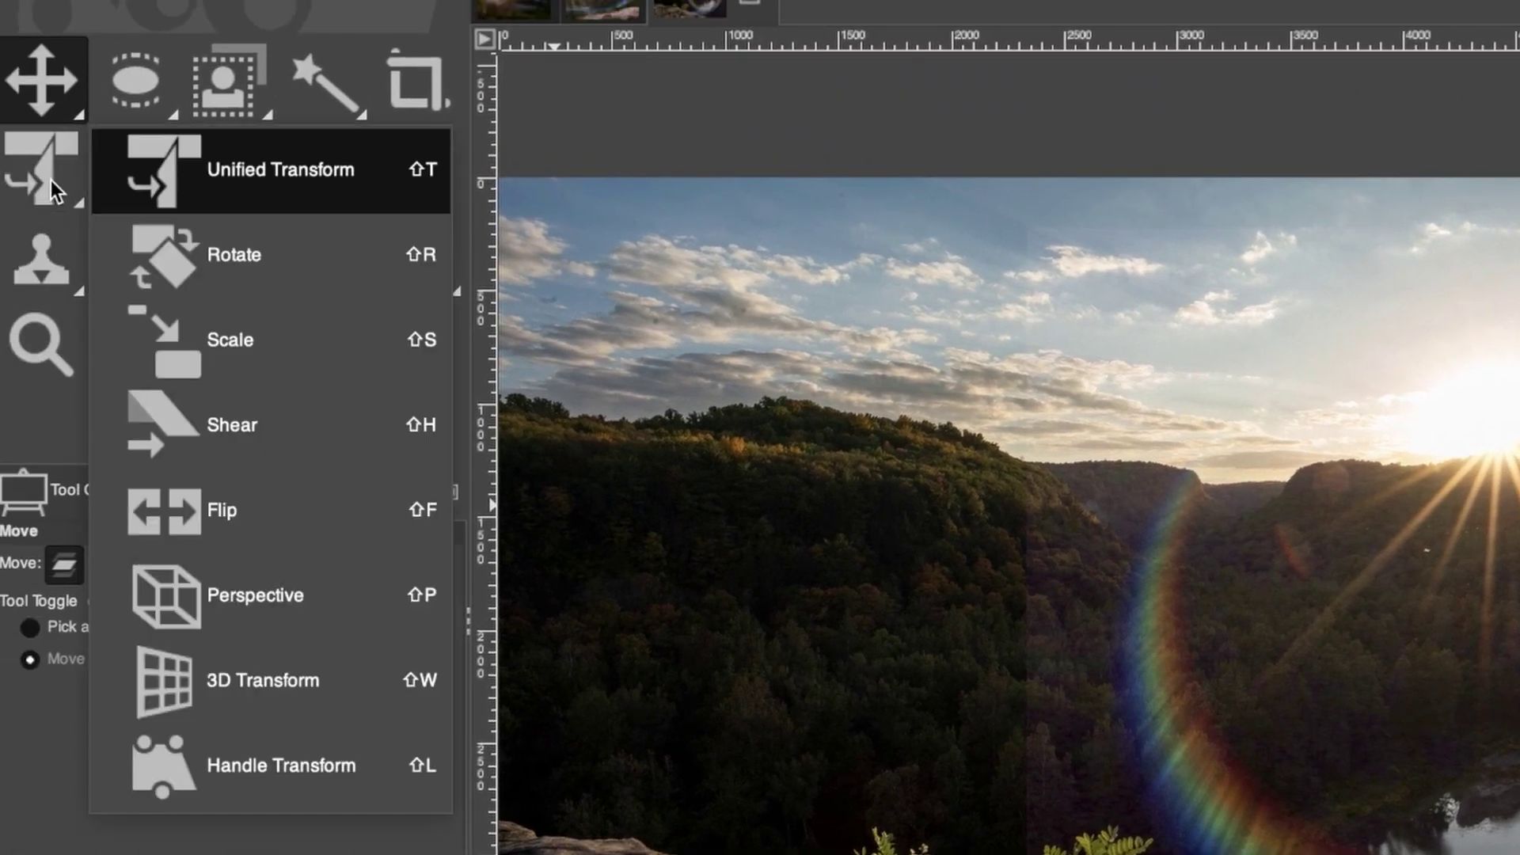
{"action": "key", "text": "Escape"}
{"action": "left_click", "coordinate": [40, 177]}
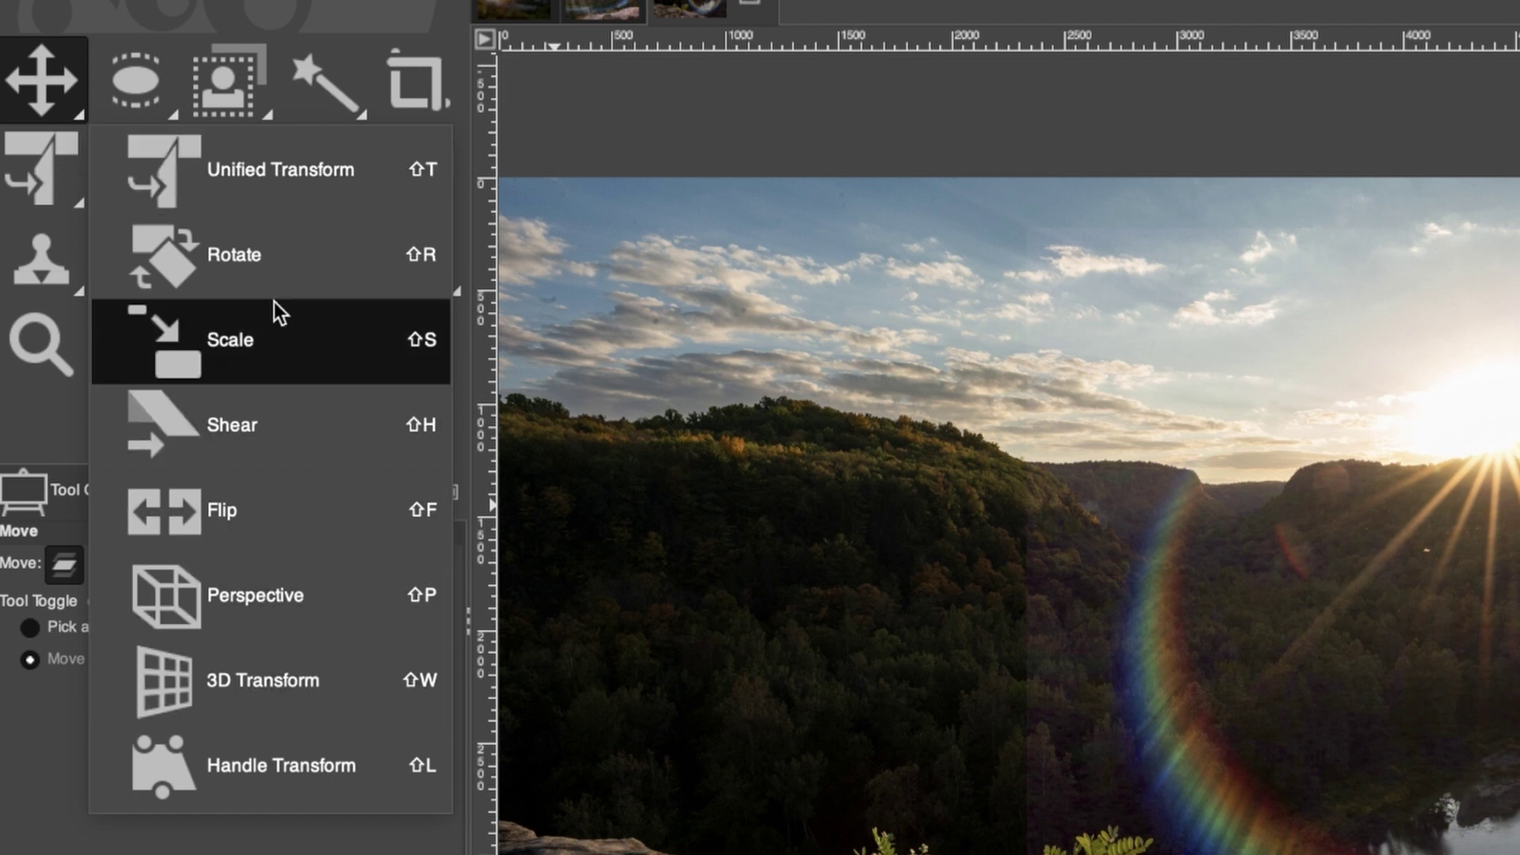
{"action": "left_click", "coordinate": [294, 176]}
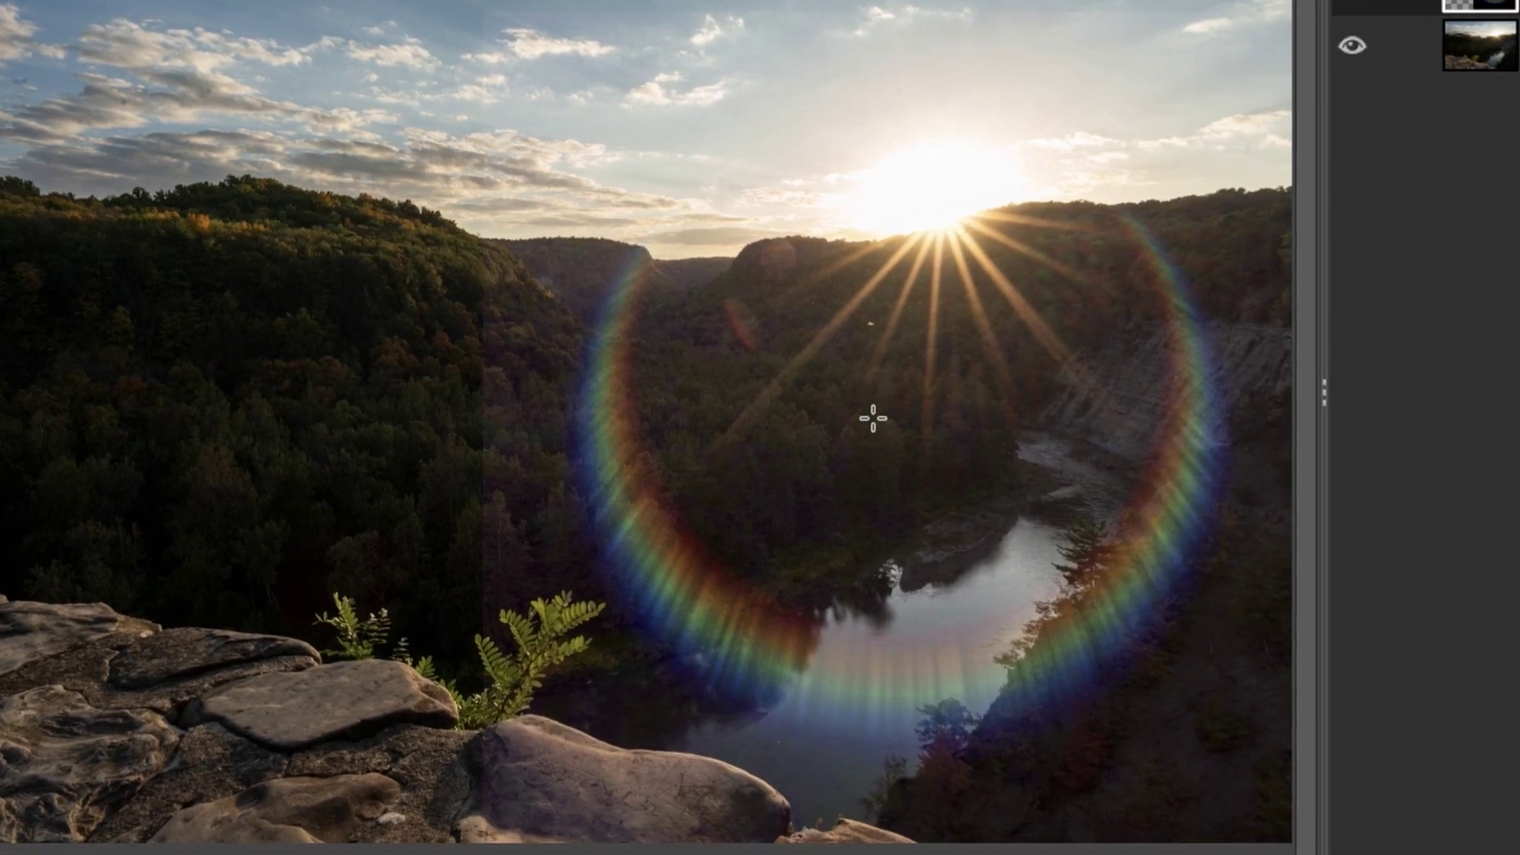
{"action": "left_click", "coordinate": [887, 406]}
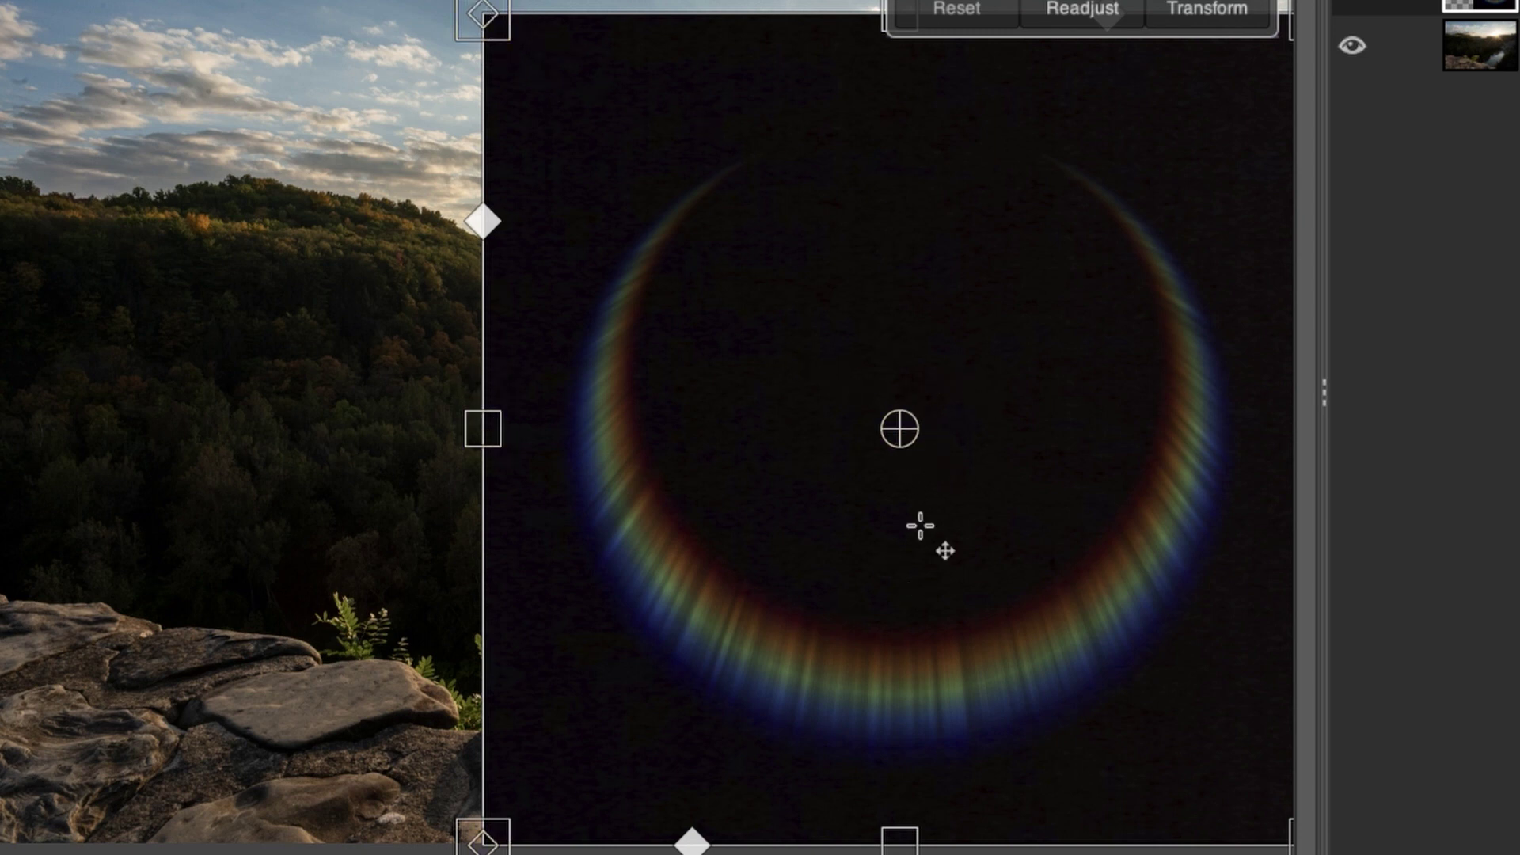
{"action": "left_click_drag", "start_coordinate": [920, 525], "coordinate": [792, 578]}
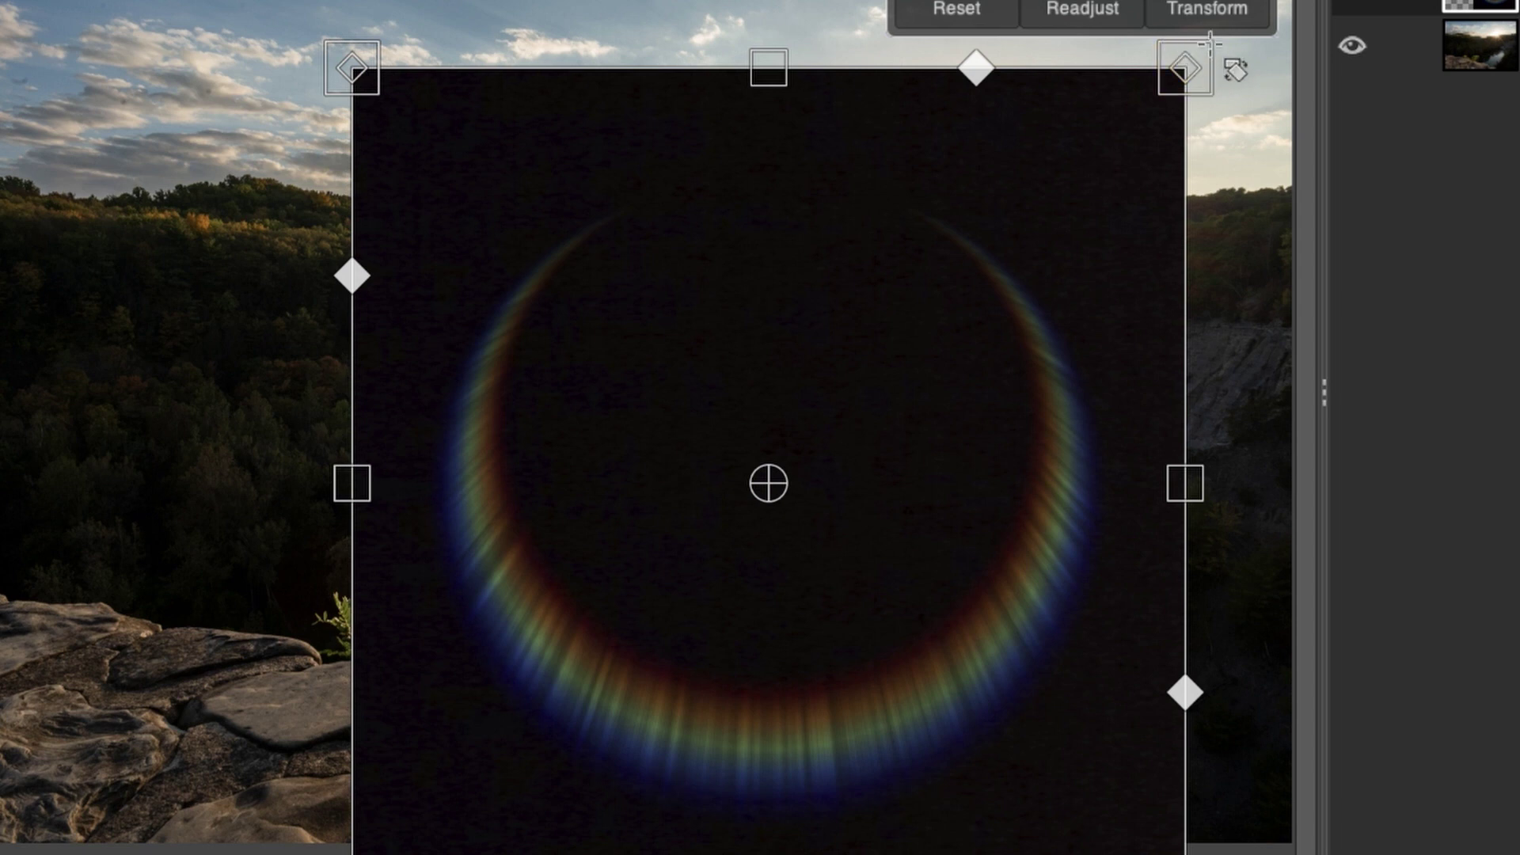
{"action": "left_click_drag", "start_coordinate": [1184, 69], "coordinate": [1078, 176]}
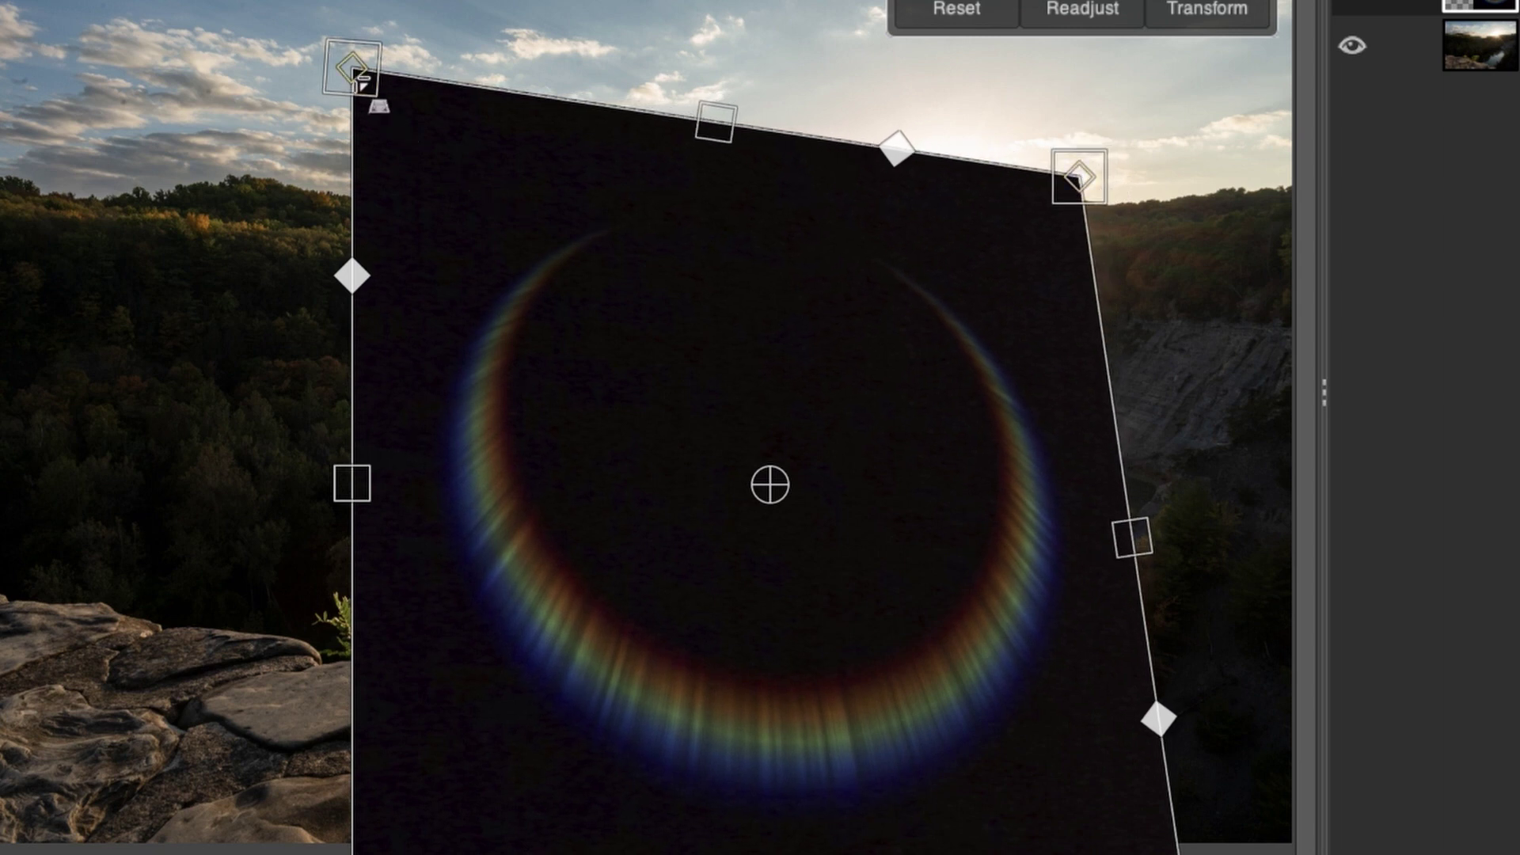
{"action": "left_click_drag", "start_coordinate": [349, 68], "coordinate": [422, 175]}
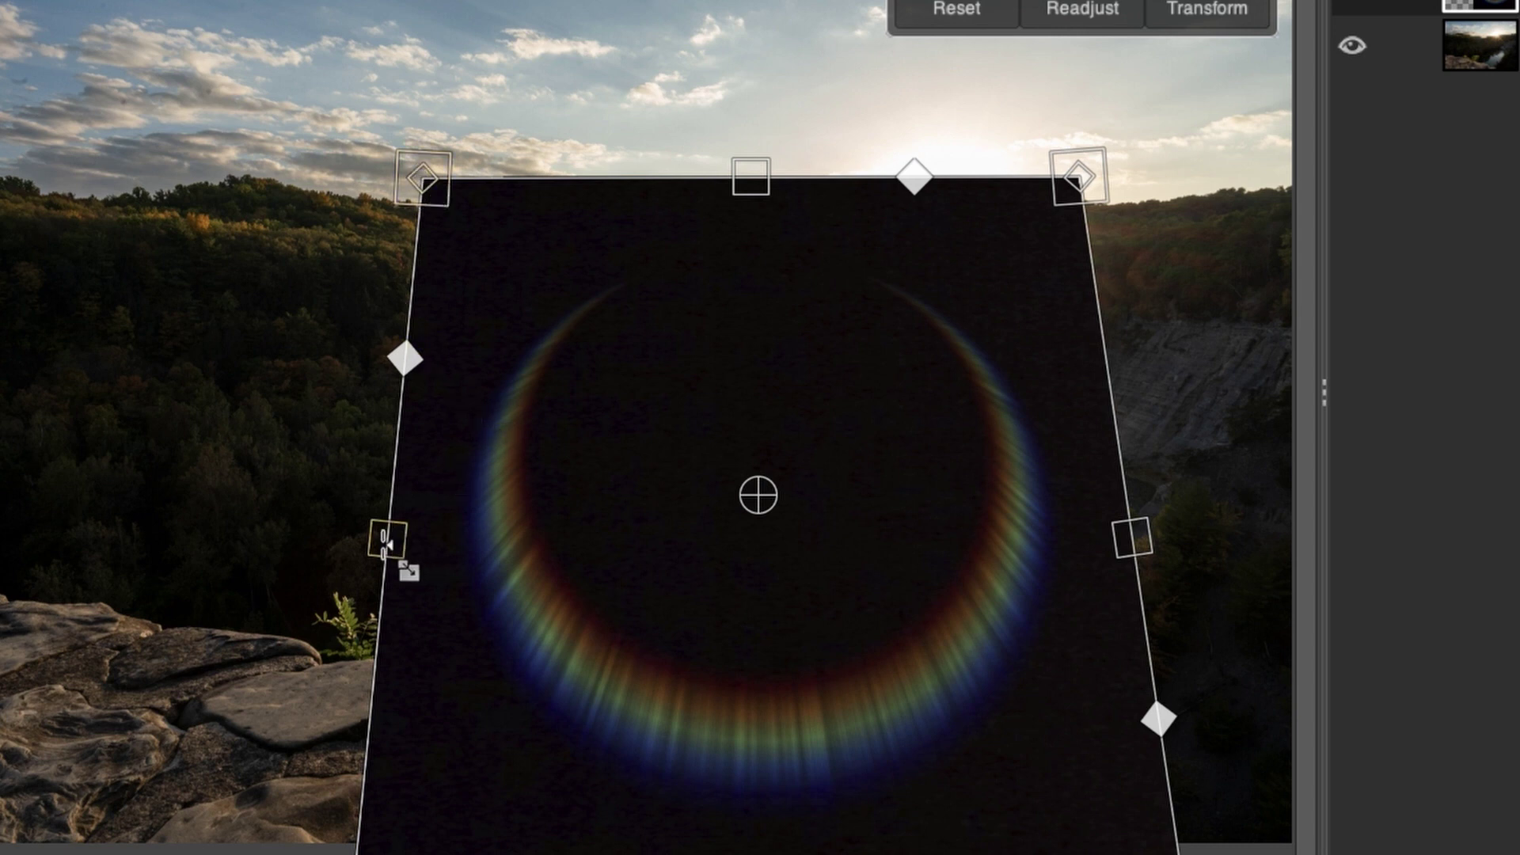
Step: Widen the tapered halo on both sides, tilt it slightly clockwise, and position the transformed ring beneath the sun
{"action": "left_click_drag", "start_coordinate": [387, 543], "coordinate": [304, 542]}
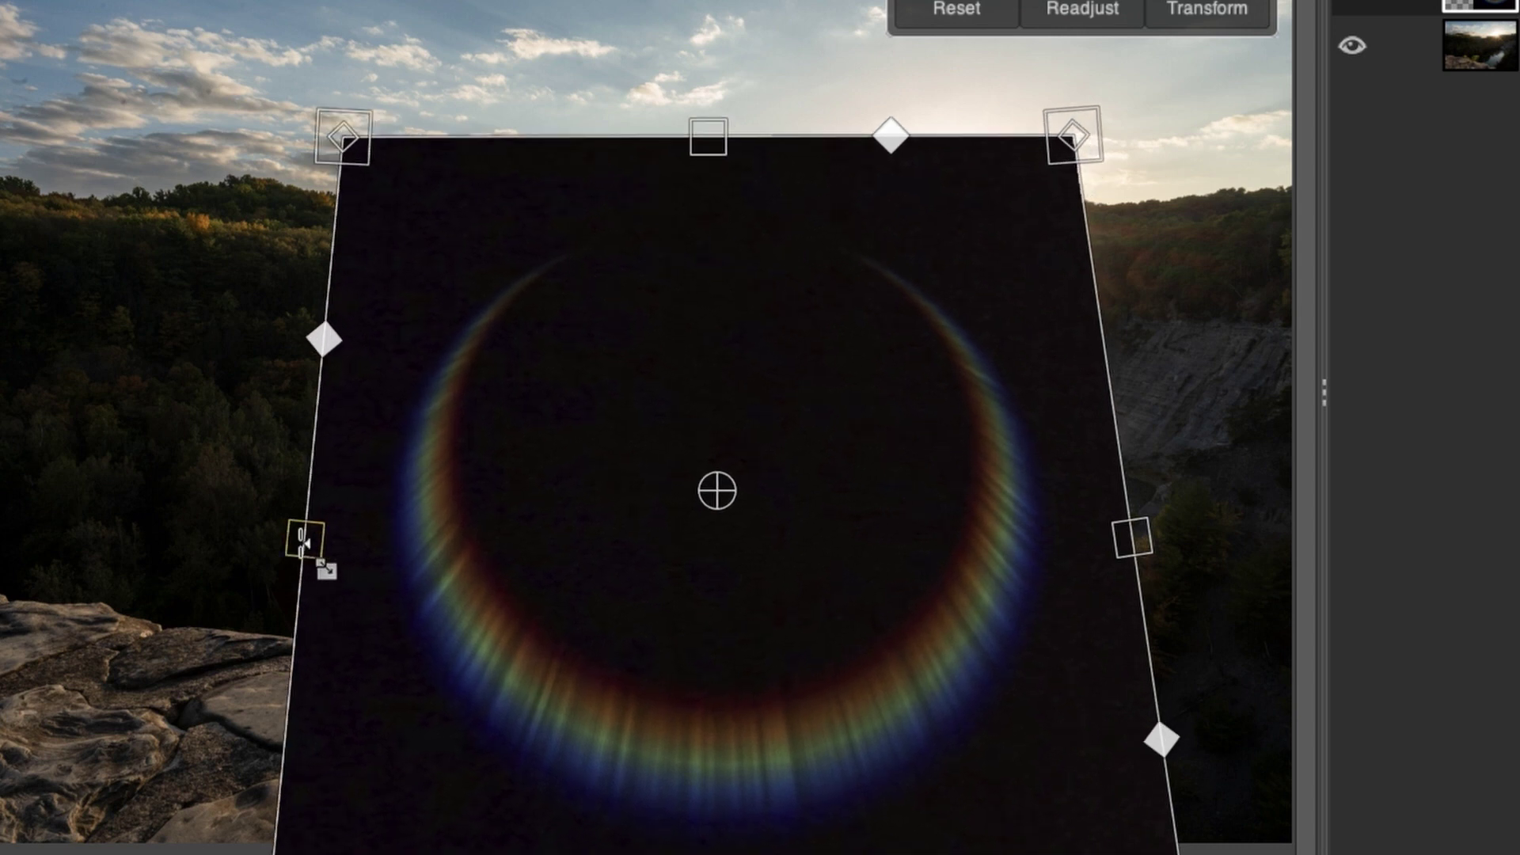
{"action": "left_click_drag", "start_coordinate": [1132, 539], "coordinate": [1152, 538]}
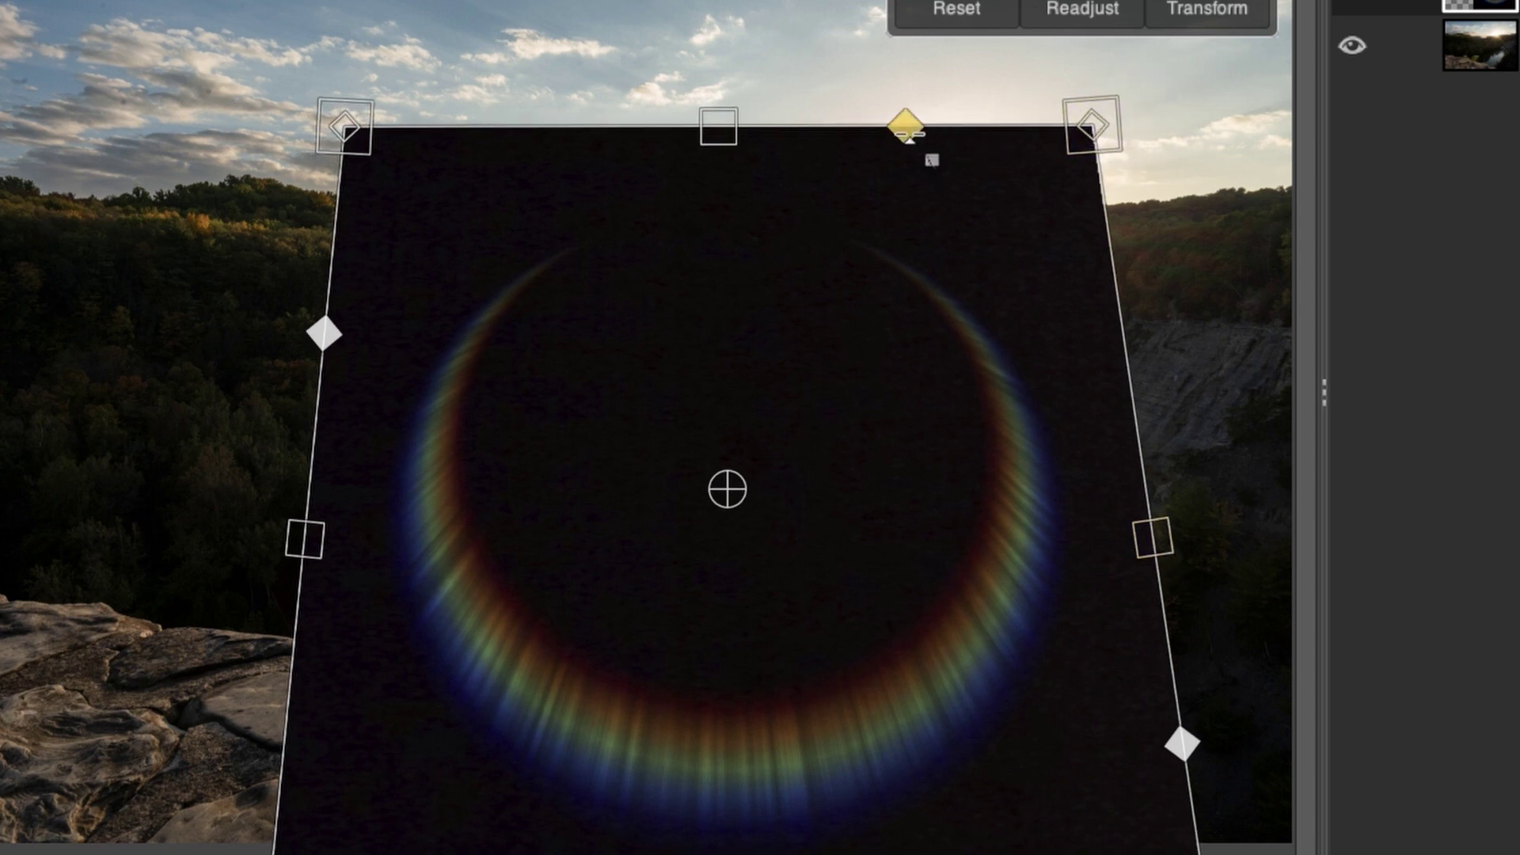
{"action": "left_click_drag", "start_coordinate": [1124, 83], "coordinate": [1155, 129]}
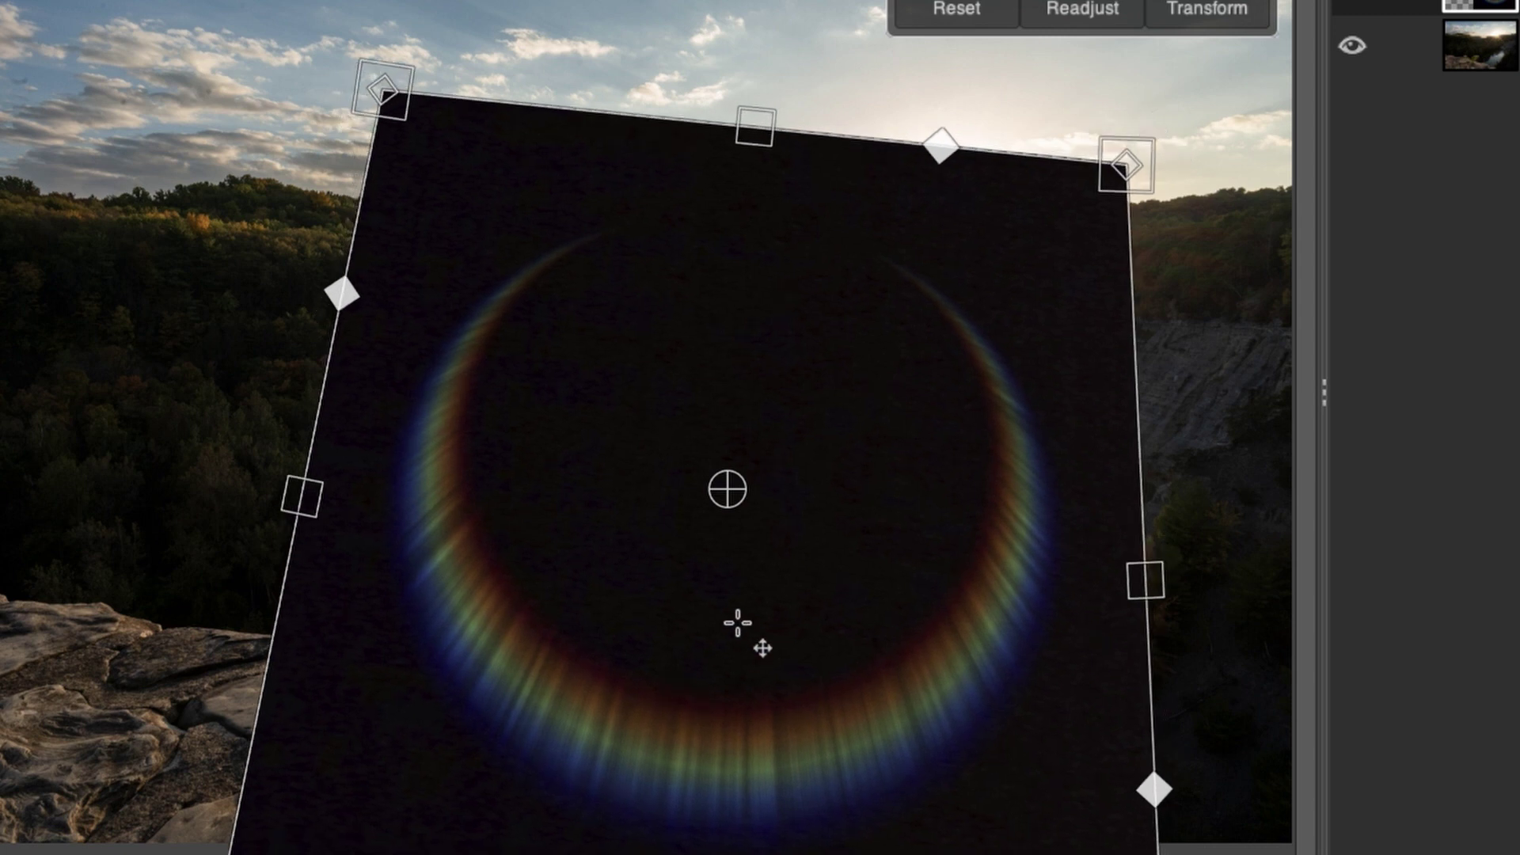
{"action": "left_click_drag", "start_coordinate": [740, 621], "coordinate": [860, 524]}
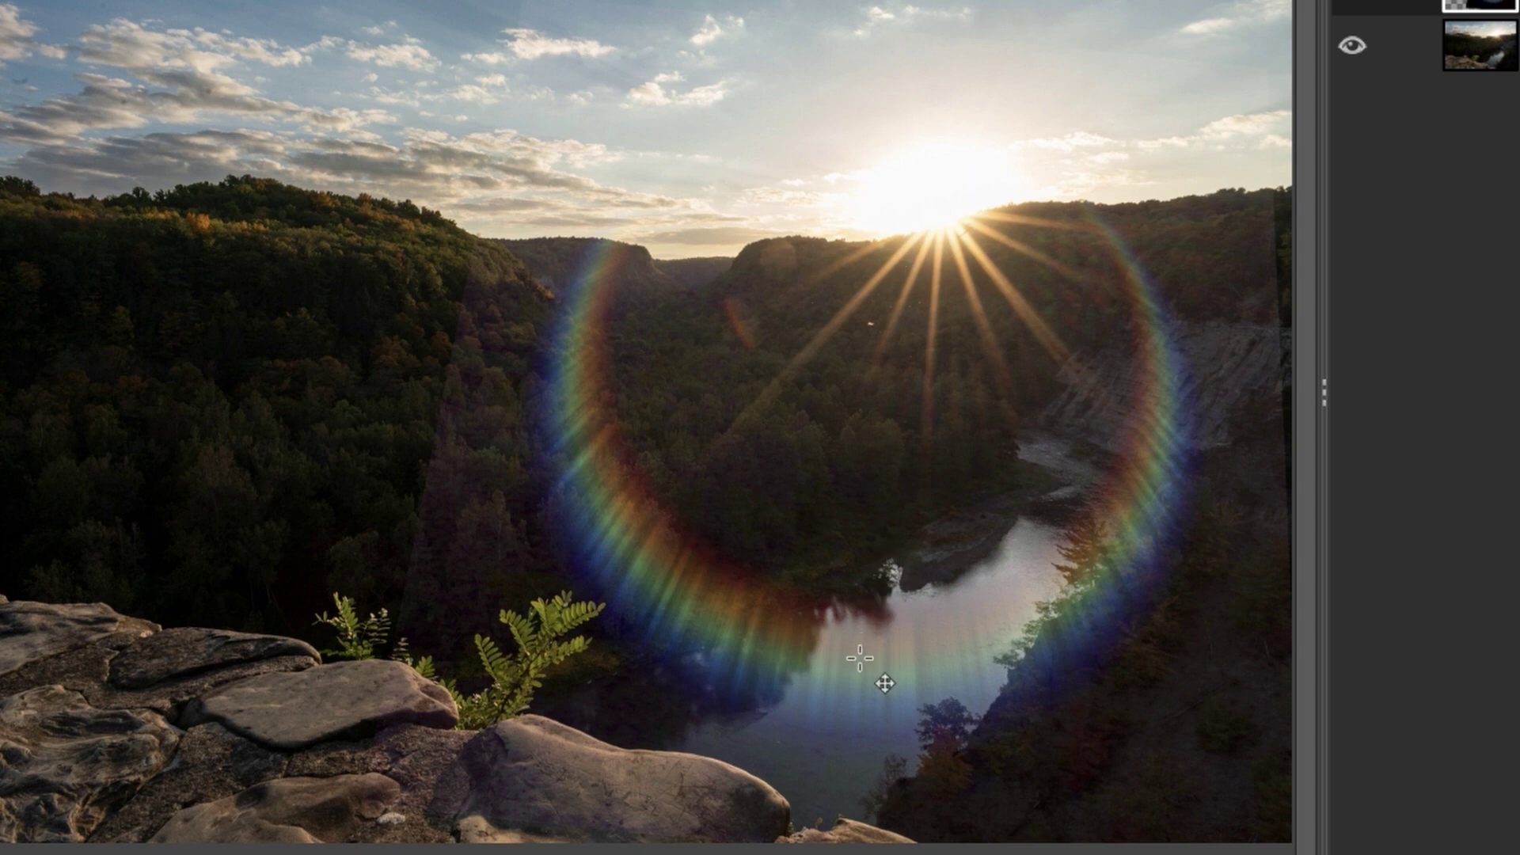
{"action": "left_click_drag", "start_coordinate": [858, 659], "coordinate": [911, 612]}
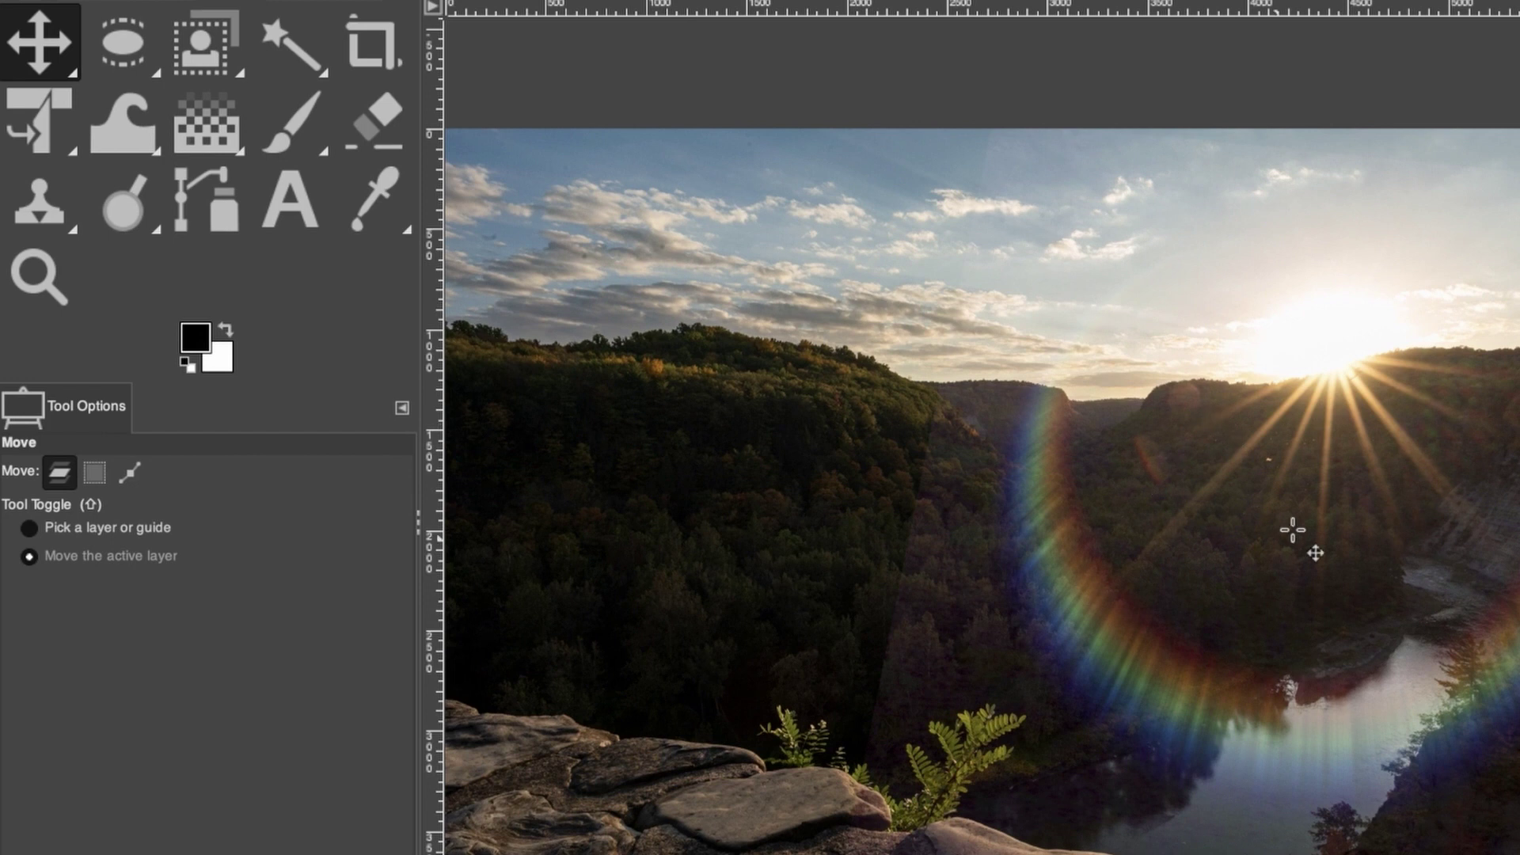
Step: Rotate the halo layer about 7.2 degrees clockwise around its centre
{"action": "left_click", "coordinate": [35, 107]}
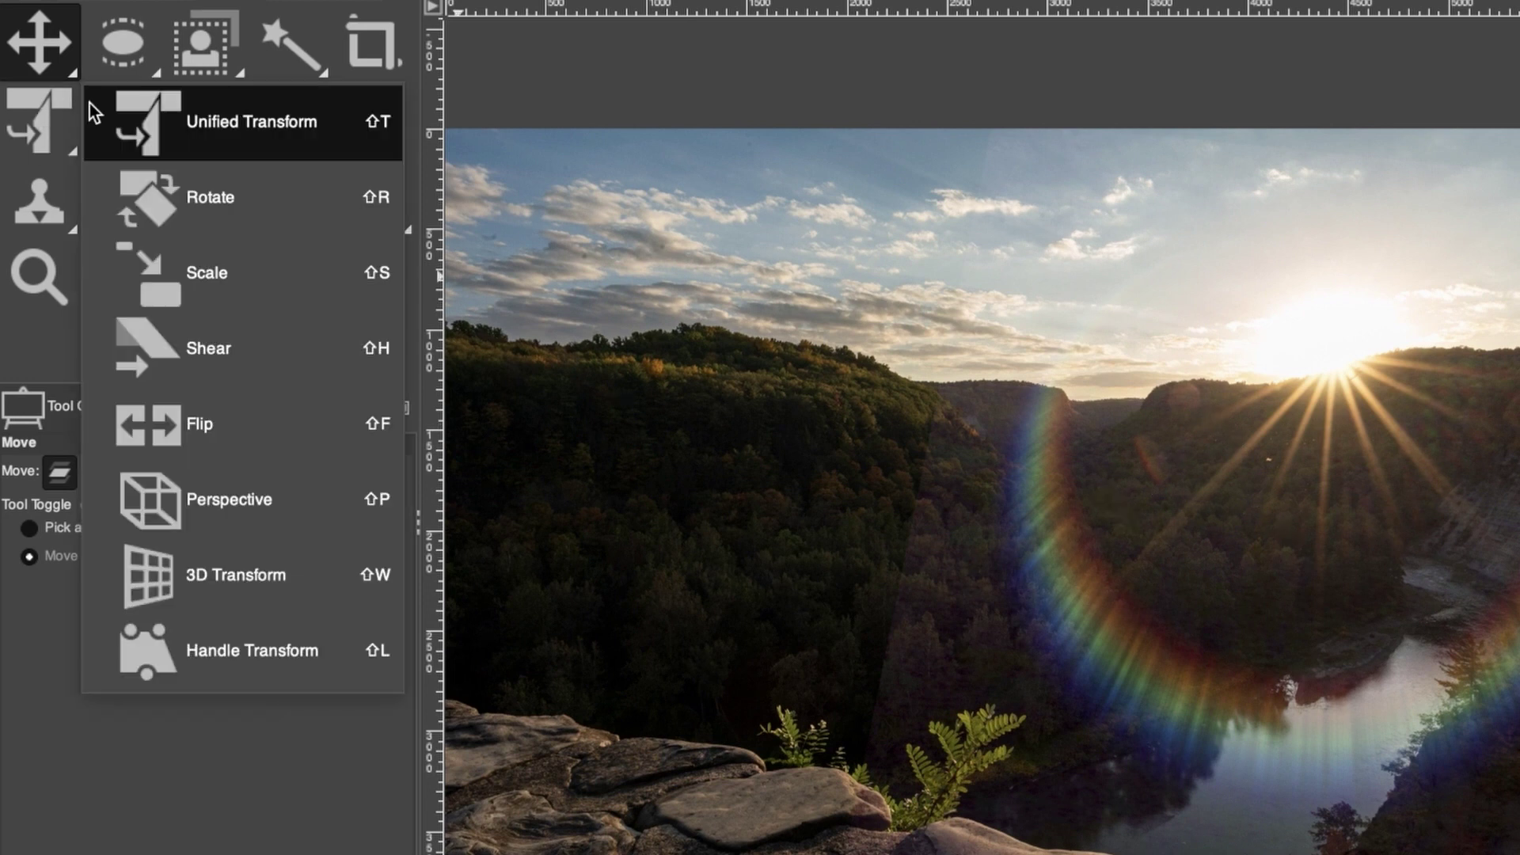
{"action": "left_click", "coordinate": [224, 198]}
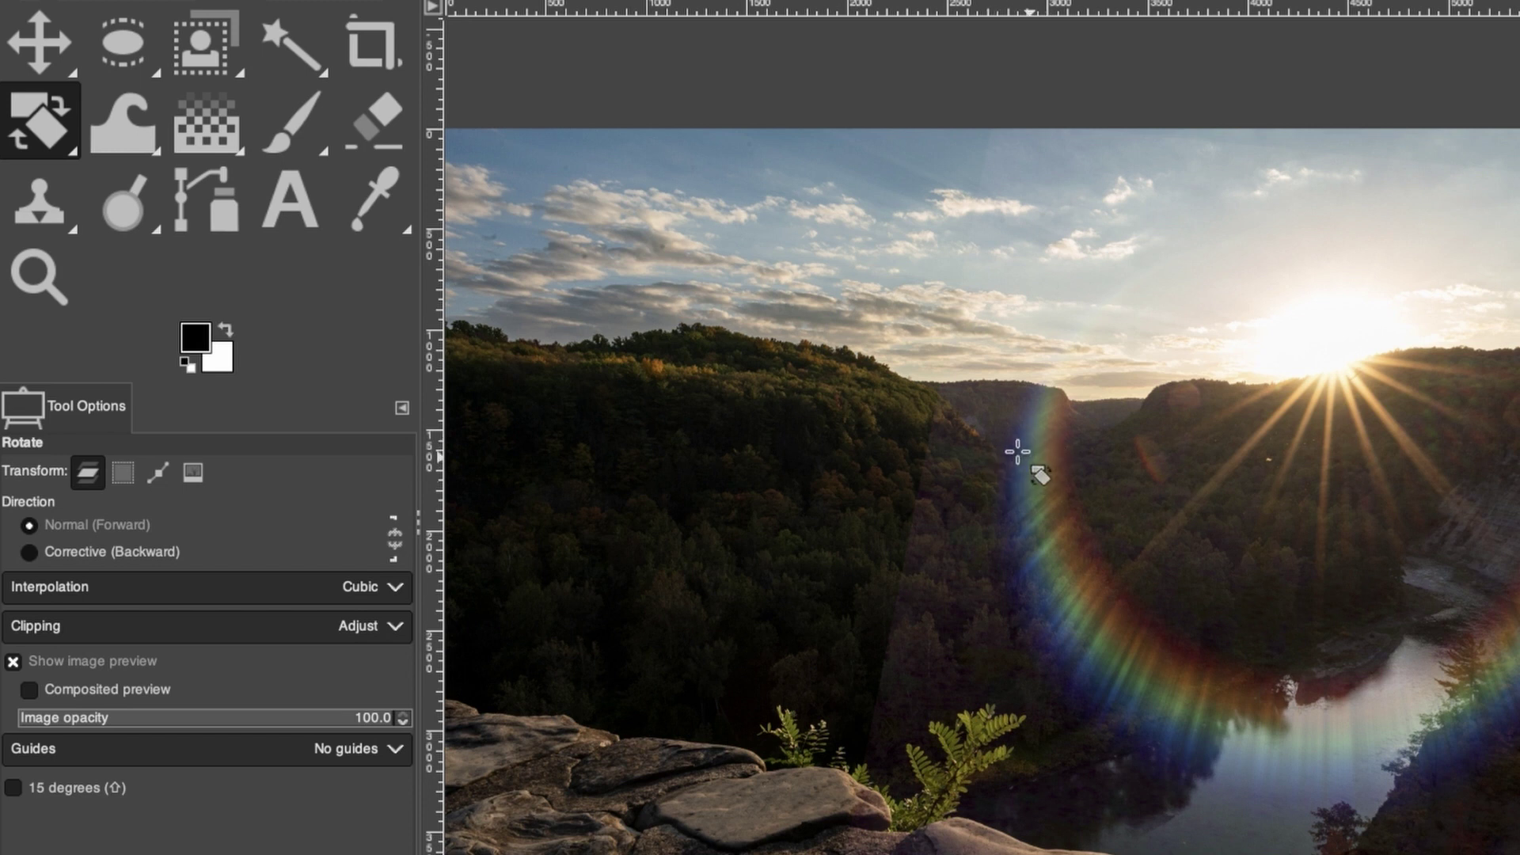
{"action": "mouse_move", "coordinate": [1018, 448]}
{"action": "left_mouse_down"}
{"action": "mouse_move", "coordinate": [1004, 520]}
{"action": "mouse_move", "coordinate": [1016, 433]}
{"action": "left_mouse_up"}
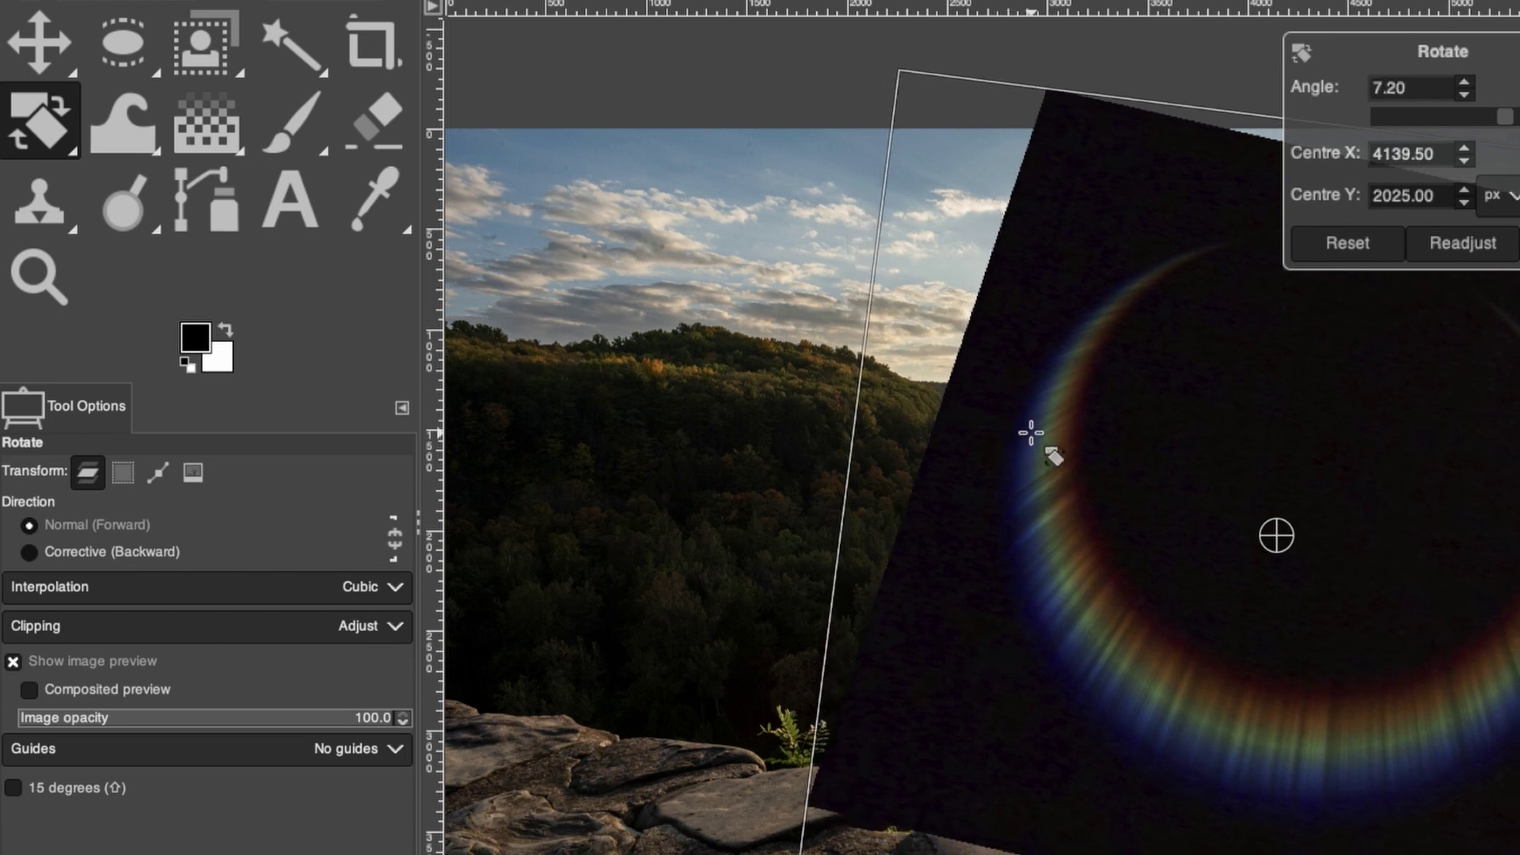
{"action": "key", "text": "Return"}
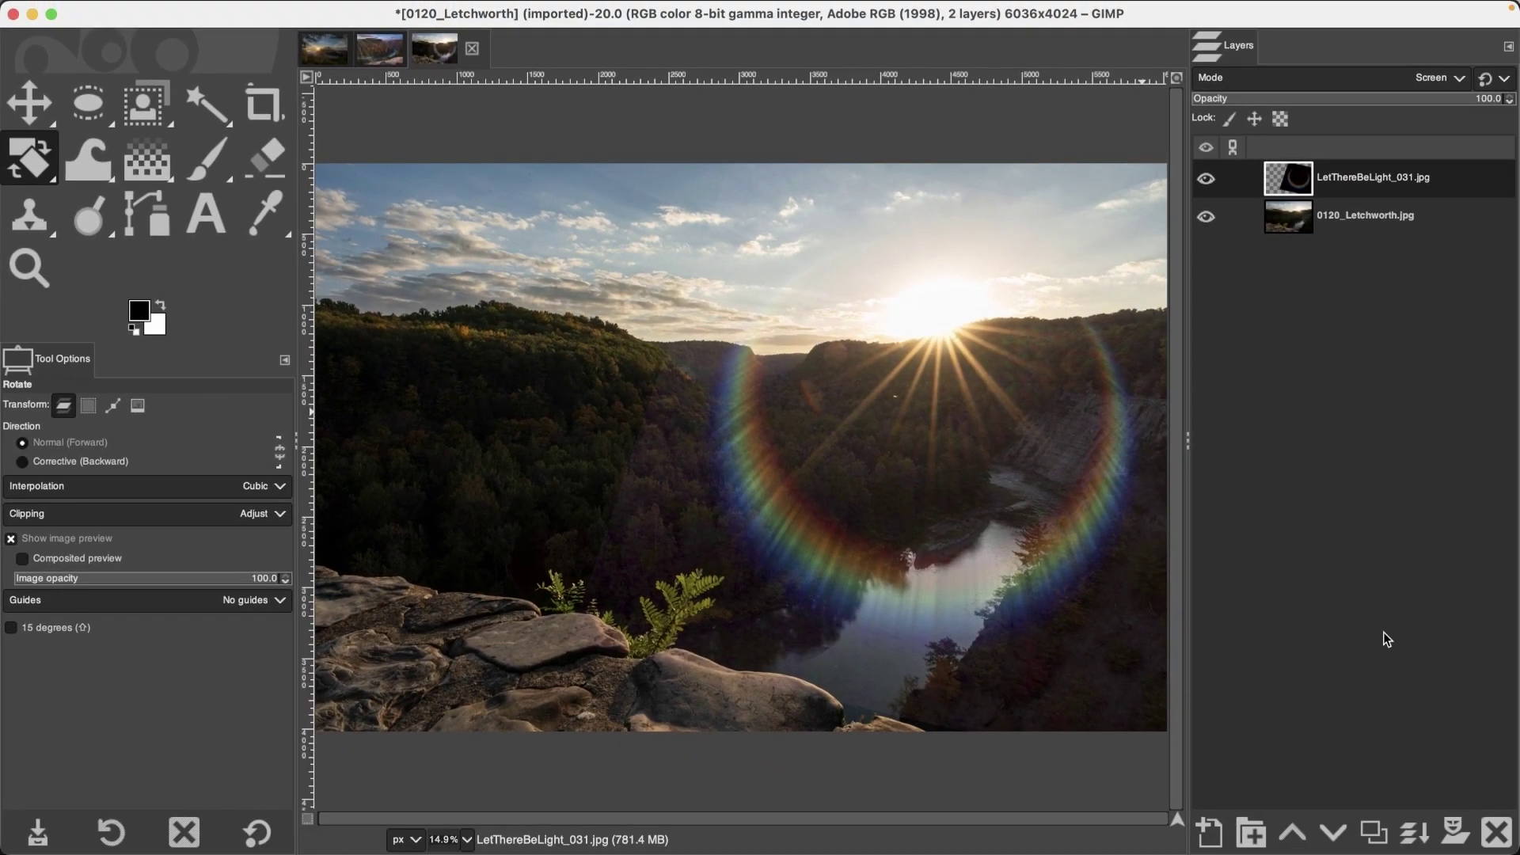
Step: Add a white layer mask to the halo layer and paint black around the ring with a 905 px brush at hardness 0
{"action": "left_click", "coordinate": [1457, 829]}
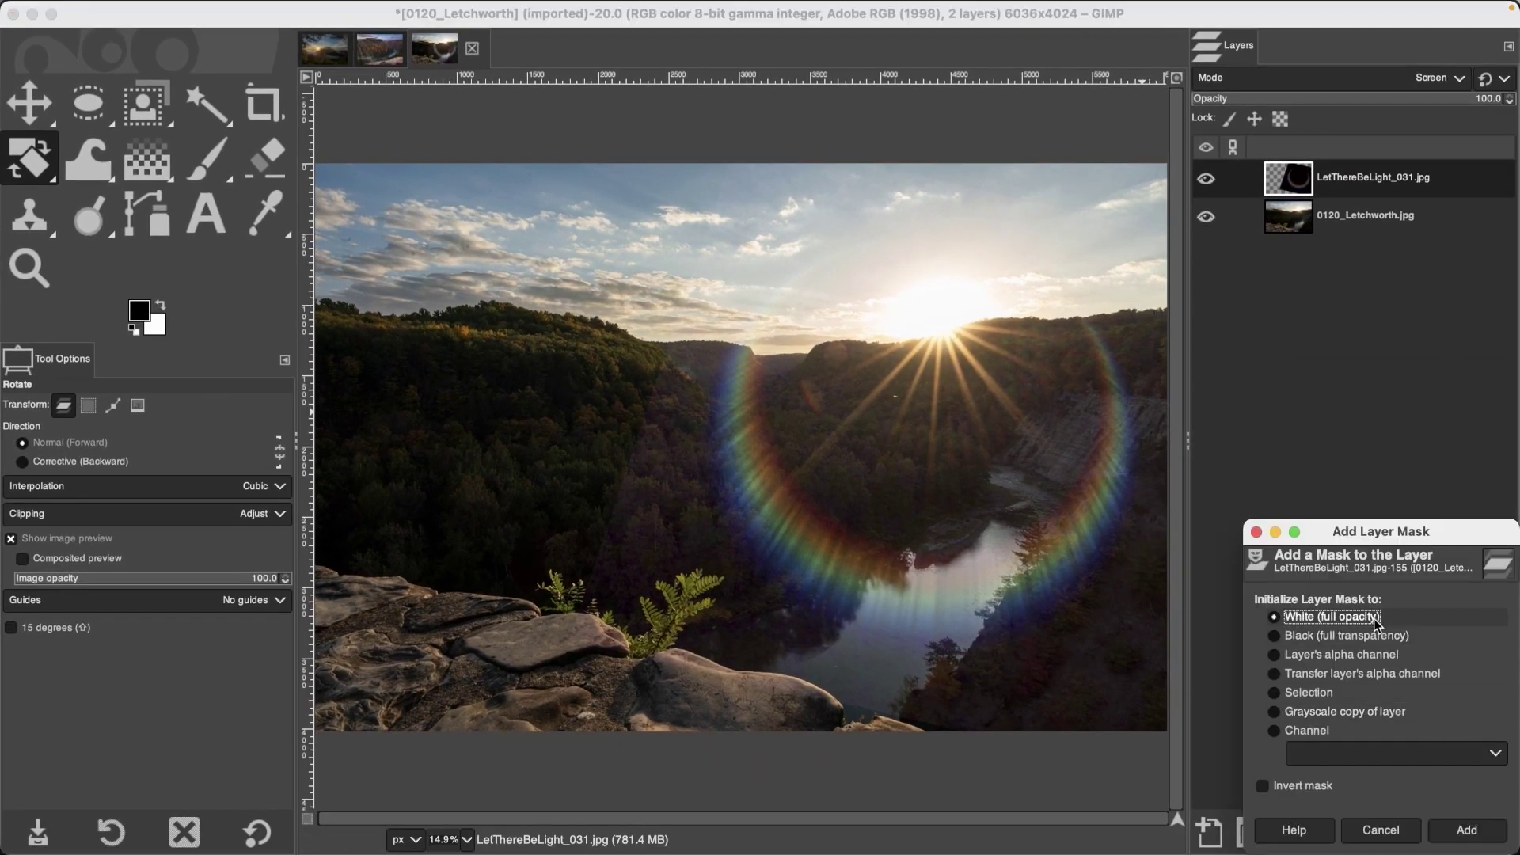
{"action": "left_click", "coordinate": [1466, 830]}
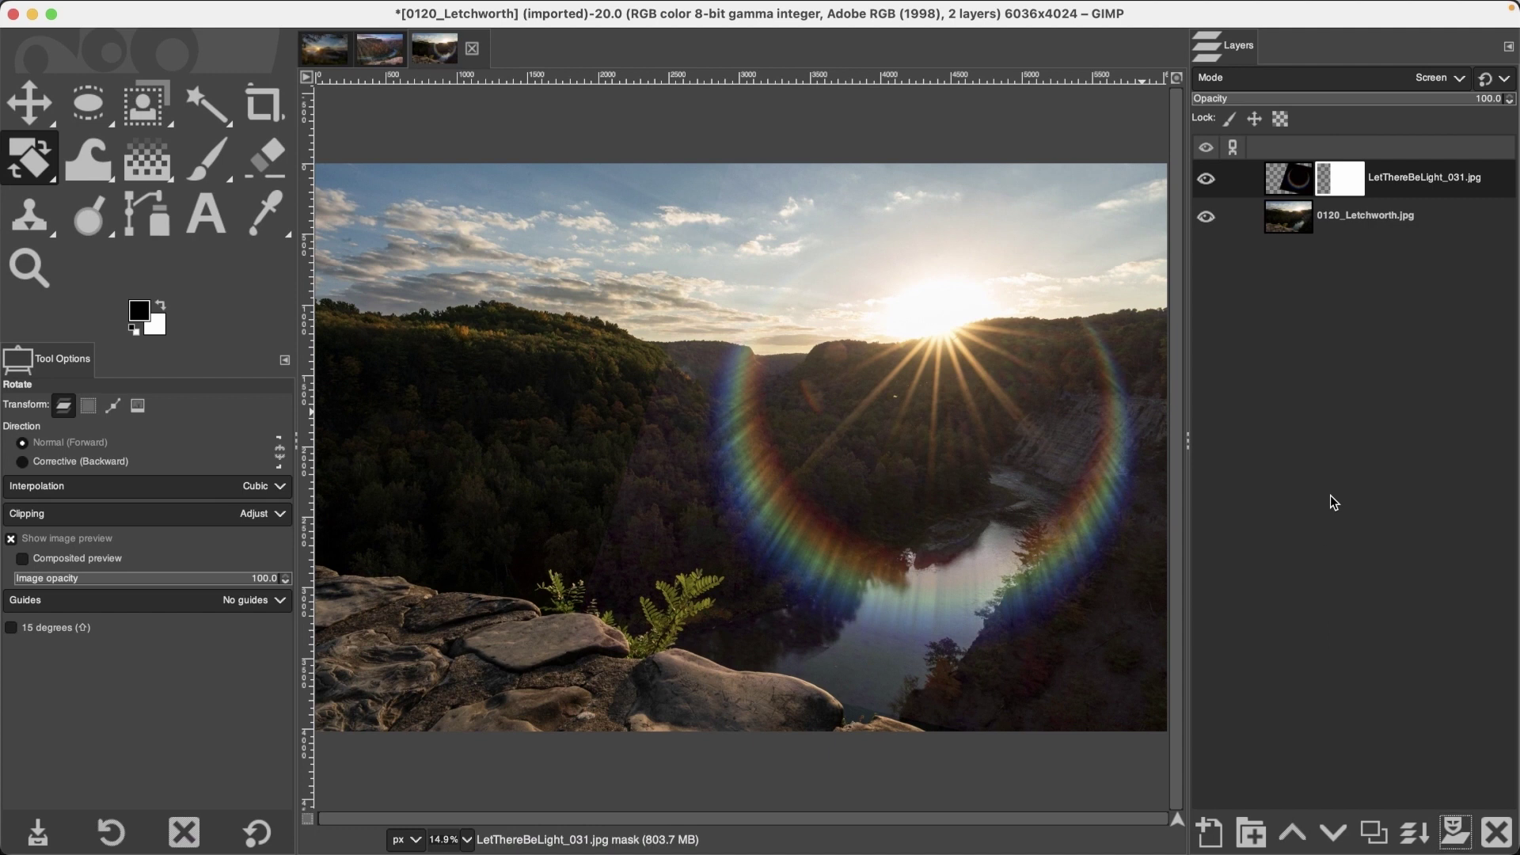
{"action": "left_click", "coordinate": [208, 166]}
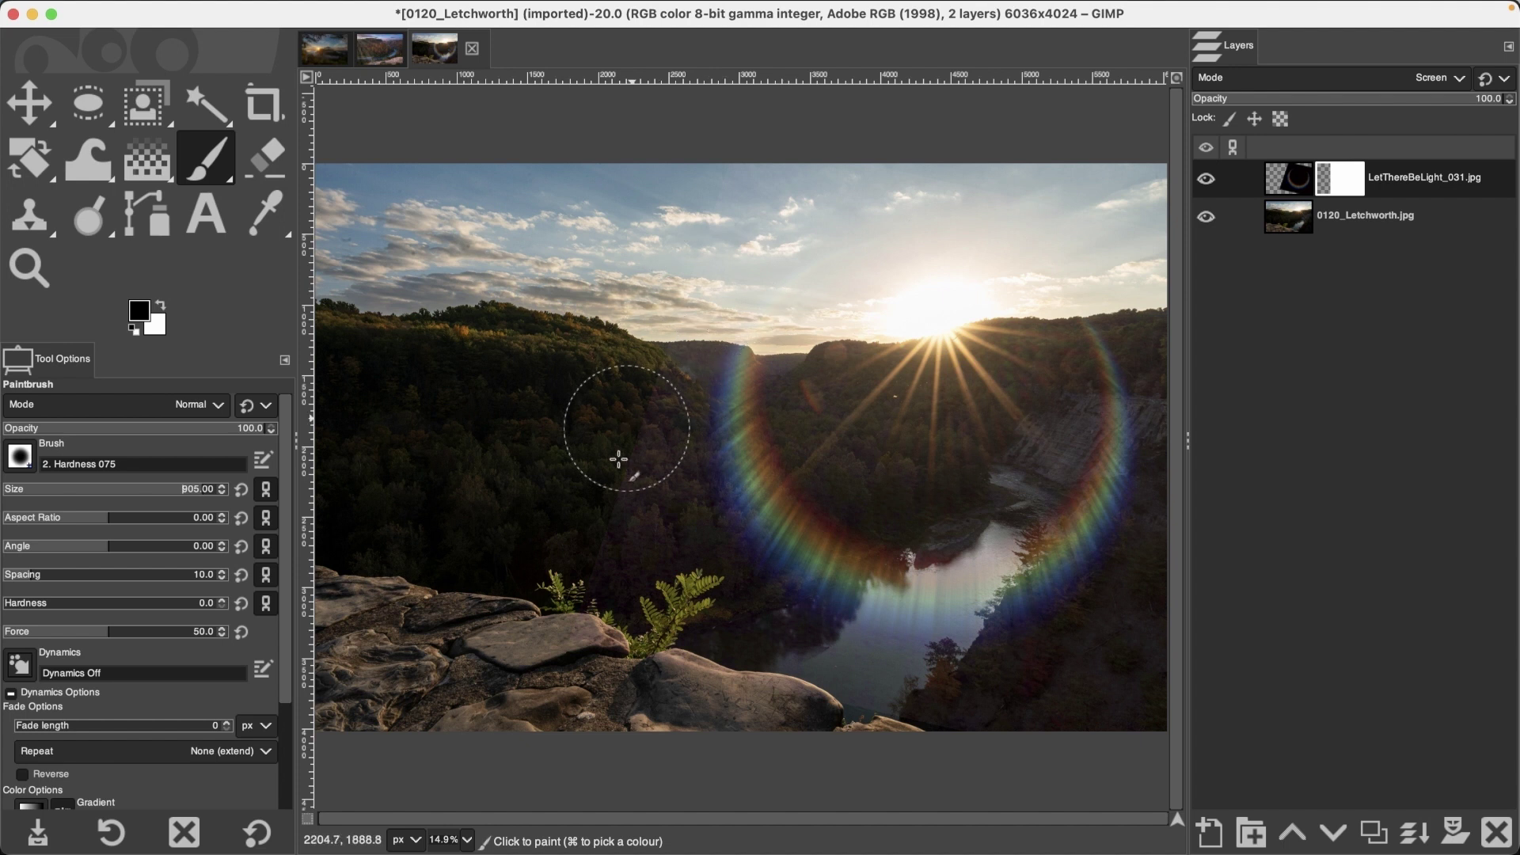
{"action": "left_click", "coordinate": [109, 603]}
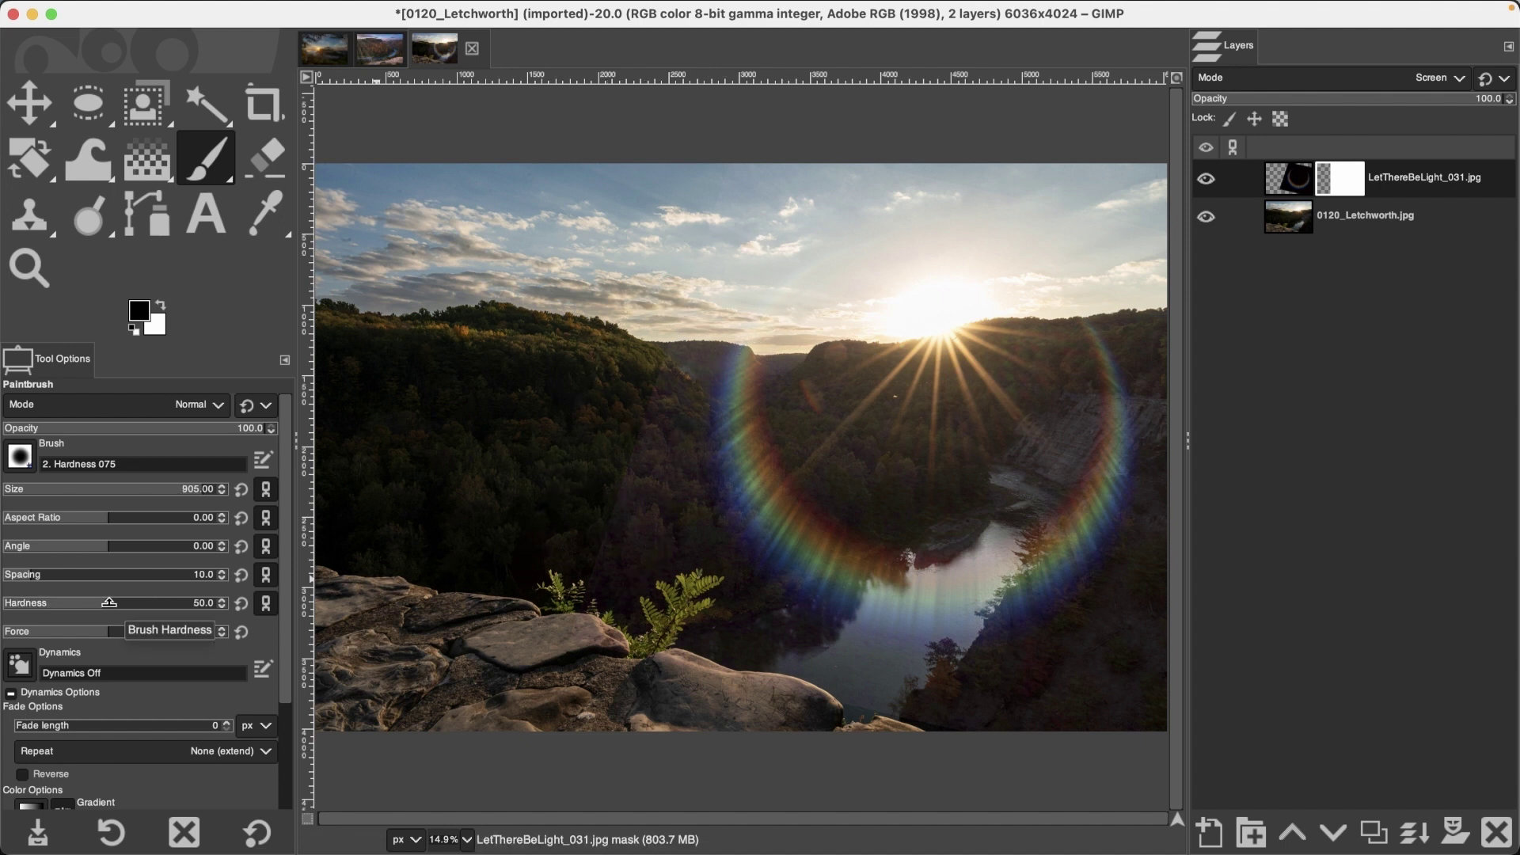
{"action": "left_click_drag", "start_coordinate": [108, 603], "coordinate": [3, 604]}
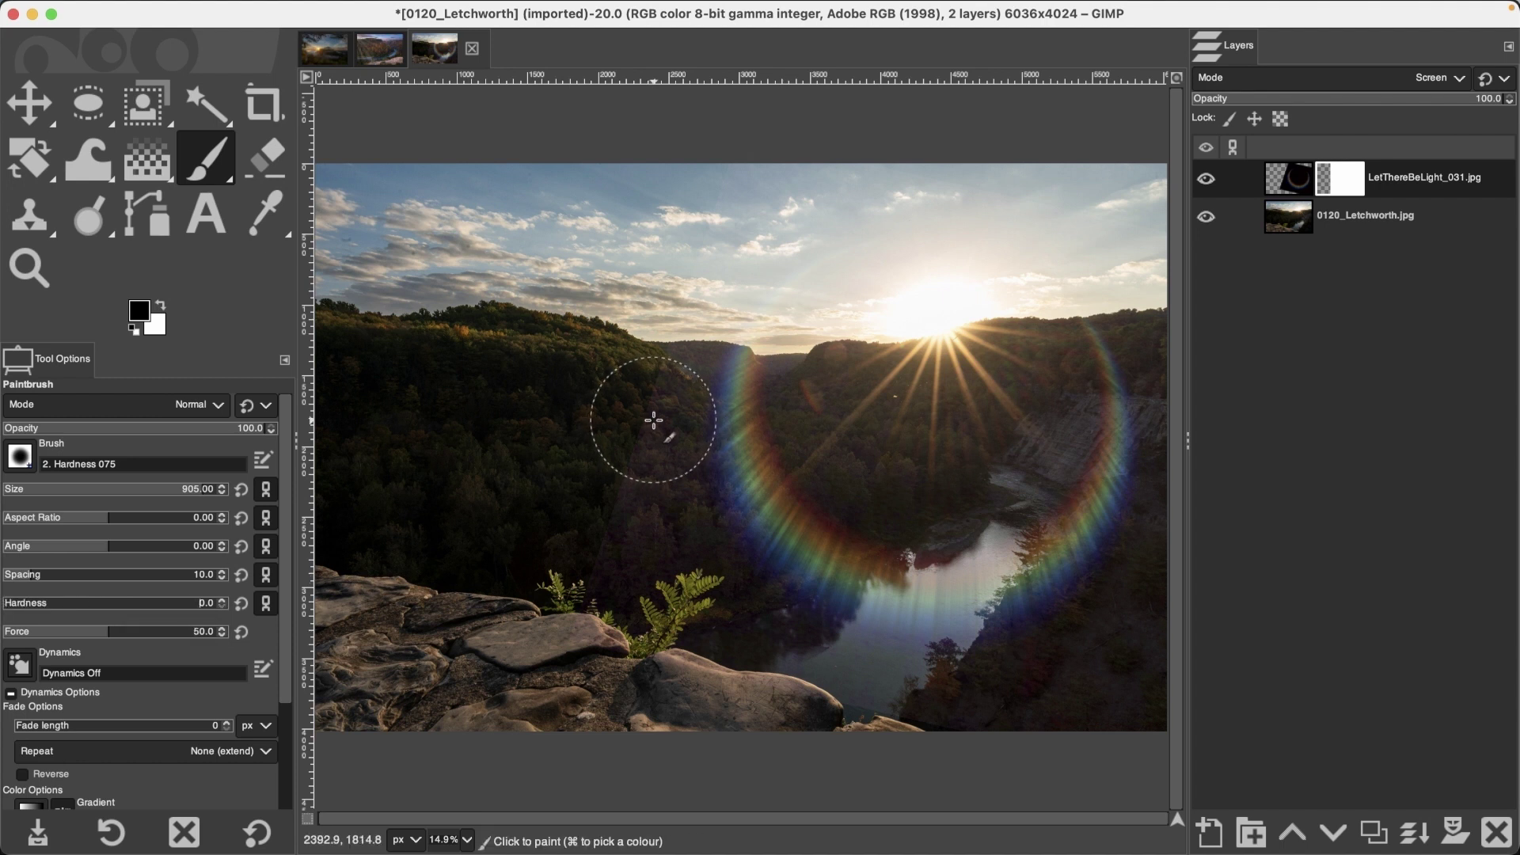
{"action": "left_click", "coordinate": [736, 194]}
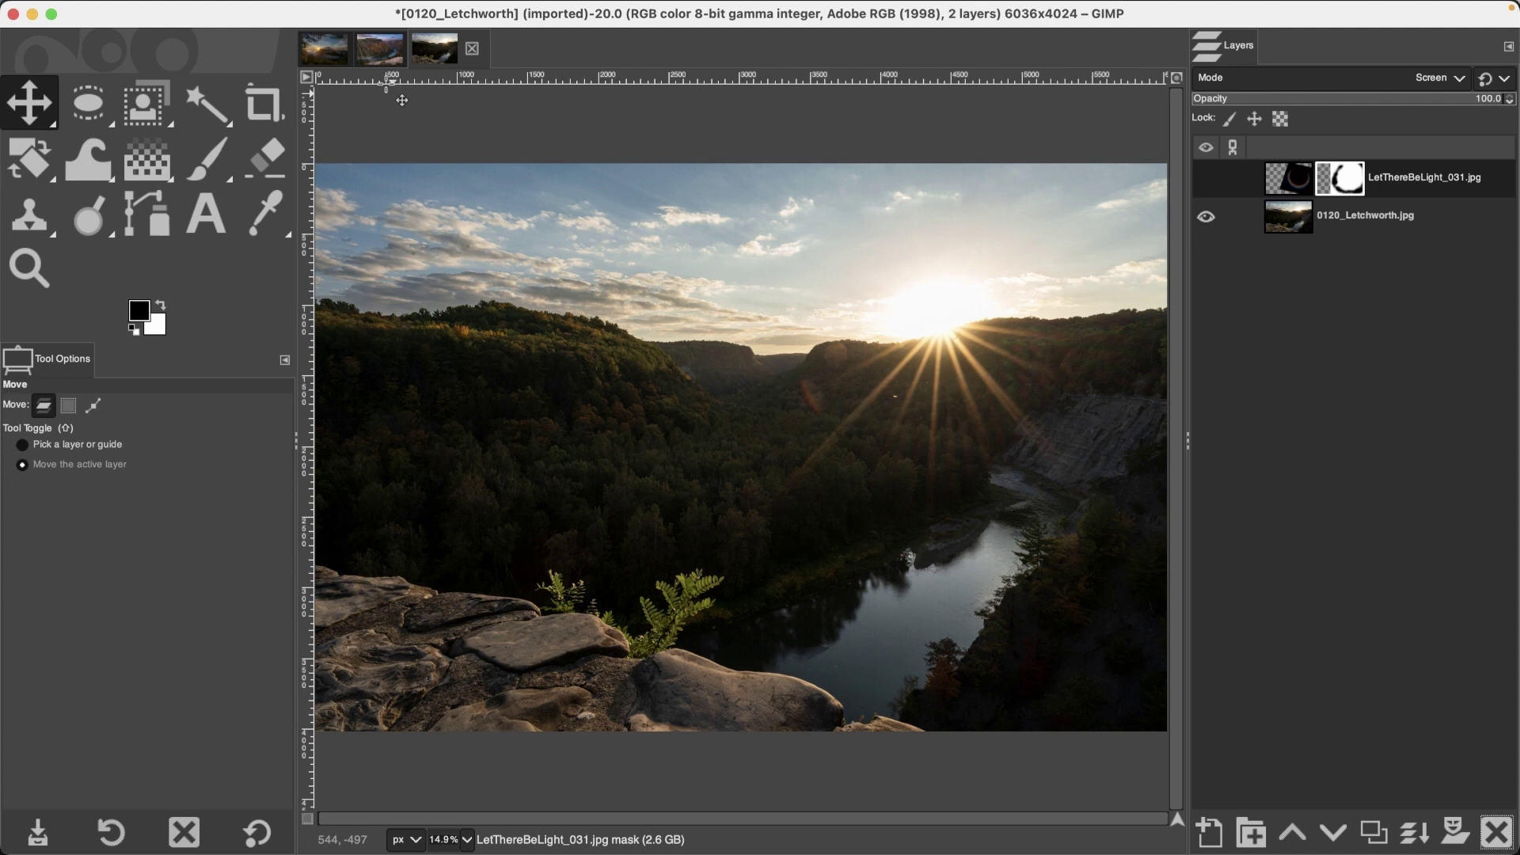
Step: In the 0066_Letchworth image, hide both LetThereBeLight_64 layers and make the 0066_Letchworth.jpg photo layer active
{"action": "left_click", "coordinate": [380, 49]}
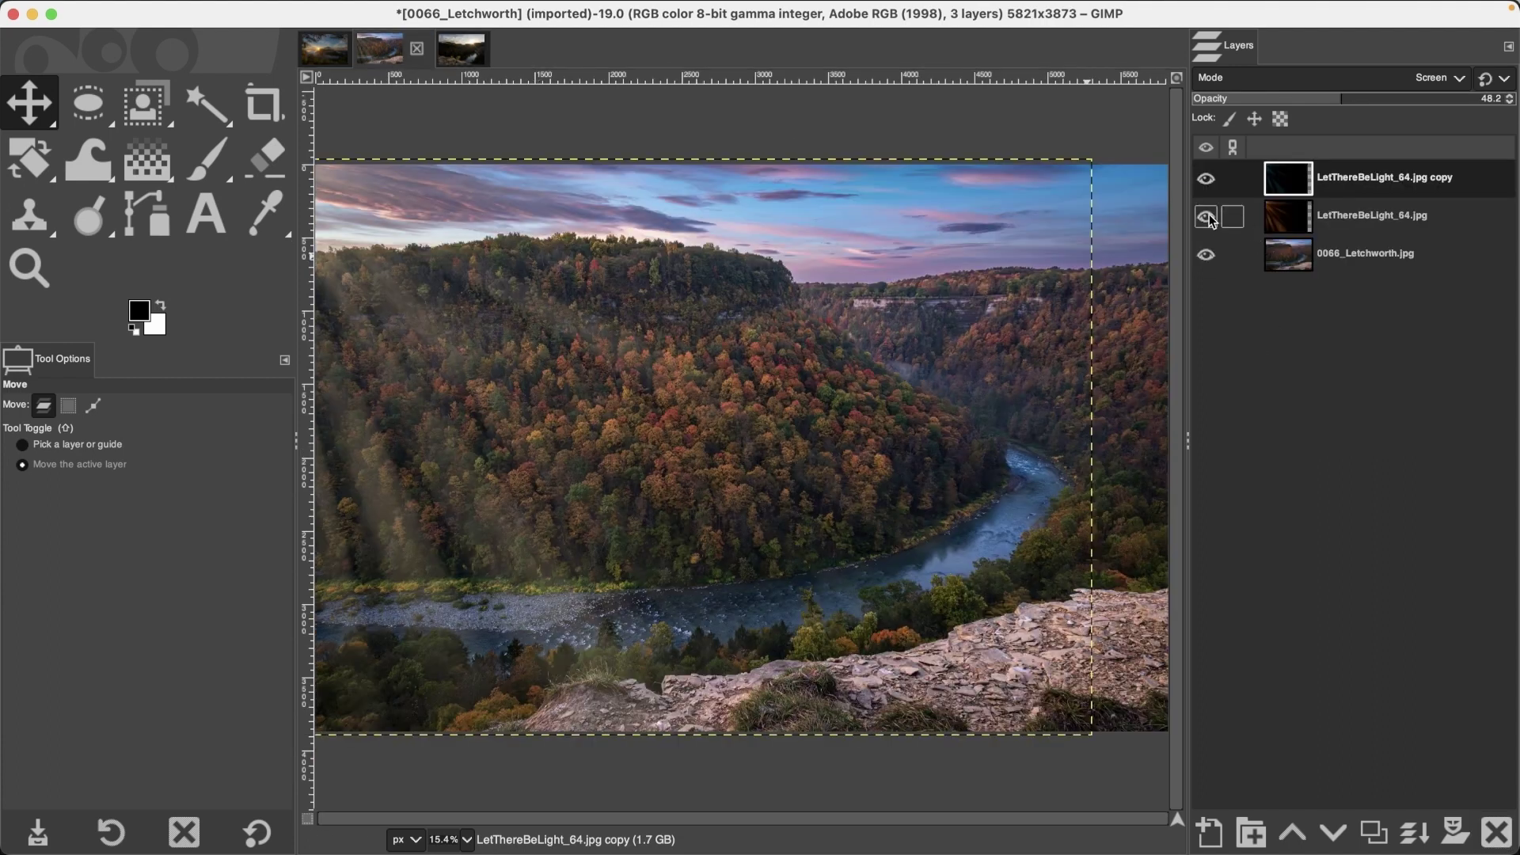
{"action": "left_click", "coordinate": [1205, 218]}
{"action": "left_click", "coordinate": [1205, 182]}
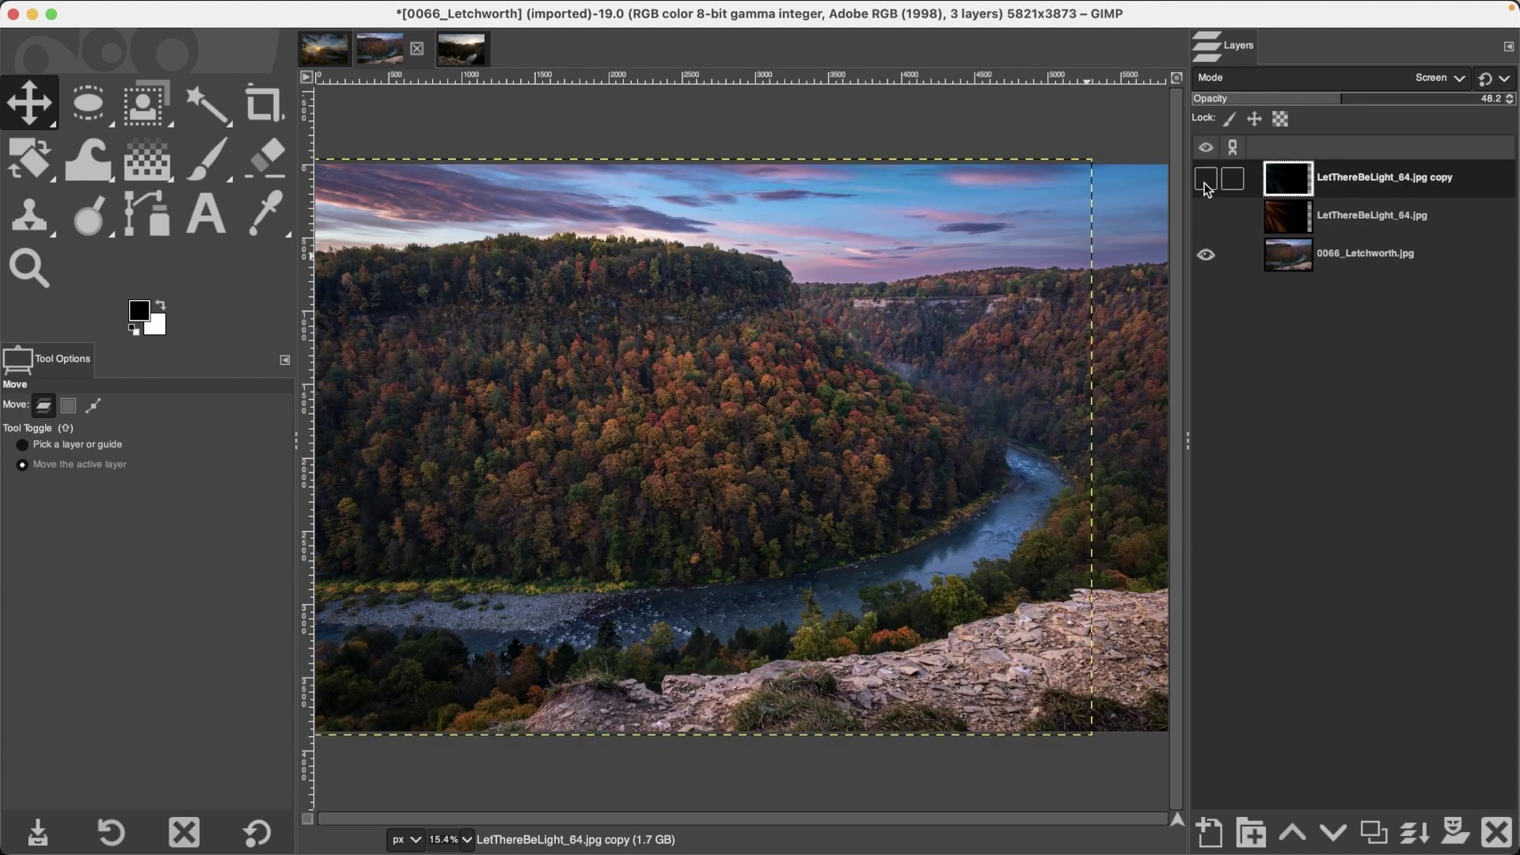
{"action": "left_click", "coordinate": [1450, 255]}
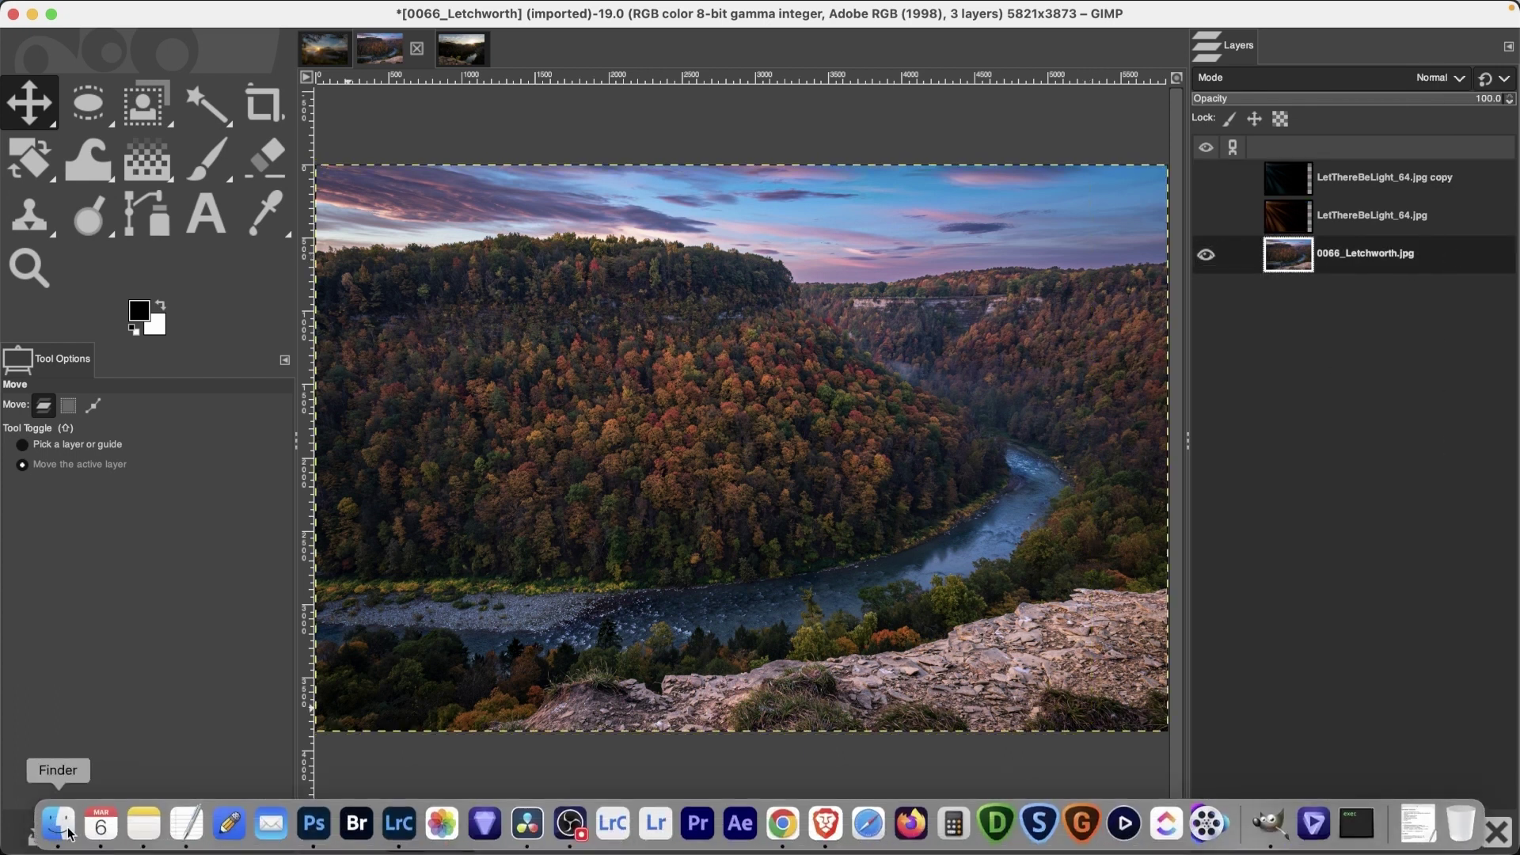
Step: Add LightLeak3.xcf from the Light Effect Overlays folder in Finder as a layer group above the 0066_Letchworth photo
{"action": "left_click", "coordinate": [60, 824]}
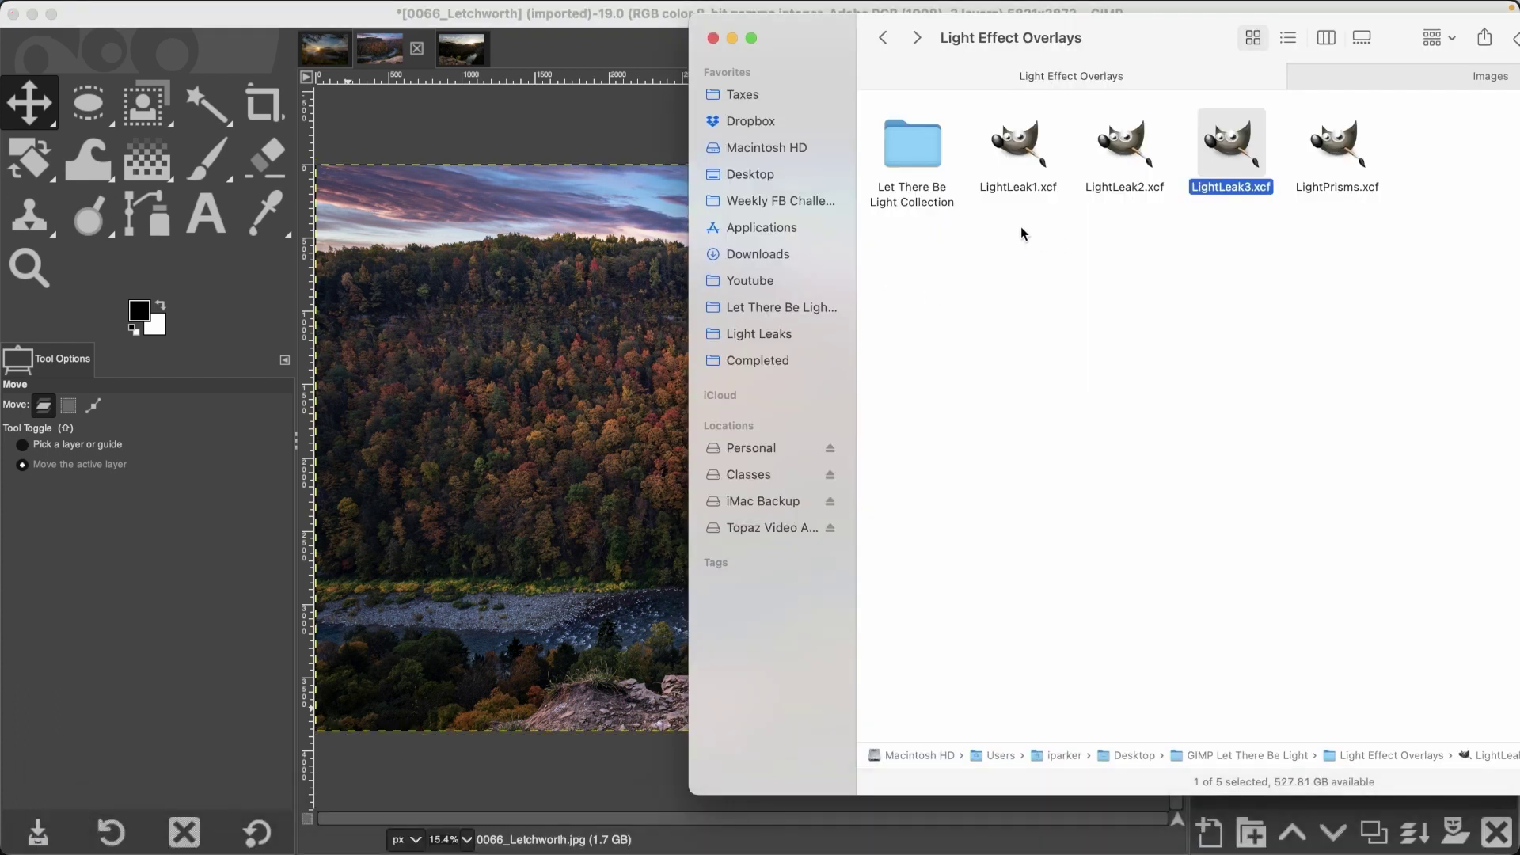
{"action": "left_click_drag", "start_coordinate": [1021, 233], "coordinate": [1247, 134]}
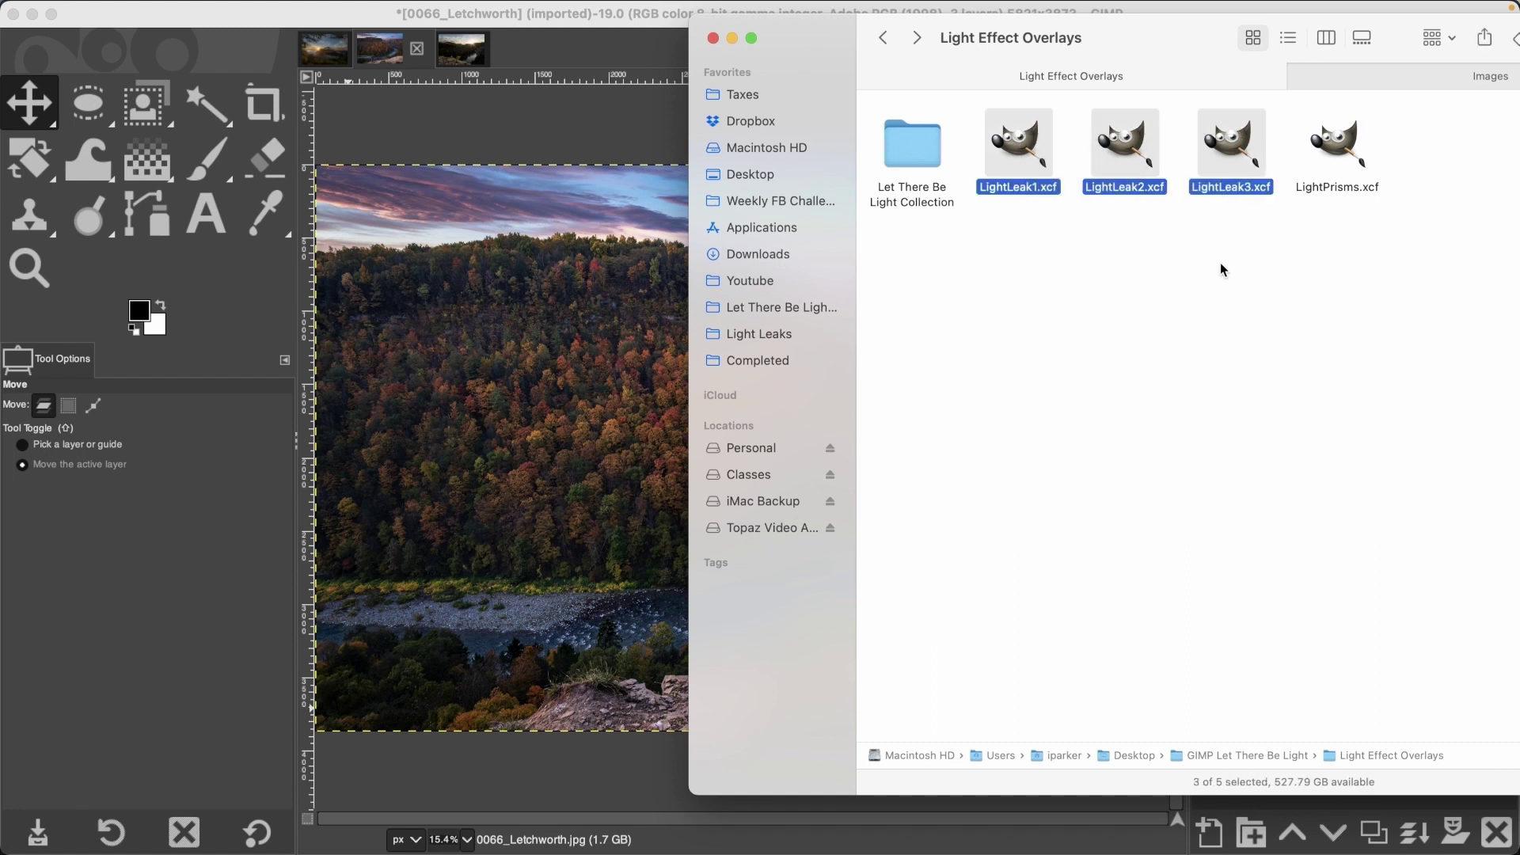
{"action": "left_click", "coordinate": [1355, 144]}
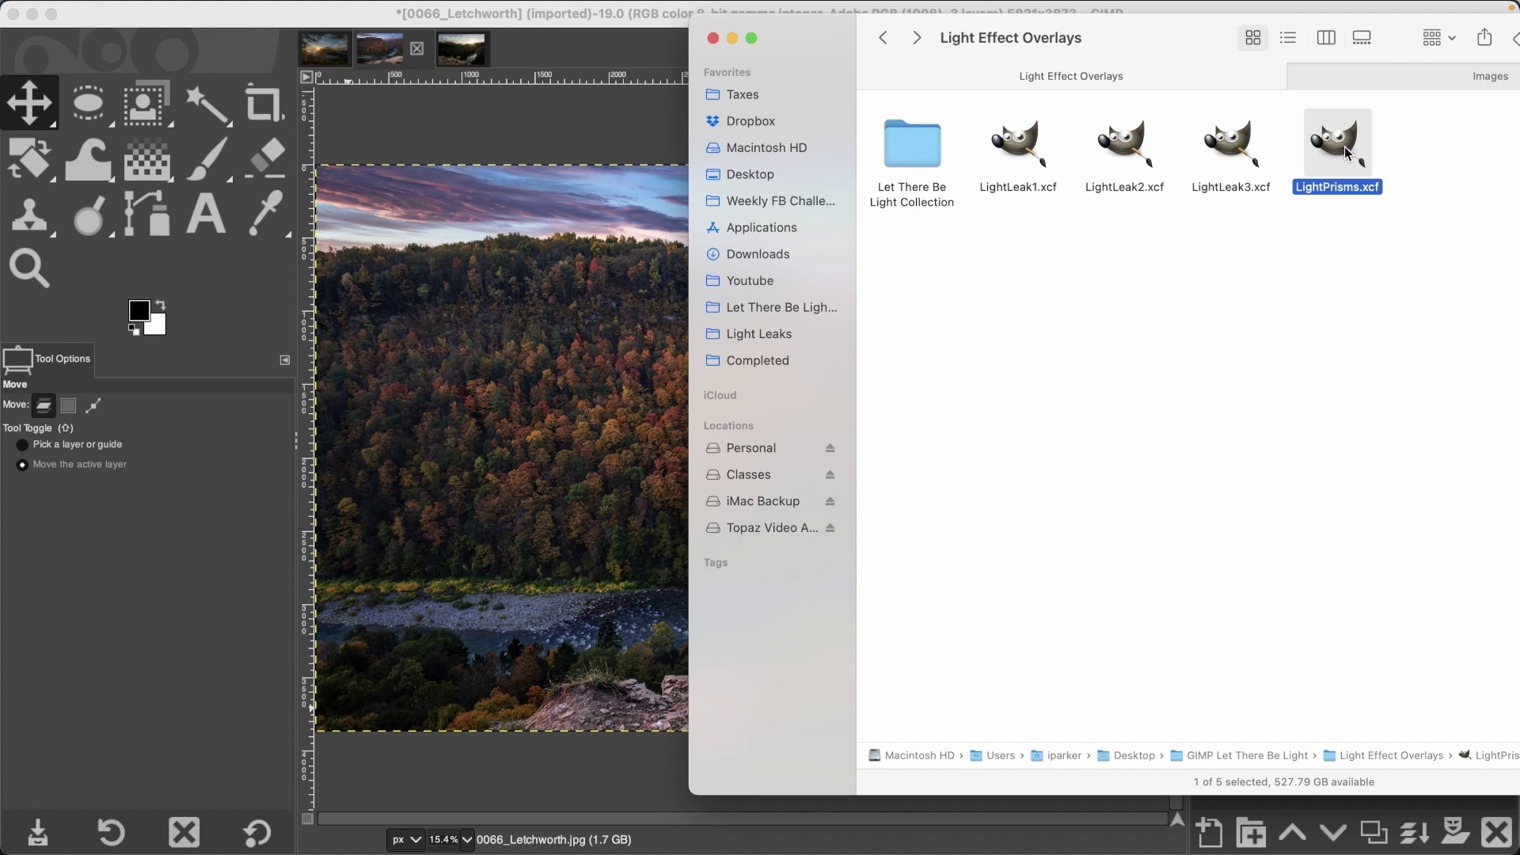
{"action": "left_click", "coordinate": [1367, 188]}
{"action": "key", "text": "Return"}
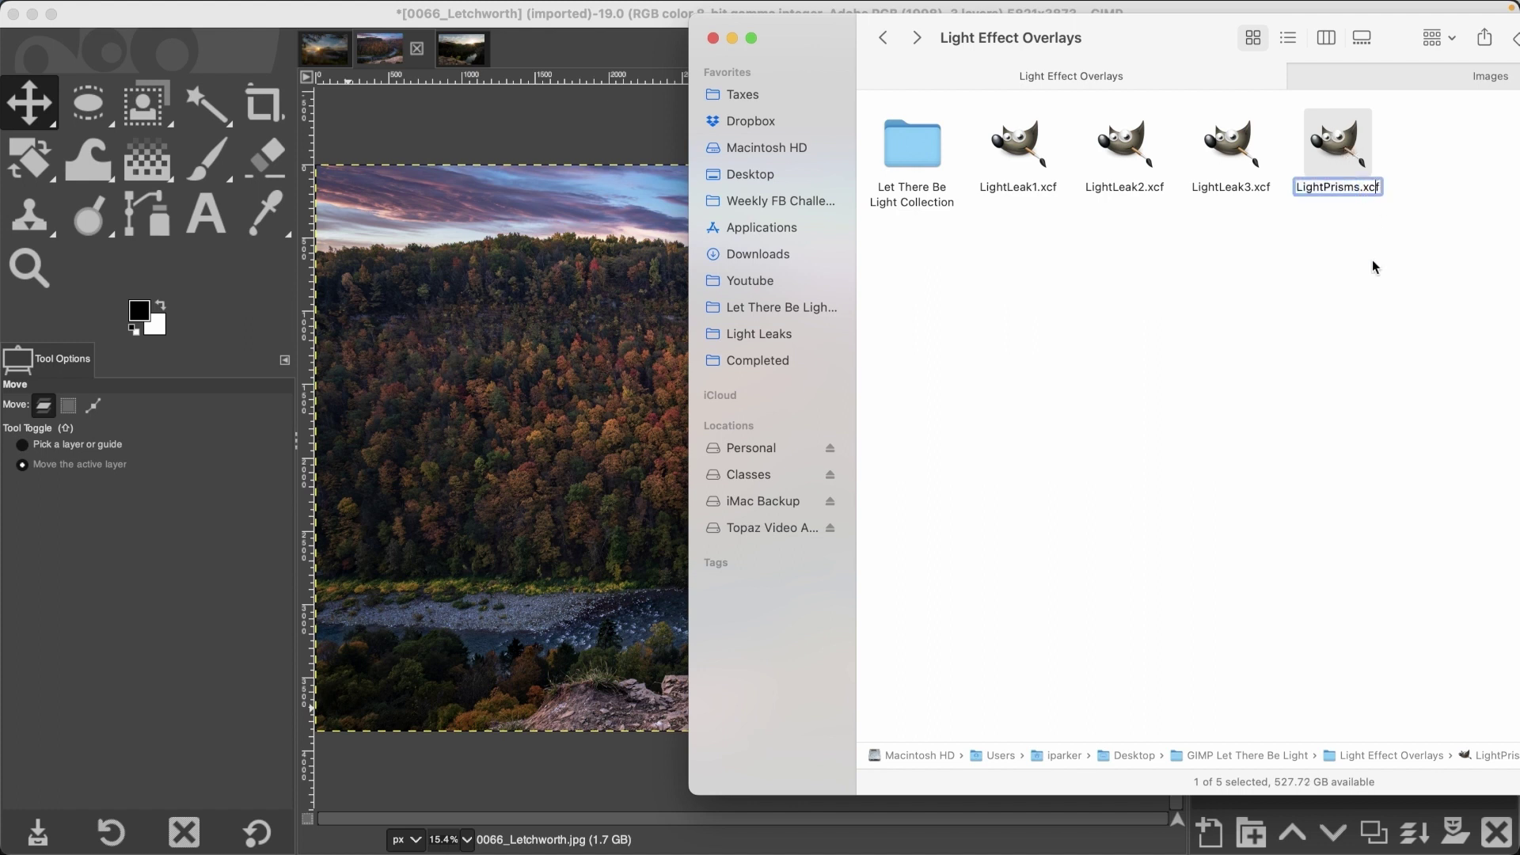
{"action": "left_click", "coordinate": [1373, 266]}
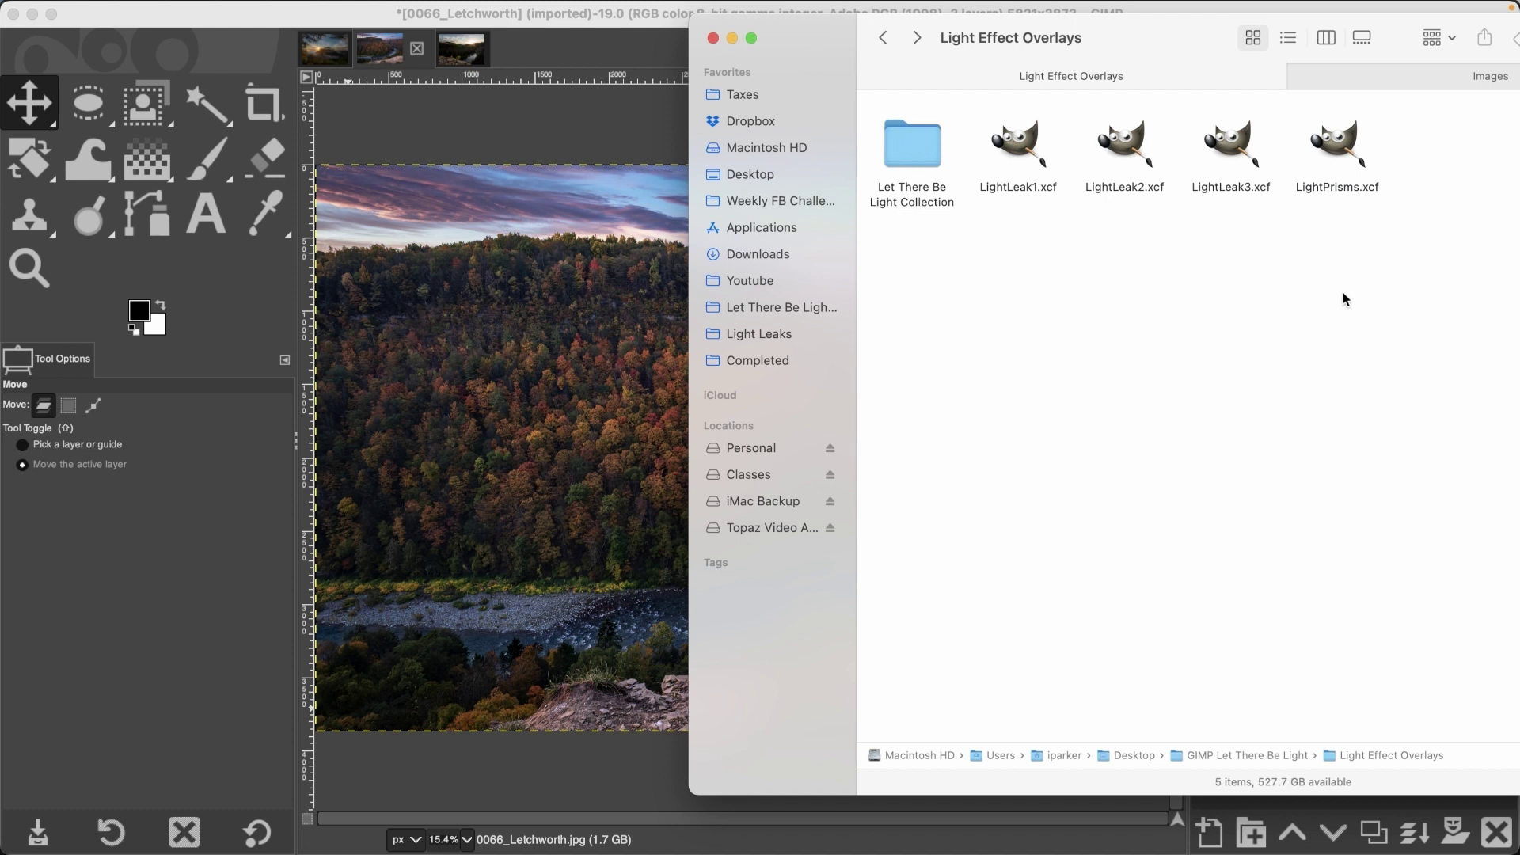
{"action": "left_click_drag", "start_coordinate": [1237, 146], "coordinate": [529, 440]}
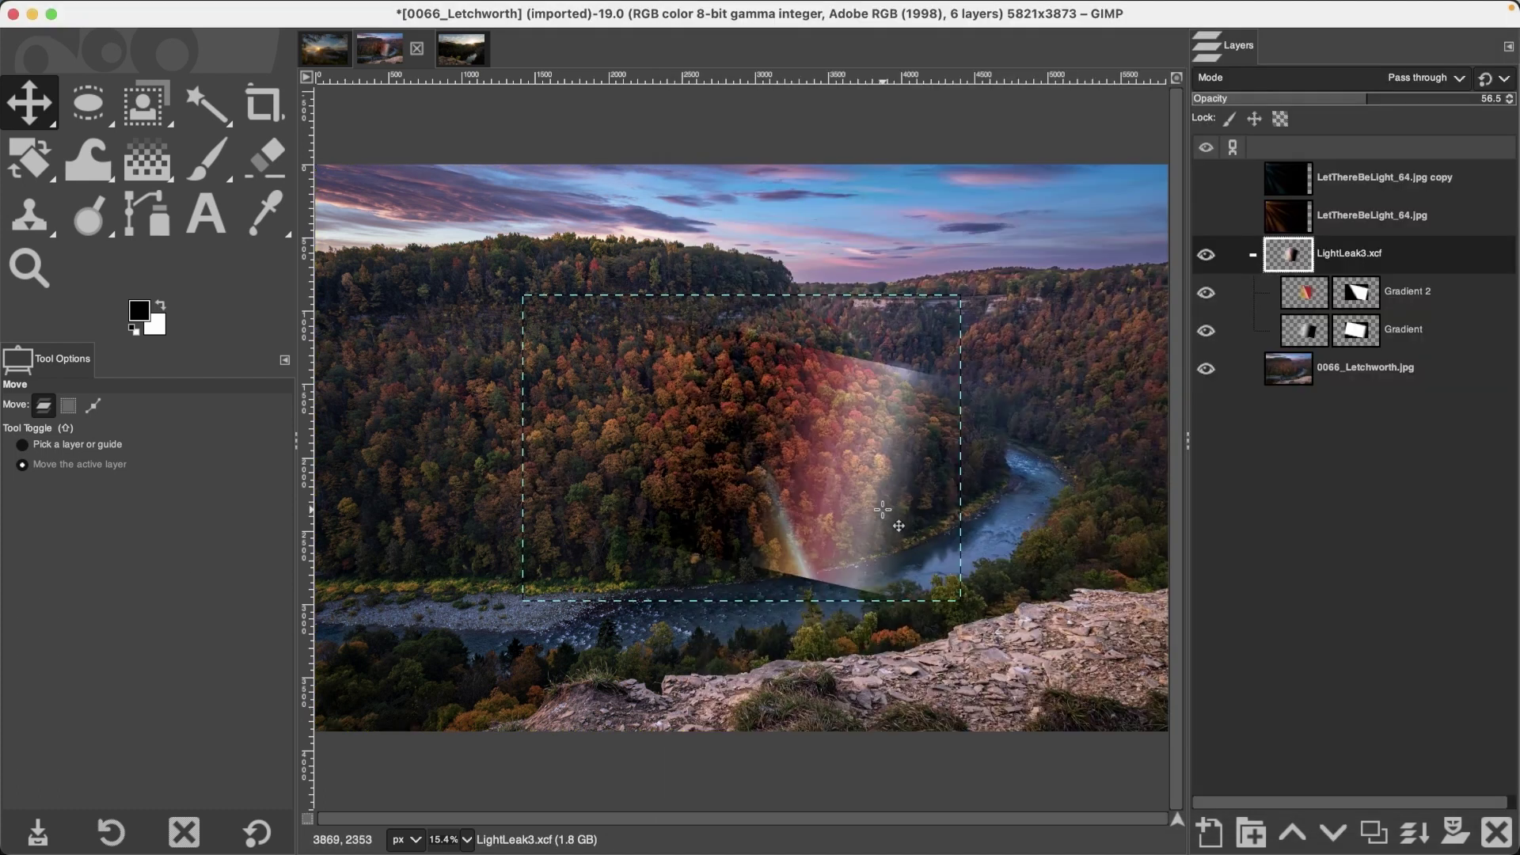
Step: Examine the LightLeak3.xcf group's structure and the blend mode and opacity of its Gradient 2 layer
{"action": "left_click", "coordinate": [1461, 293]}
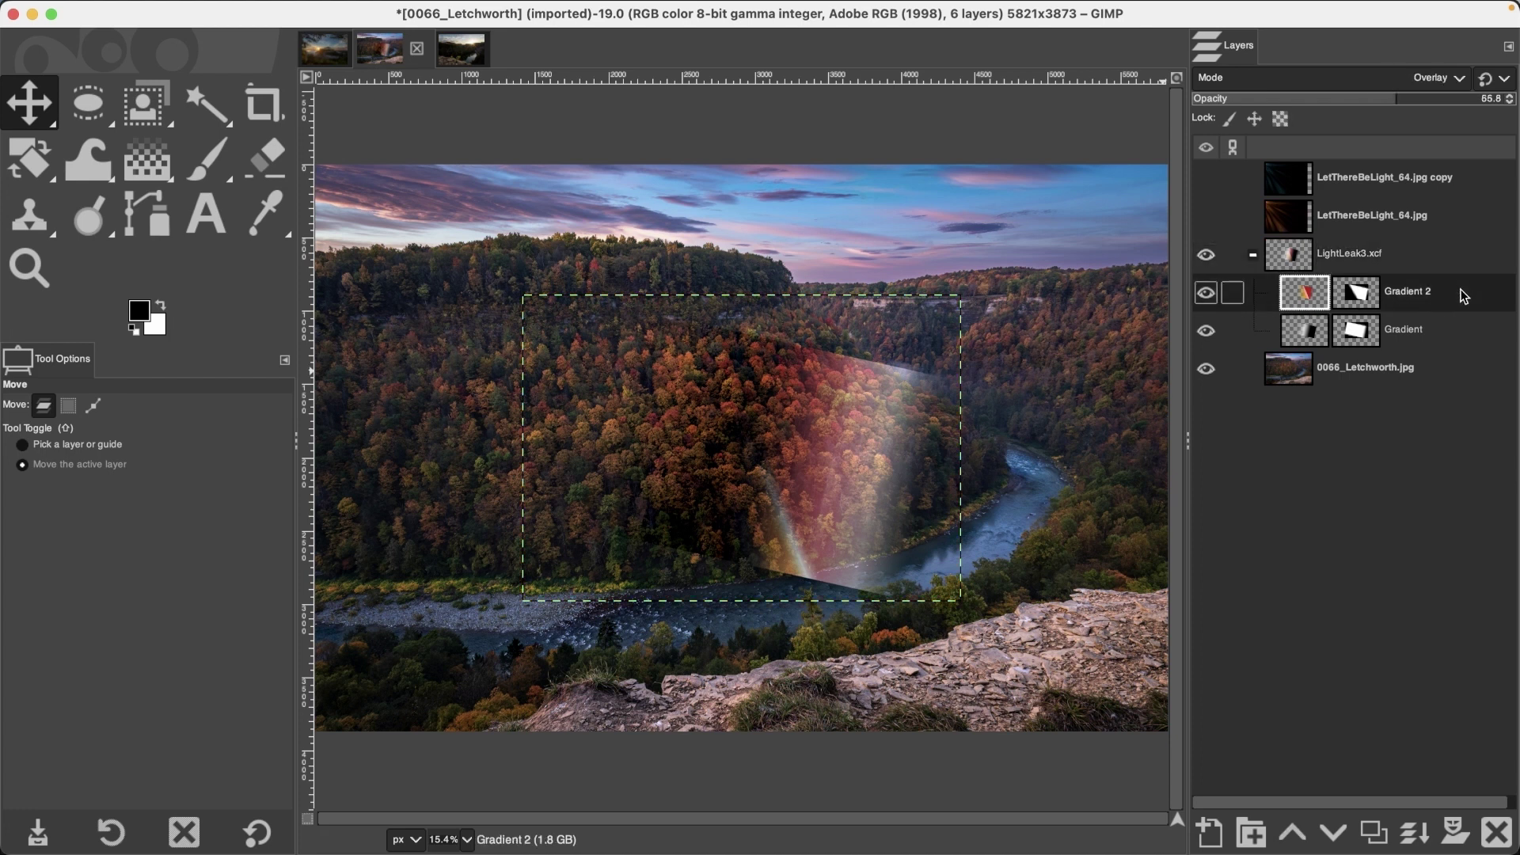
{"action": "left_click", "coordinate": [1375, 257]}
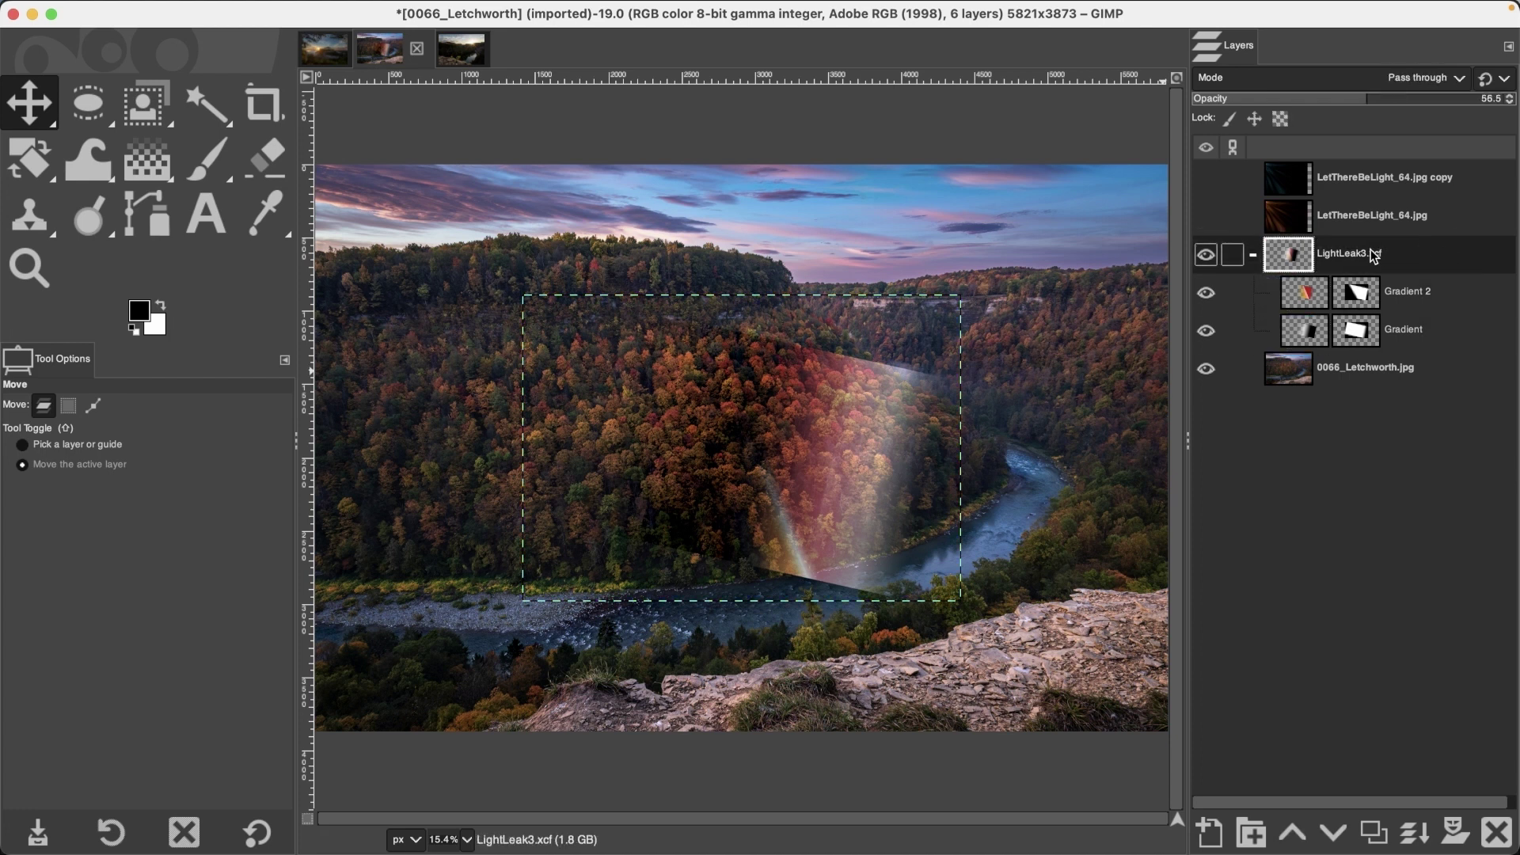
{"action": "left_click", "coordinate": [1254, 256]}
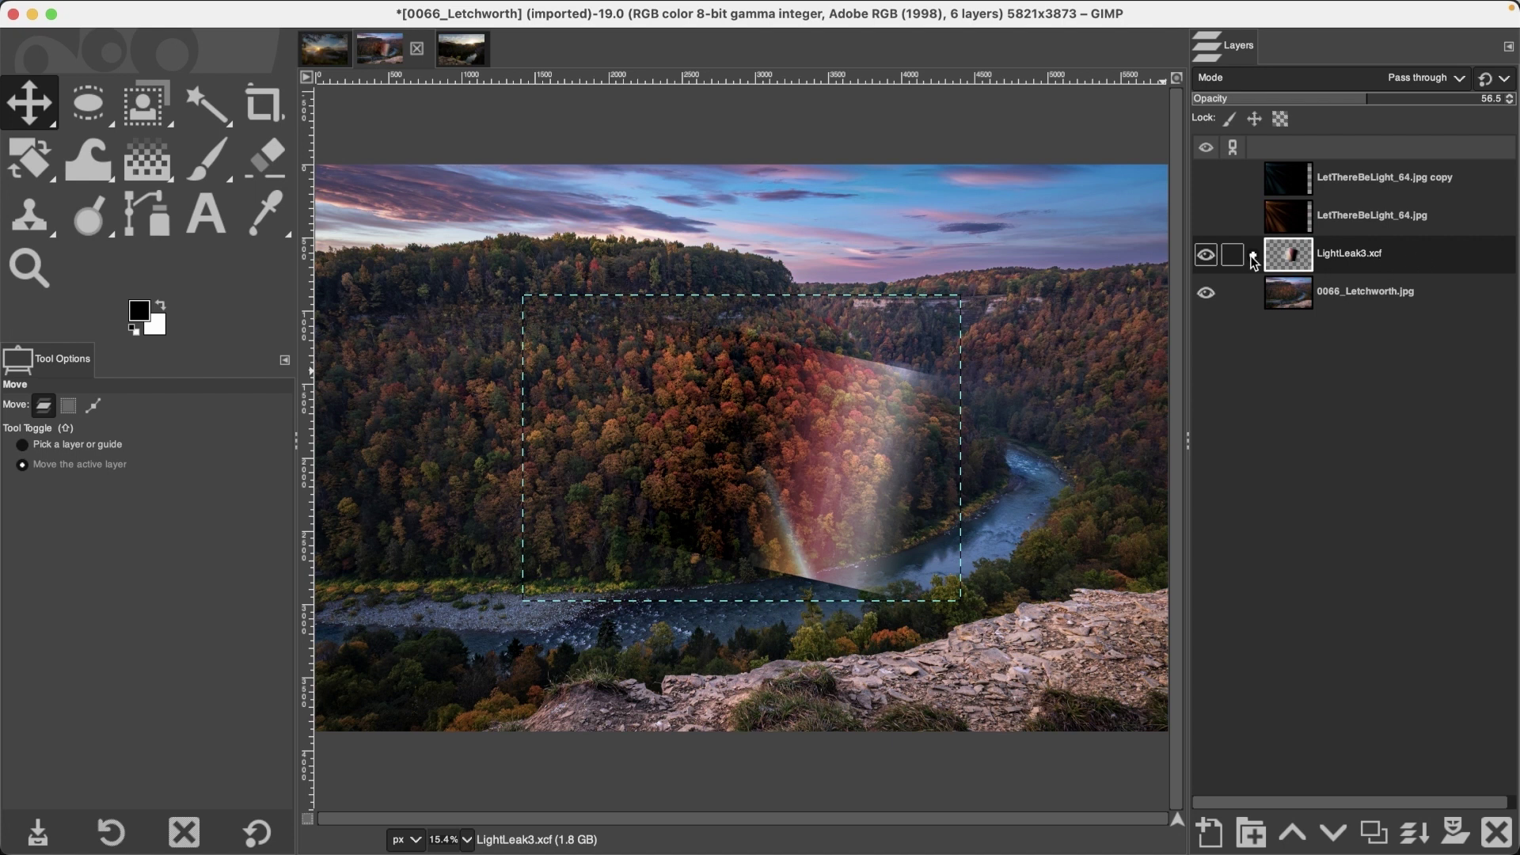
{"action": "left_click", "coordinate": [1253, 255]}
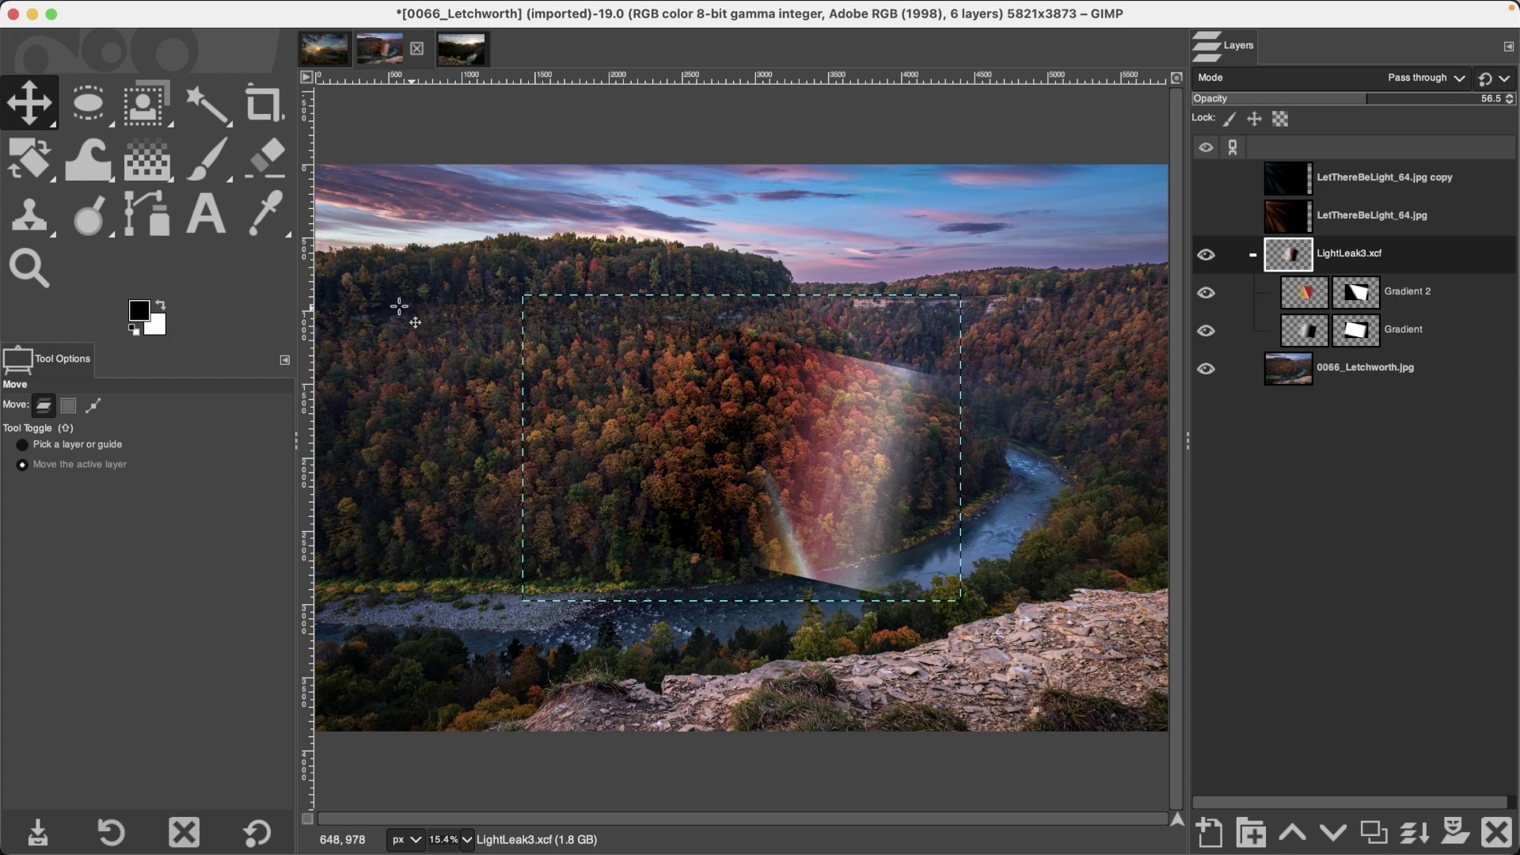
Step: Turn off the layer boundary display and rotate the LightLeak3.xcf group by -12.40 degrees to straighten its edges
{"action": "left_click", "coordinate": [259, 11]}
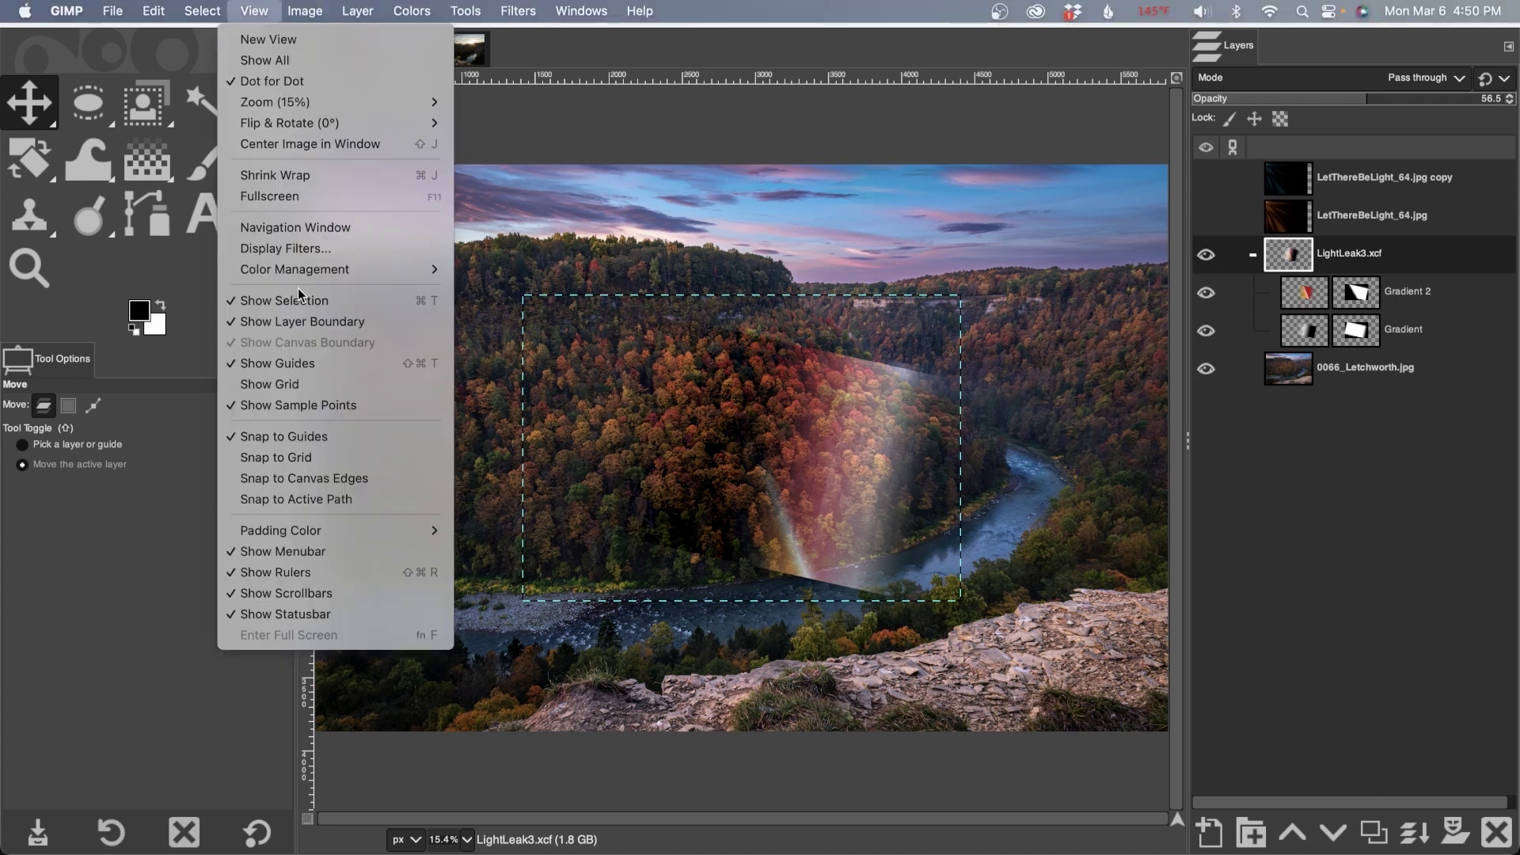
{"action": "left_click", "coordinate": [334, 321]}
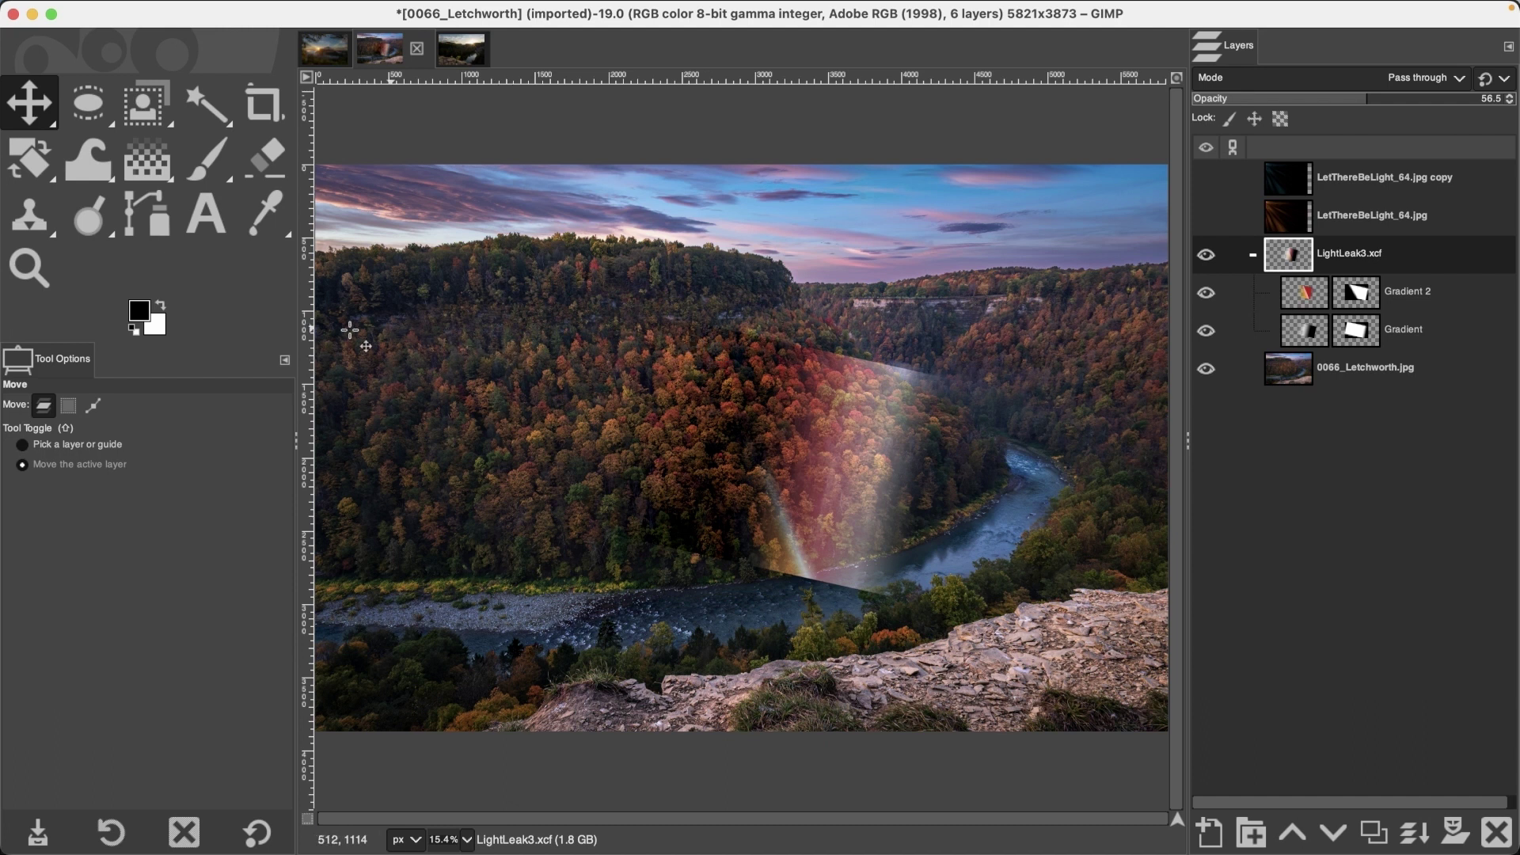
{"action": "key", "text": "shift+r"}
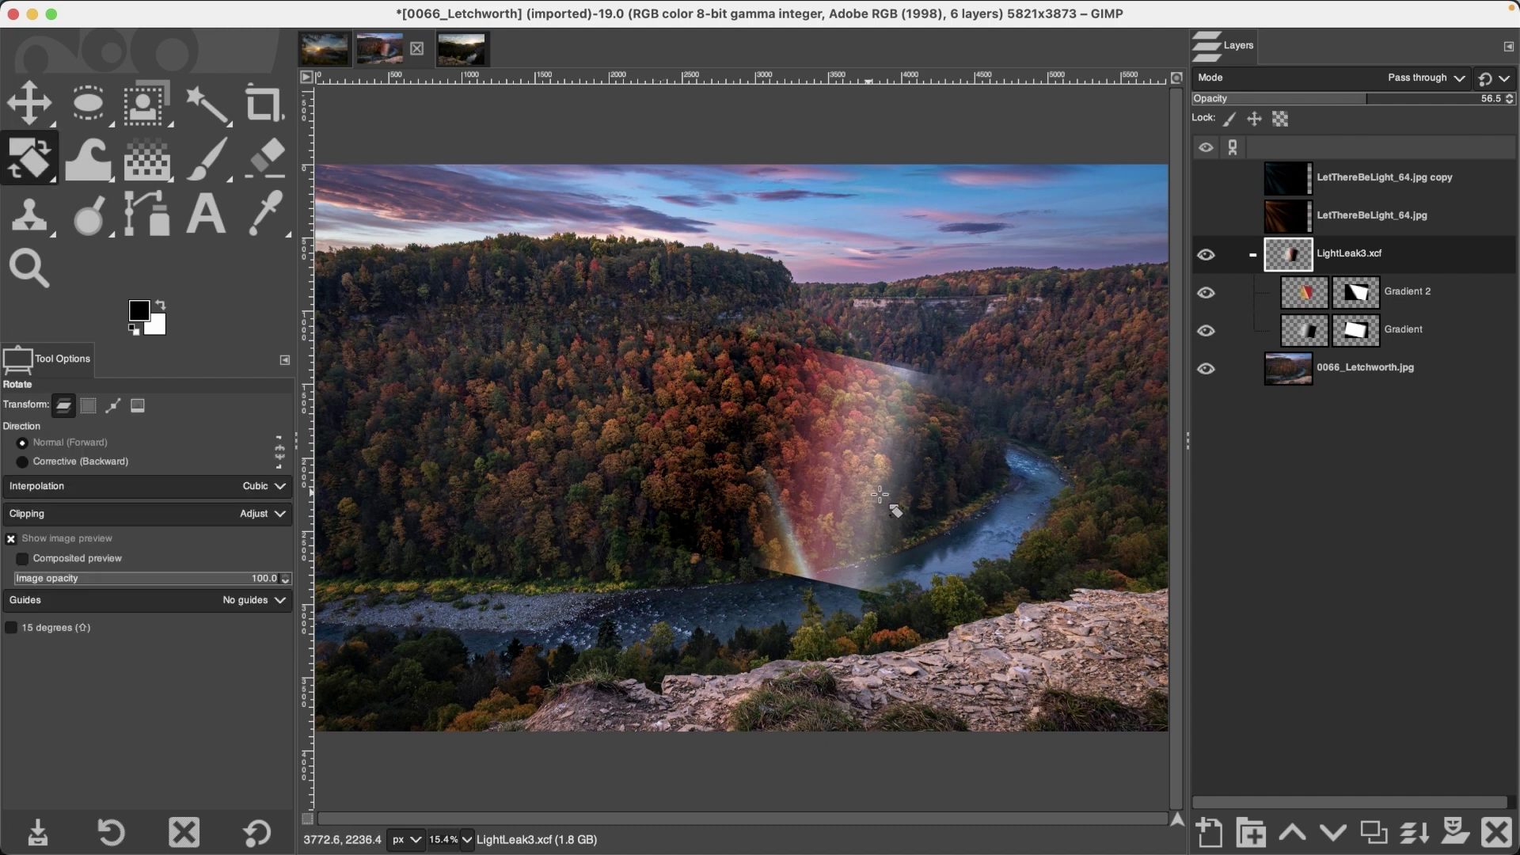
{"action": "left_click_drag", "start_coordinate": [905, 506], "coordinate": [906, 459]}
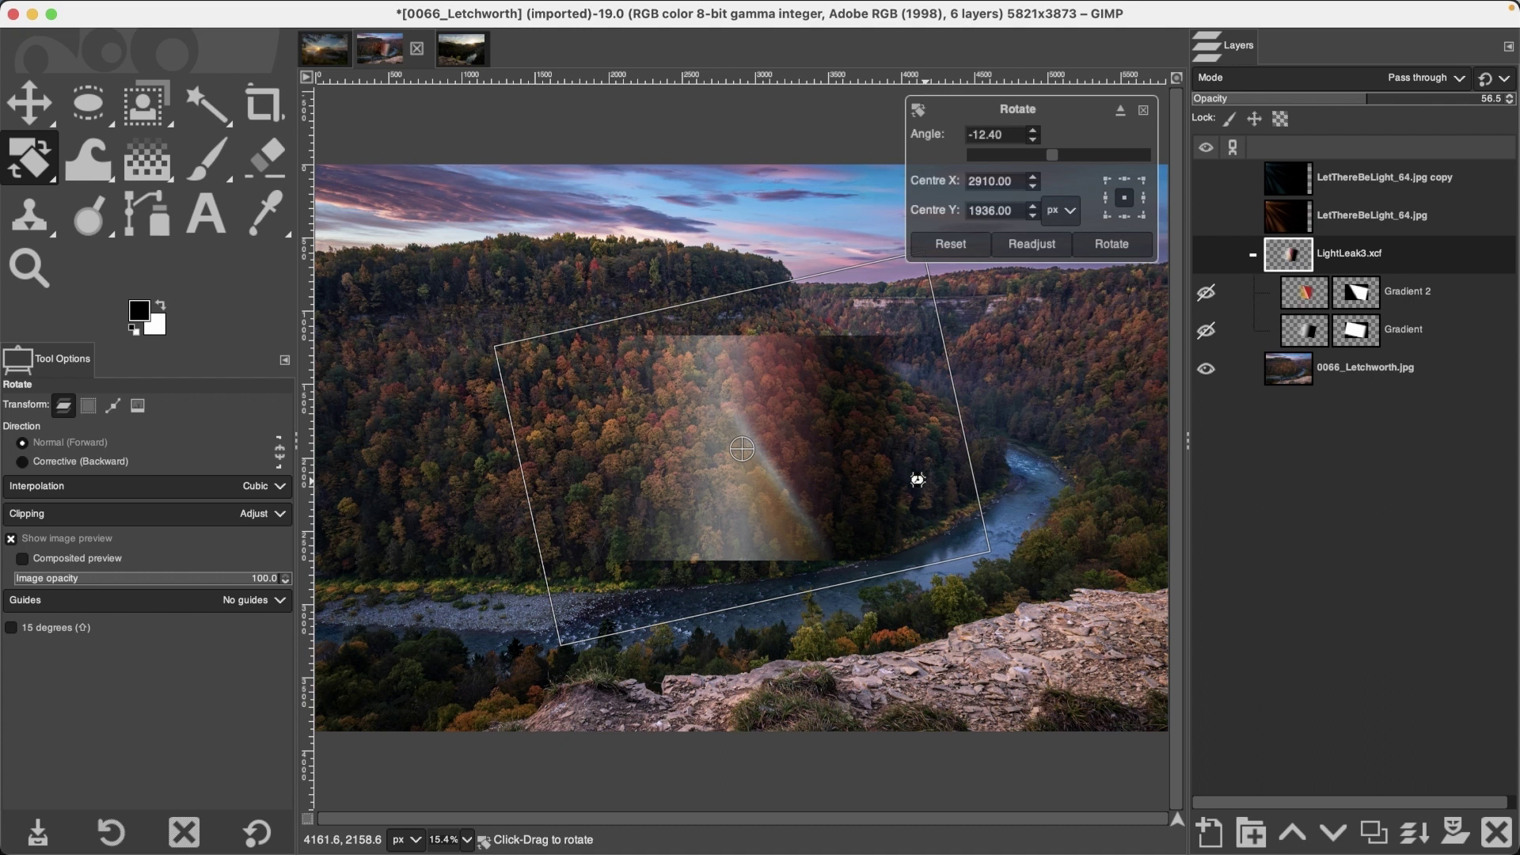
{"action": "key", "text": "Escape"}
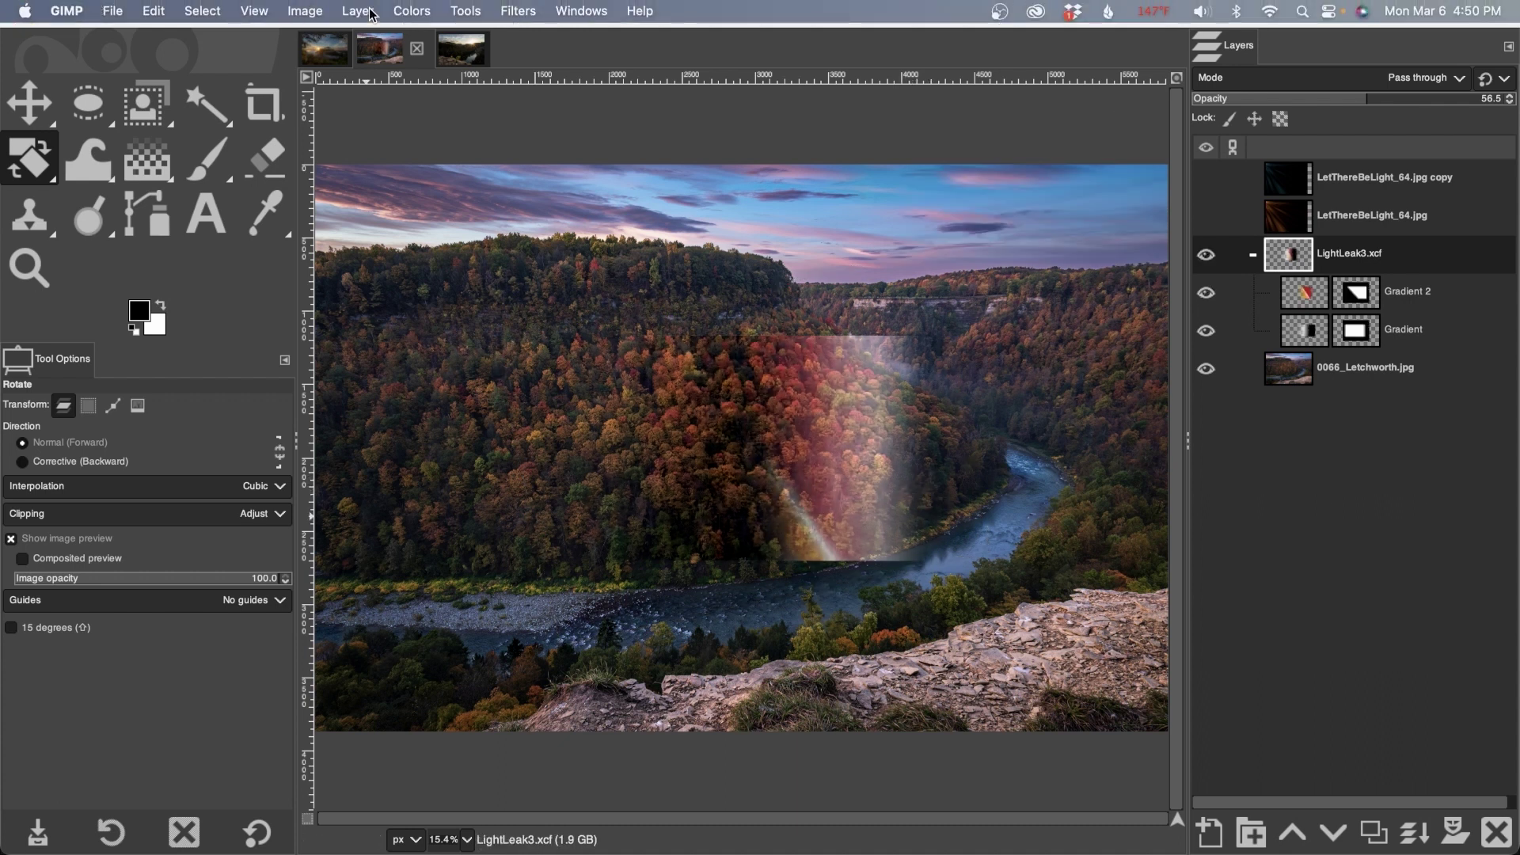
Step: Scale the LightLeak3.xcf group to a width of 7500 px, keeping its proportions
{"action": "left_click", "coordinate": [370, 14]}
{"action": "left_click", "coordinate": [378, 319]}
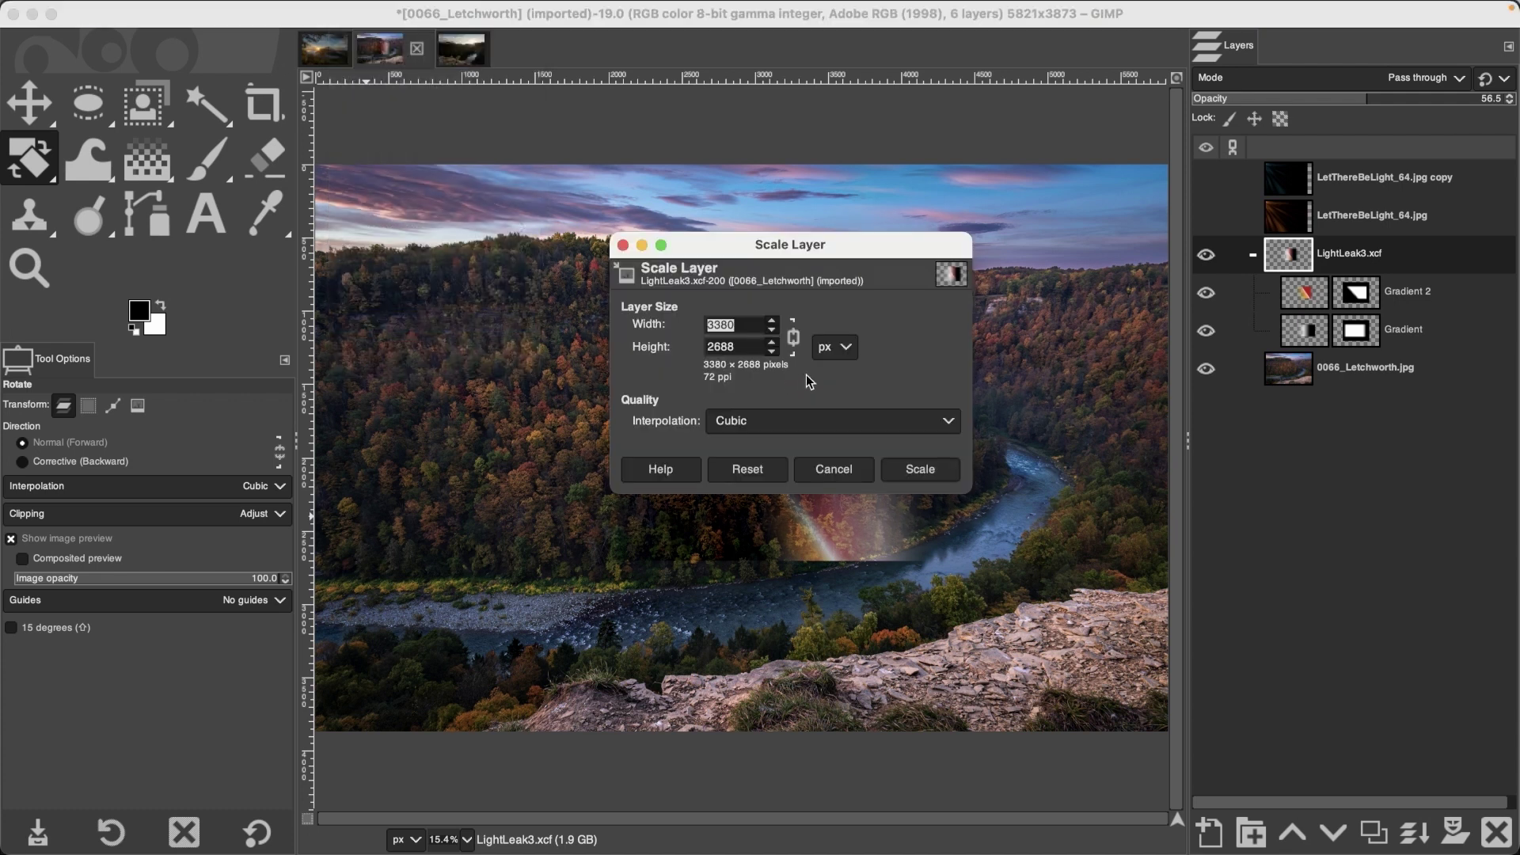
{"action": "type", "text": "00"}
{"action": "key", "text": "Tab"}
{"action": "left_click", "coordinate": [924, 473]}
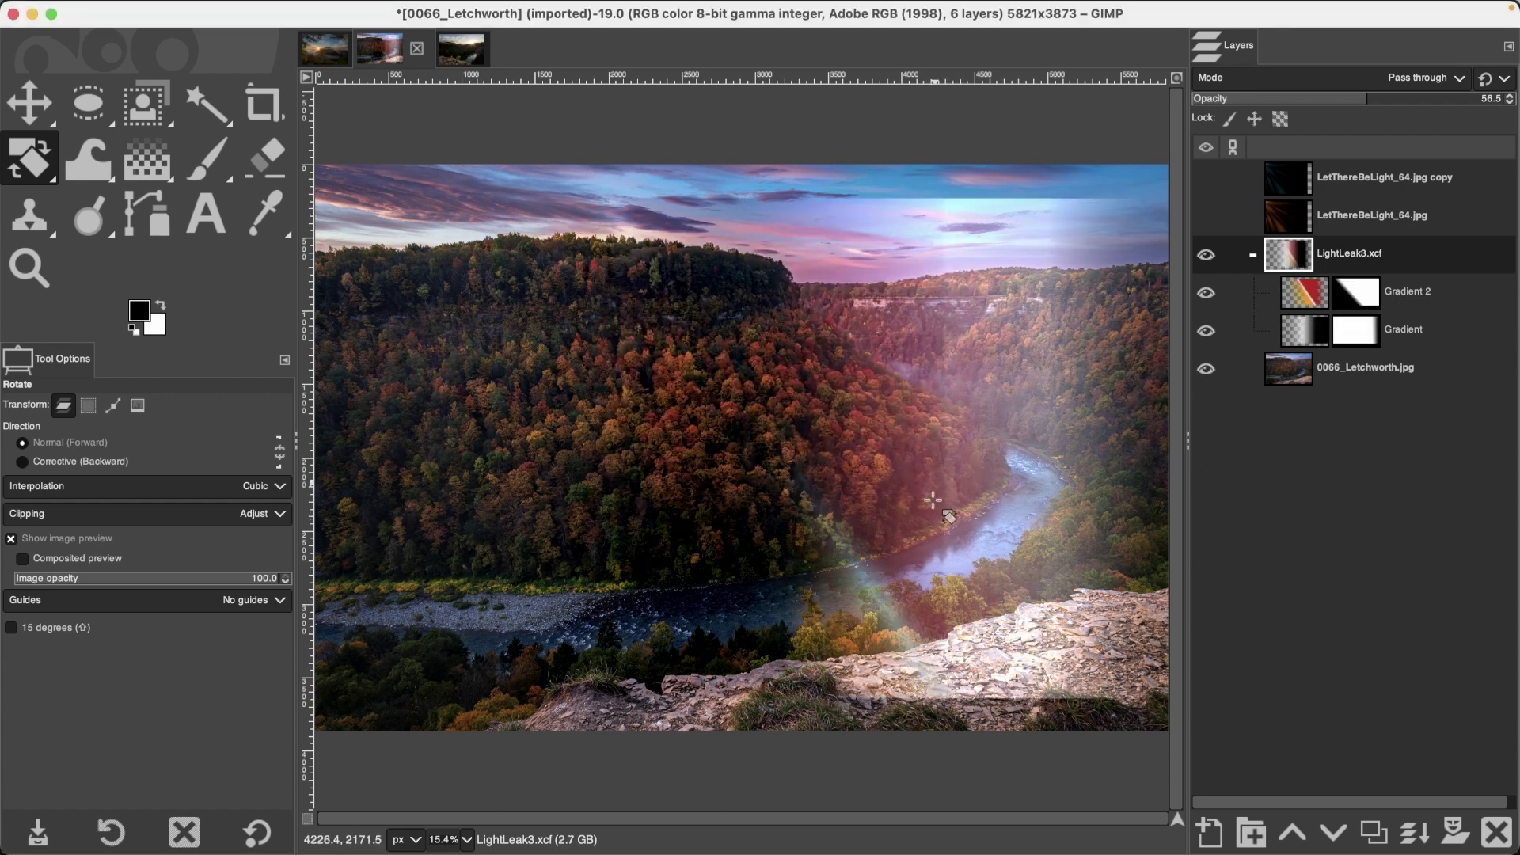
Step: Scale the LightLeak3.xcf group proportionally to 10000 × 7952 px
{"action": "left_click", "coordinate": [357, 11]}
{"action": "mouse_move", "coordinate": [420, 254]}
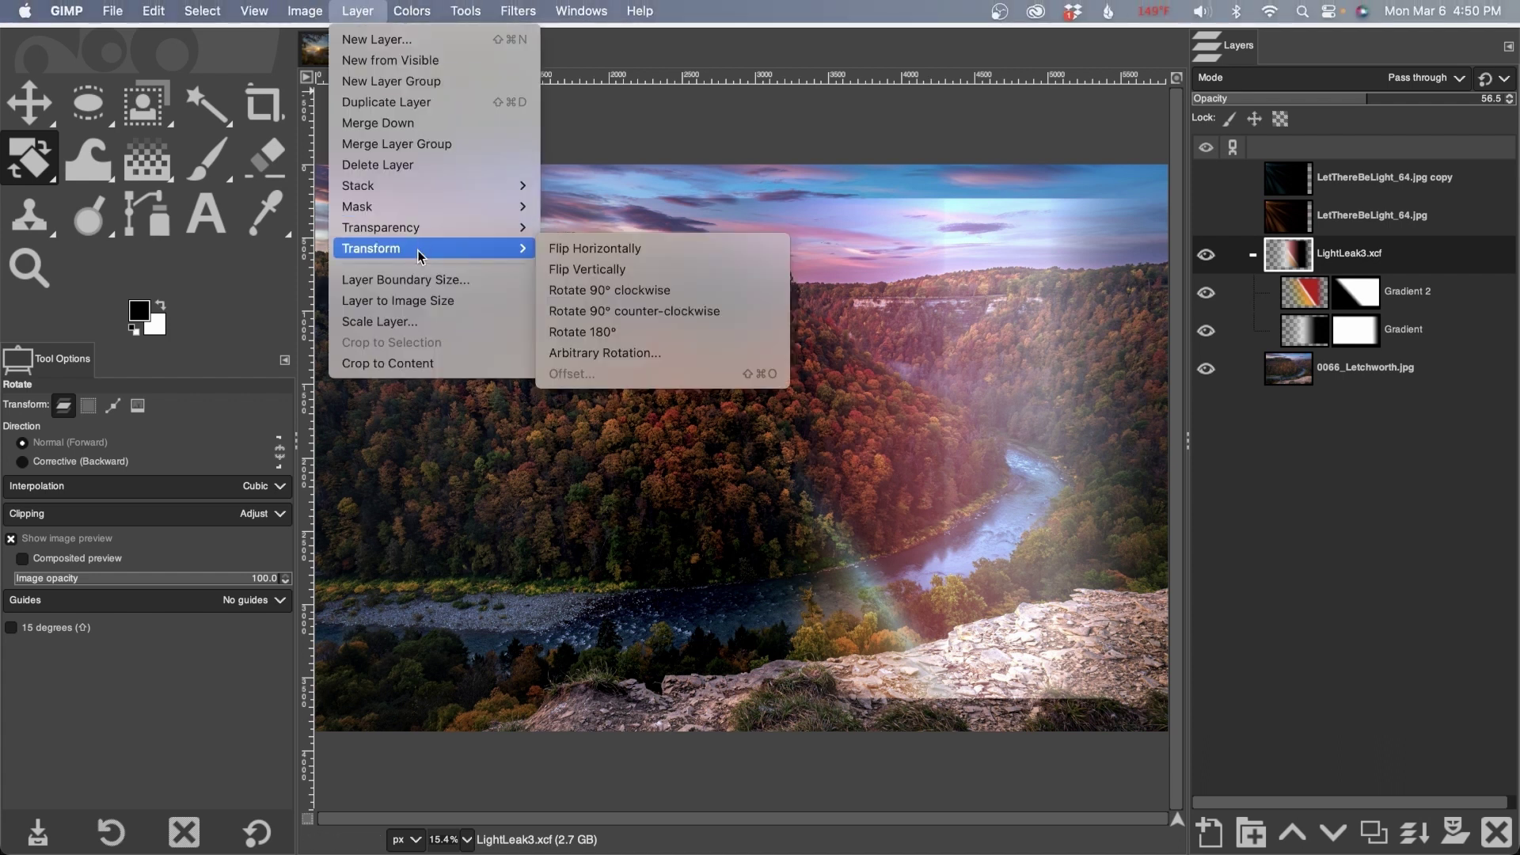
{"action": "left_click", "coordinate": [444, 321]}
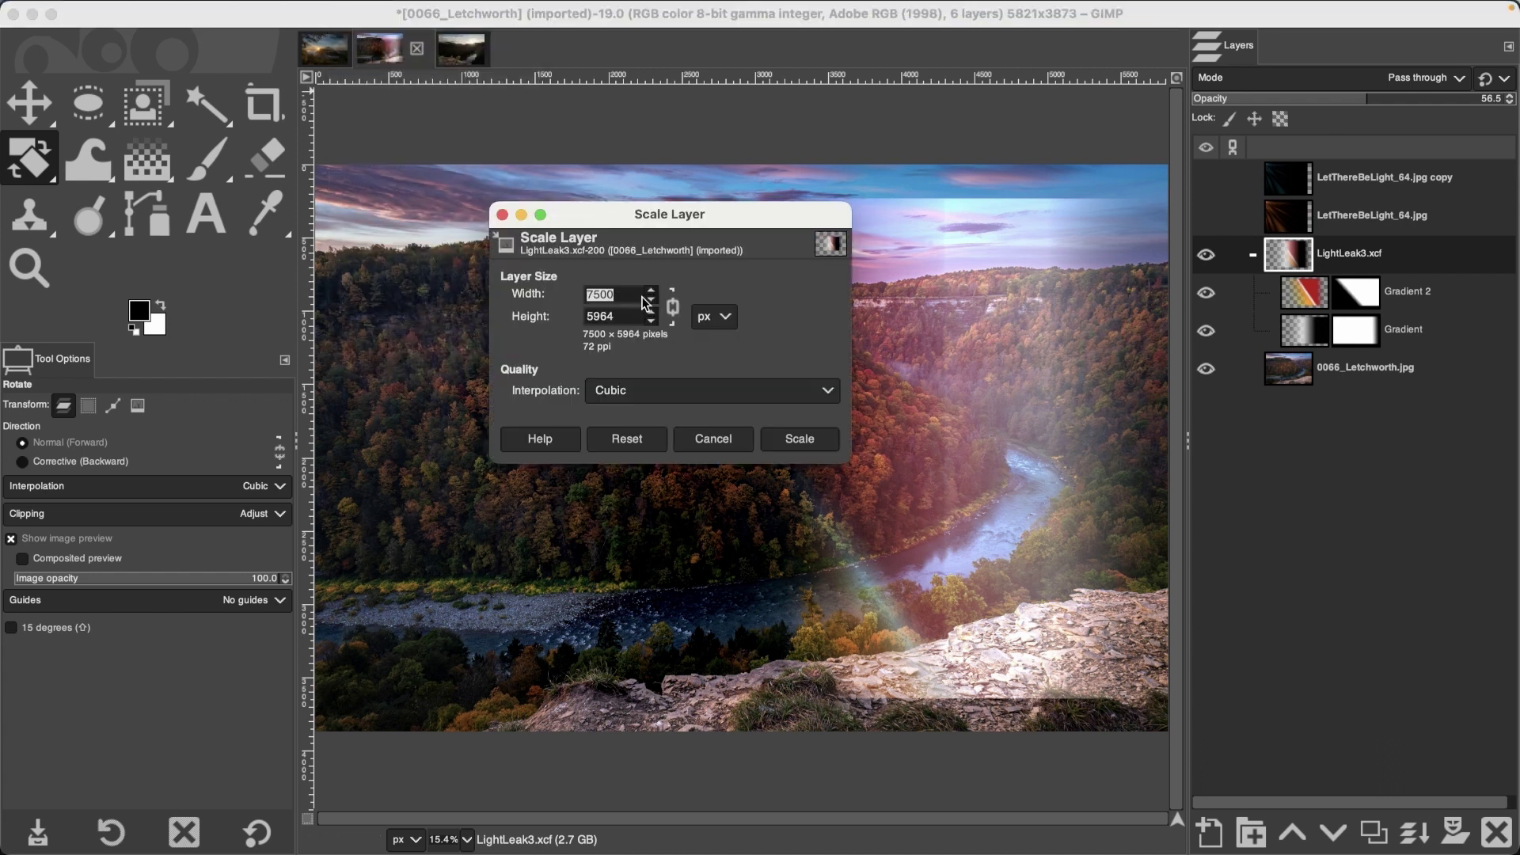
{"action": "type", "text": "10000"}
{"action": "key", "text": "Tab"}
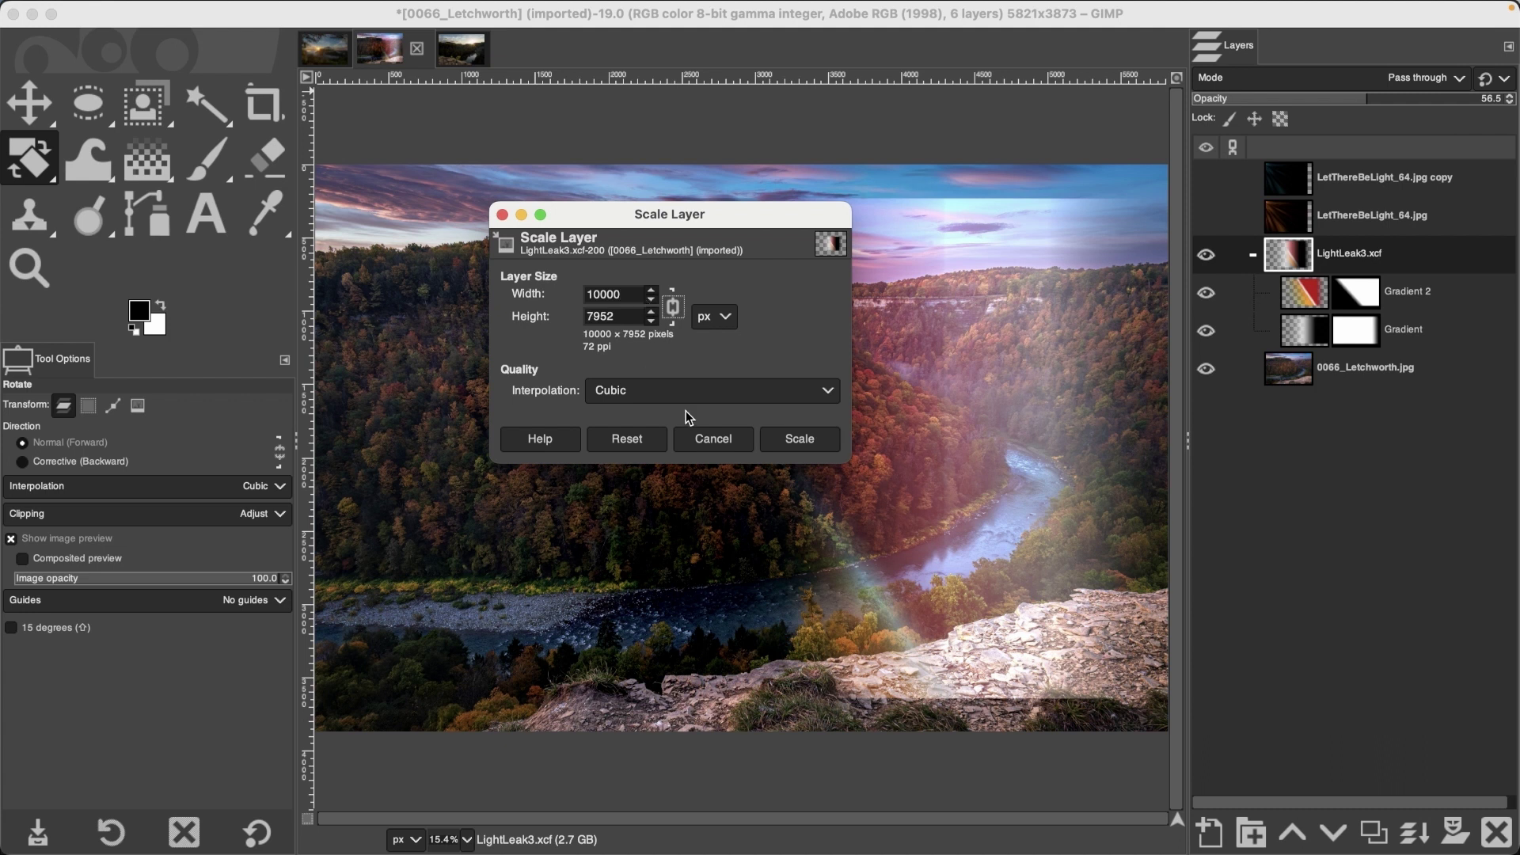
{"action": "left_click", "coordinate": [792, 441]}
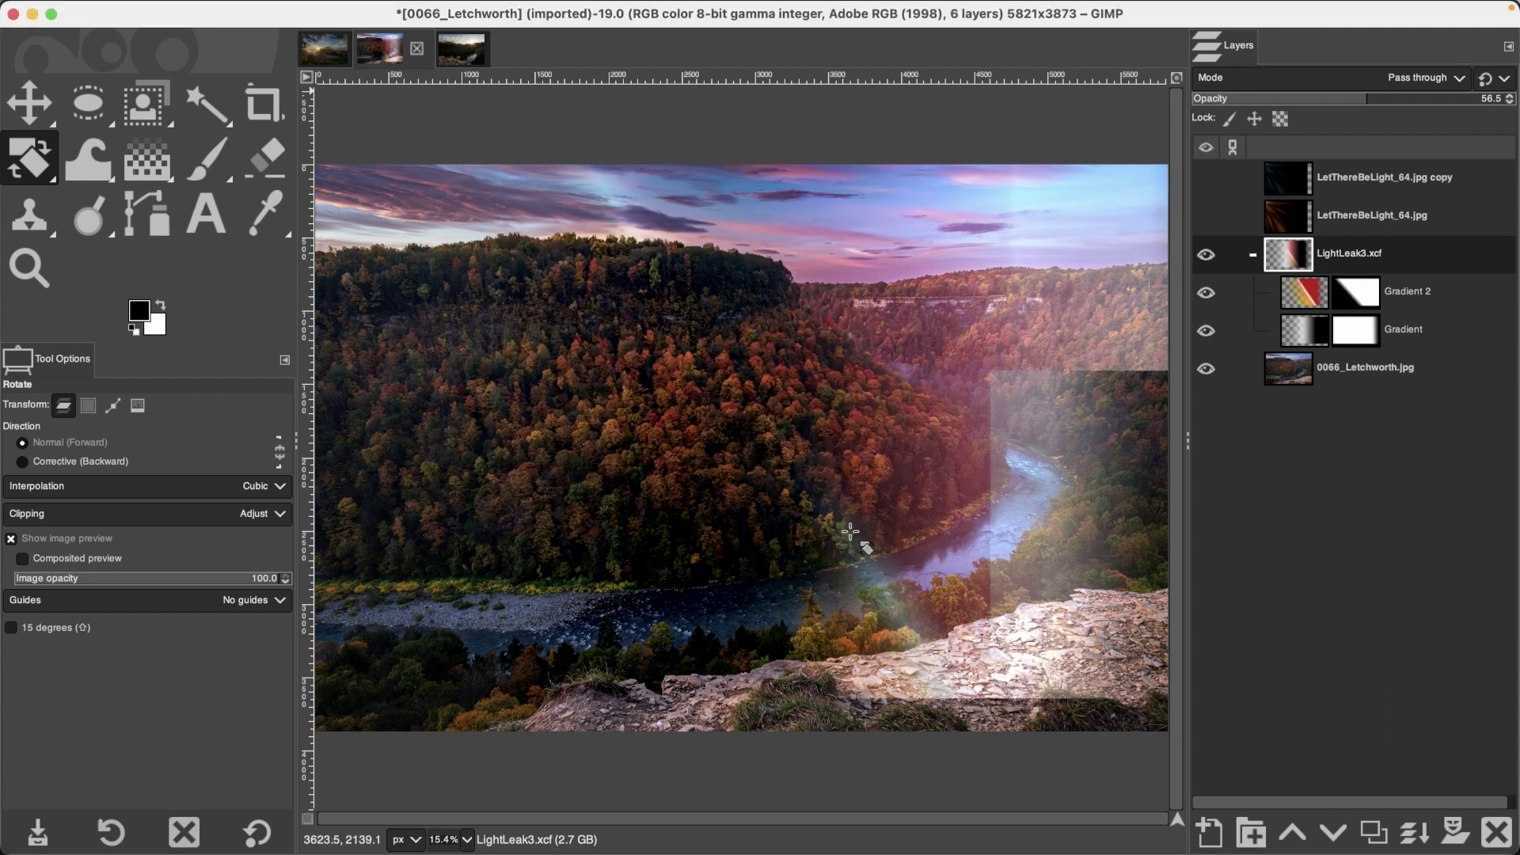
Step: Move the LightLeak3.xcf group so the red light leak runs along the left edge of the photo
{"action": "key", "text": "m"}
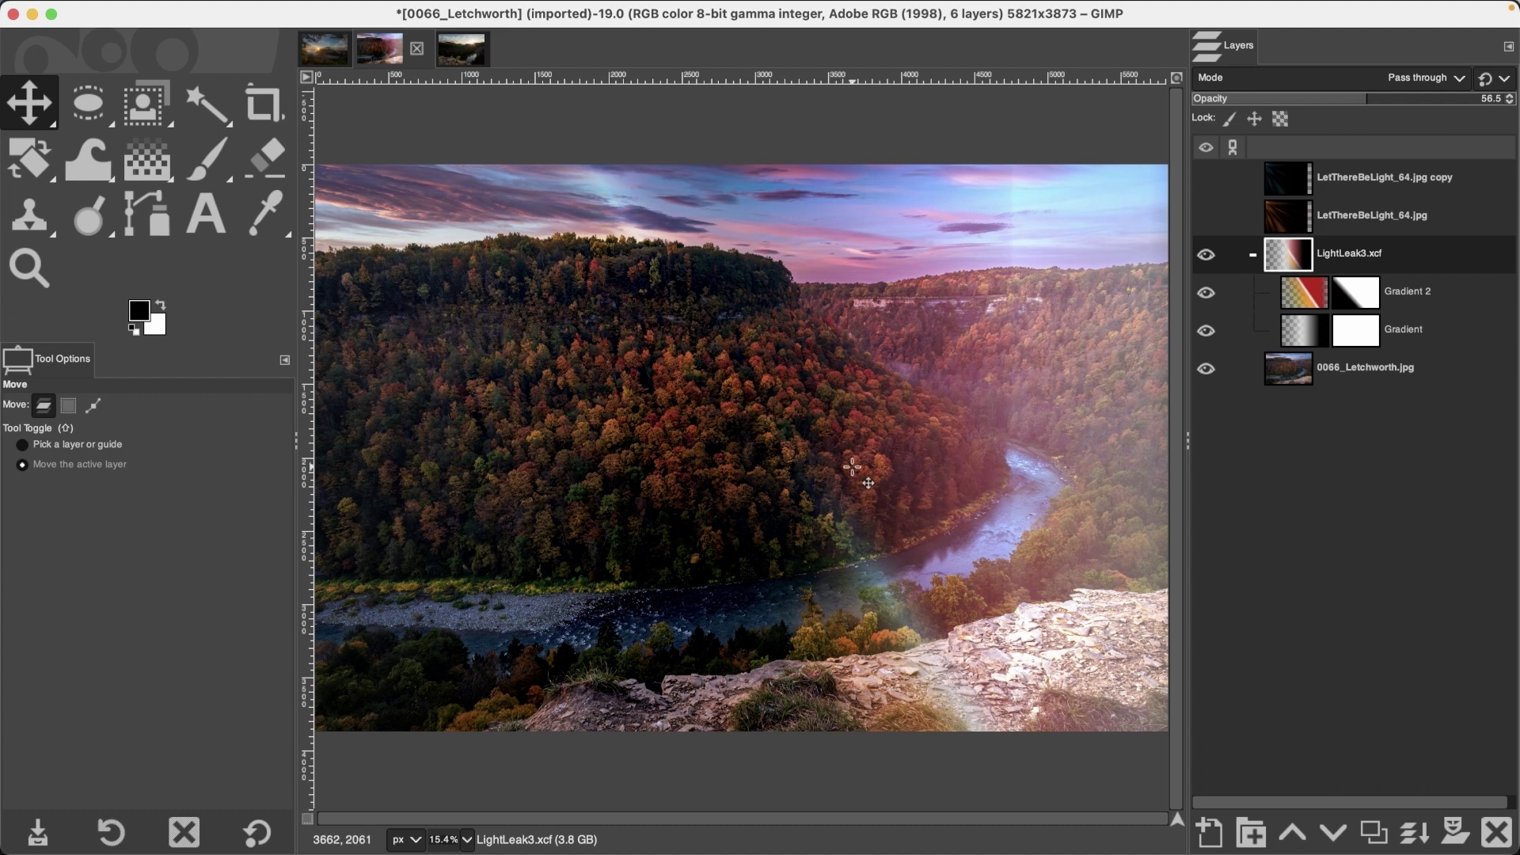
{"action": "left_click_drag", "start_coordinate": [951, 467], "coordinate": [388, 455]}
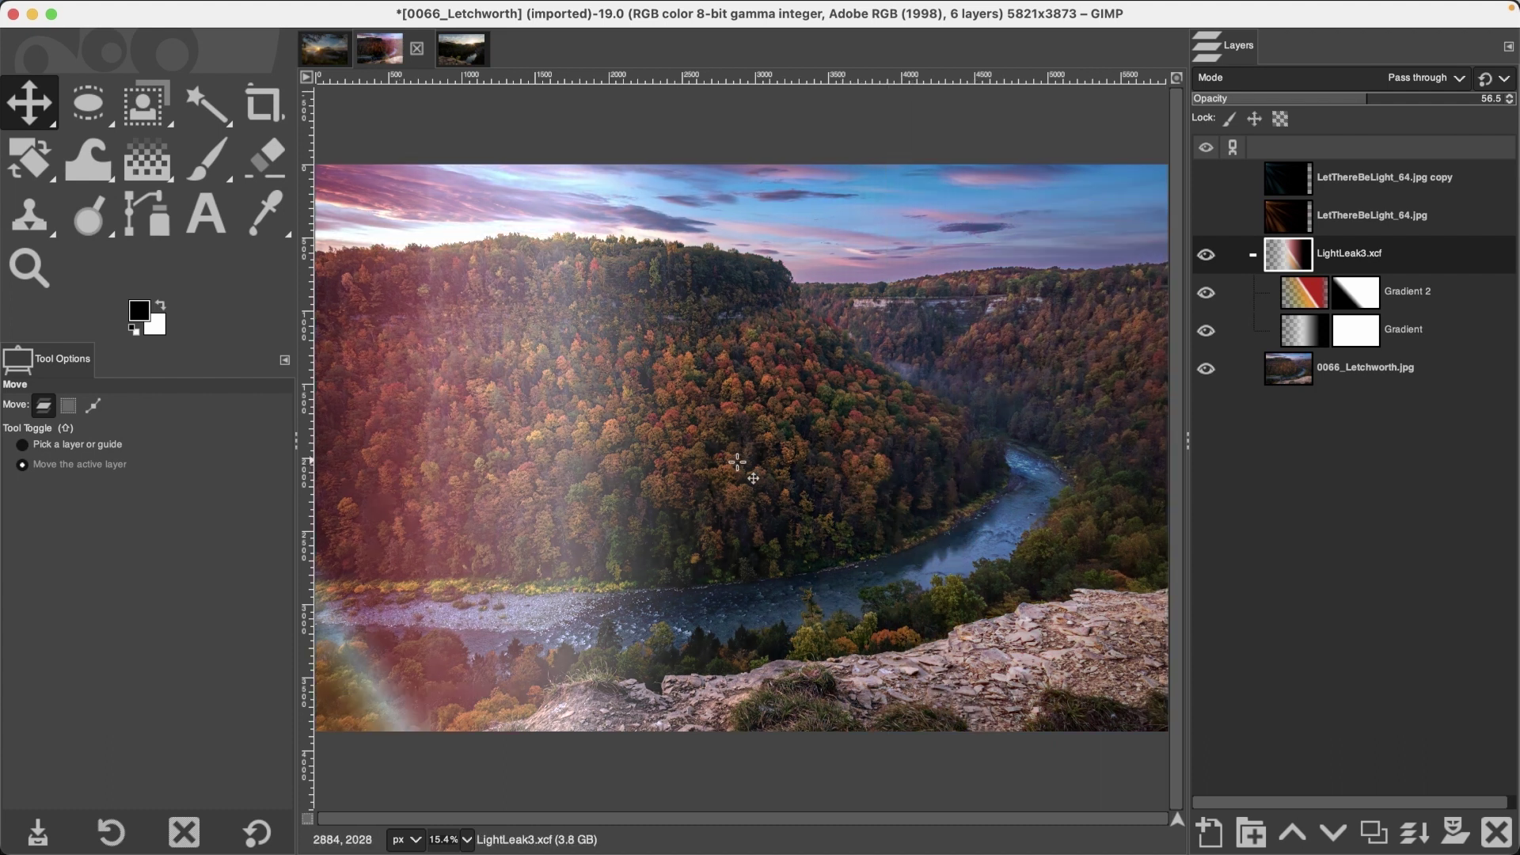
{"action": "left_click_drag", "start_coordinate": [459, 488], "coordinate": [399, 488]}
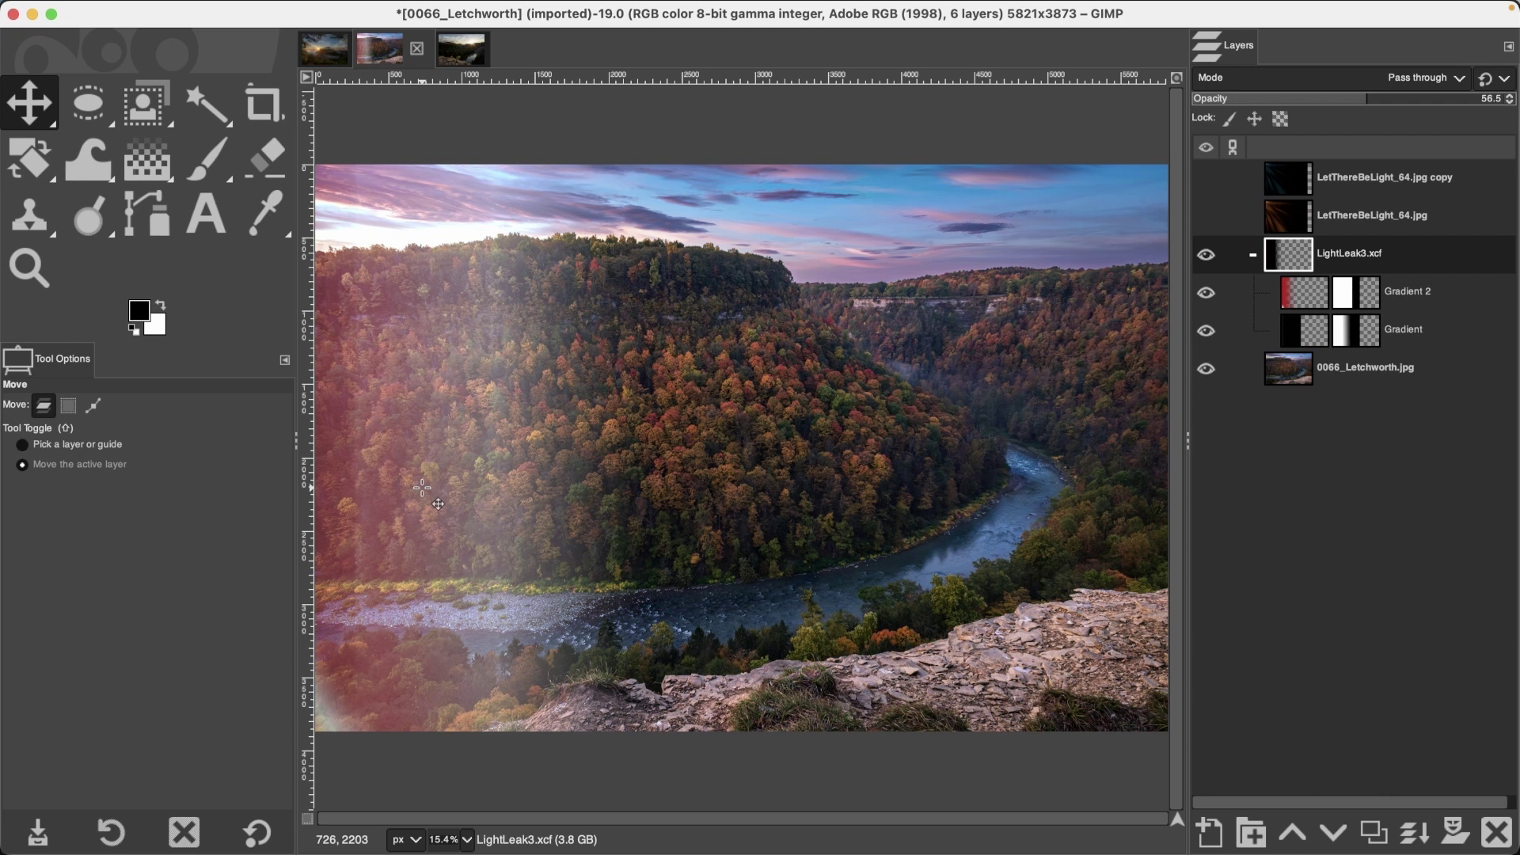
{"action": "left_click_drag", "start_coordinate": [422, 487], "coordinate": [398, 492]}
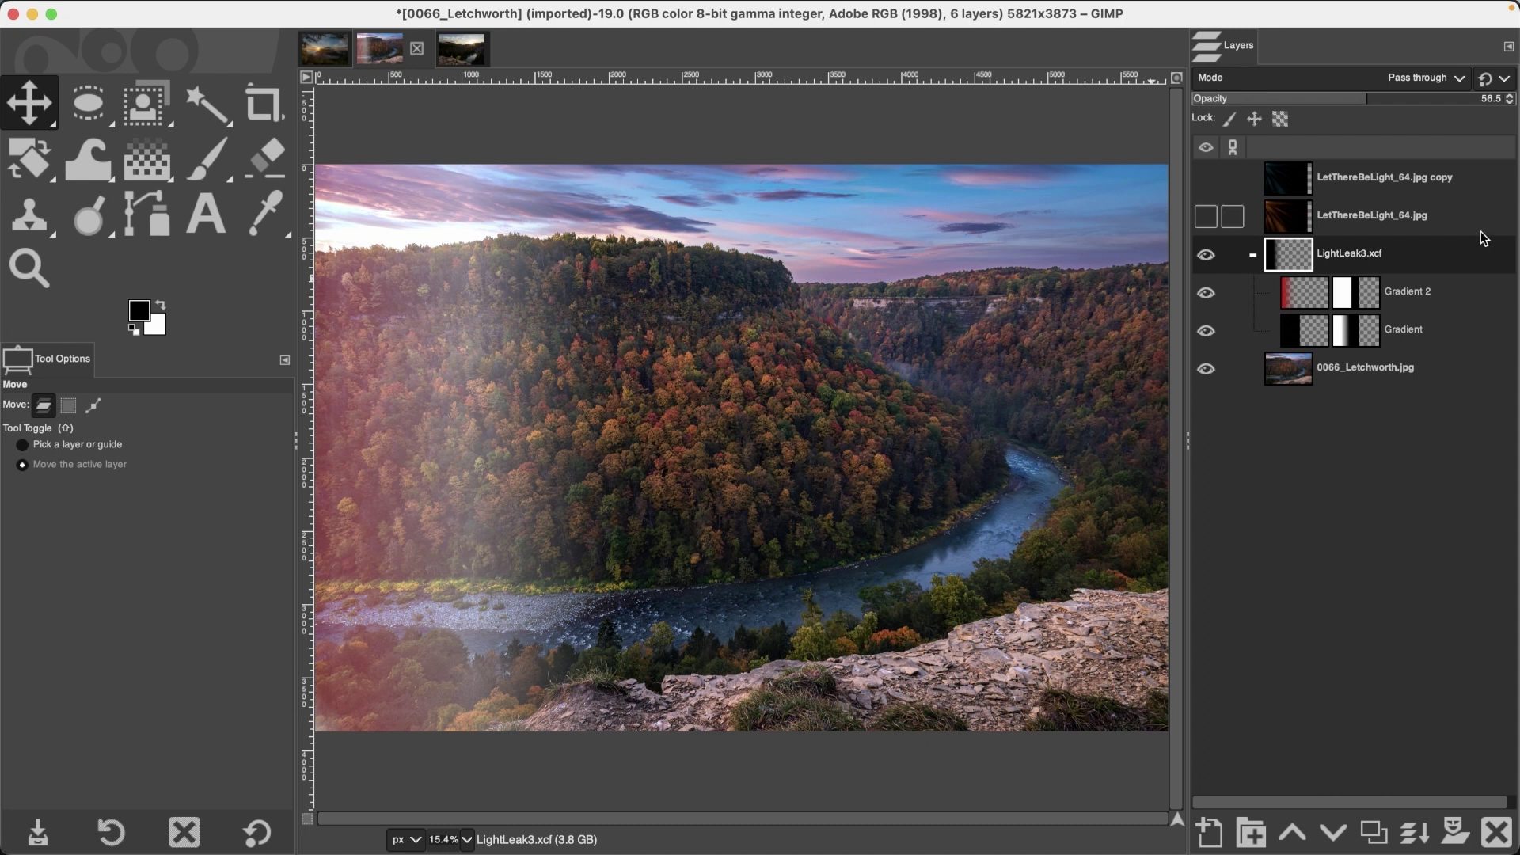
Step: Compare the blend modes and opacities of the Gradient 2 and Gradient layers, and inspect Gradient 2's image and layer mask
{"action": "left_click", "coordinate": [1464, 293]}
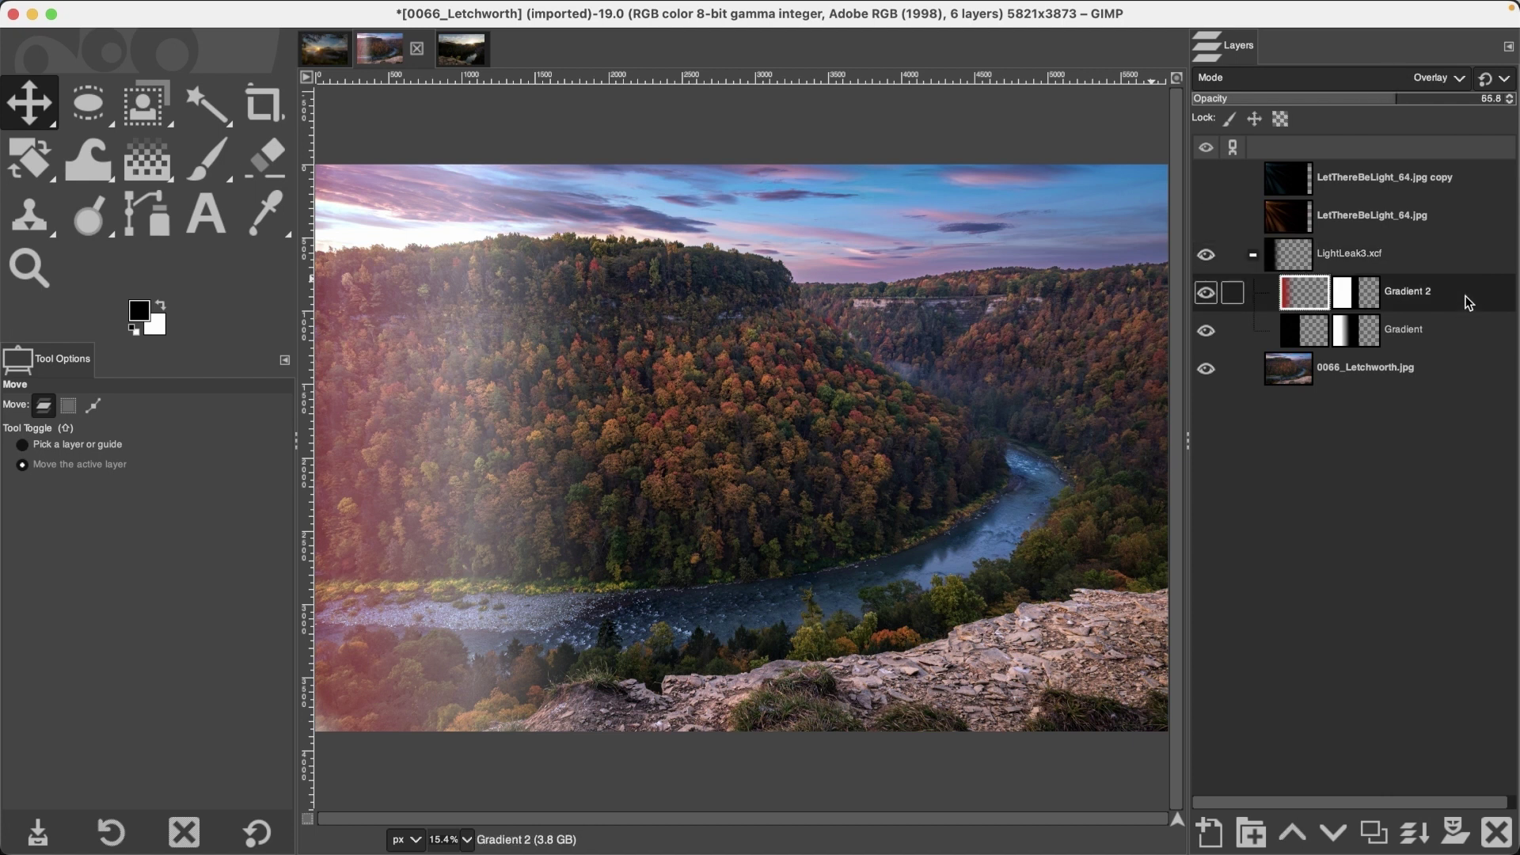
{"action": "left_click", "coordinate": [1458, 339]}
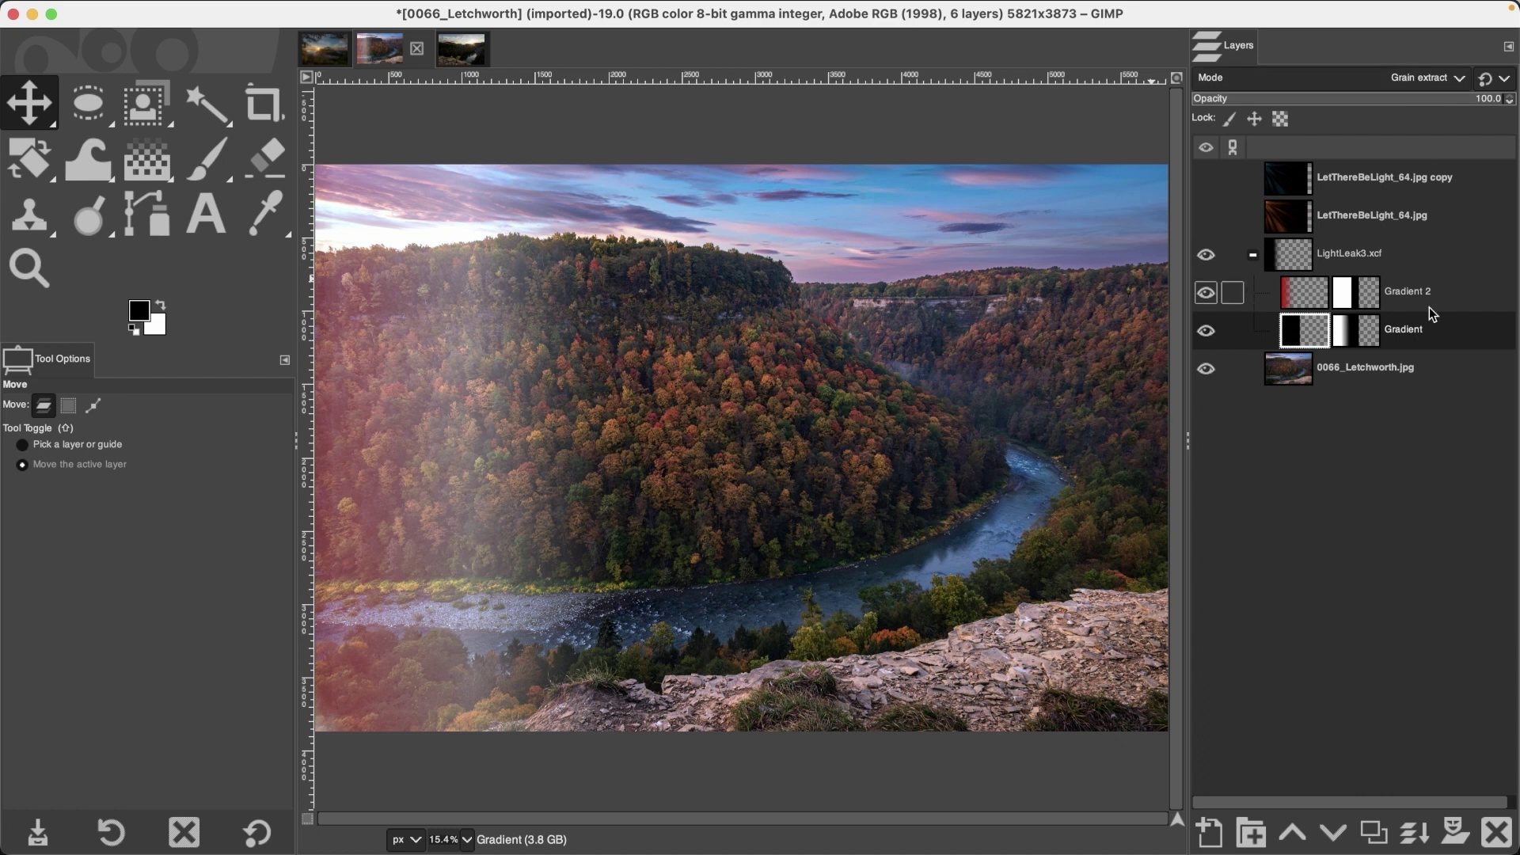
{"action": "left_click", "coordinate": [1460, 294]}
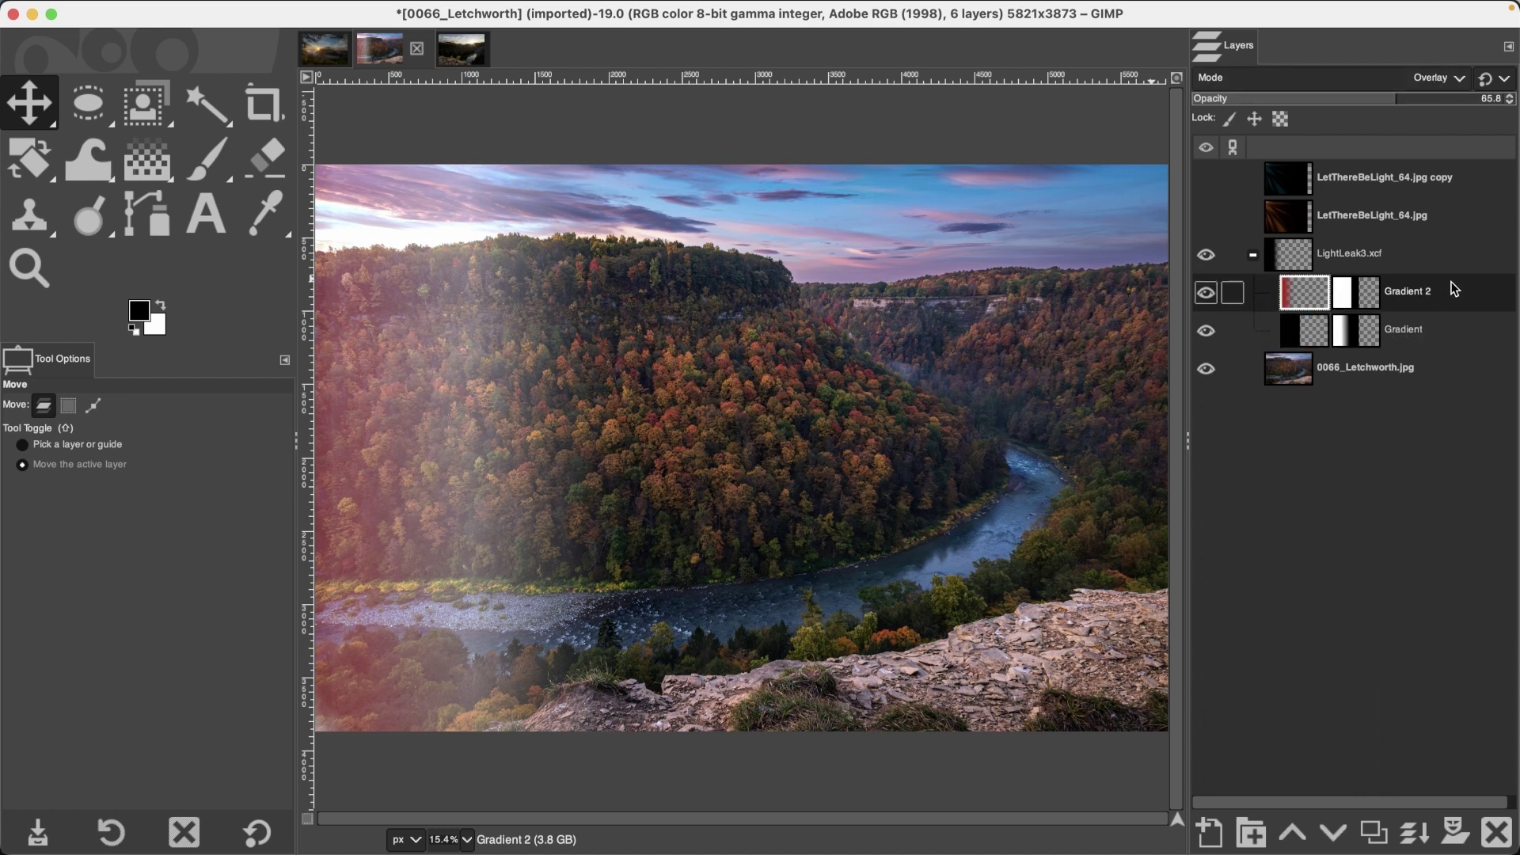
{"action": "left_click", "coordinate": [1446, 334]}
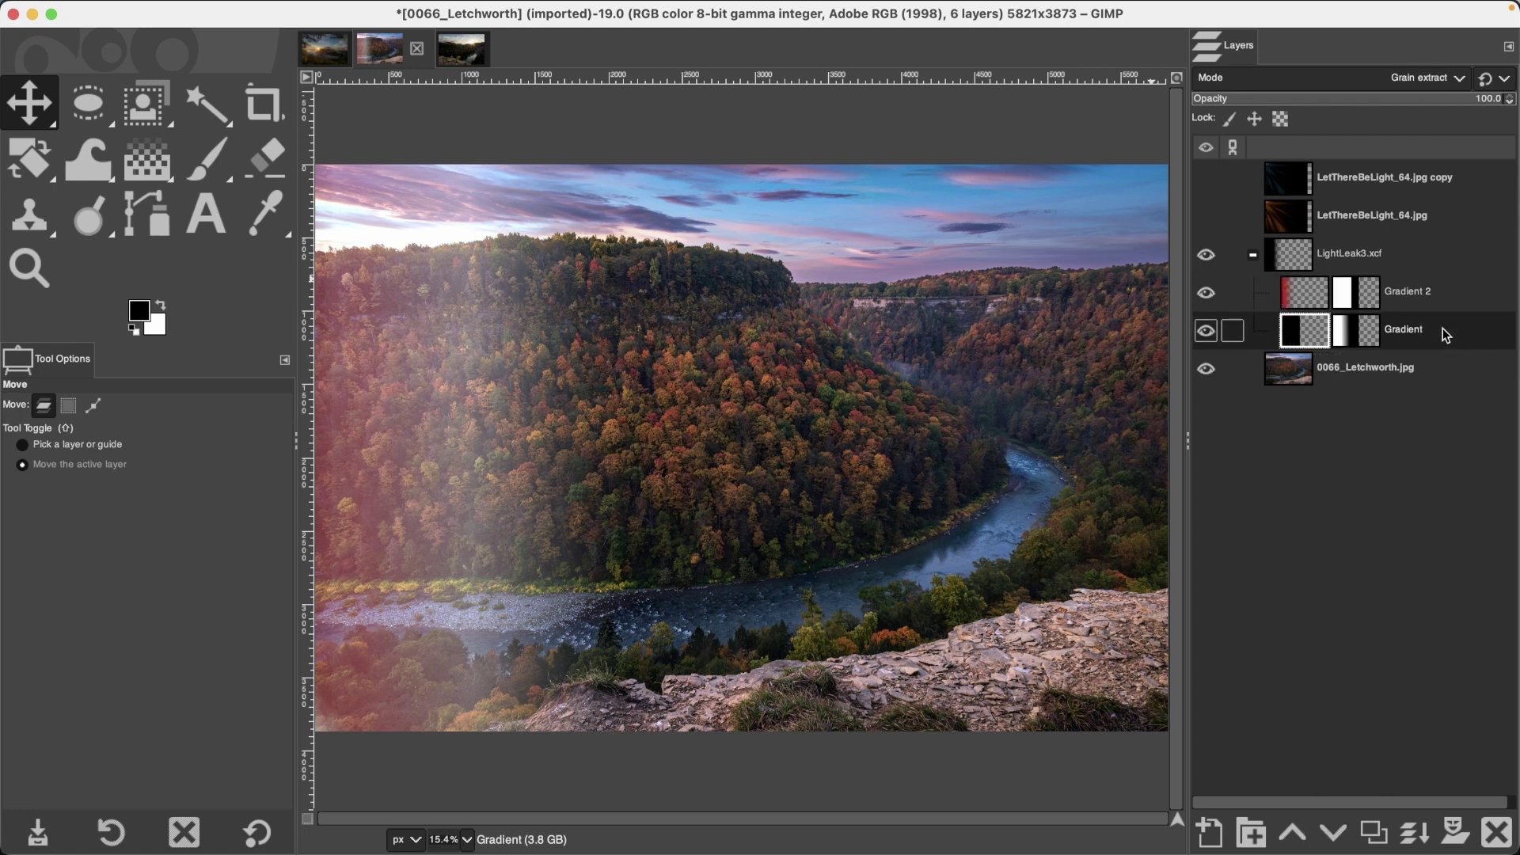
{"action": "left_click", "coordinate": [1459, 293]}
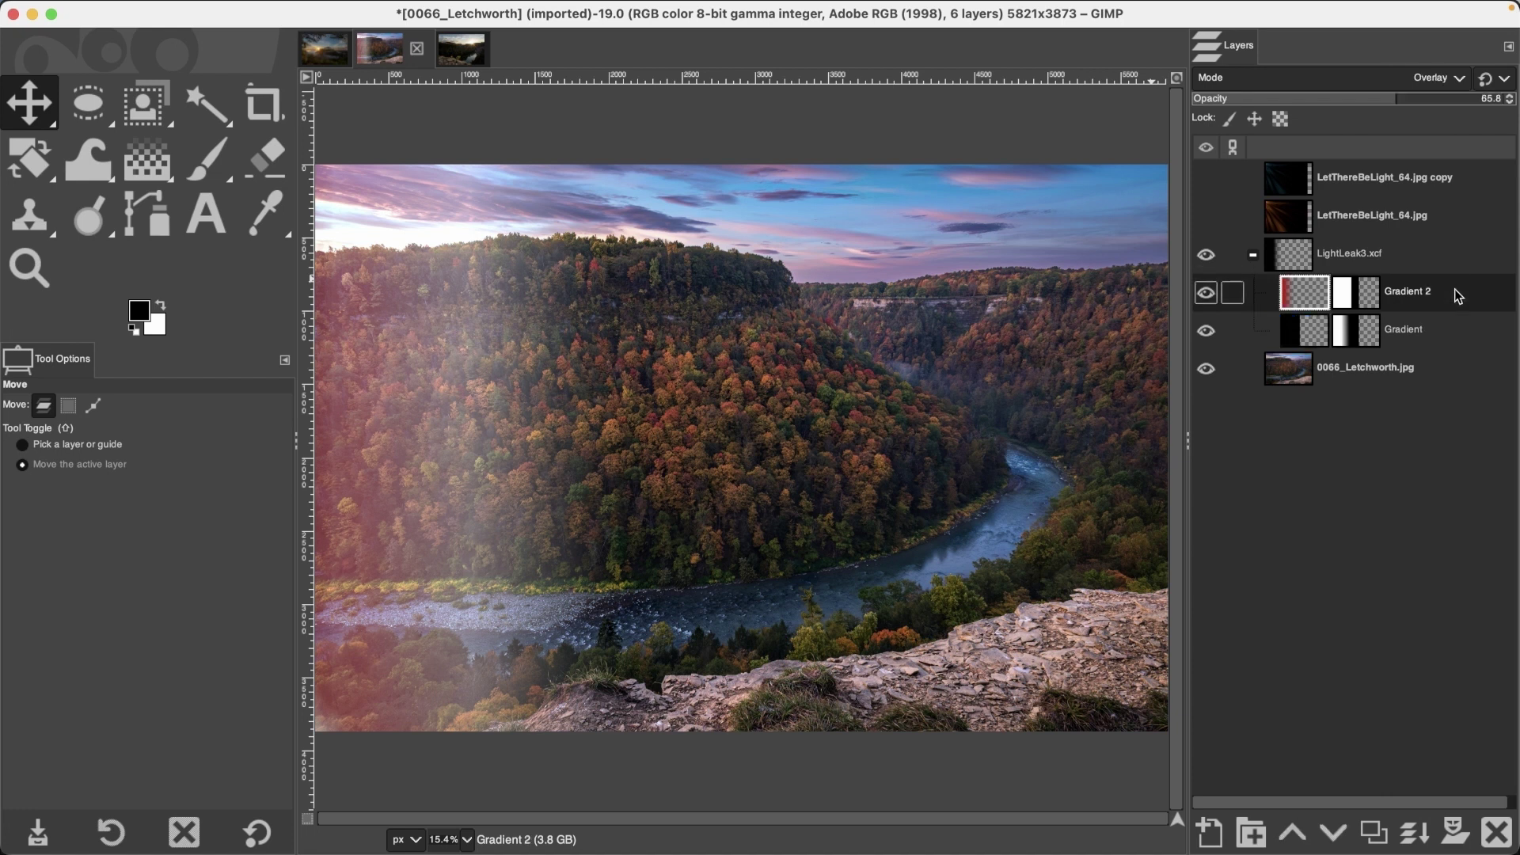
{"action": "left_click", "coordinate": [1458, 337]}
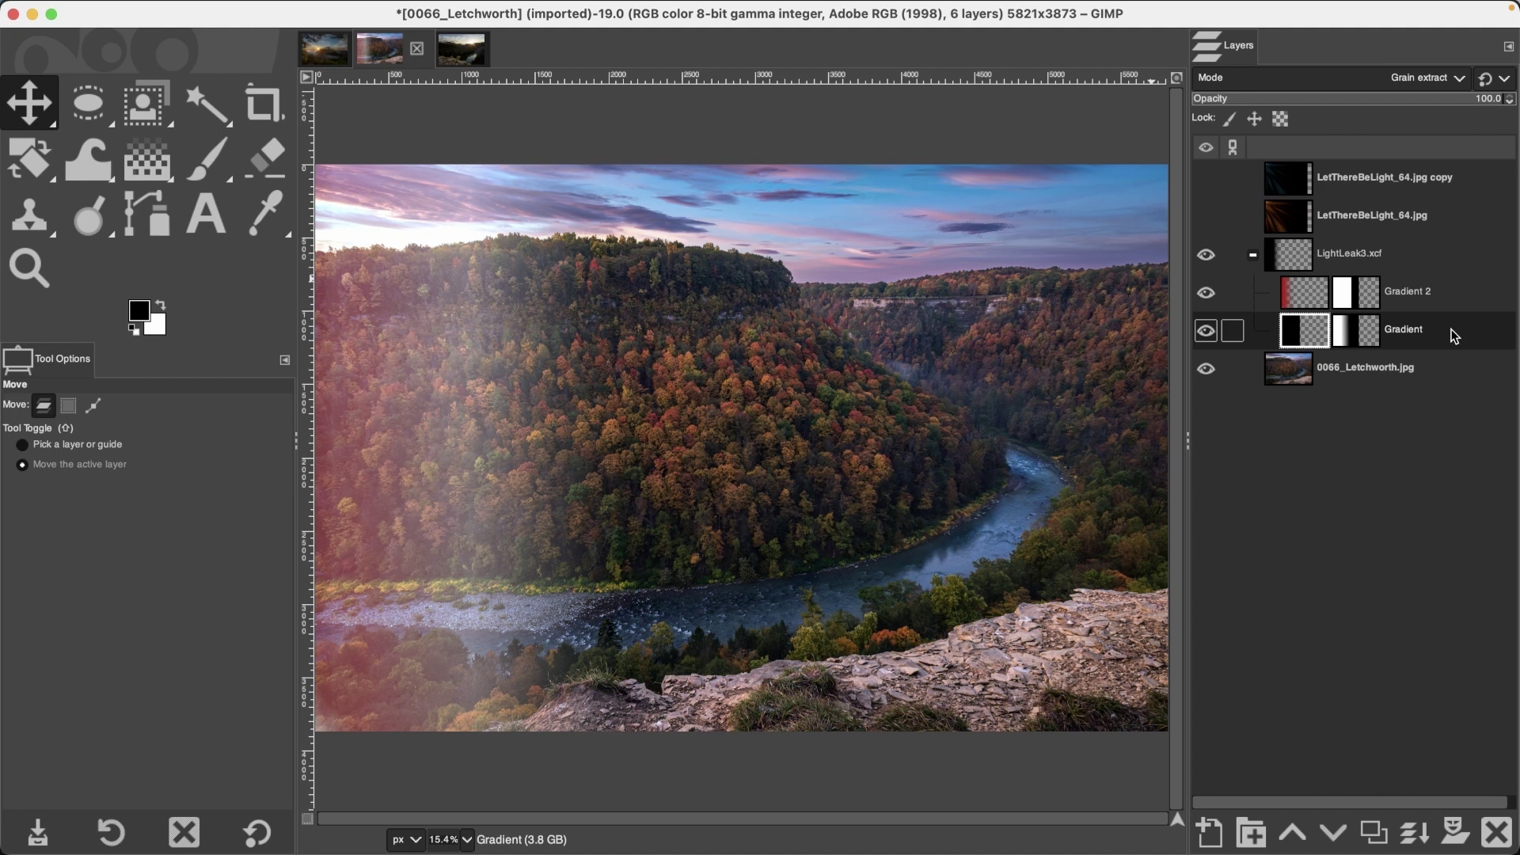
{"action": "left_click", "coordinate": [1454, 292]}
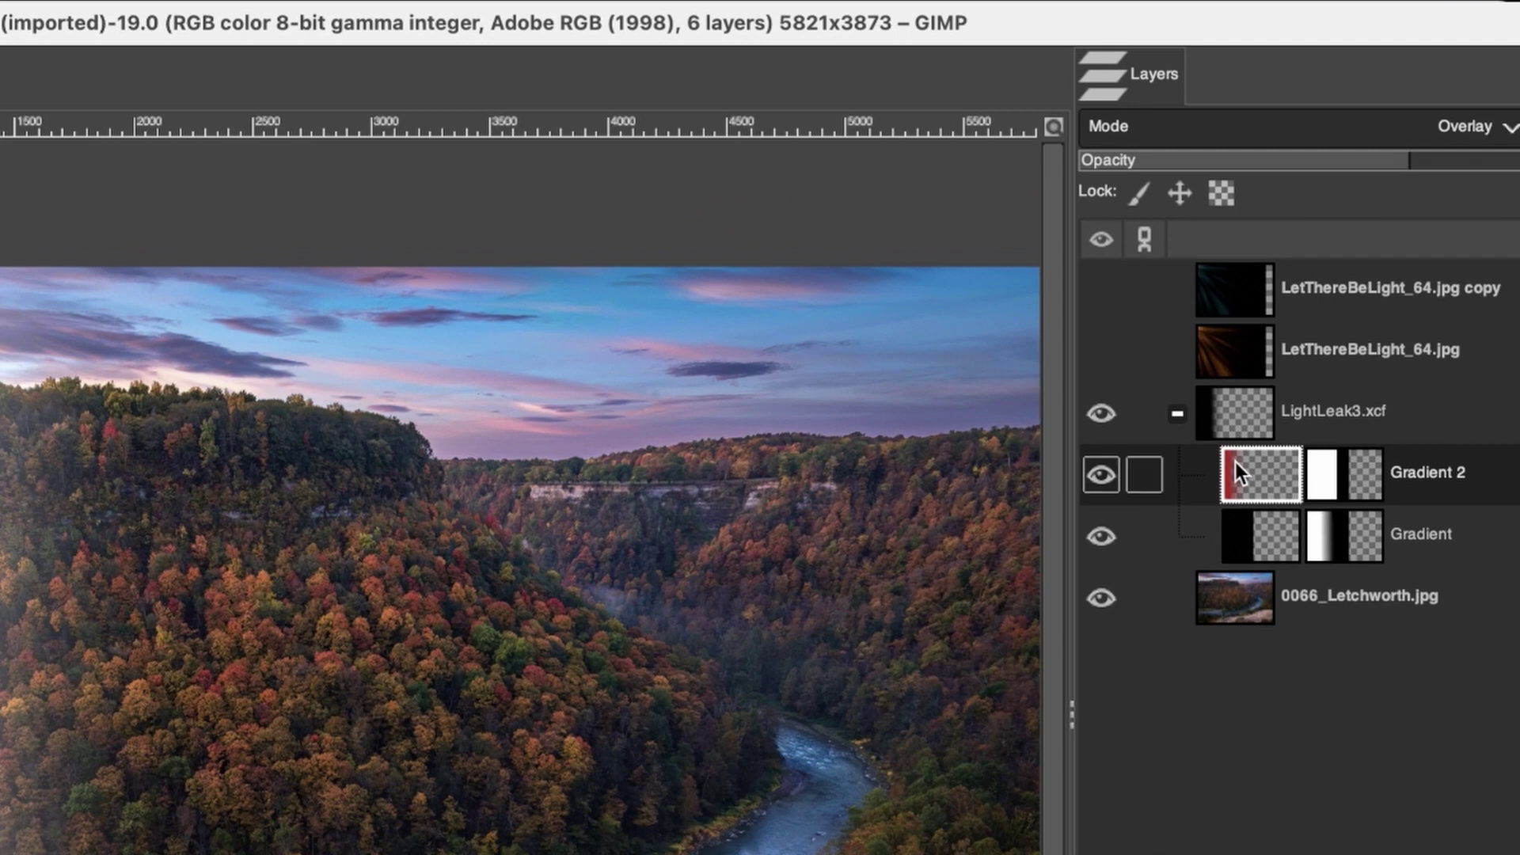
{"action": "left_click", "coordinate": [1352, 478]}
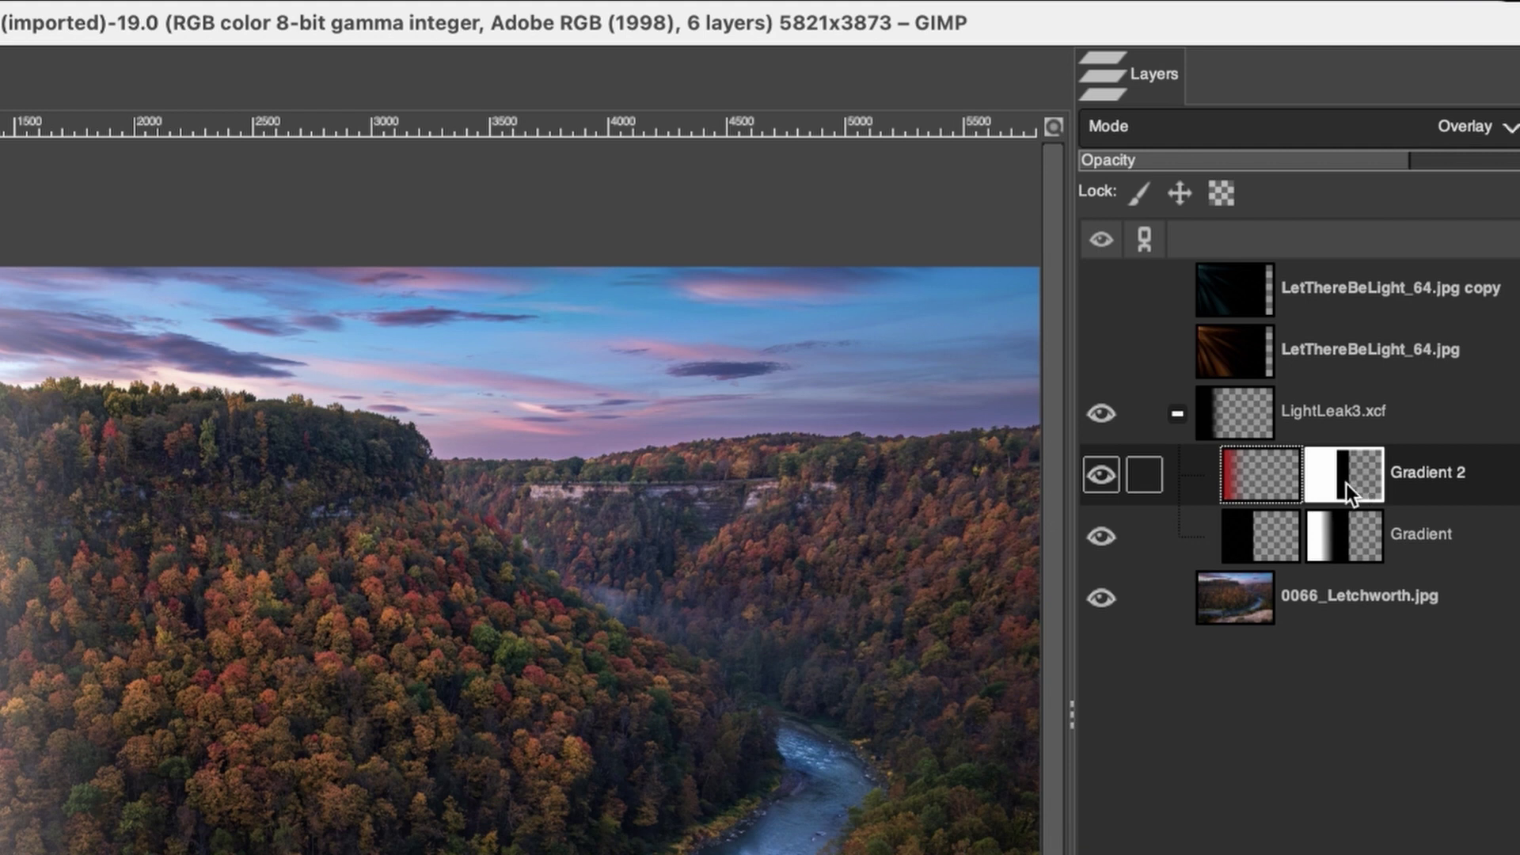
{"action": "left_click", "coordinate": [1265, 469]}
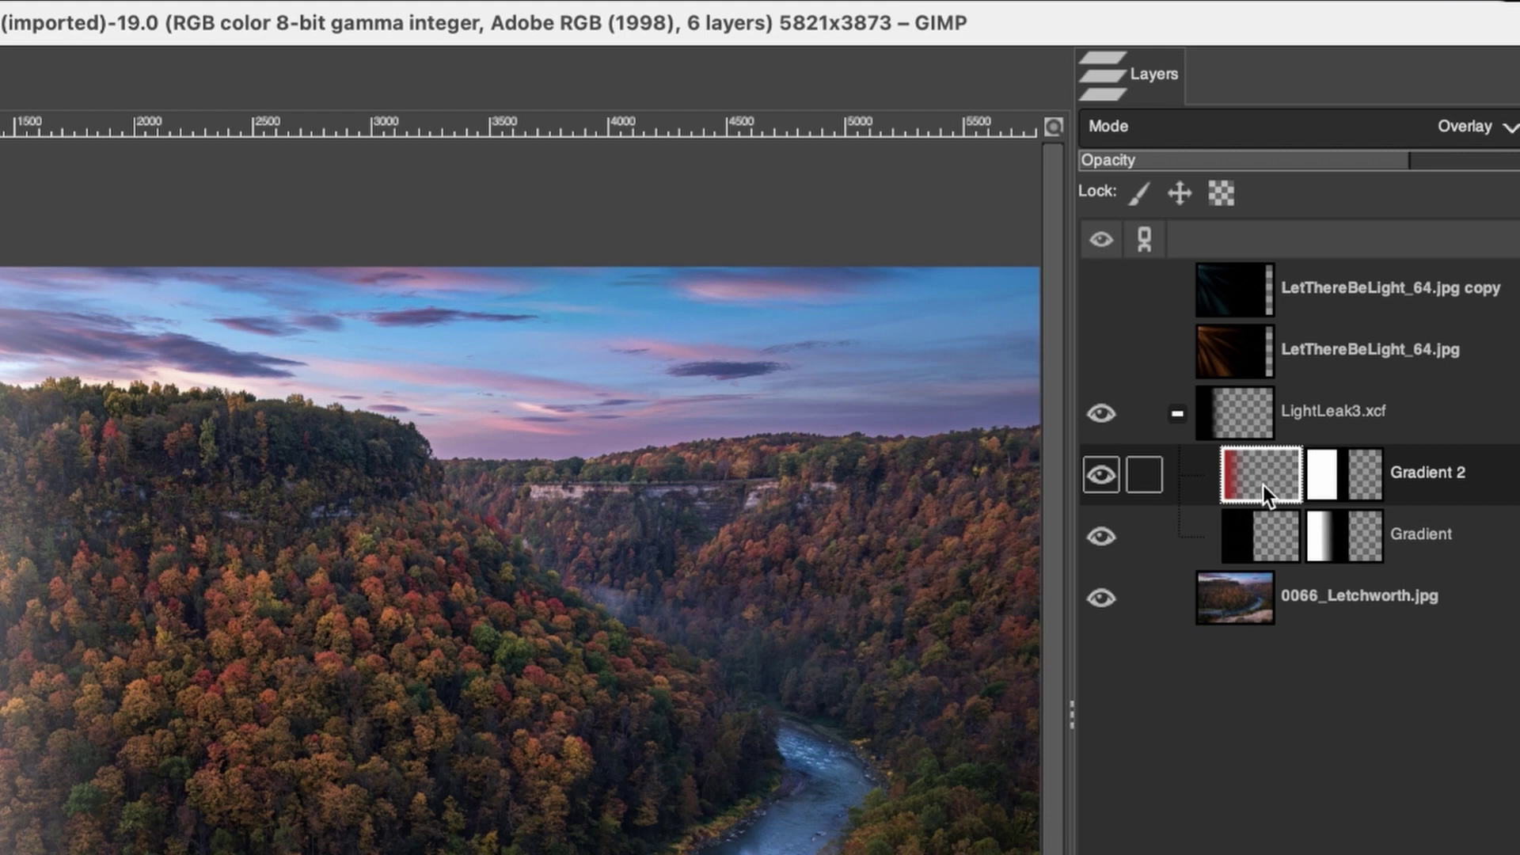
{"action": "left_click", "coordinate": [1323, 400]}
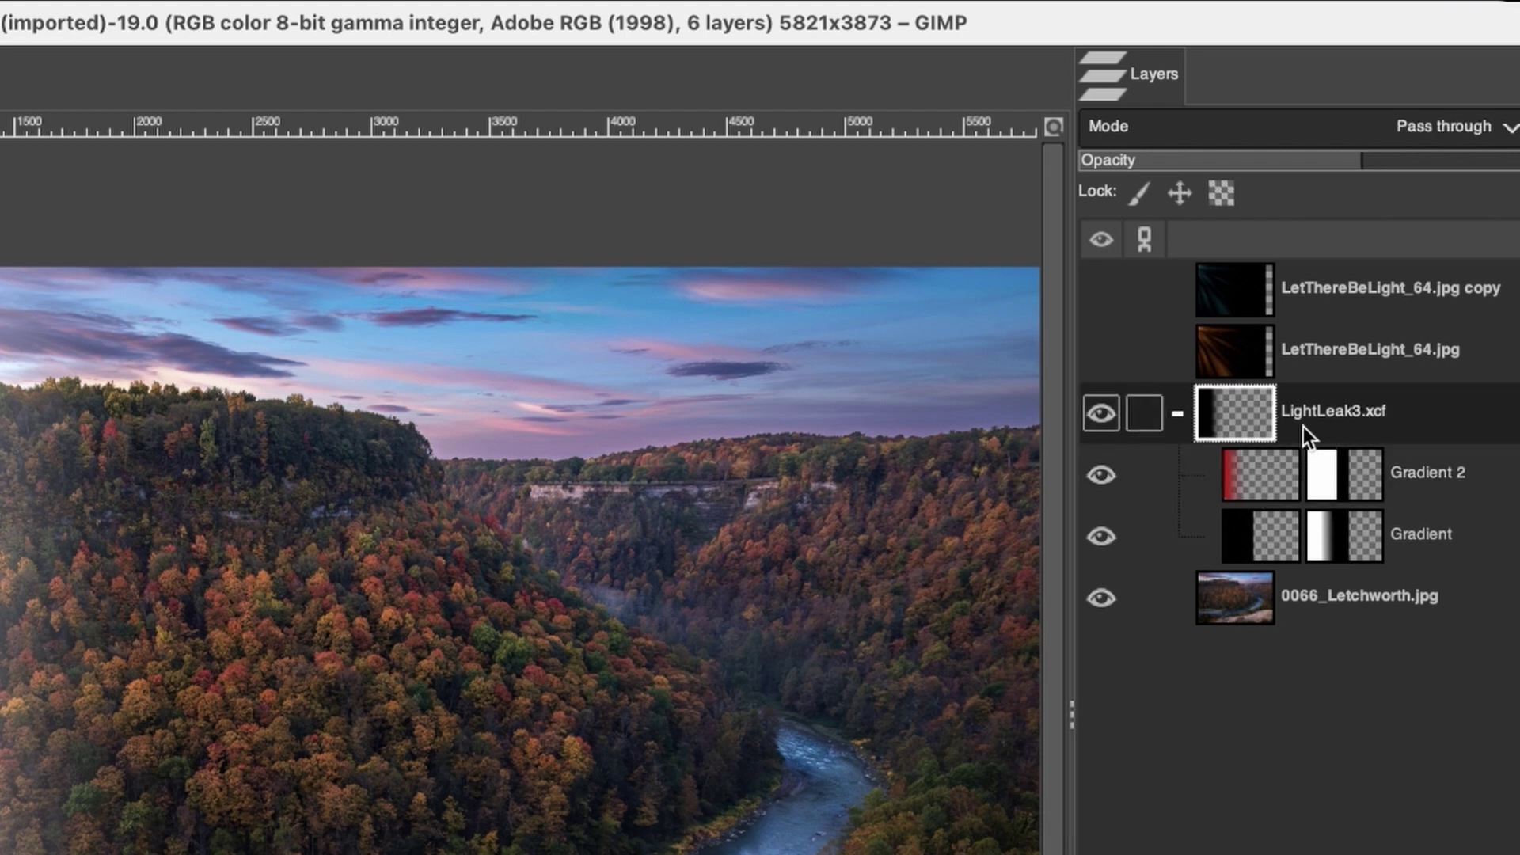
Step: Apply a Gaussian Blur to the Gradient 2 layer image with Size X and Size Y of about 11
{"action": "left_click", "coordinate": [1265, 463]}
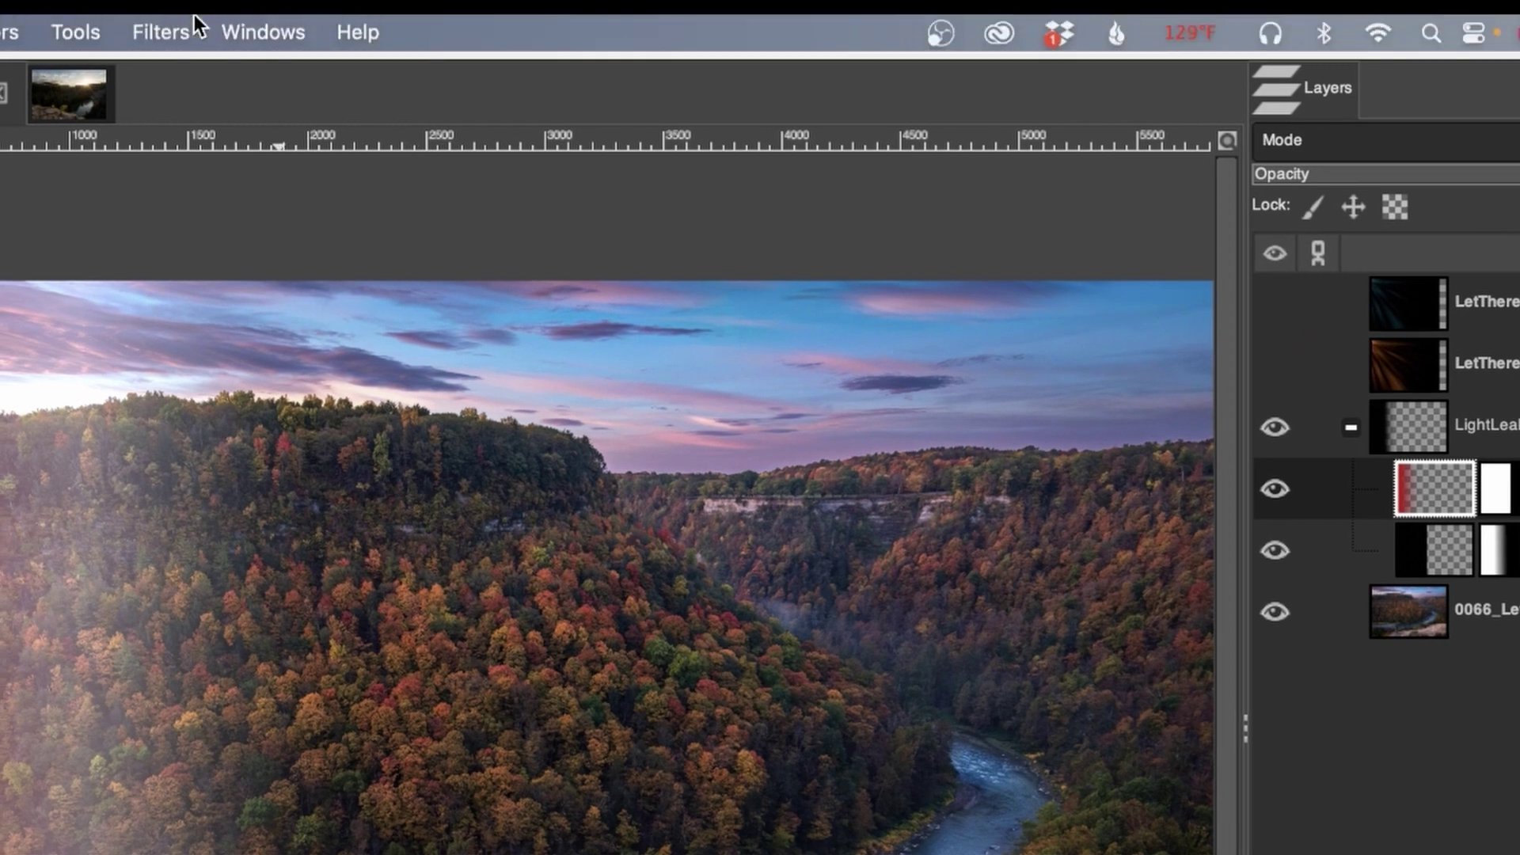
{"action": "left_click", "coordinate": [190, 26]}
{"action": "mouse_move", "coordinate": [214, 231]}
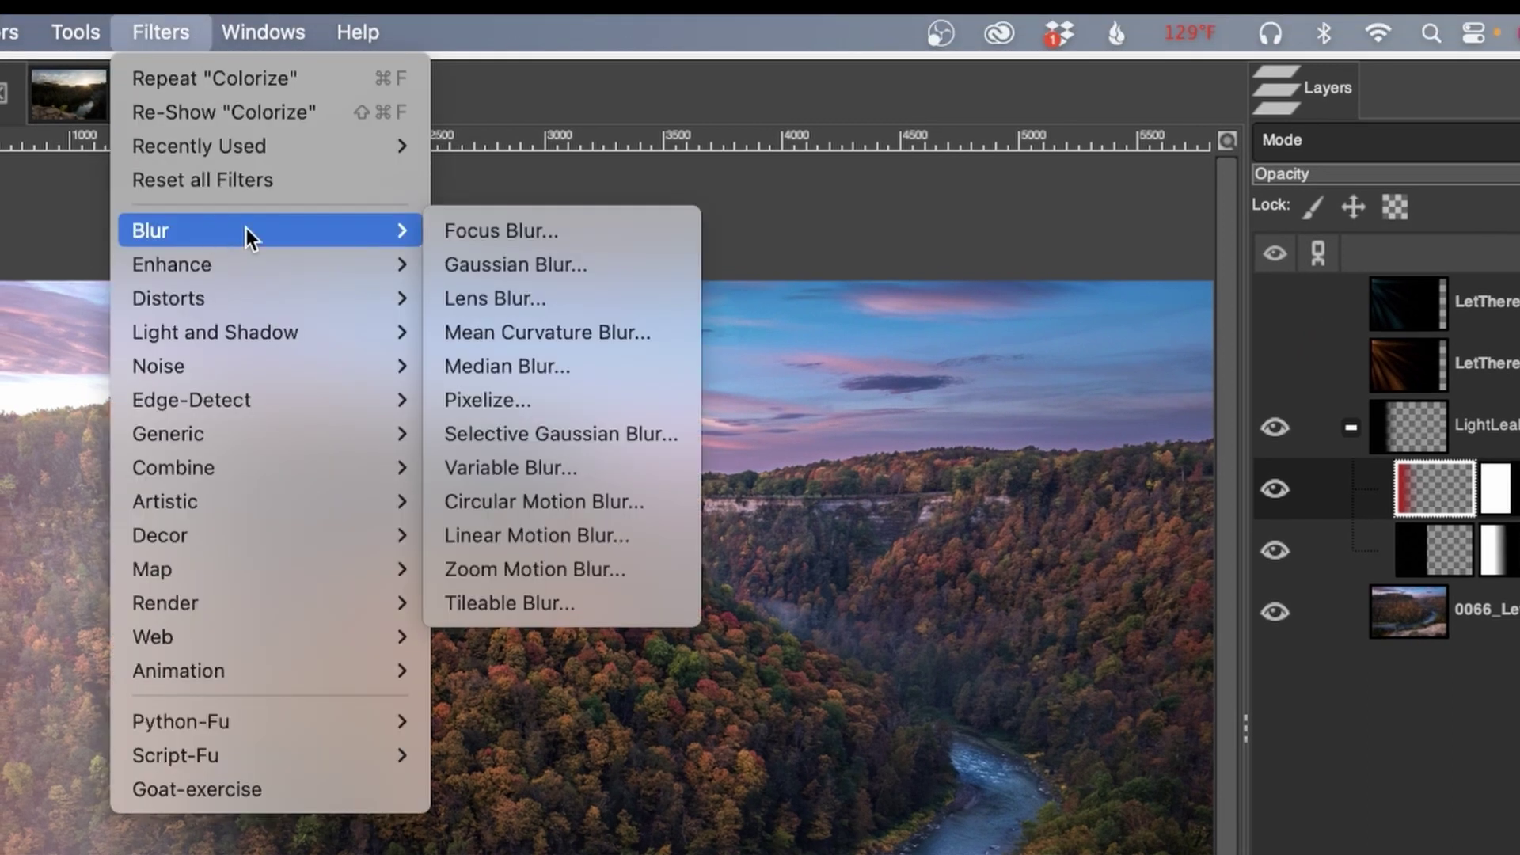
{"action": "left_click", "coordinate": [566, 261]}
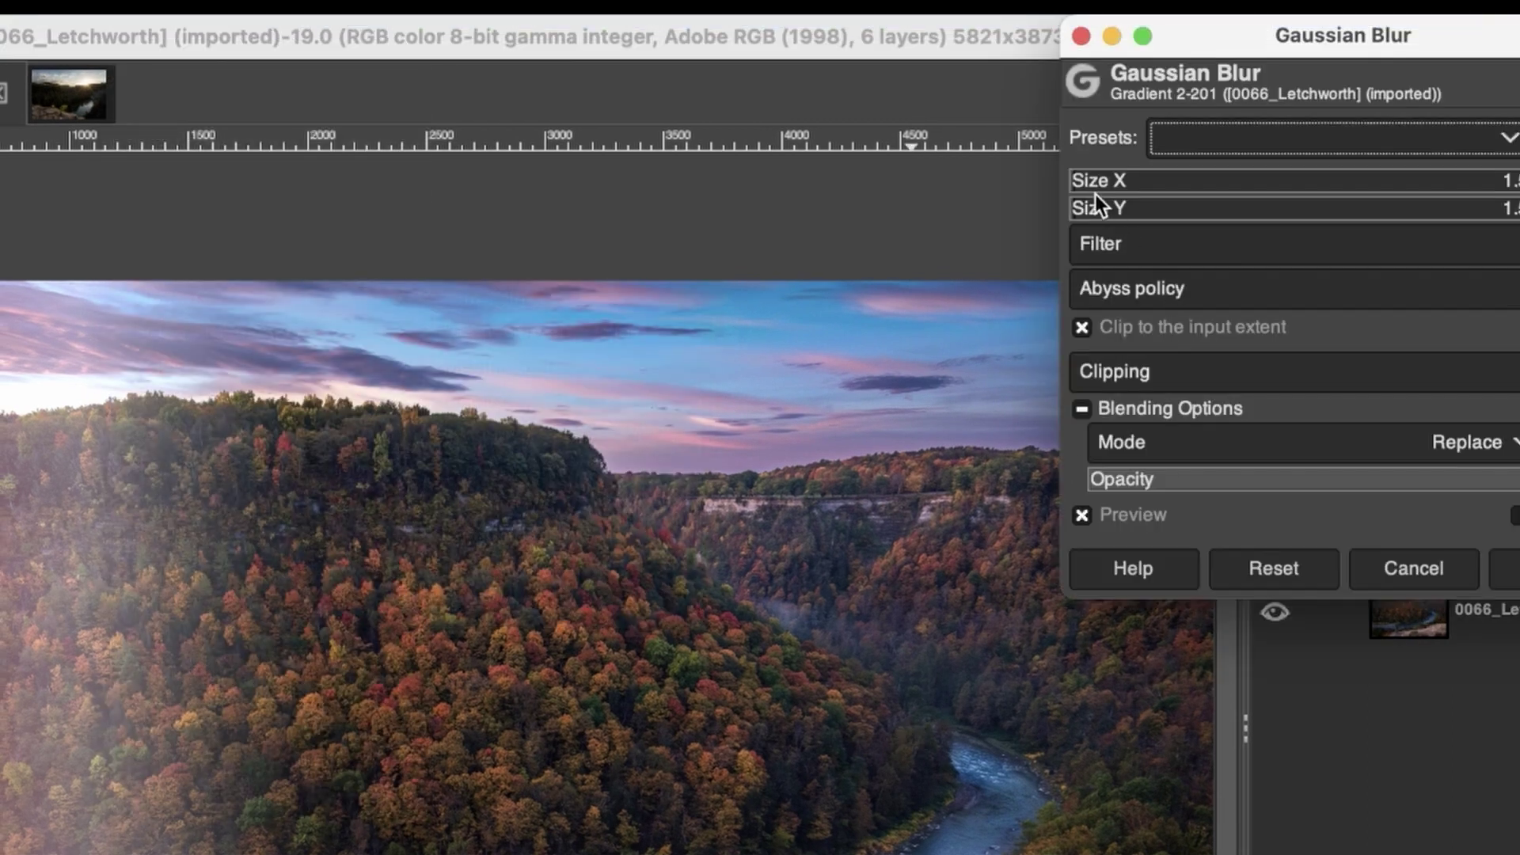
{"action": "left_click", "coordinate": [1089, 178]}
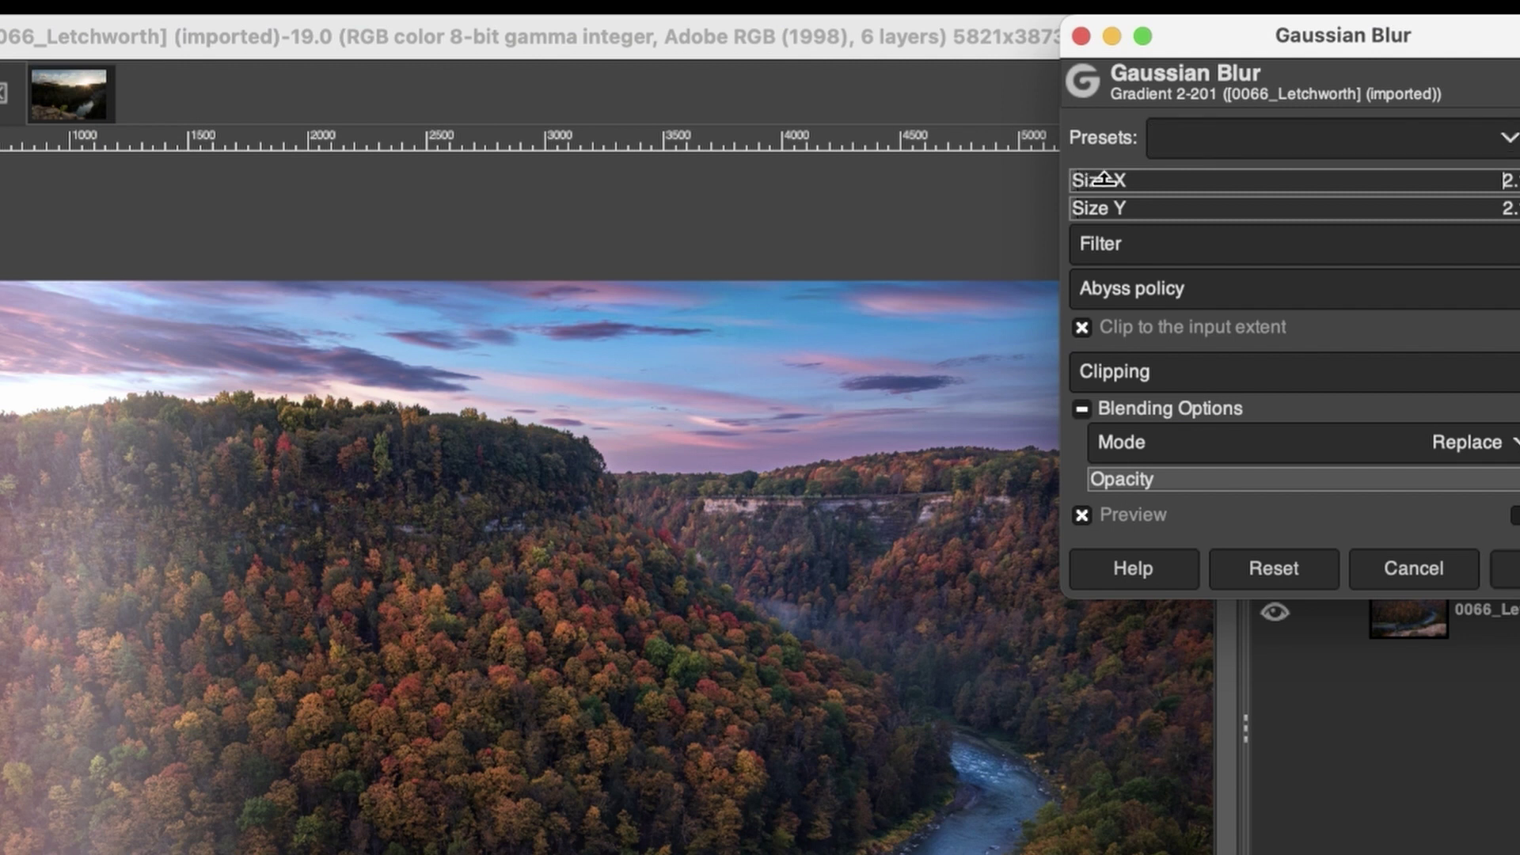
{"action": "left_click_drag", "start_coordinate": [1104, 179], "coordinate": [1121, 180]}
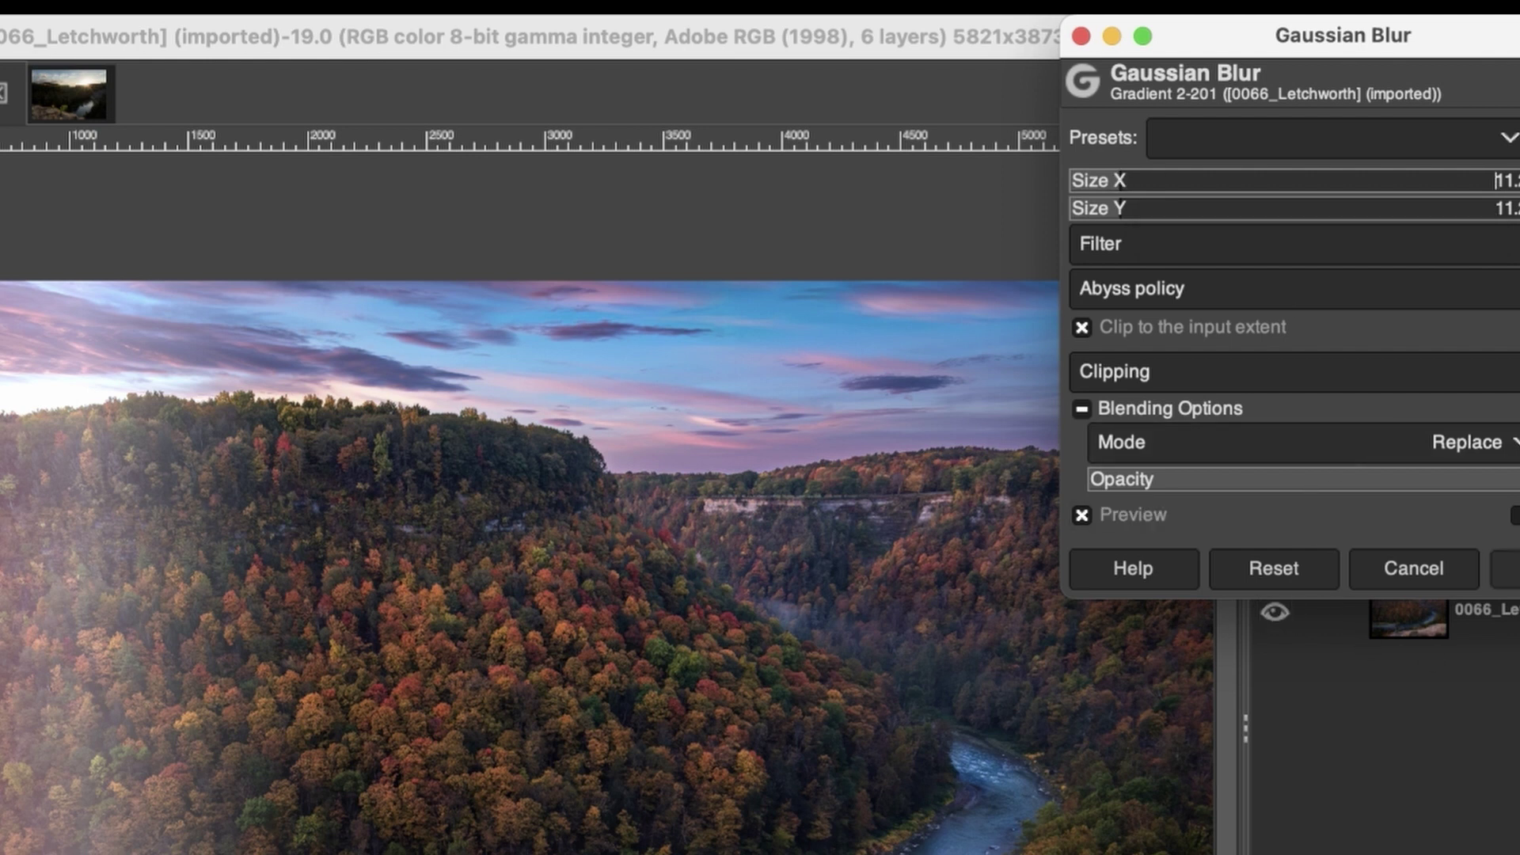
{"action": "key", "text": "Return"}
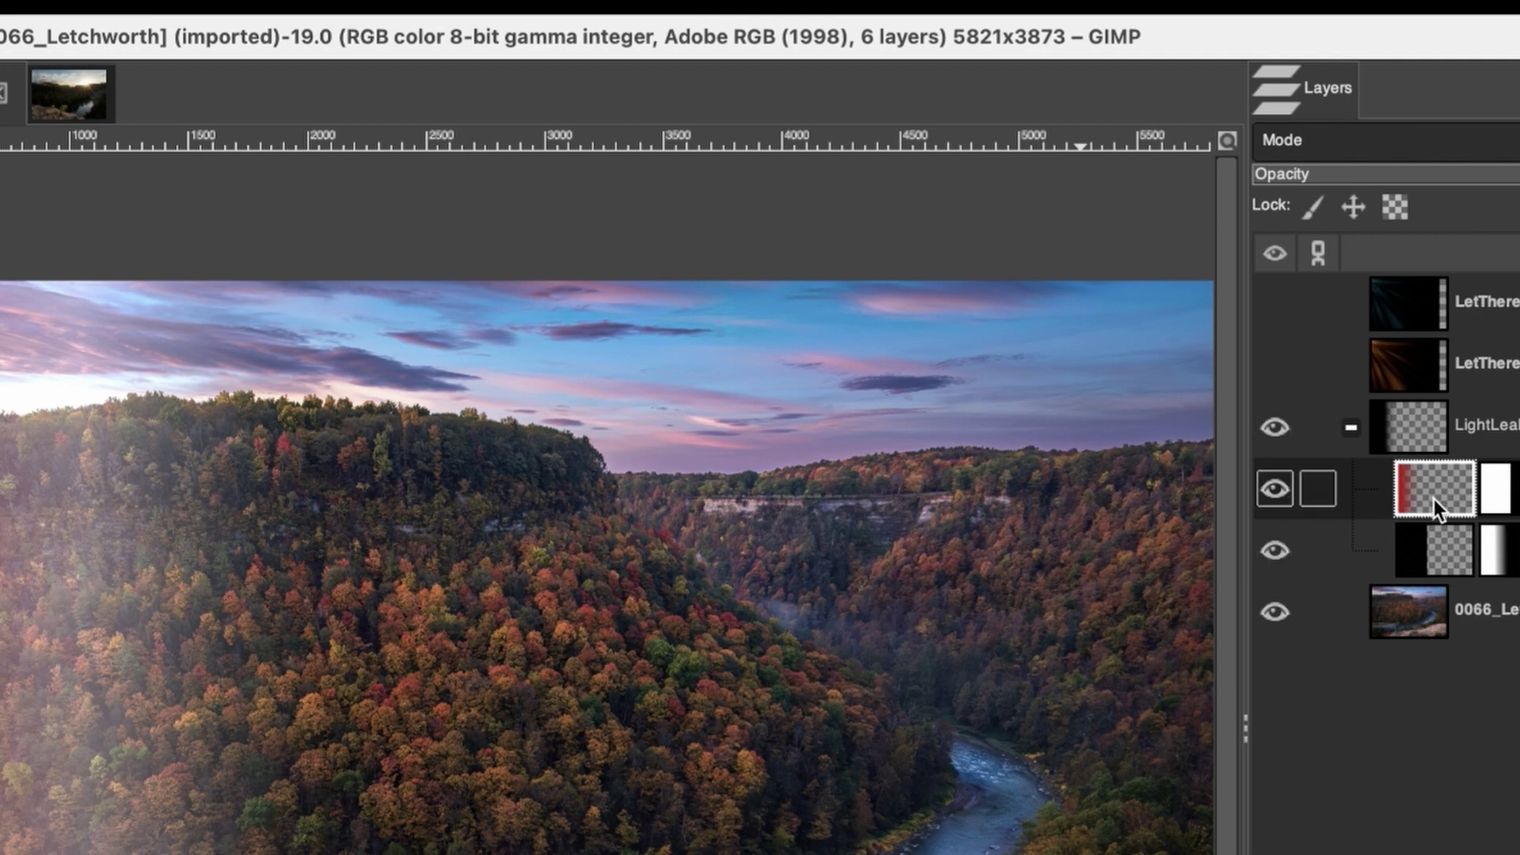
Step: Repeat the same Gaussian Blur on the Gradient layer image
{"action": "left_click", "coordinate": [1441, 552]}
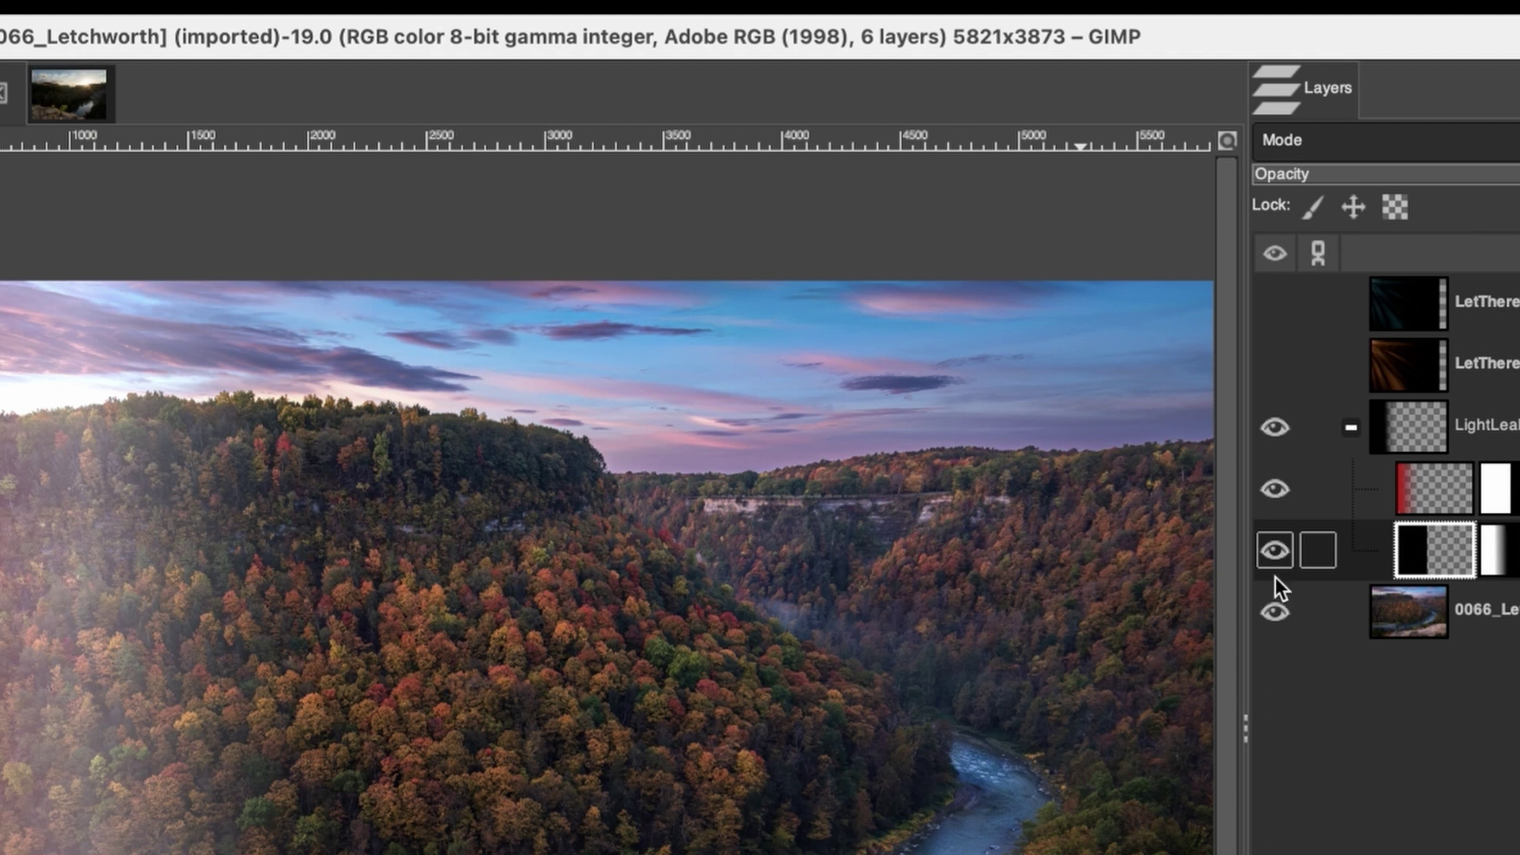
{"action": "mouse_move", "coordinate": [101, 20]}
{"action": "left_click", "coordinate": [163, 31]}
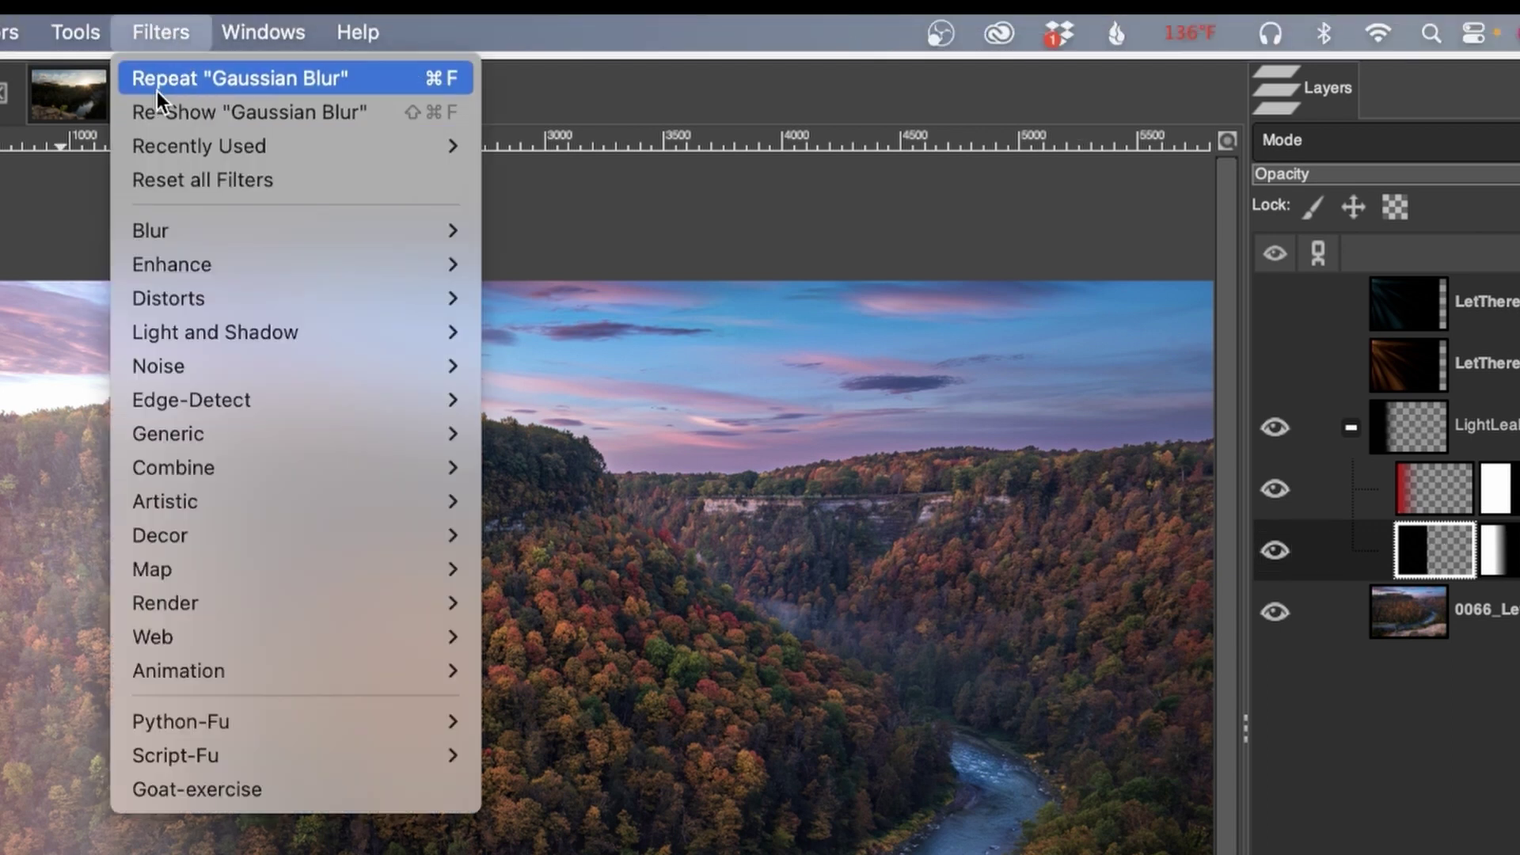
{"action": "left_click", "coordinate": [353, 79]}
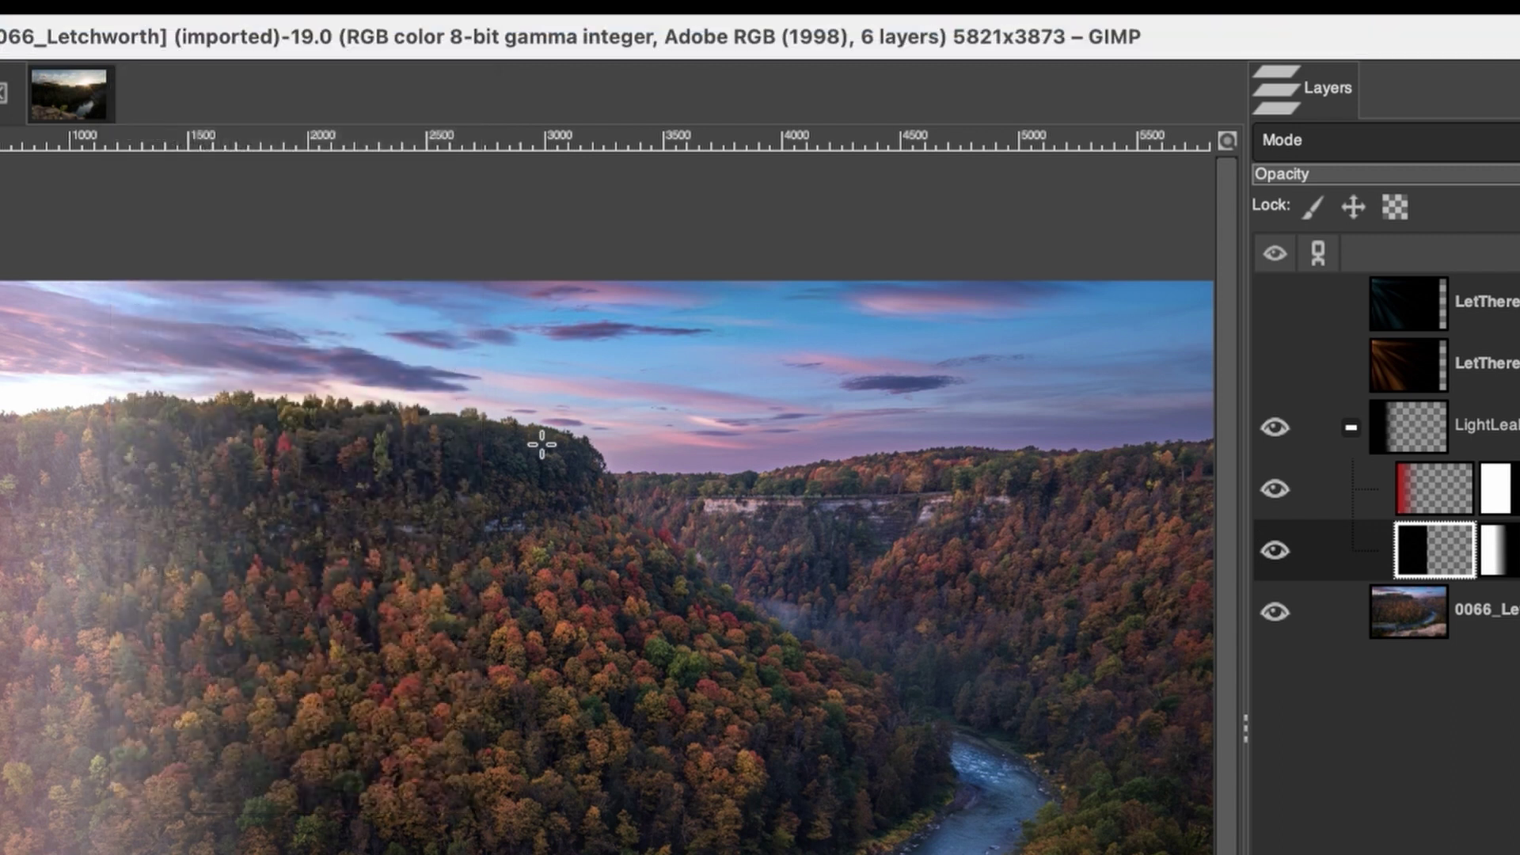